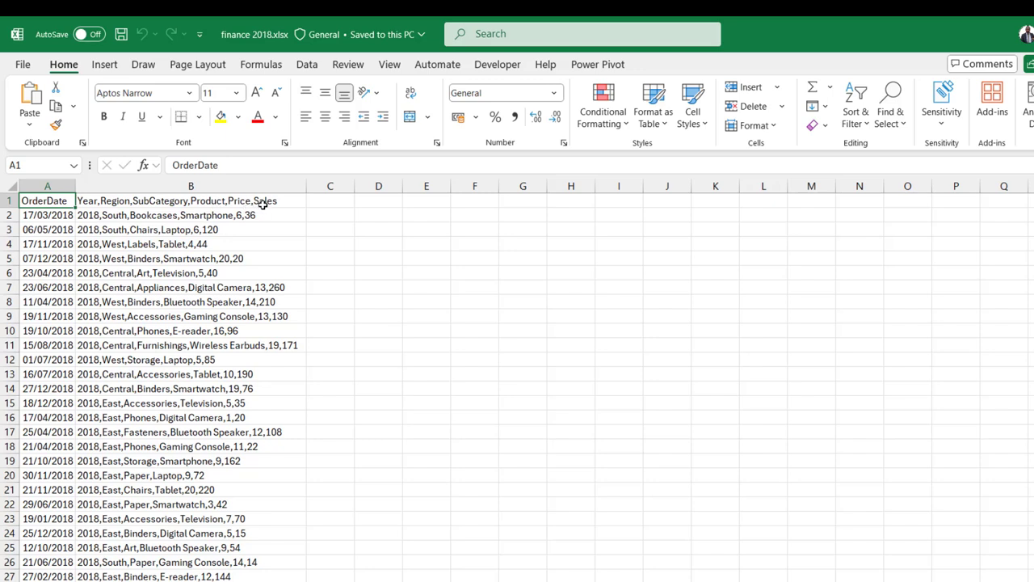
Review column B of the finance 2018 data, then switch to the OneDrive folder
drag(262, 208, 259, 504)
click(205, 259)
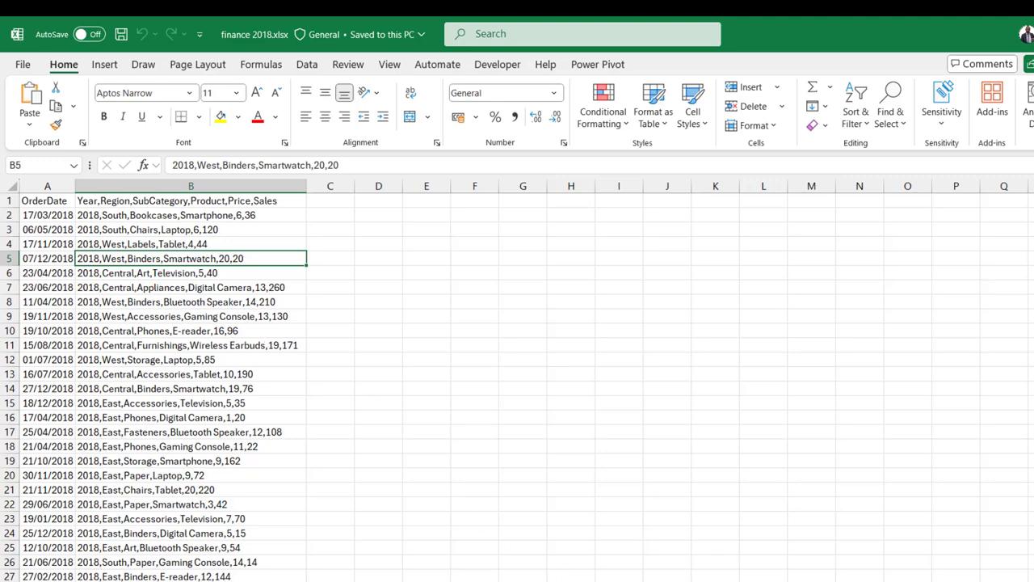
key(alt+Tab)
key(alt+Tab)
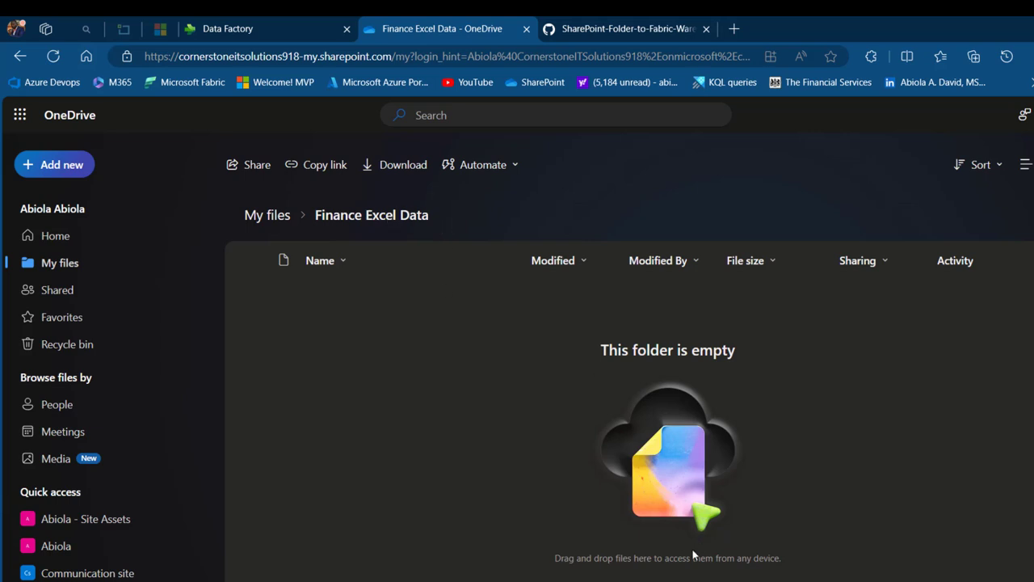
Upload finance 2018.xlsx and finance 2019.xlsx to Finance Excel Data, then open finance 2019.xlsx
key(alt+Tab)
click(412, 409)
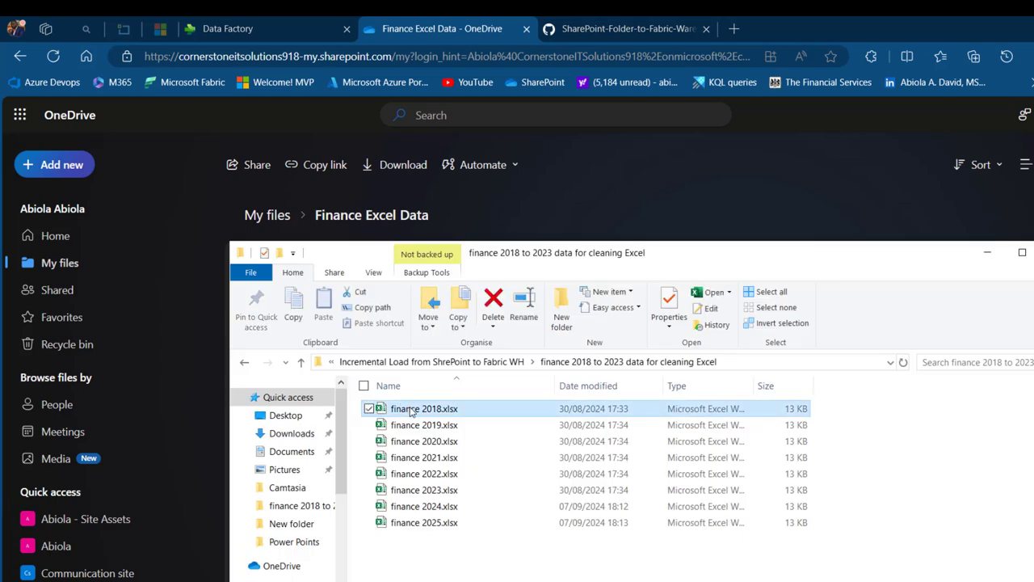
ctrl+click(412, 425)
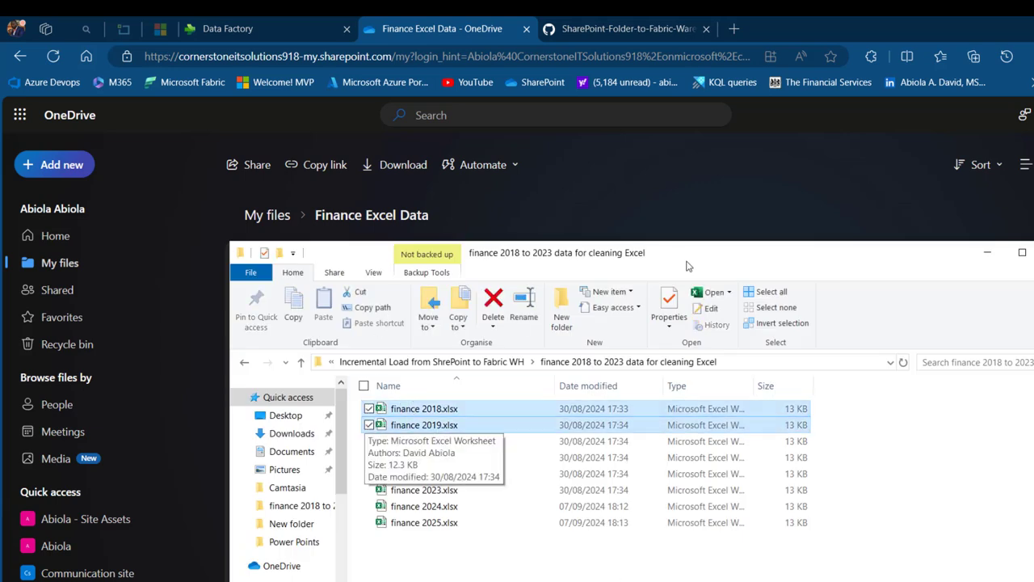
drag(688, 266, 744, 380)
drag(501, 526, 440, 335)
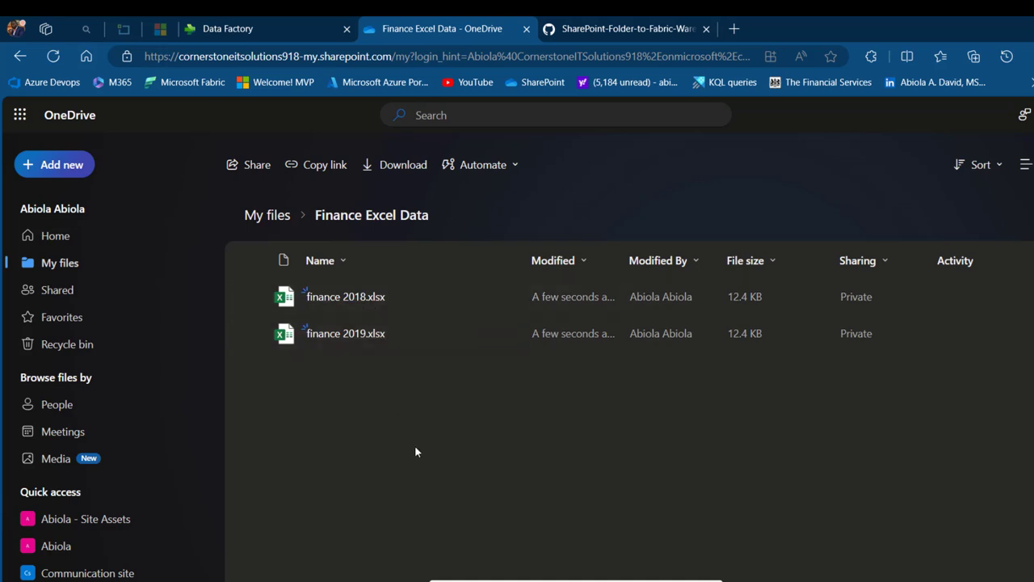
click(363, 334)
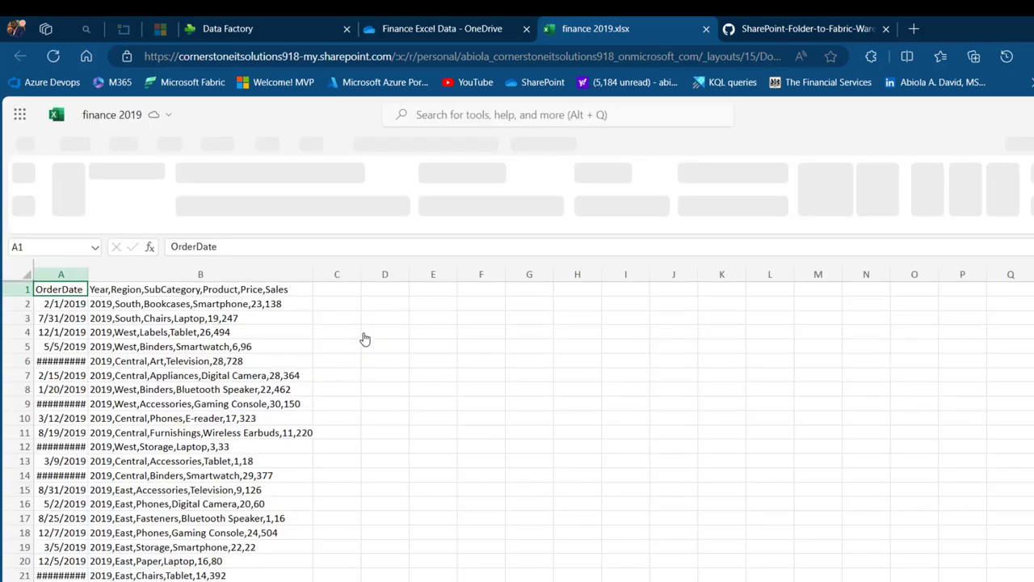
Confirm both finance workbooks hold 49 order dates, then return to the Data Factory workspace
click(65, 306)
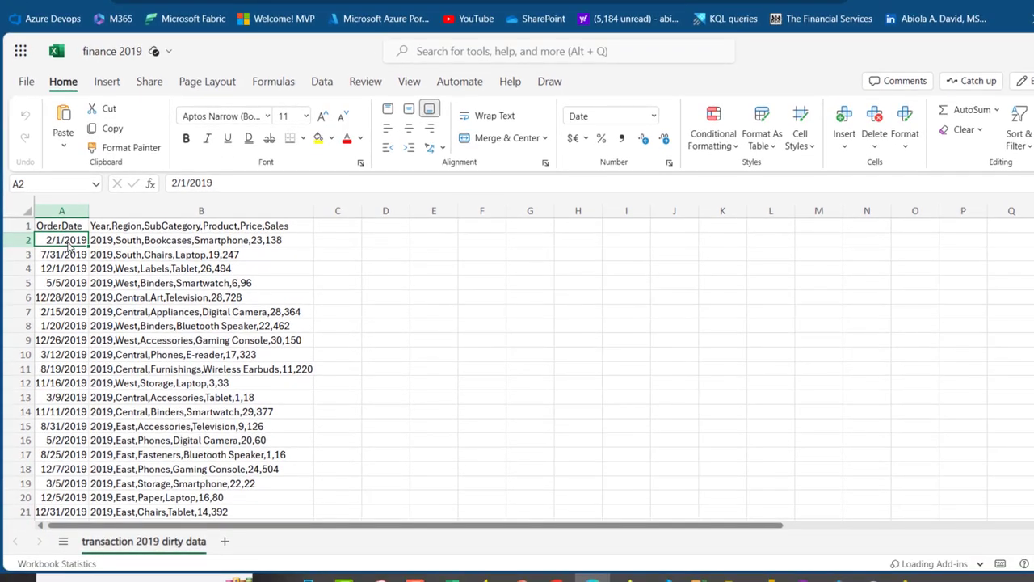
key(ctrl+shift+Down)
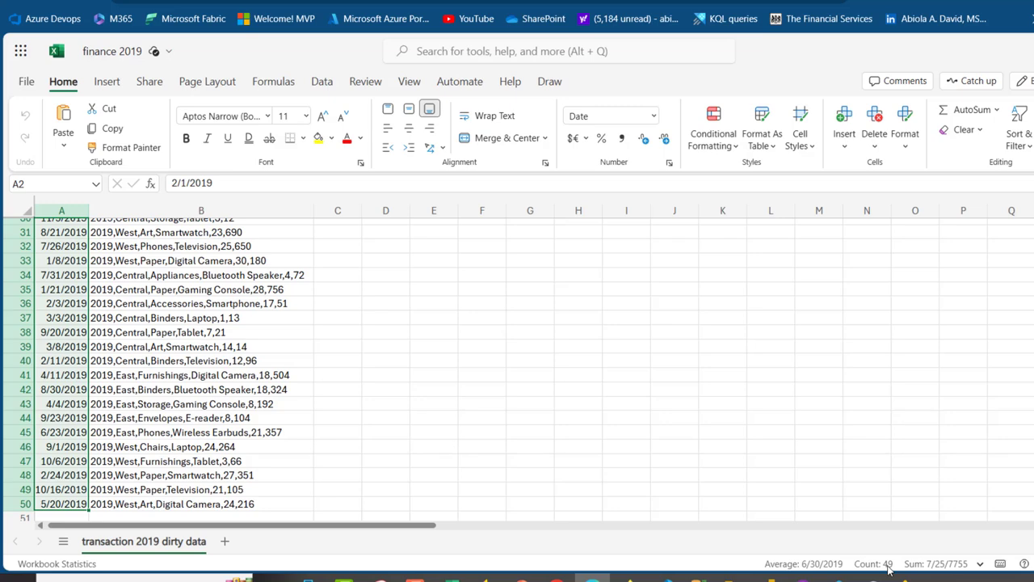
click(446, 4)
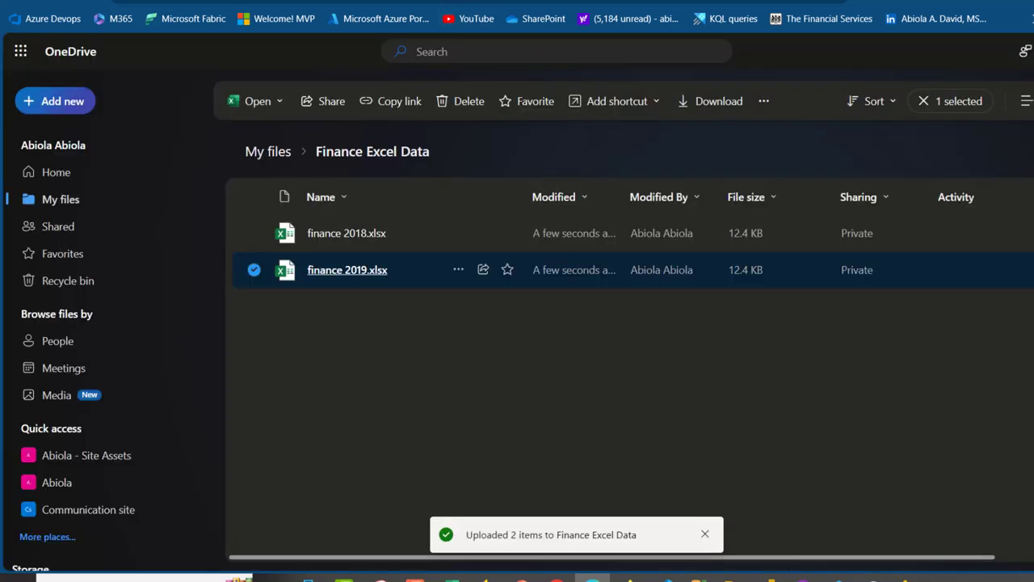
click(342, 234)
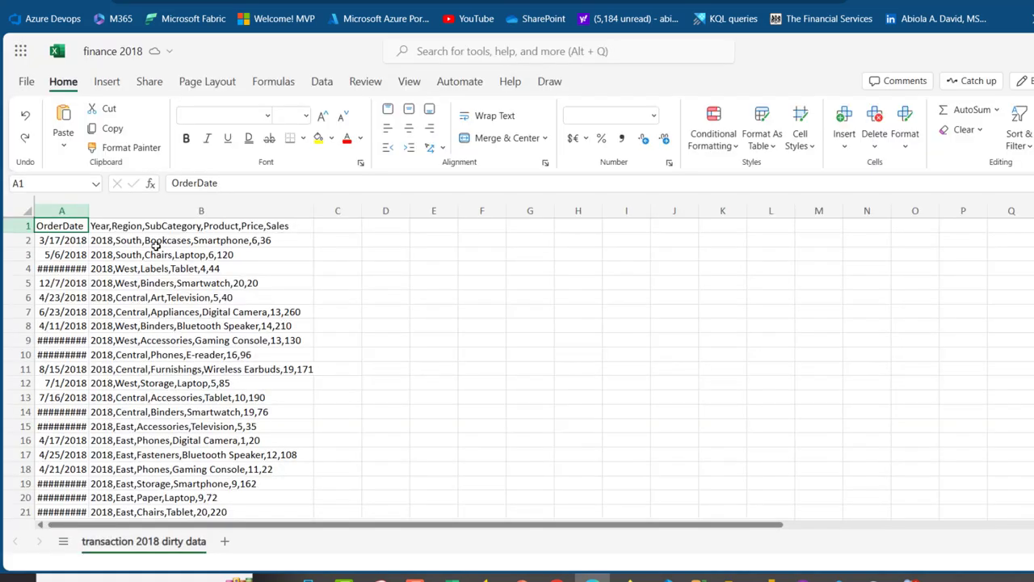
click(65, 240)
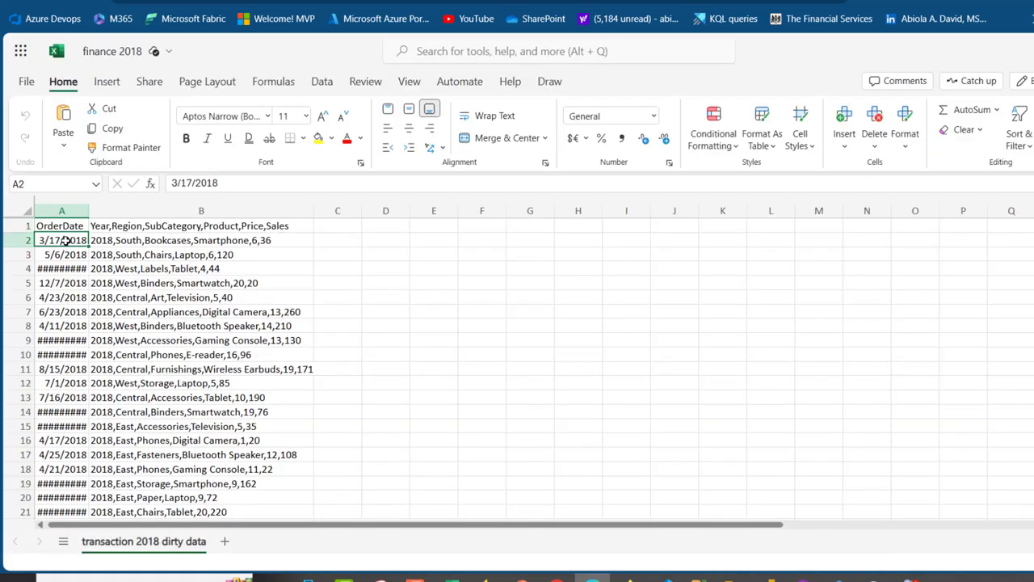
key(ctrl+shift+Down)
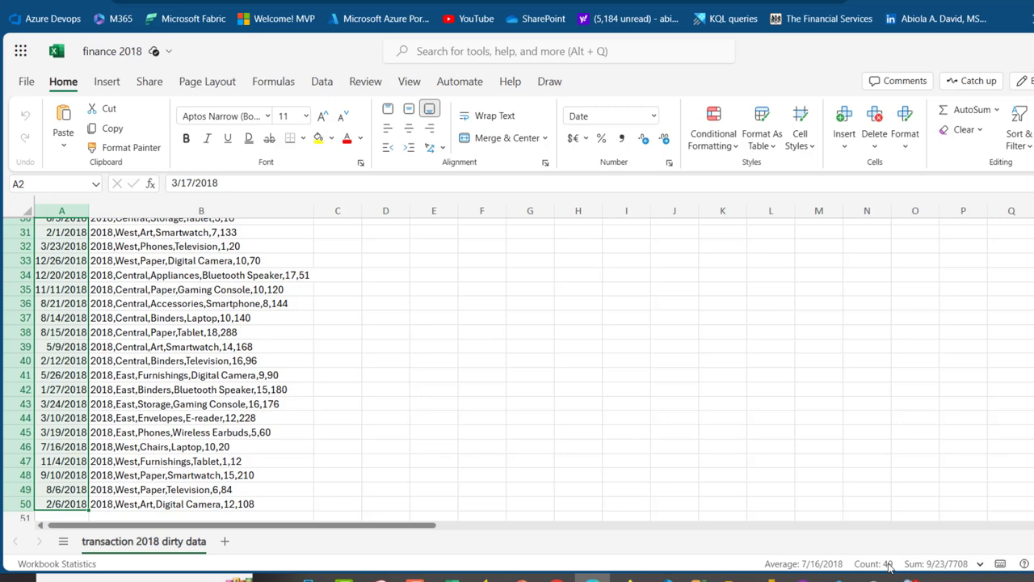
key(ctrl+shift+Tab)
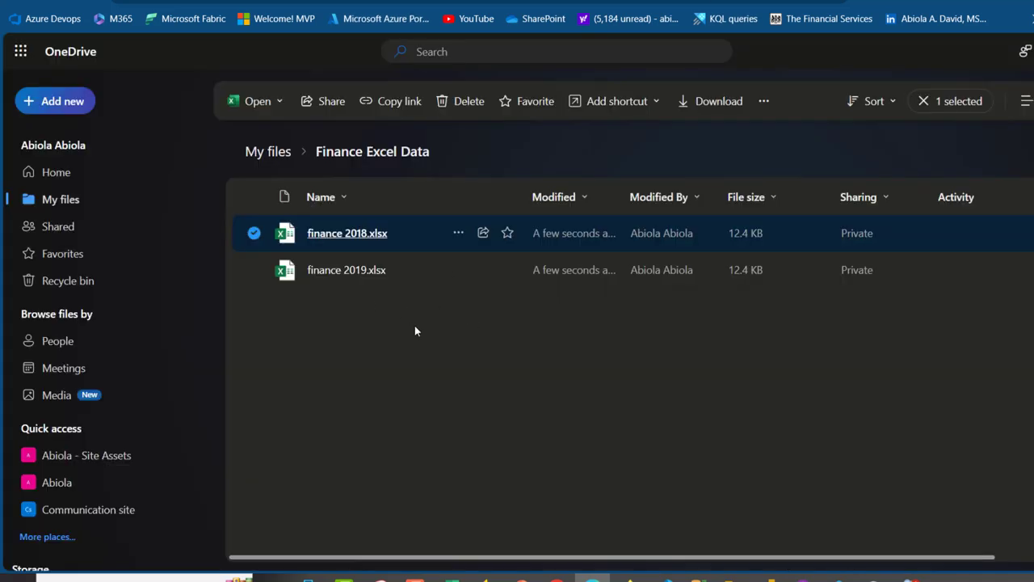
key(ctrl+shift+Tab)
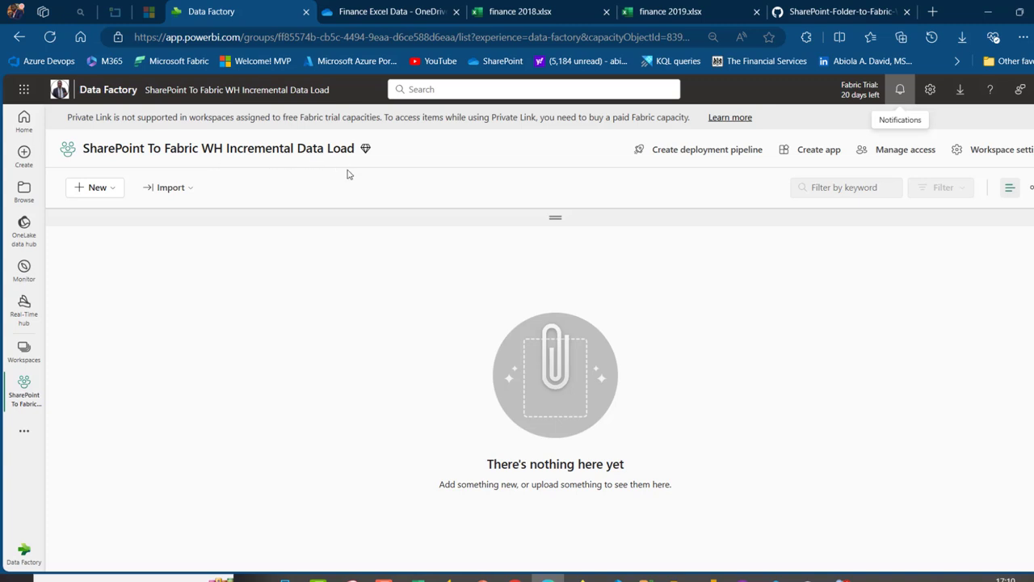
Create a new Dataflow Gen2 named 'Dataflow for SharePoint To Fabric WH'
click(103, 189)
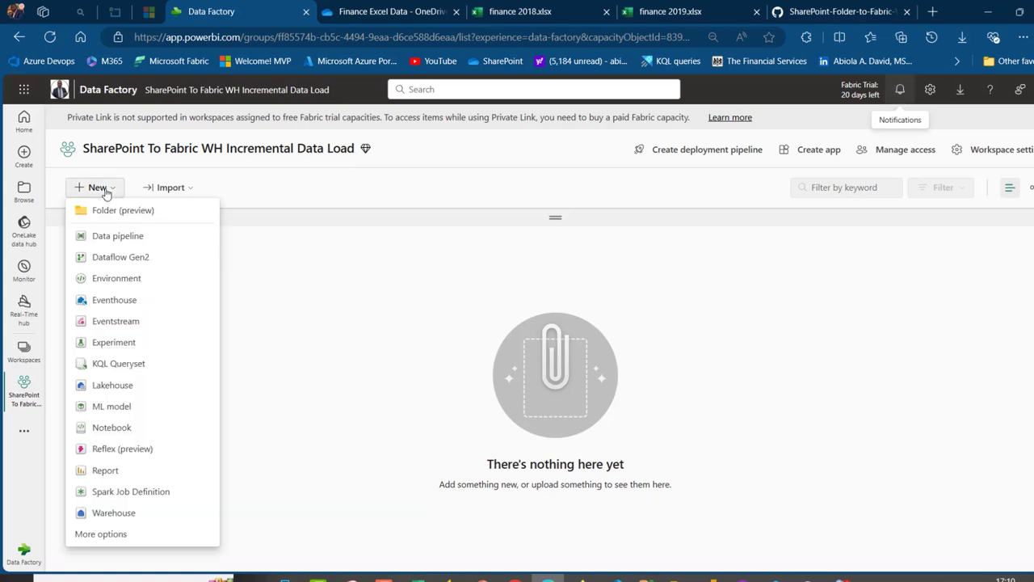
click(135, 257)
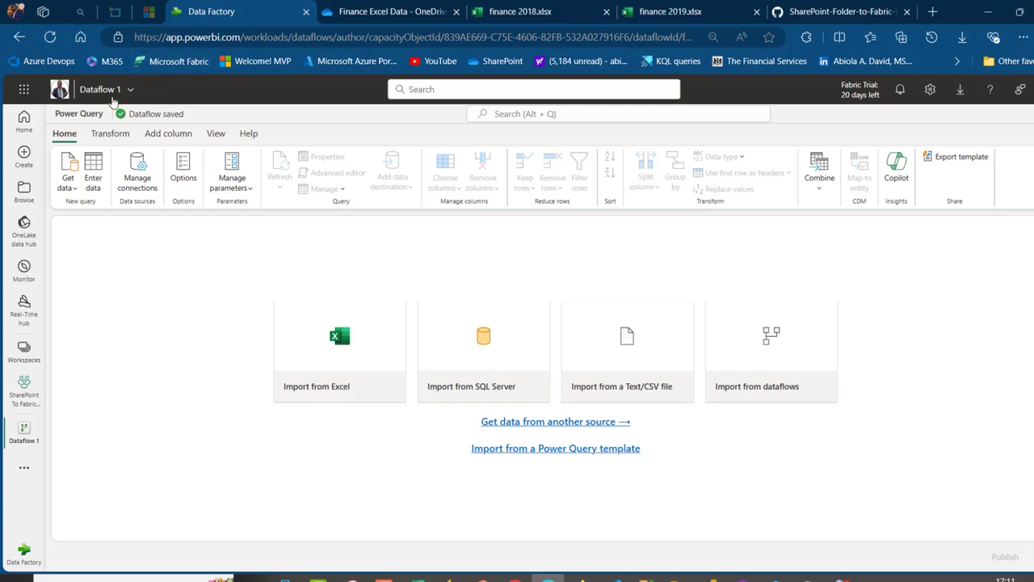
click(105, 90)
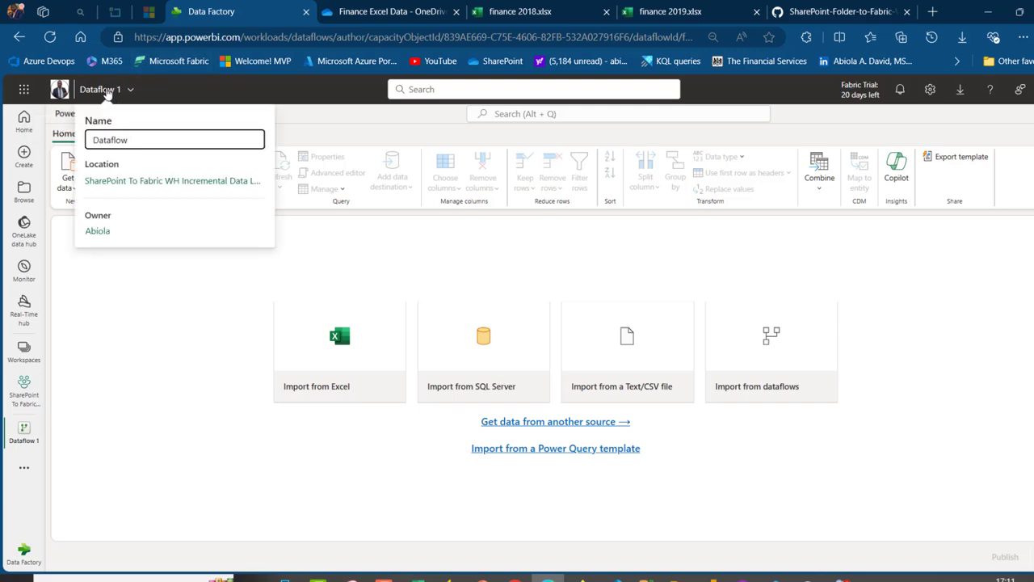
text(for Sh)
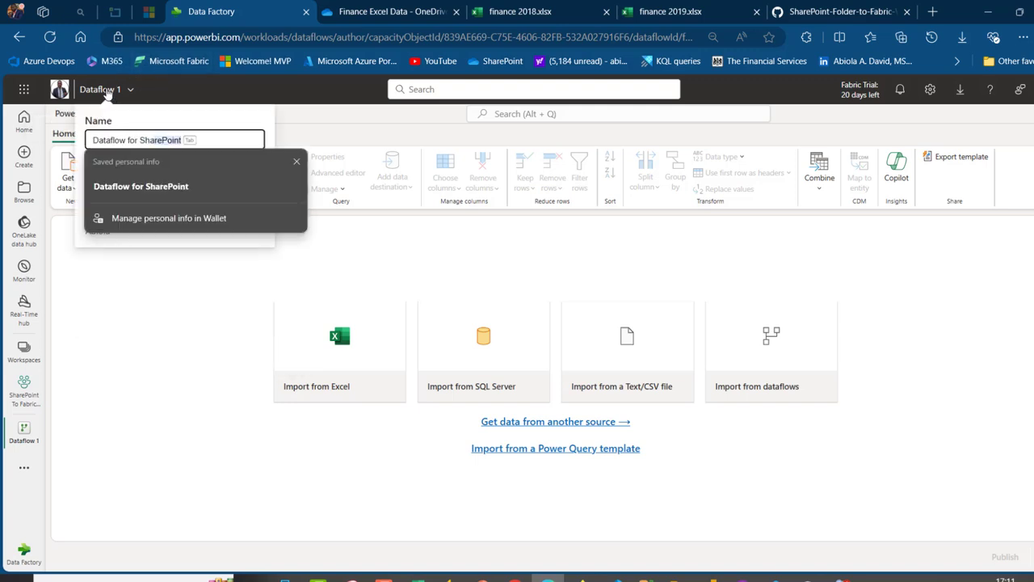
text(arePoint To )
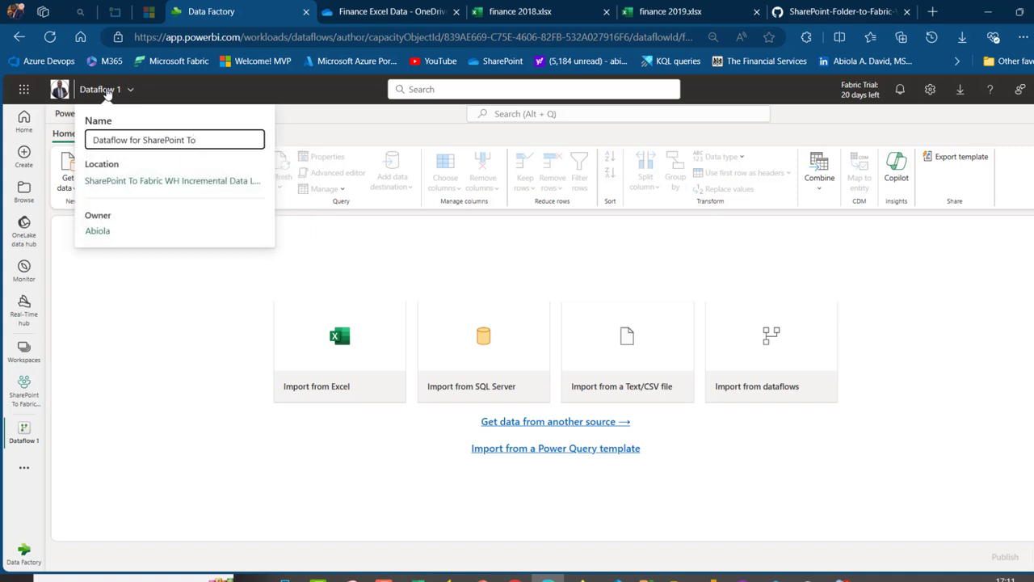
text(Fabric WH)
key(Return)
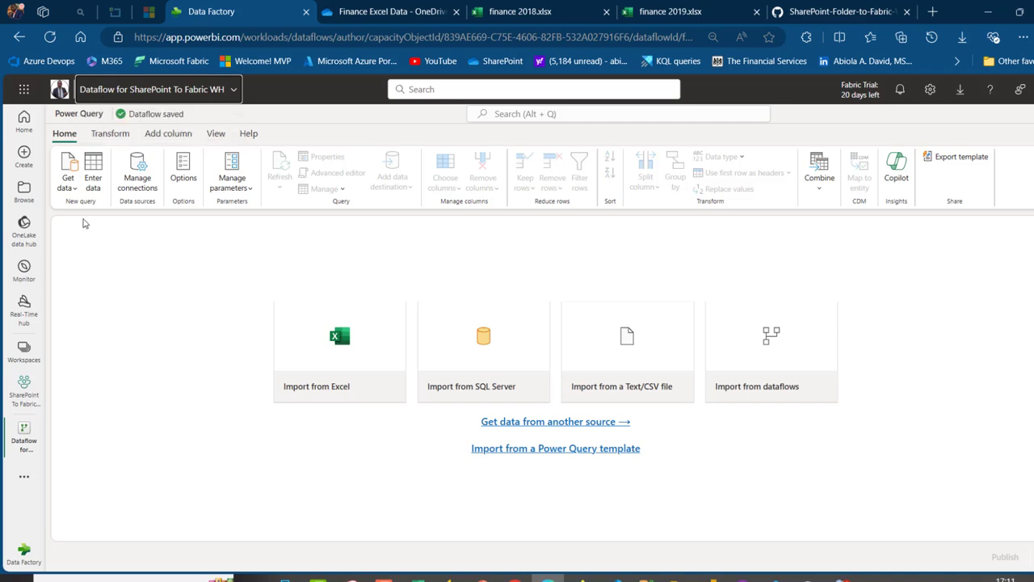
Start a SharePoint folder data source found by searching 'share', then return to finance 2019
click(69, 188)
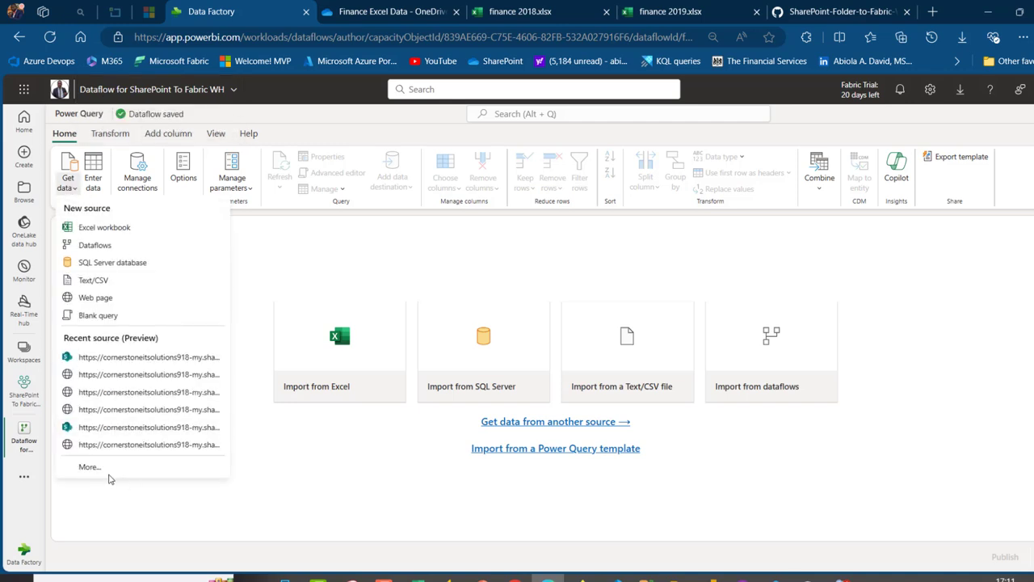
click(88, 468)
text(s)
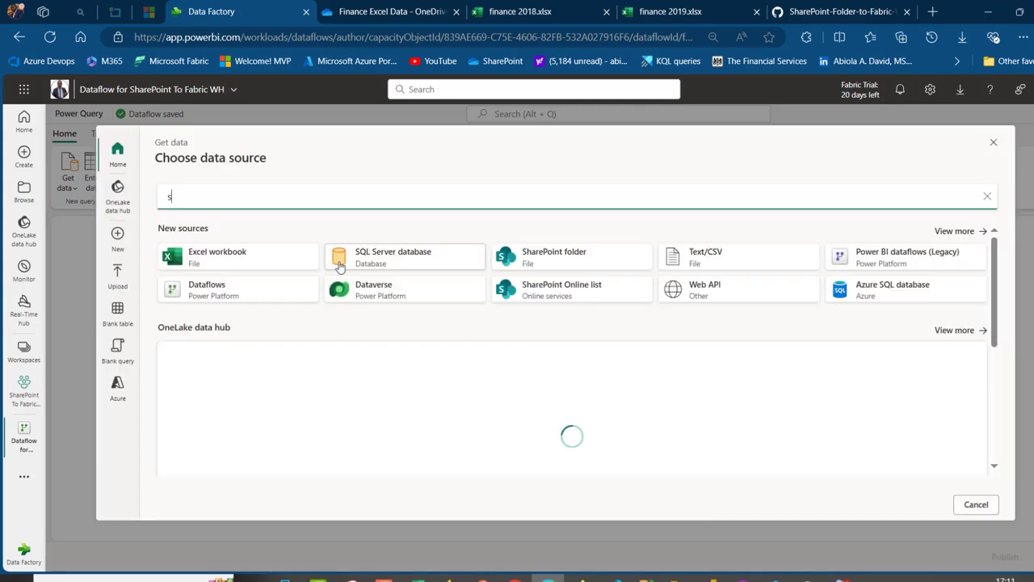
text(hare)
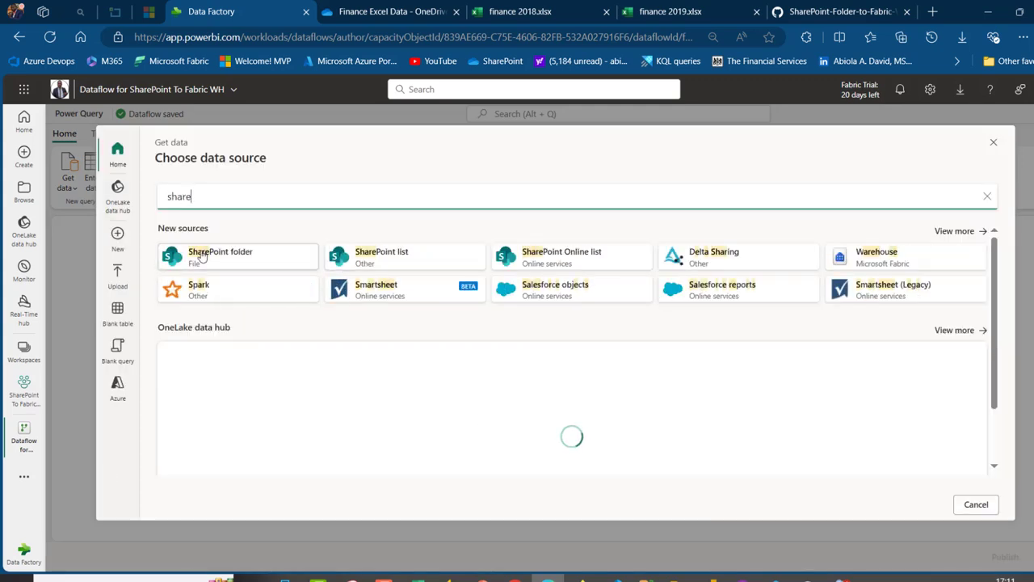
click(211, 257)
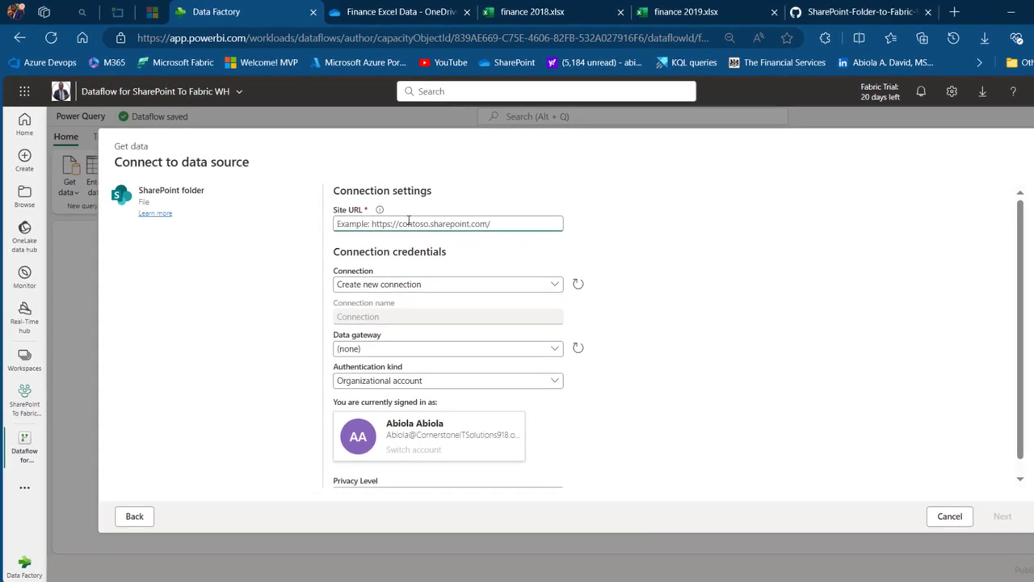
click(702, 7)
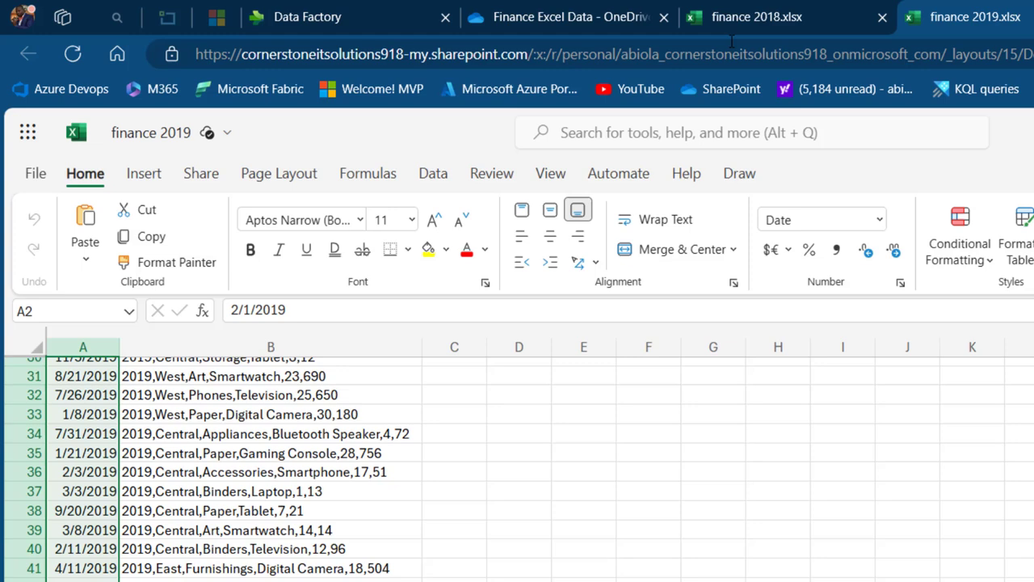
Select the finance 2019 workbook's web address up to the personal OneDrive site
click(732, 45)
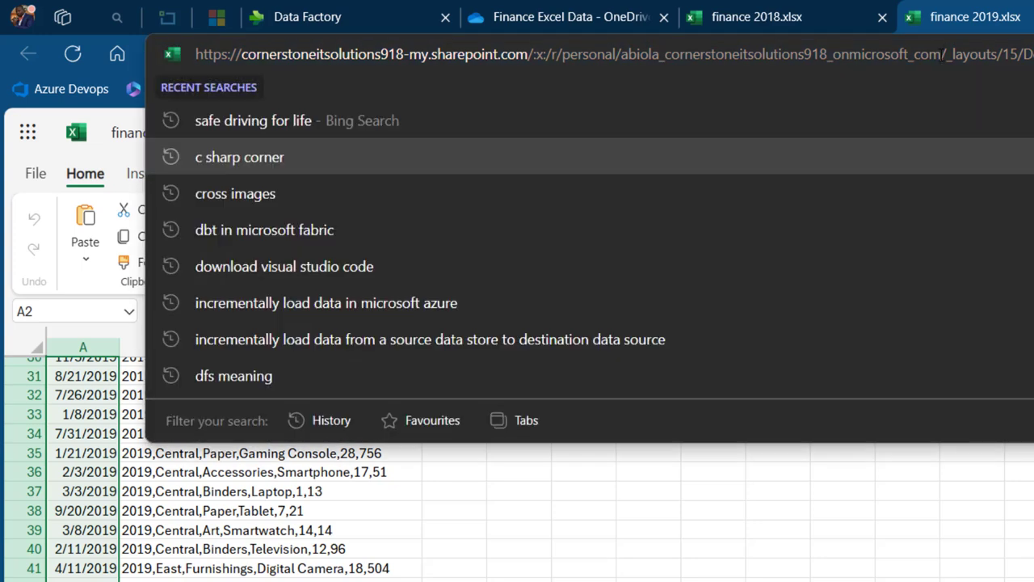
drag(942, 54, 193, 42)
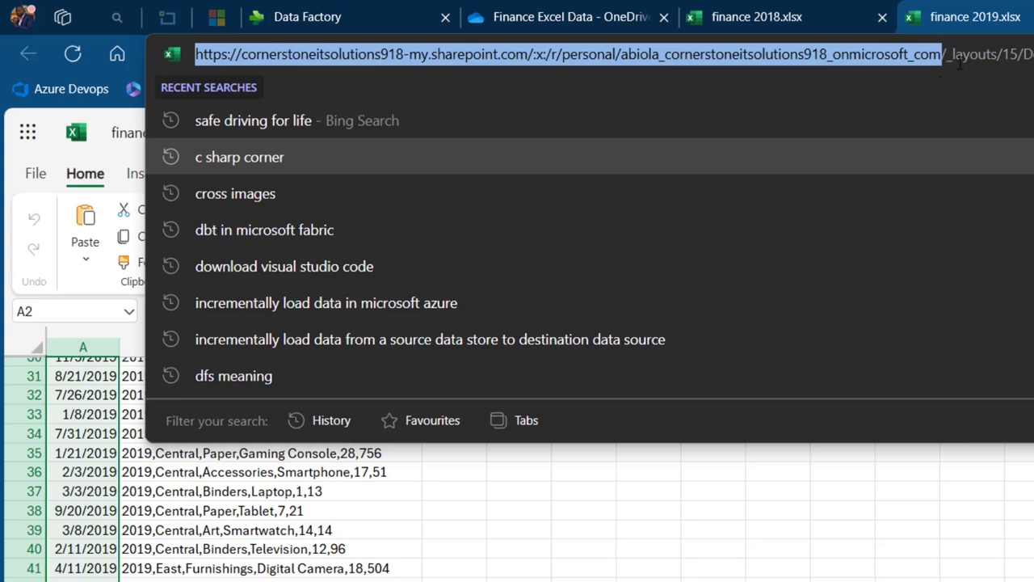
Paste the OneDrive address as the SharePoint folder Site URL and remove ':x:/r/' from it
click(378, 12)
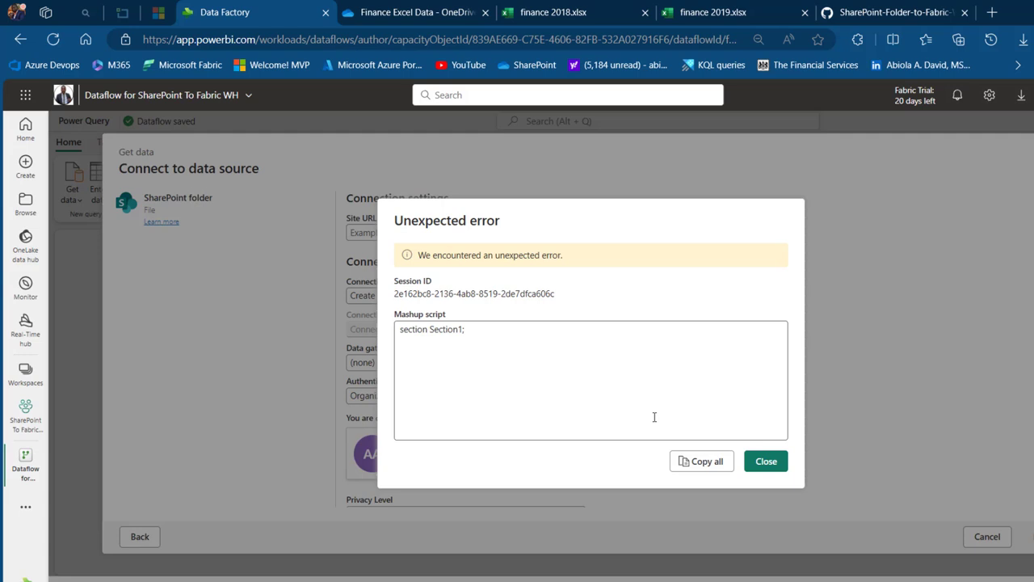
click(766, 460)
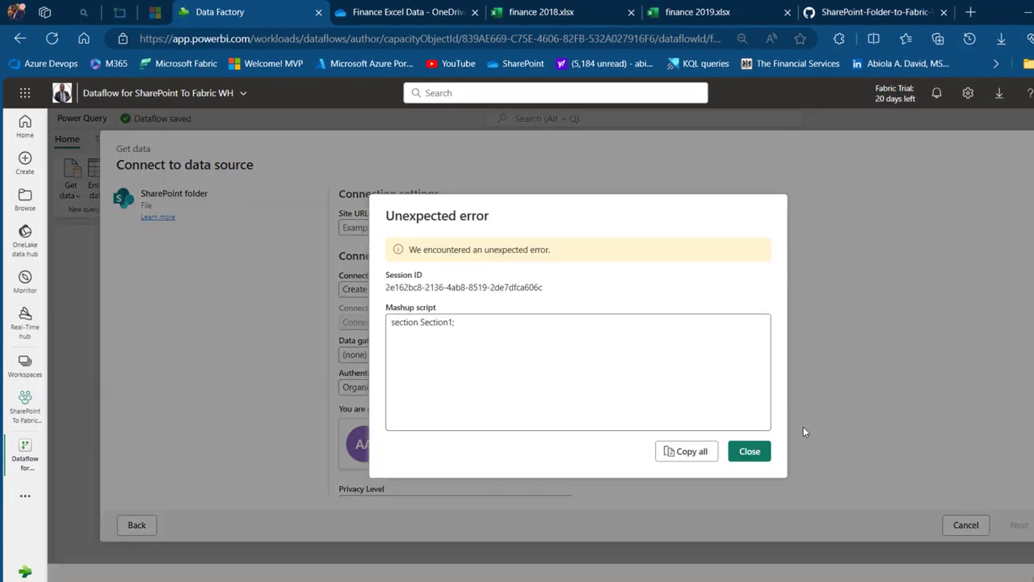
click(766, 453)
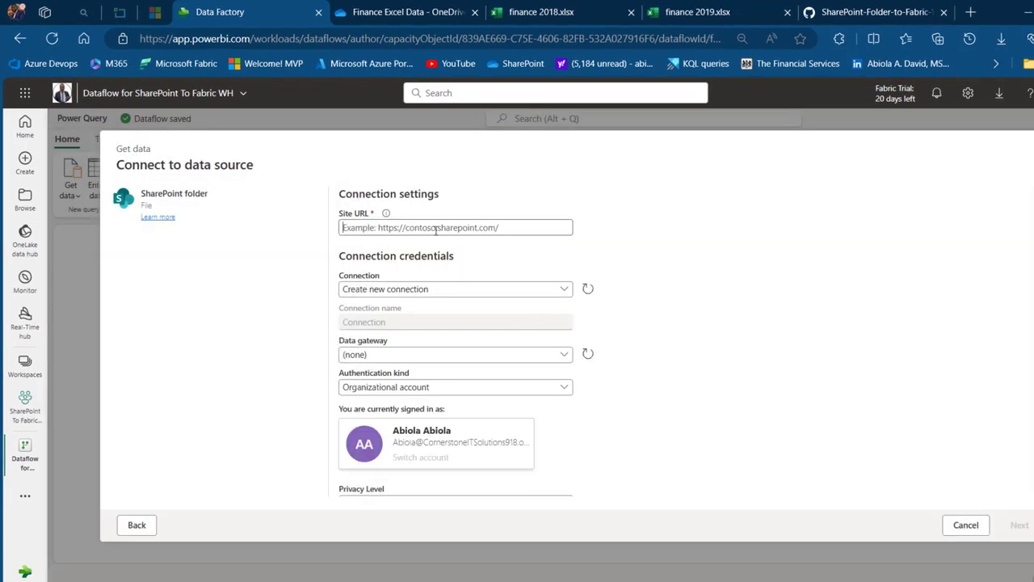
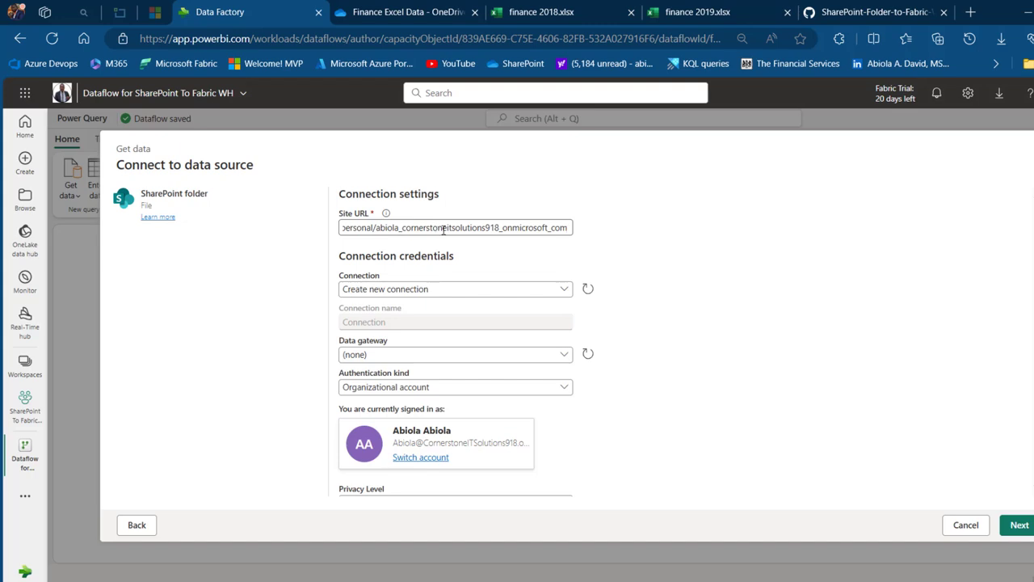
key(Left)
key(Left)
key(Left)
key(Left)
key(Left)
key(Left)
key(Left)
key(Left)
key(Left)
key(Left)
key(Left)
key(Left)
key(Left)
key(Left)
key(Left)
key(Left)
key(Left)
key(Left)
key(Left)
key(Left)
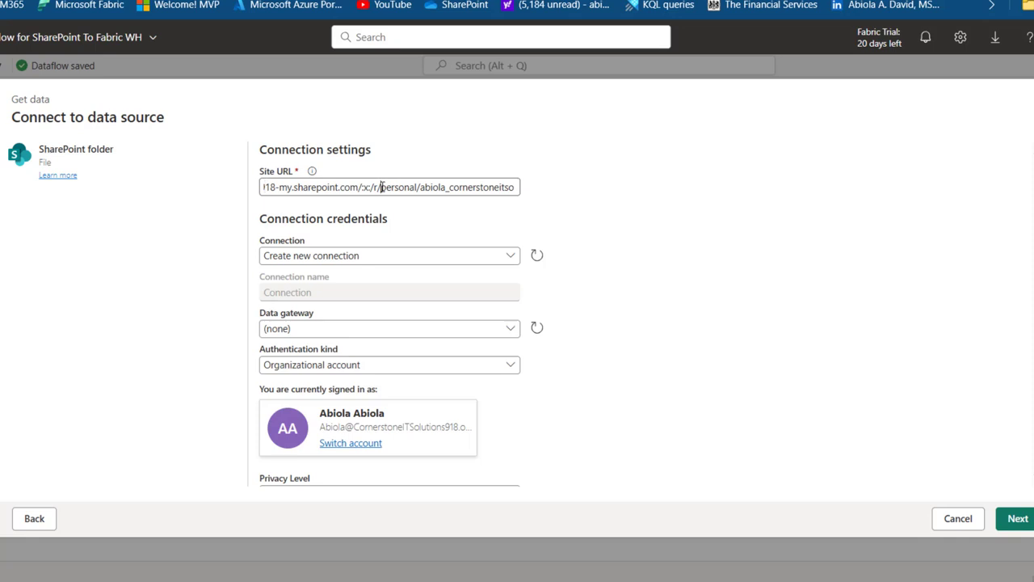
drag(381, 187, 363, 186)
key(BackSpace)
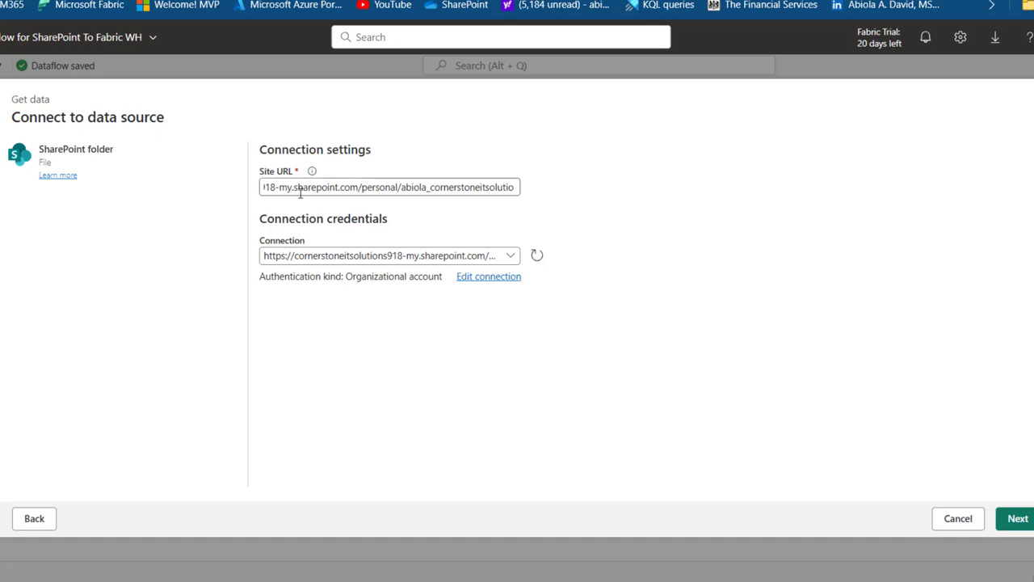
click(361, 187)
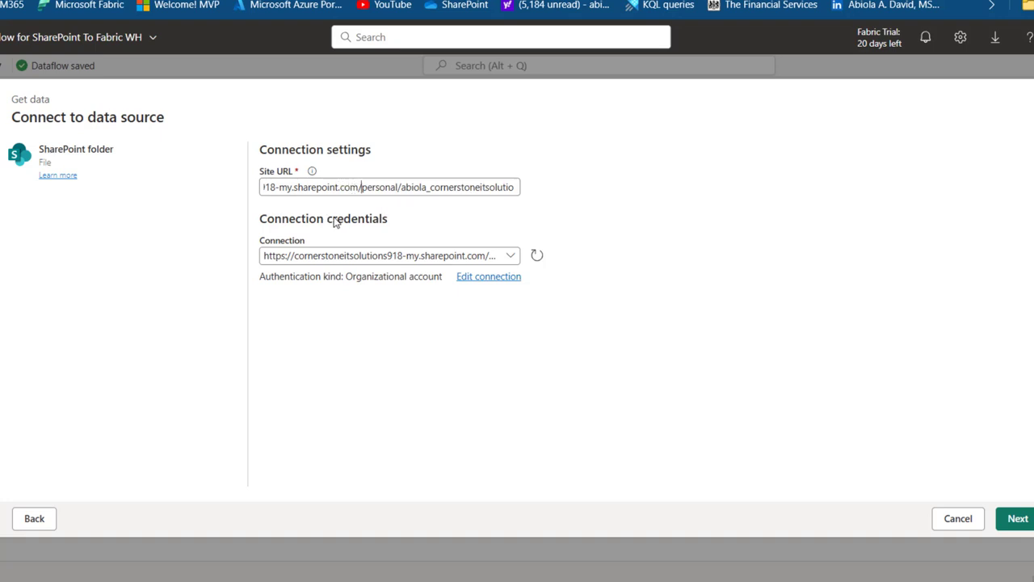
Review the existing SharePoint connection's credentials and preview the OneDrive folder's files
click(496, 280)
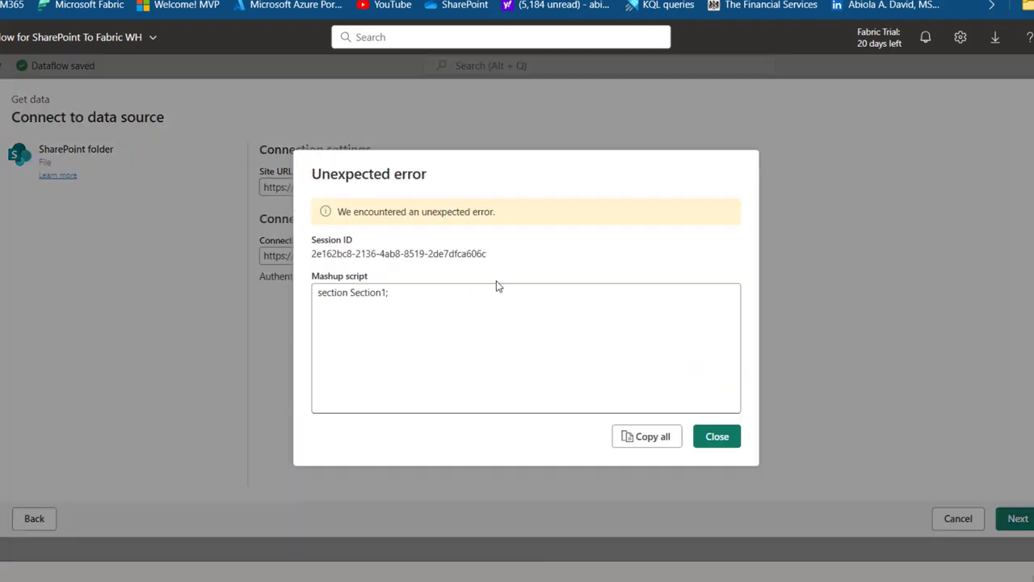
click(715, 436)
click(494, 280)
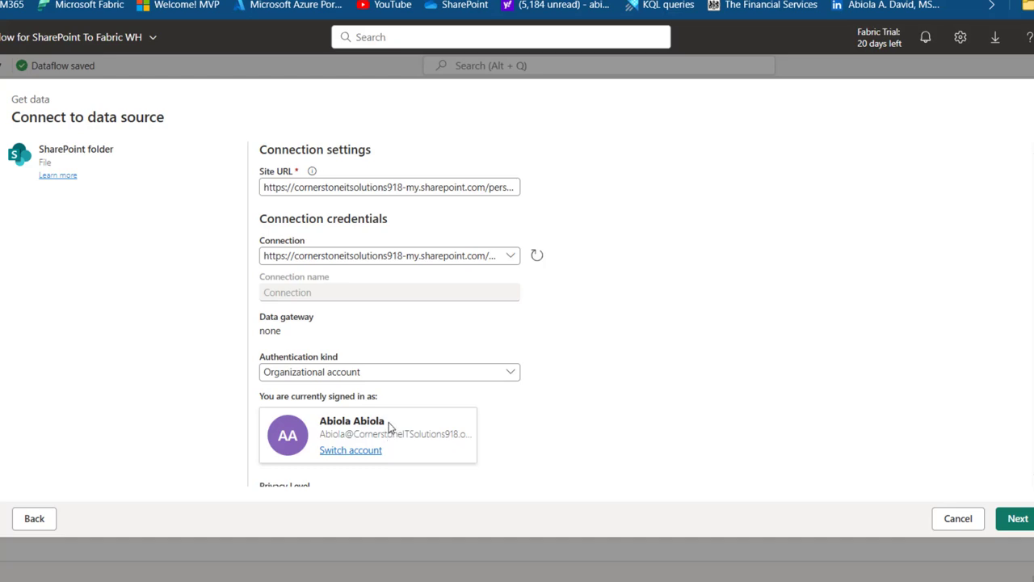
click(1017, 519)
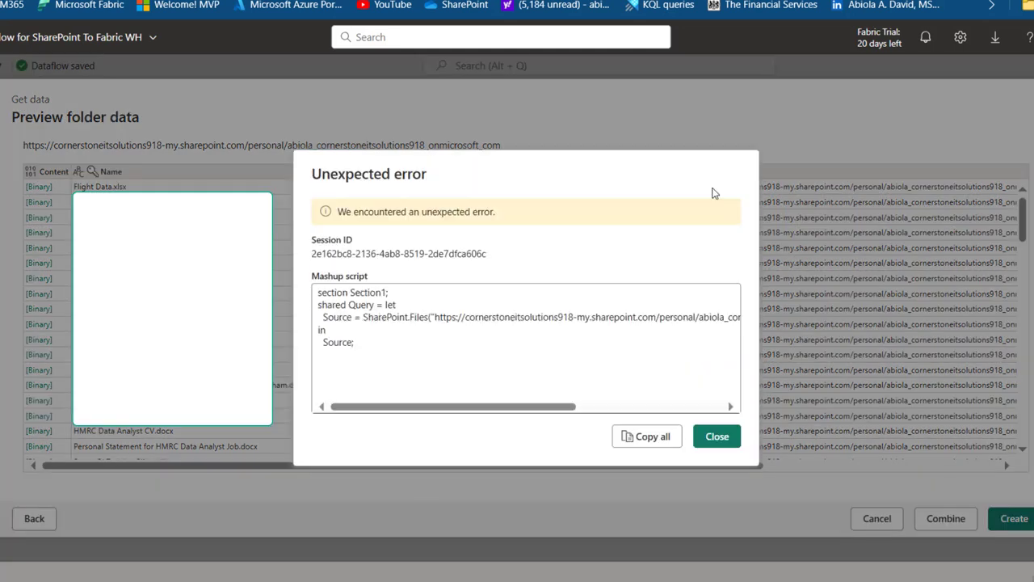
Create the Power Query query from the folder's files and collapse the Queries pane
click(732, 434)
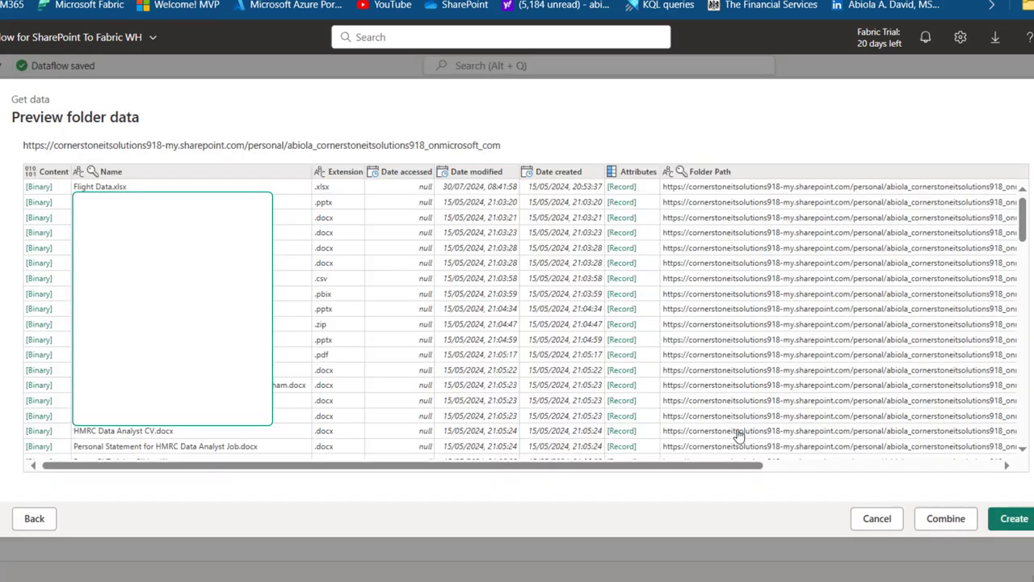
click(1015, 518)
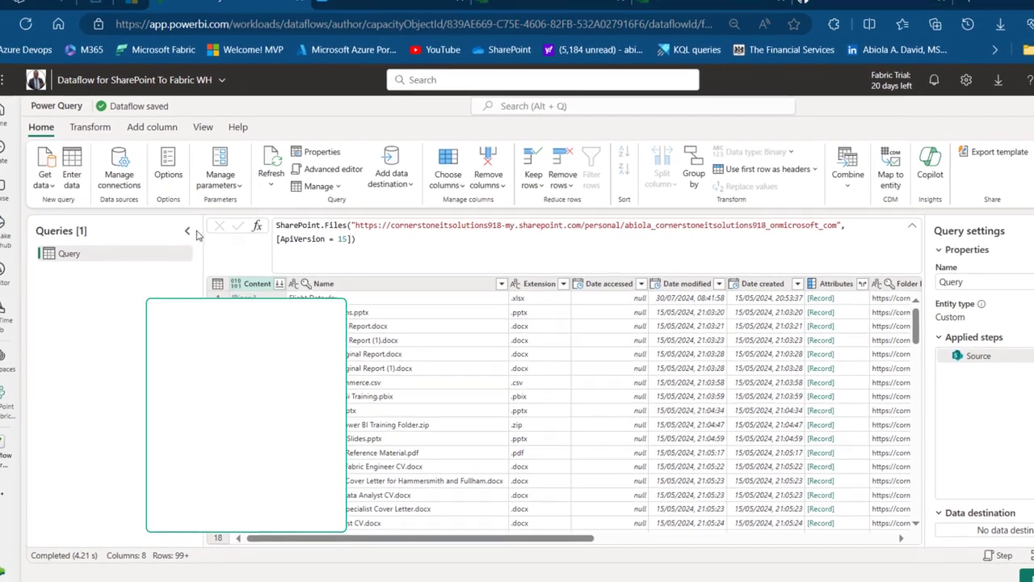
click(132, 207)
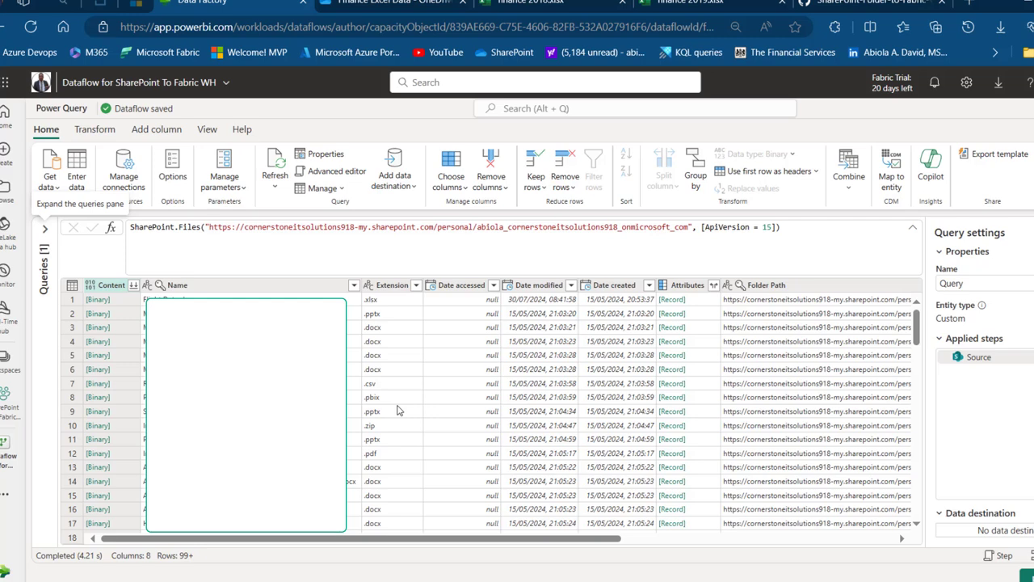
Filter the Extension column to rows containing .xlsx
click(418, 288)
click(743, 455)
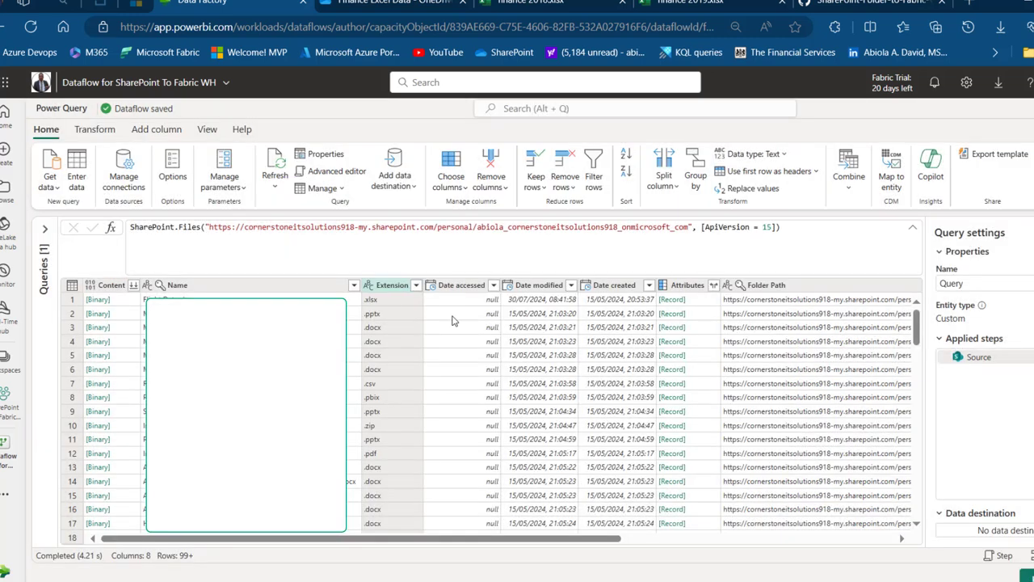
click(417, 287)
mouse_move(566, 340)
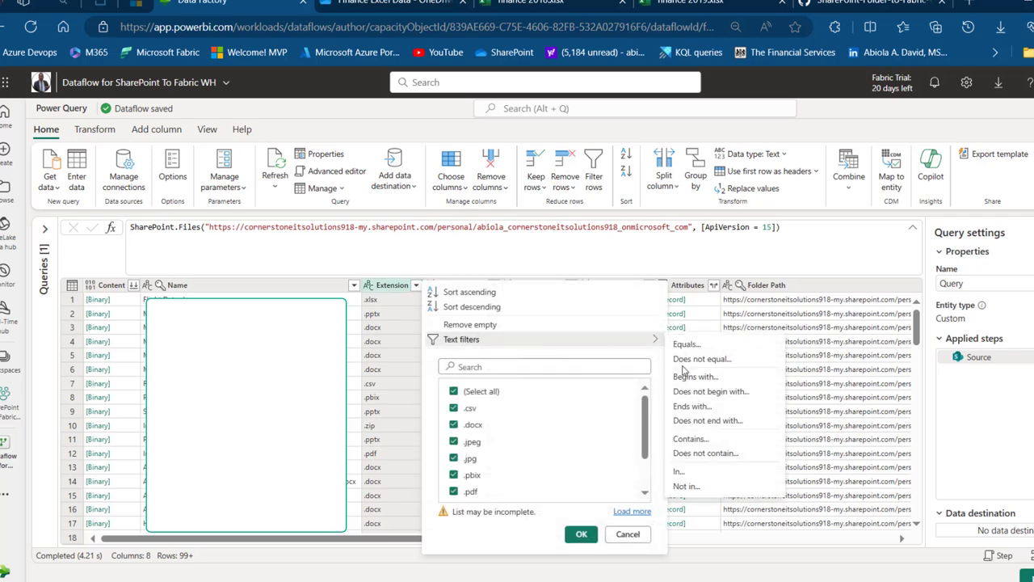
click(691, 438)
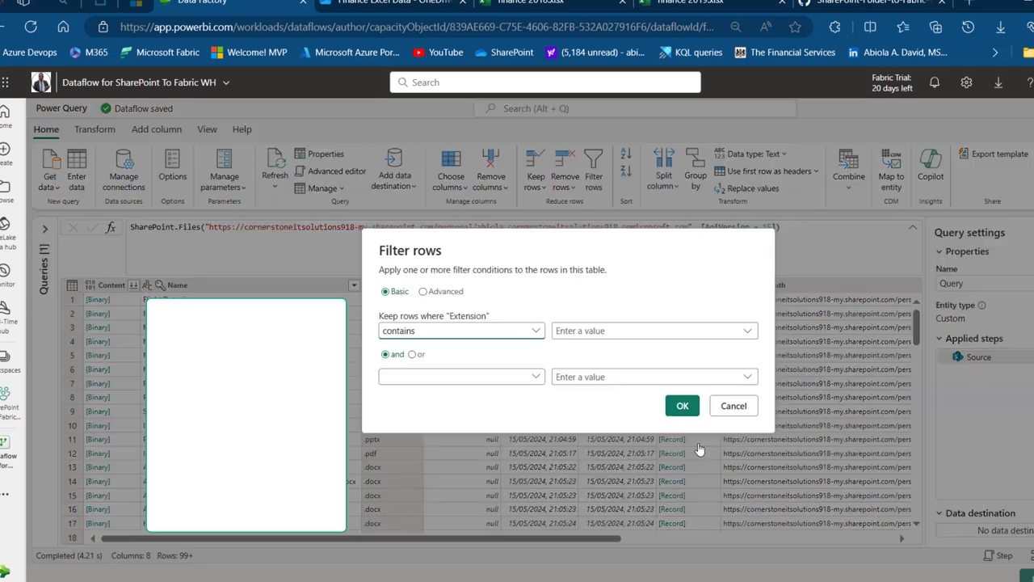
click(739, 335)
click(614, 347)
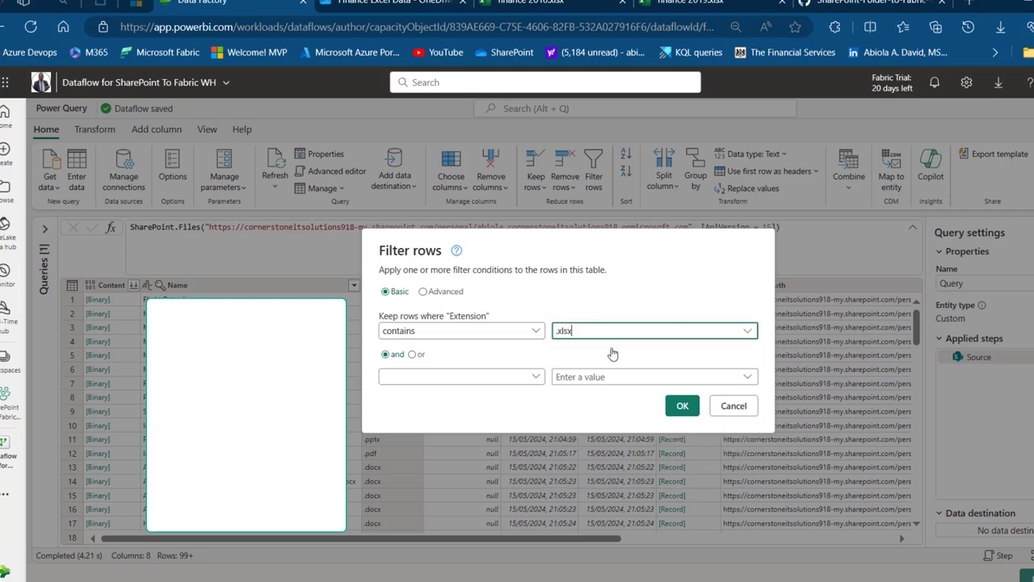
click(684, 405)
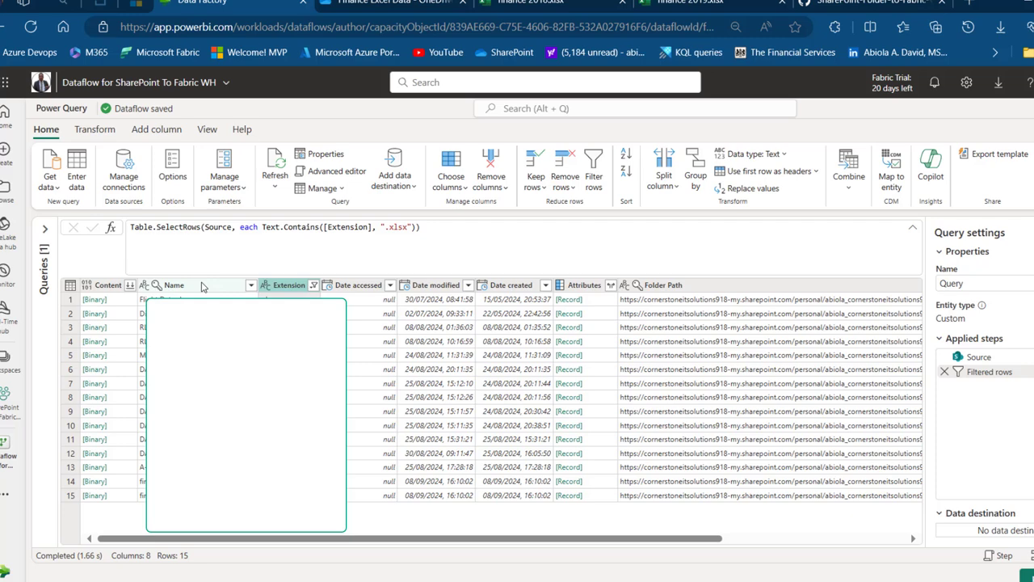
Begin a 'contains' text filter on the Name column
click(252, 287)
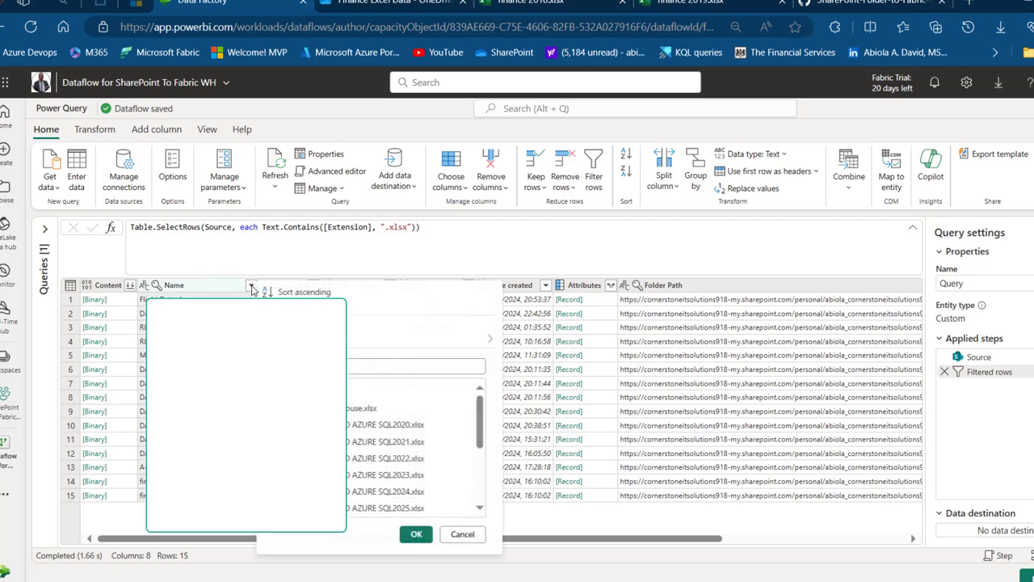
mouse_move(477, 339)
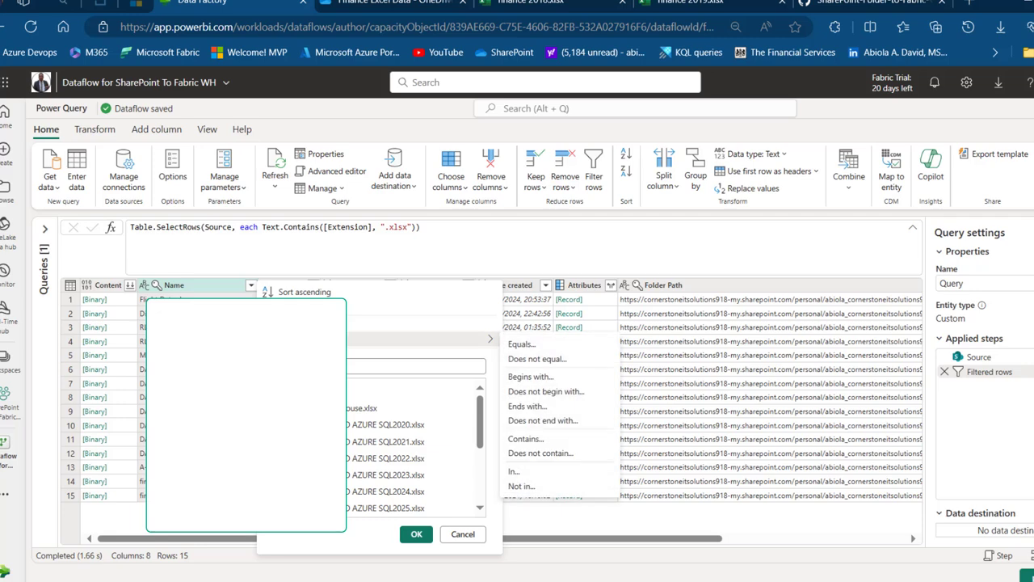
click(555, 440)
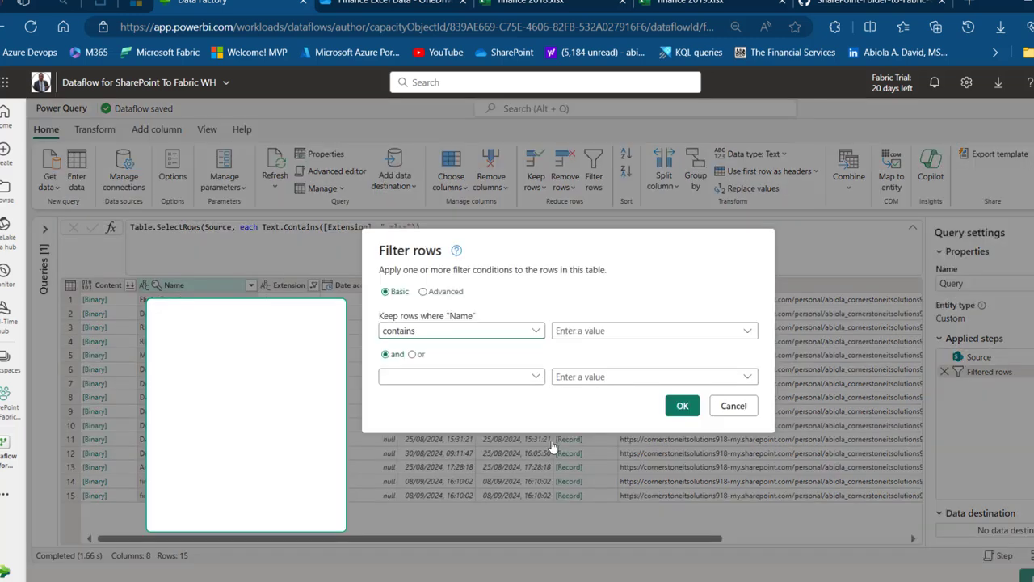
click(606, 330)
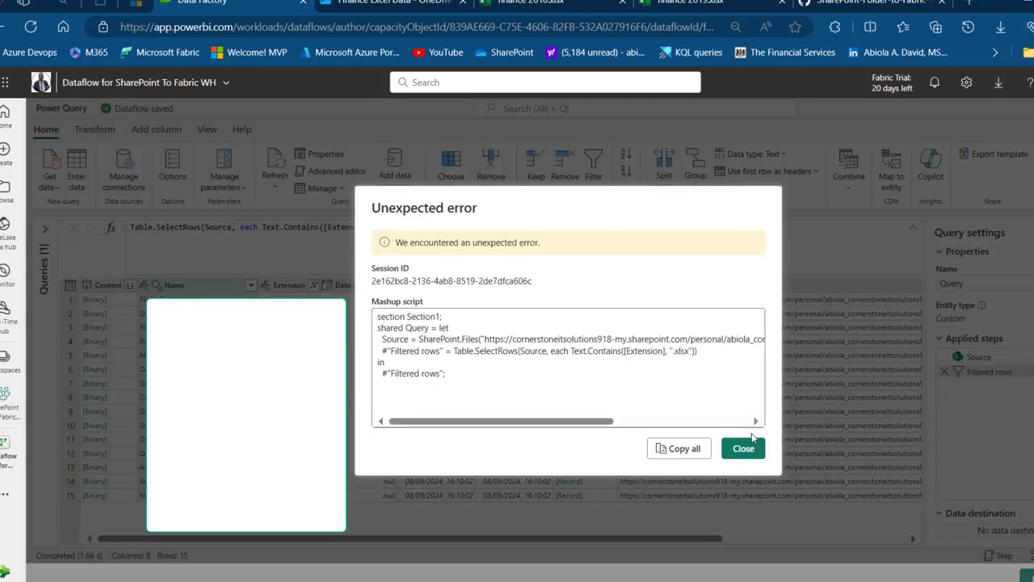
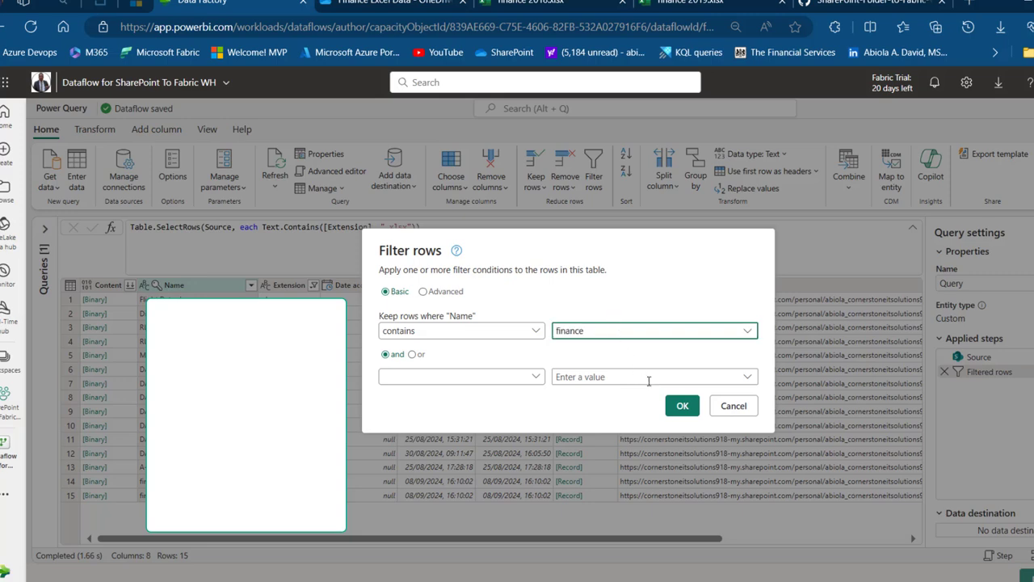
Apply the finance file-name filter, then keep only the Content column
click(682, 405)
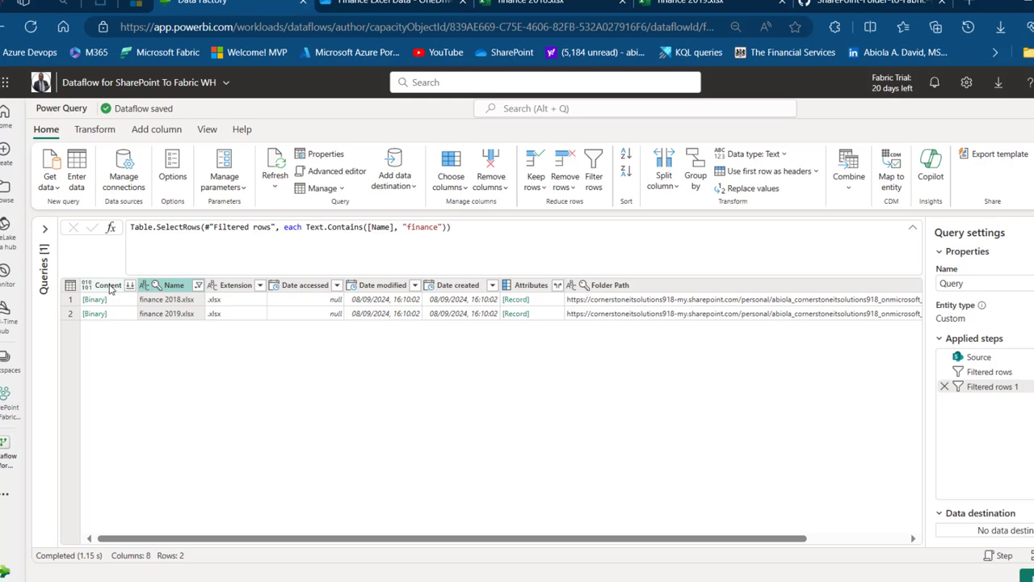
right_click(110, 288)
click(106, 287)
right_click(105, 288)
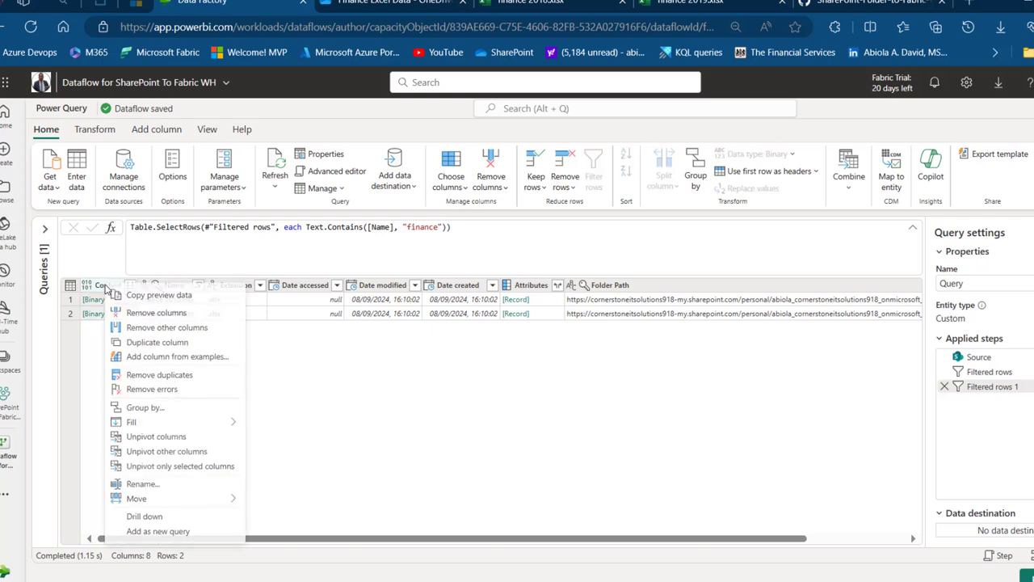
click(173, 330)
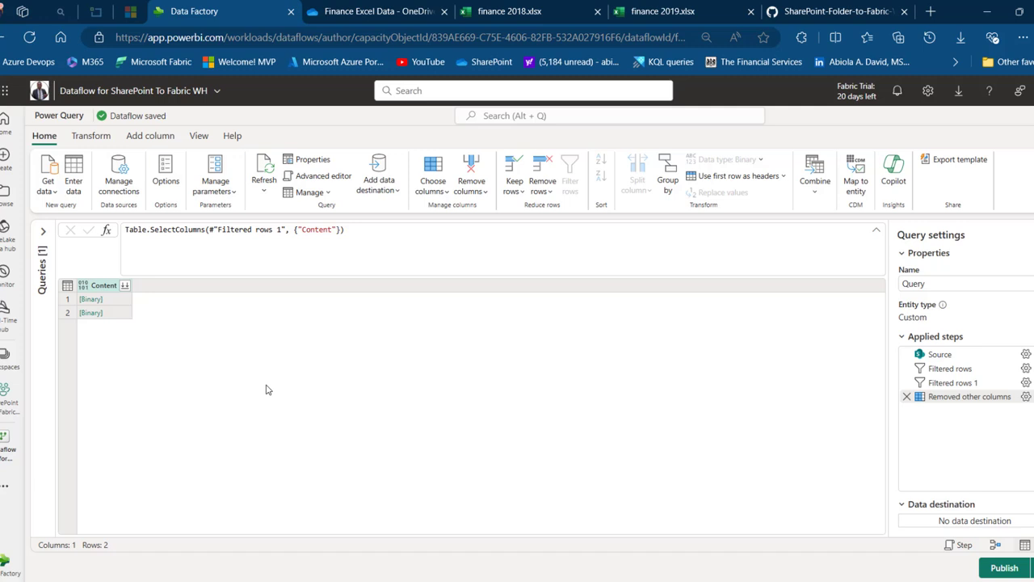
Add a Custom column with the formula Excel.Workbook([Content])
click(156, 138)
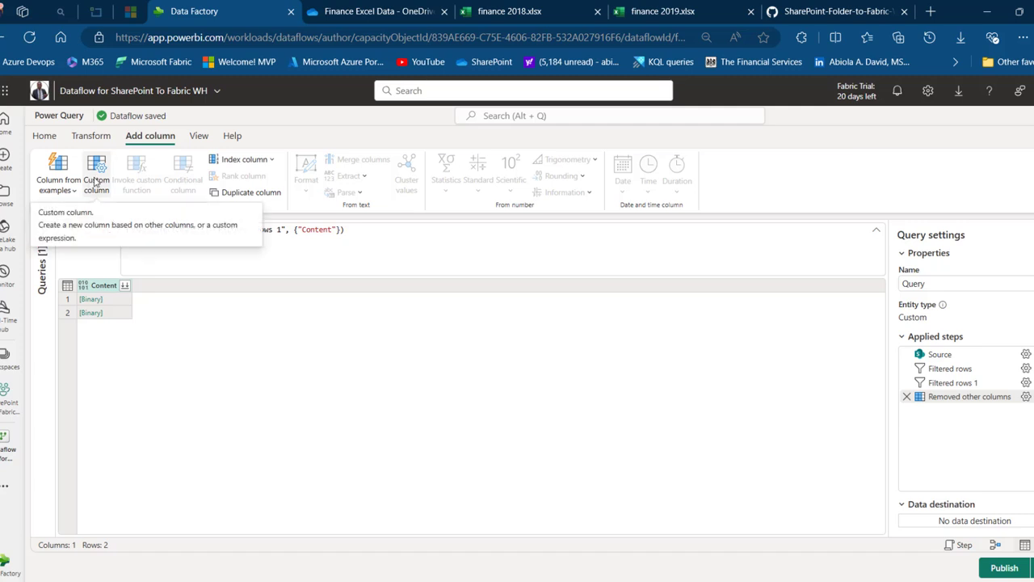
click(96, 179)
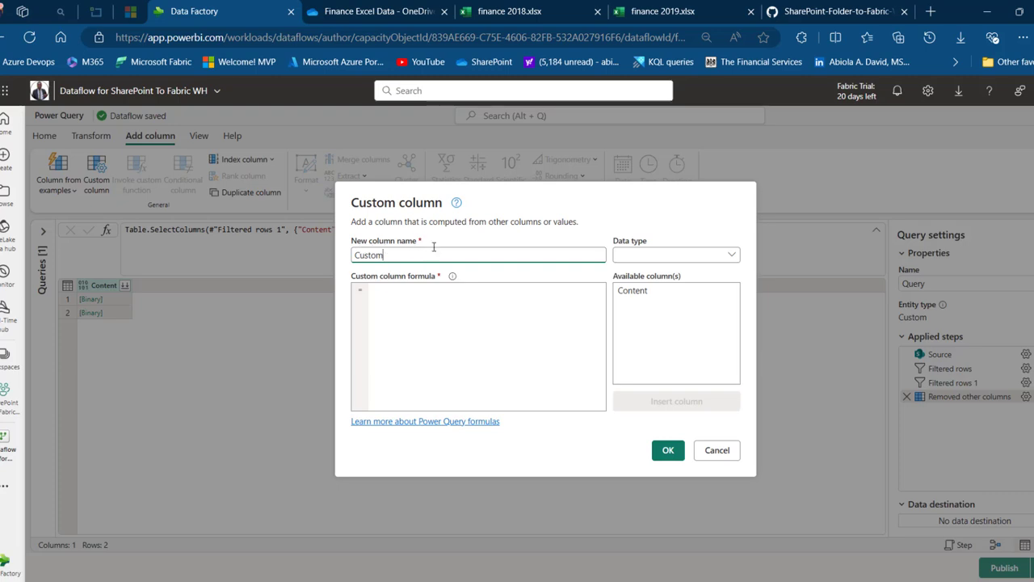
double_click(371, 254)
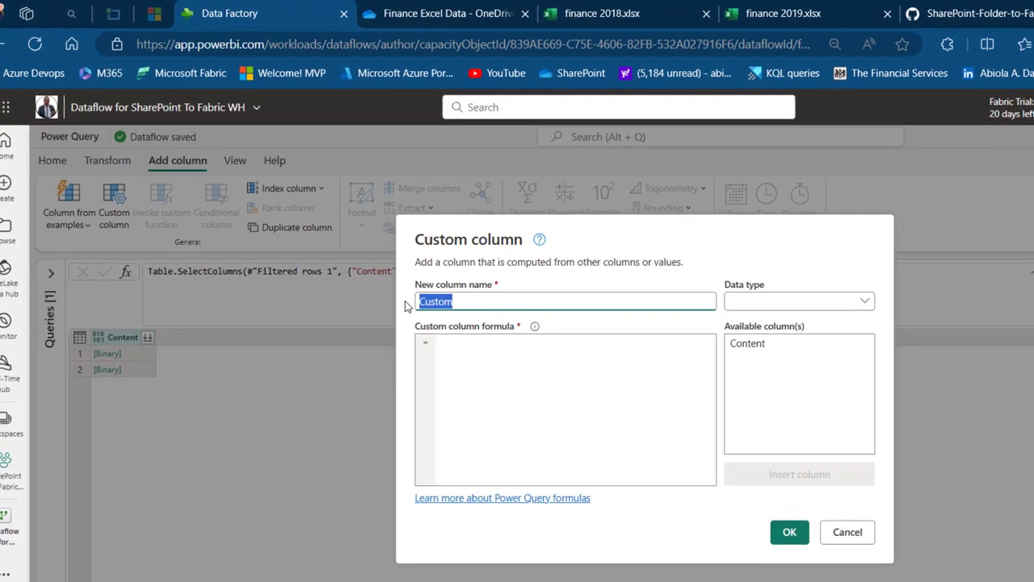
click(481, 344)
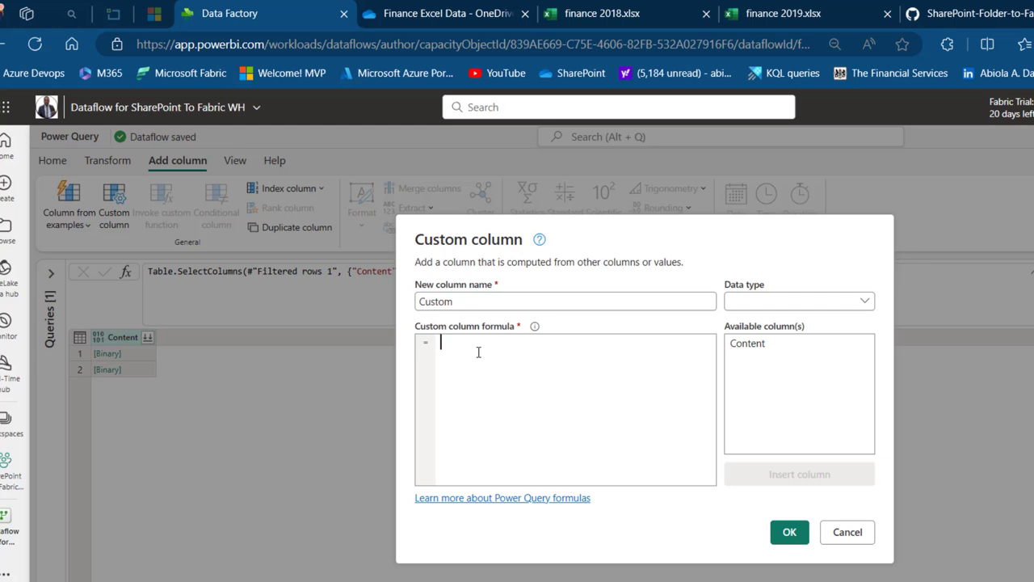
text(Excel.Workbook()
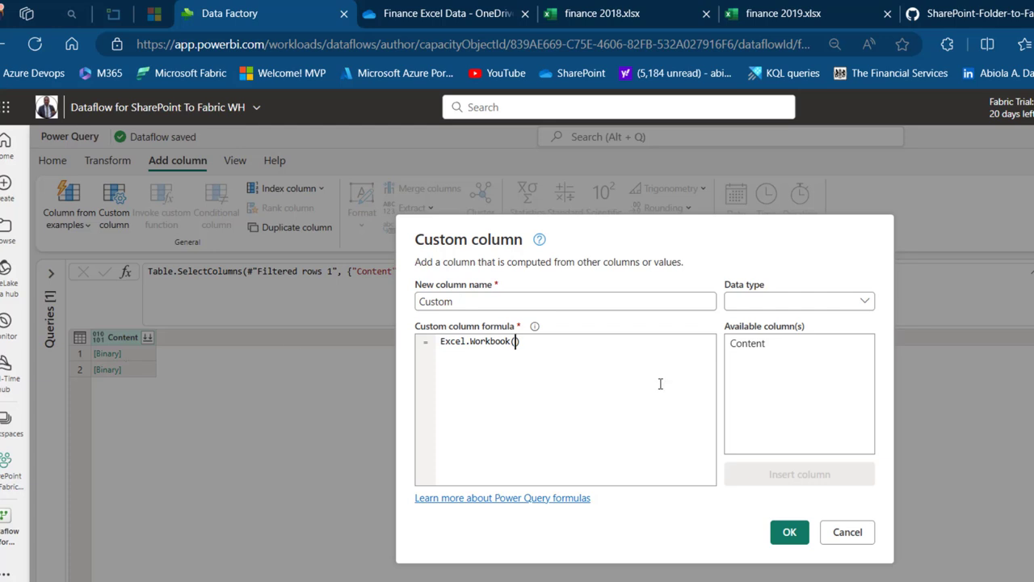
double_click(755, 347)
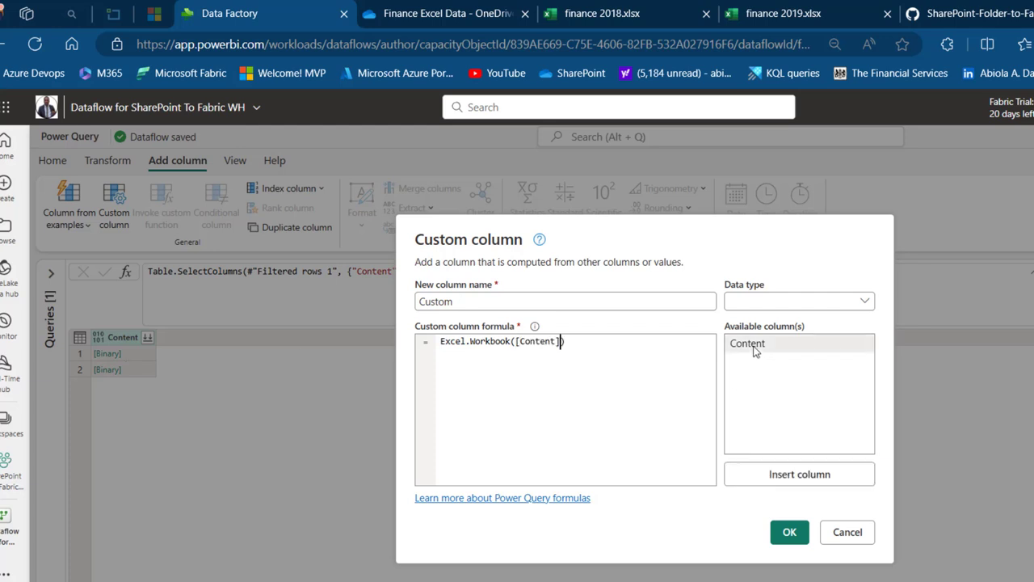
click(789, 533)
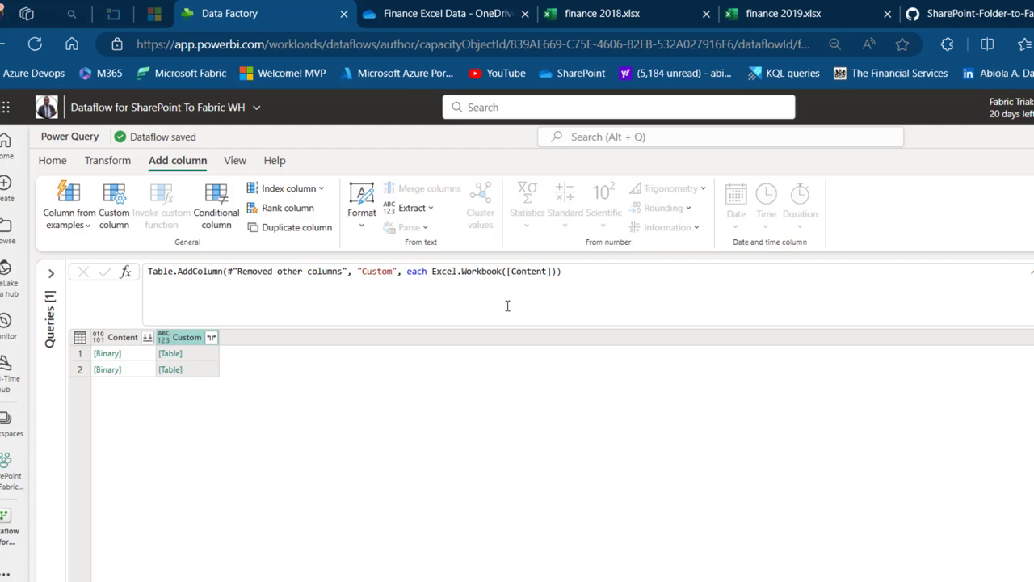
Expand Custom into only its Name and Data fields, widening Name to show full sheet names
click(211, 338)
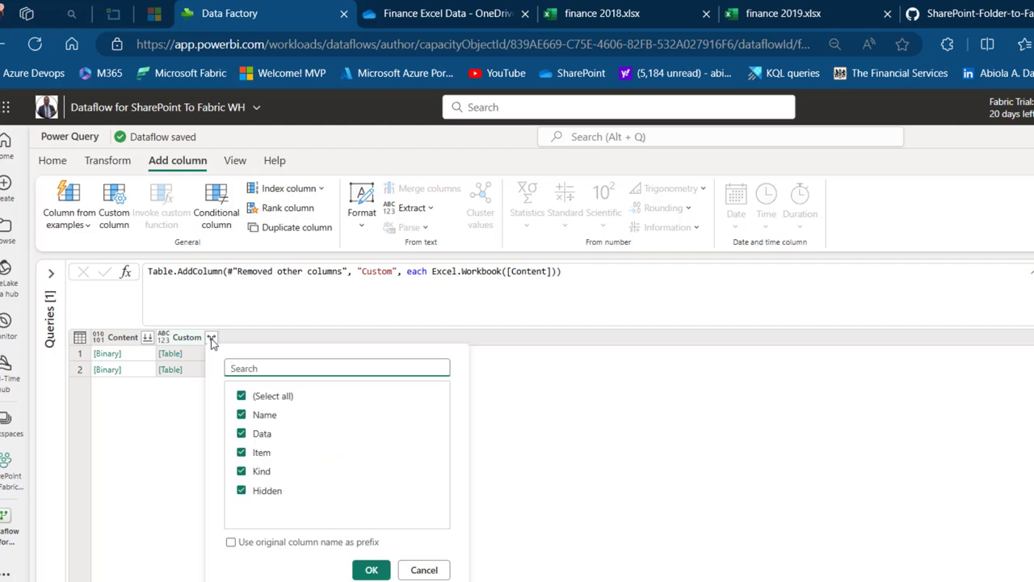
click(241, 396)
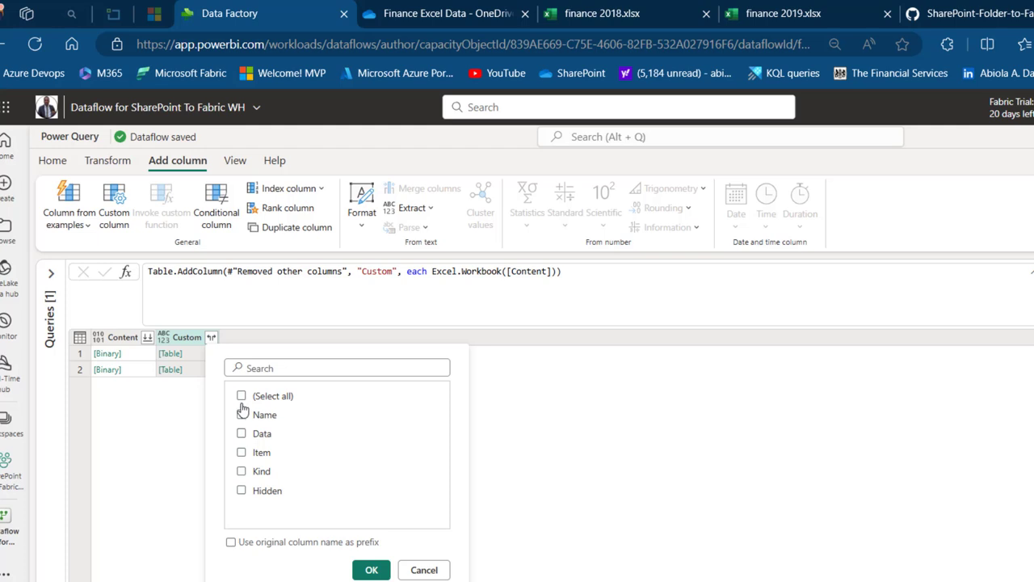
click(241, 414)
click(241, 433)
click(371, 571)
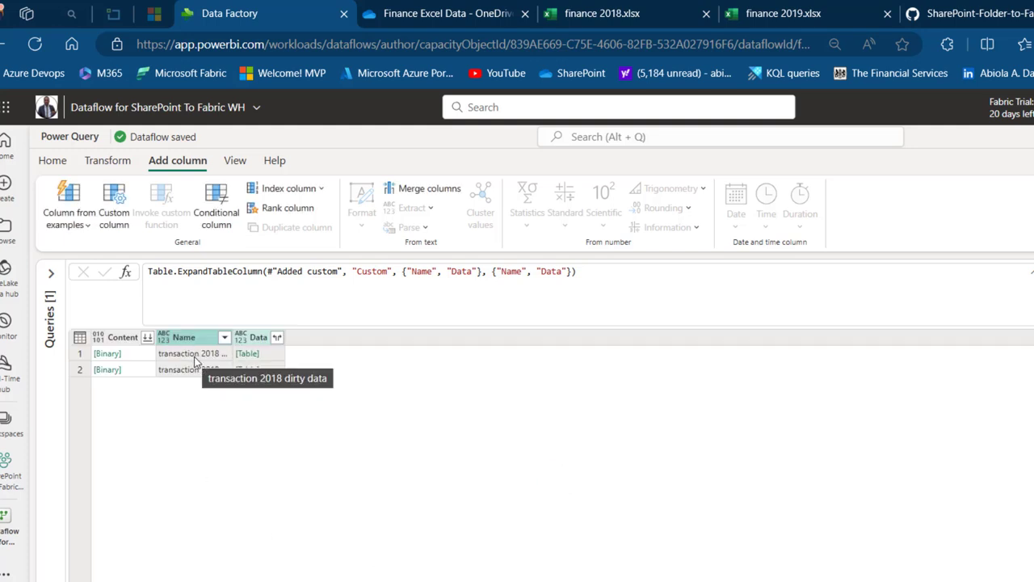
drag(232, 334, 349, 336)
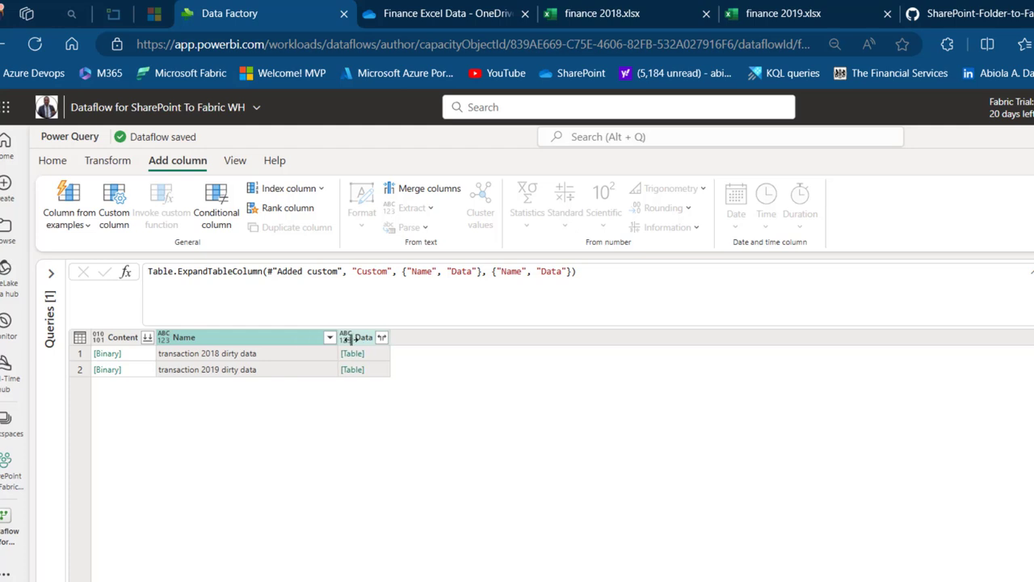
click(388, 356)
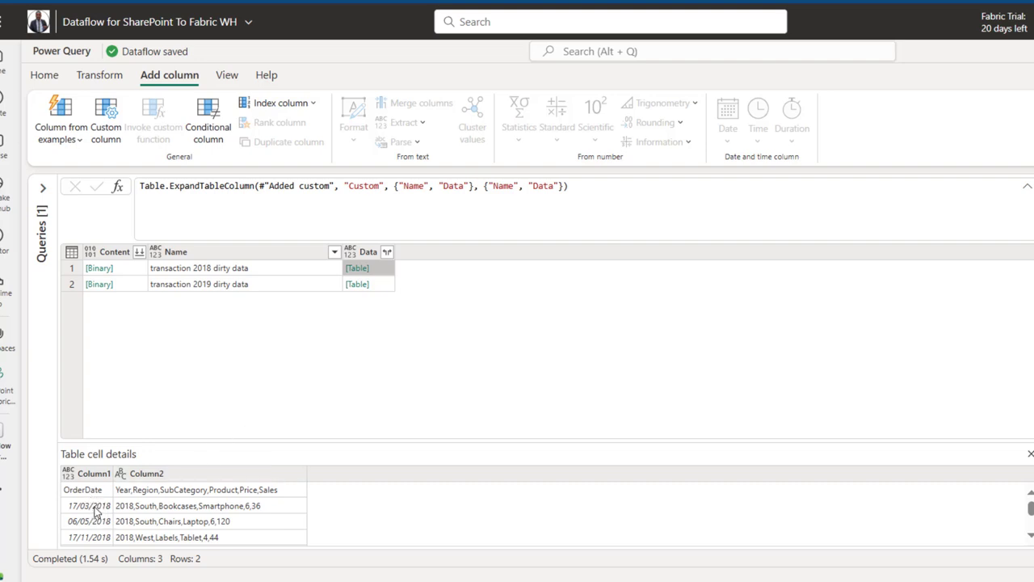
Remove the Content and Name columns, leaving only the Data column
click(385, 286)
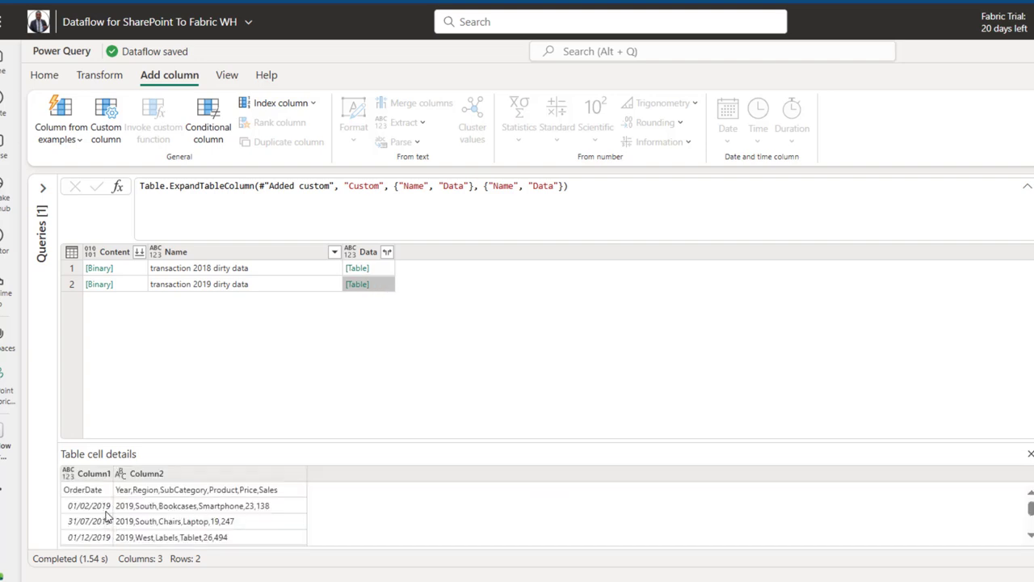
click(114, 253)
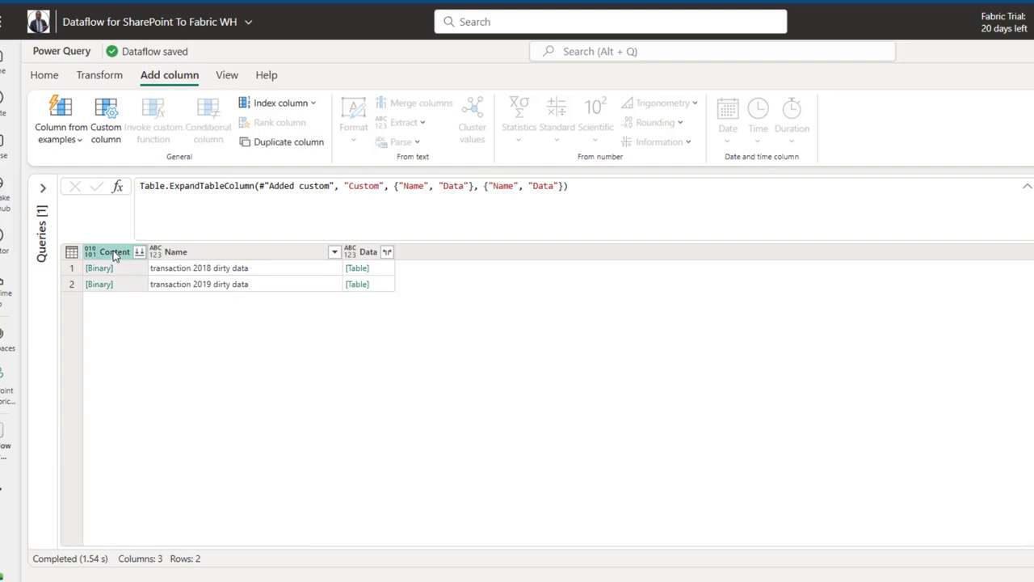
click(249, 254)
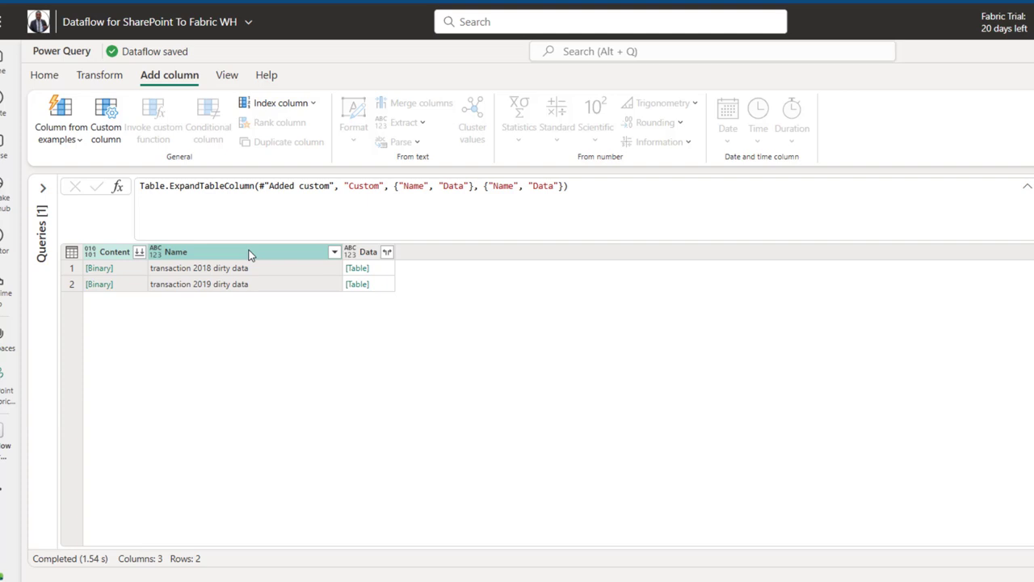
right_click(250, 255)
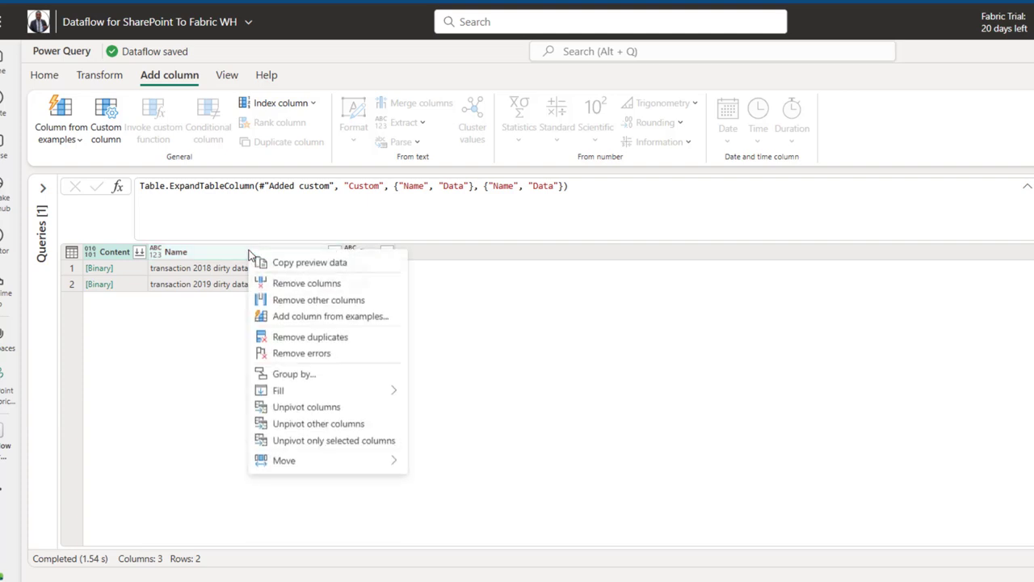
click(293, 285)
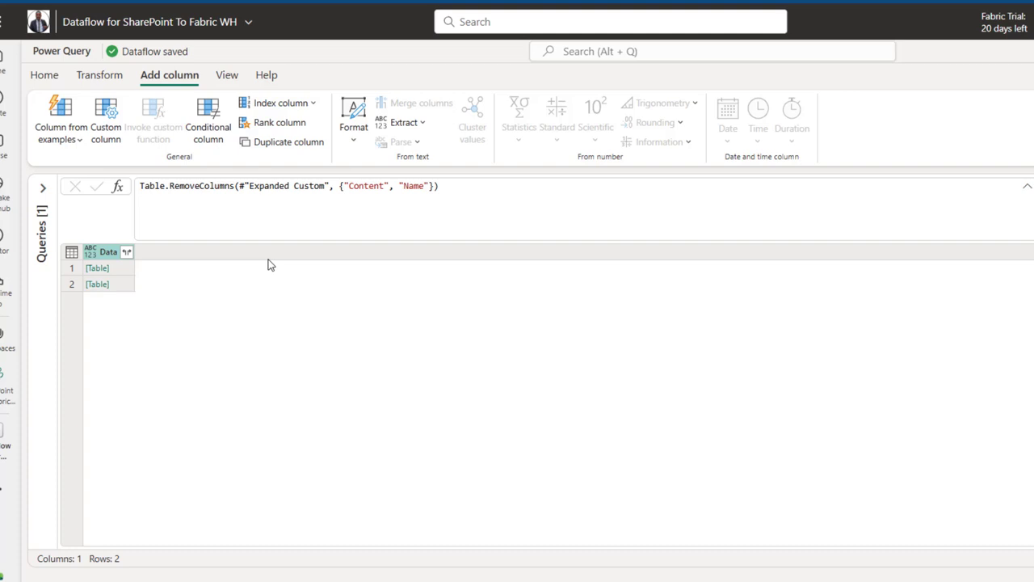
Wrap the step formula in Table.Combine(...)[Data] to merge both tables
click(142, 187)
text(Table.C)
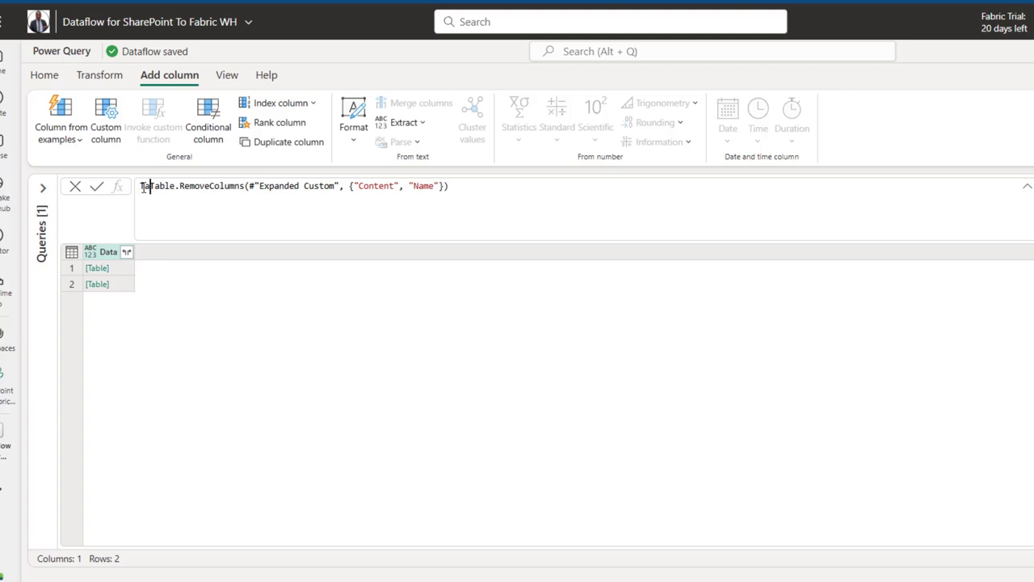
text(ombine)
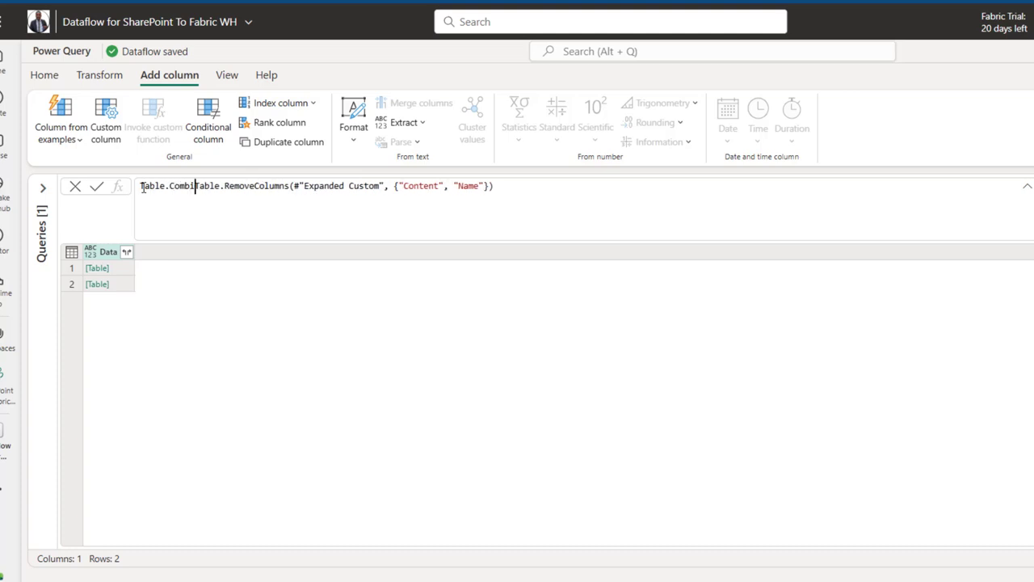
text(()
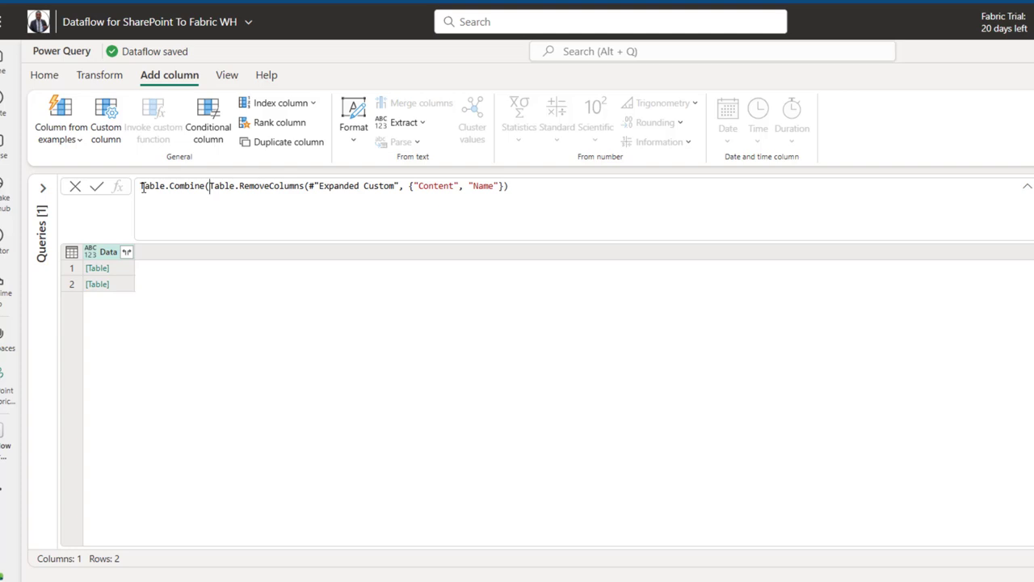
click(530, 187)
text([Data)
click(548, 182)
click(96, 186)
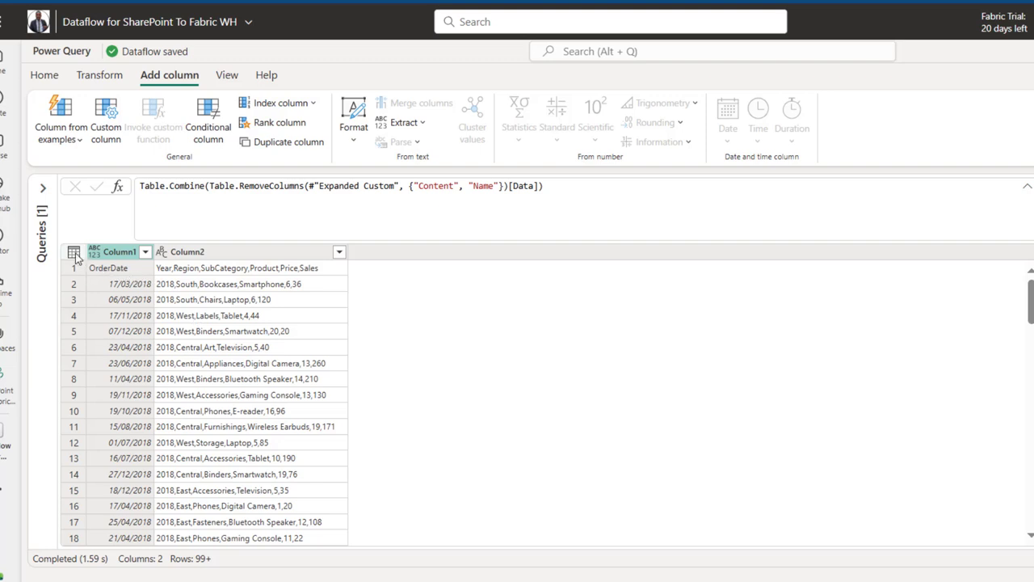
Use the first row as headers and start splitting the combined sales column by delimiter
click(74, 254)
click(172, 259)
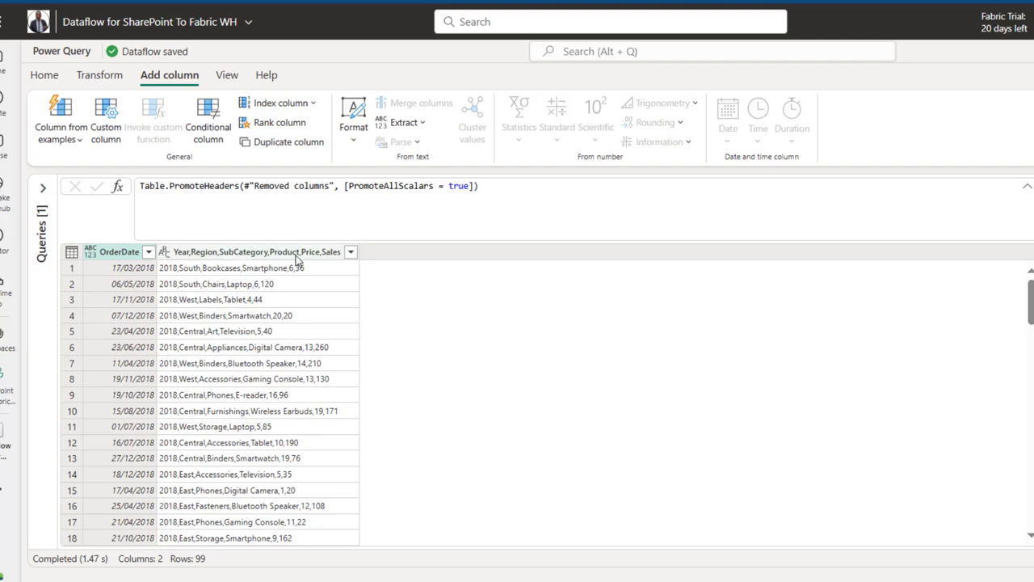
click(278, 254)
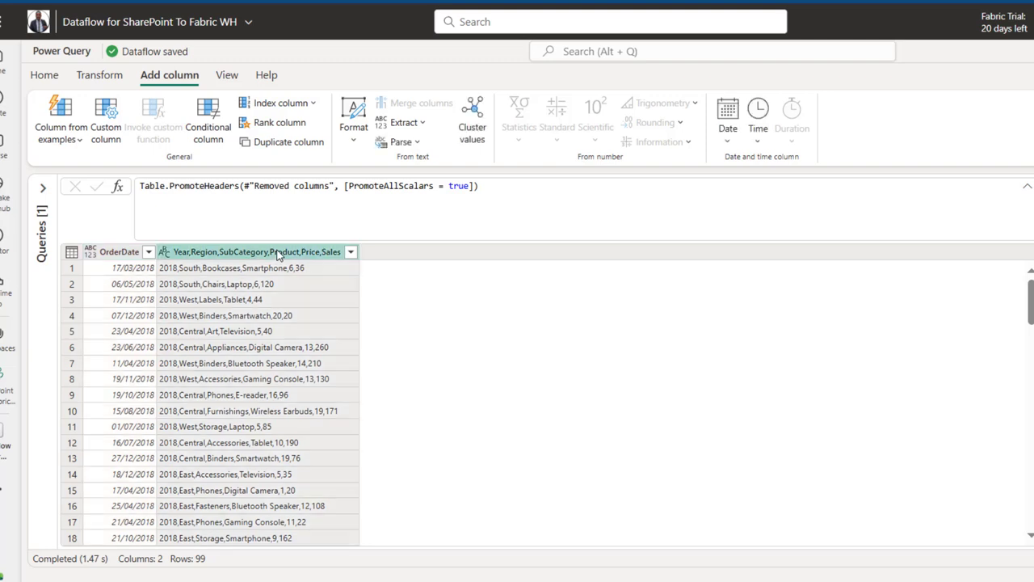
right_click(278, 255)
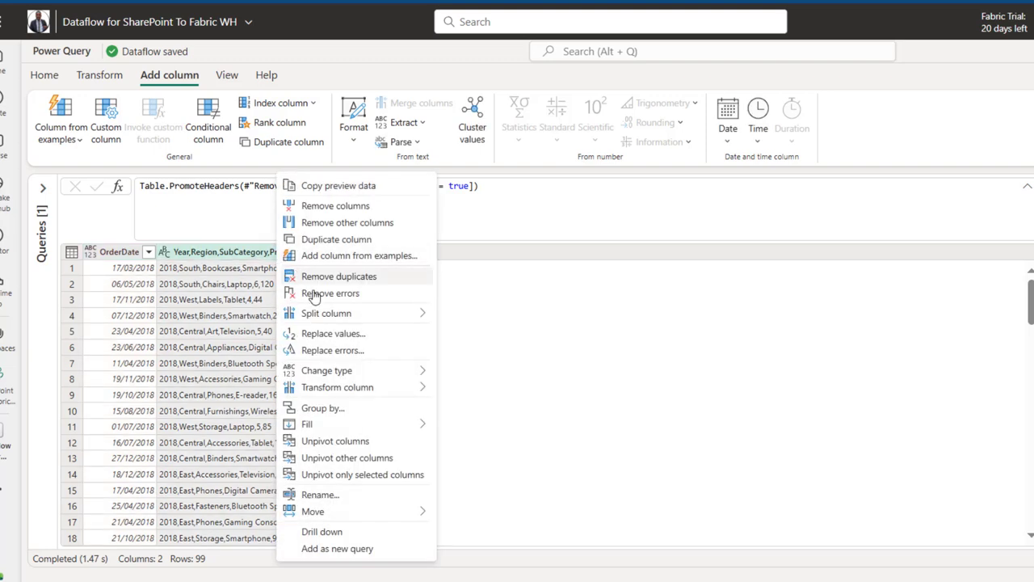
mouse_move(335, 318)
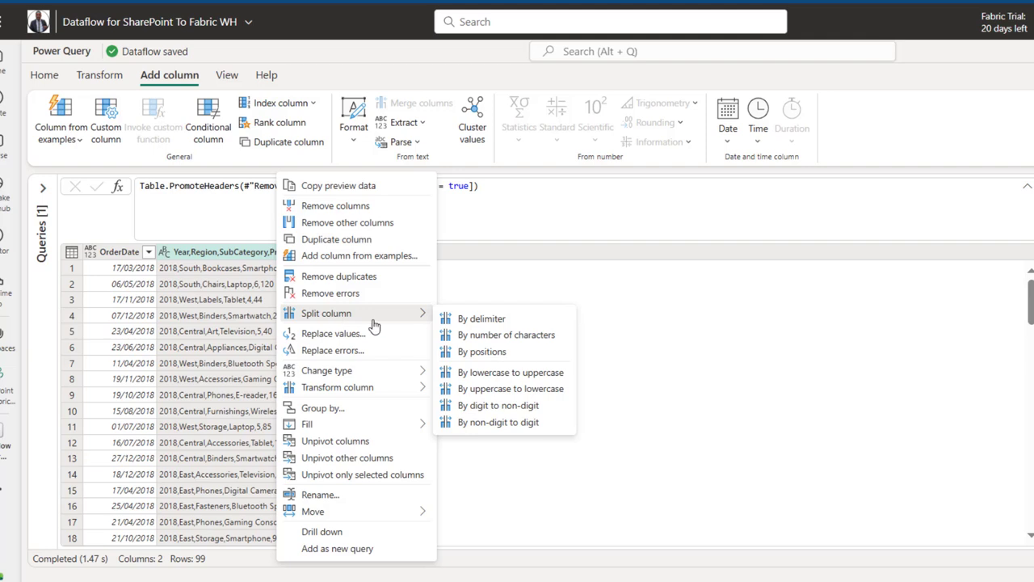
click(485, 320)
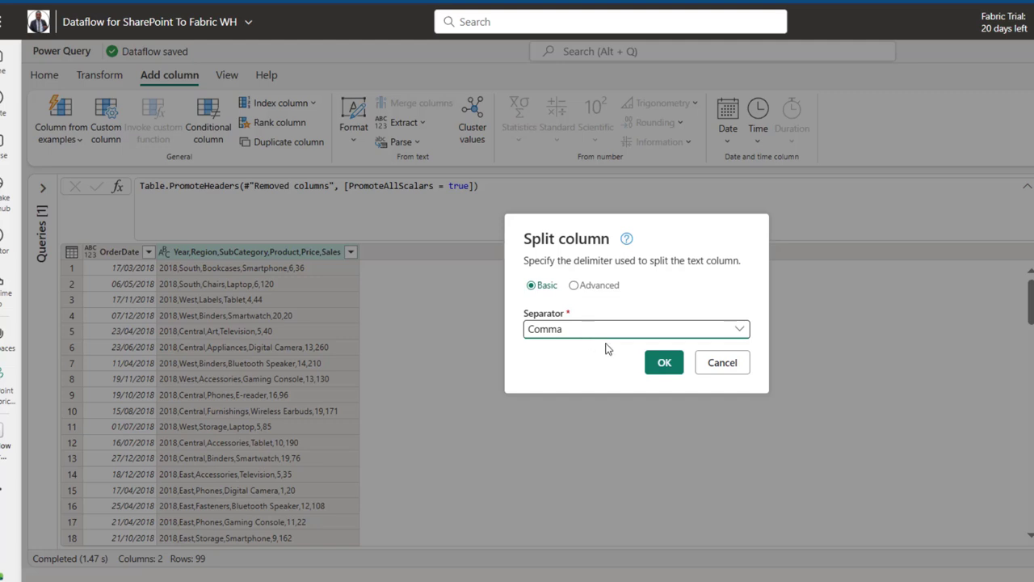
Split the combined column on commas into six columns, .1 through .6
click(669, 367)
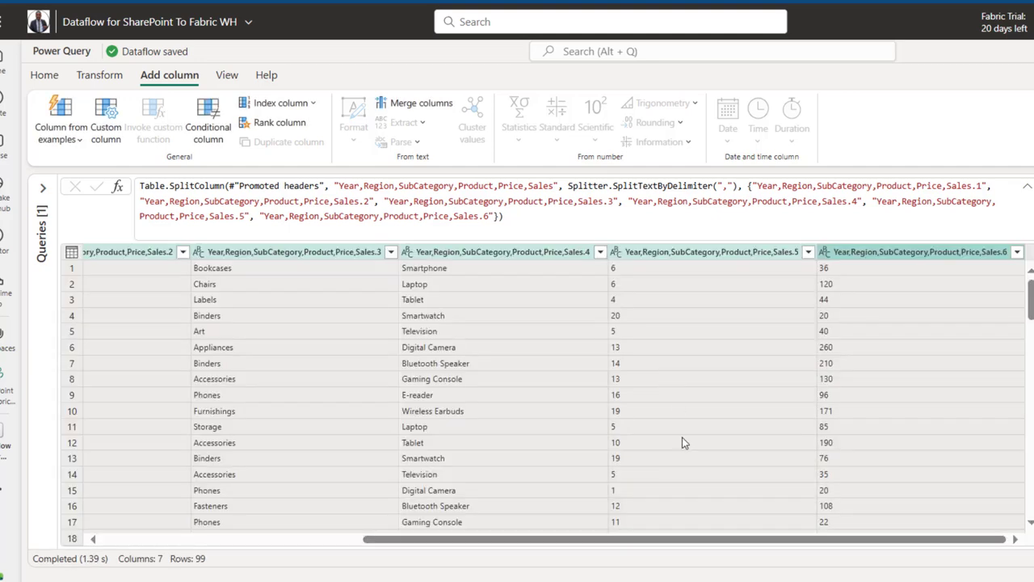
drag(675, 541, 375, 566)
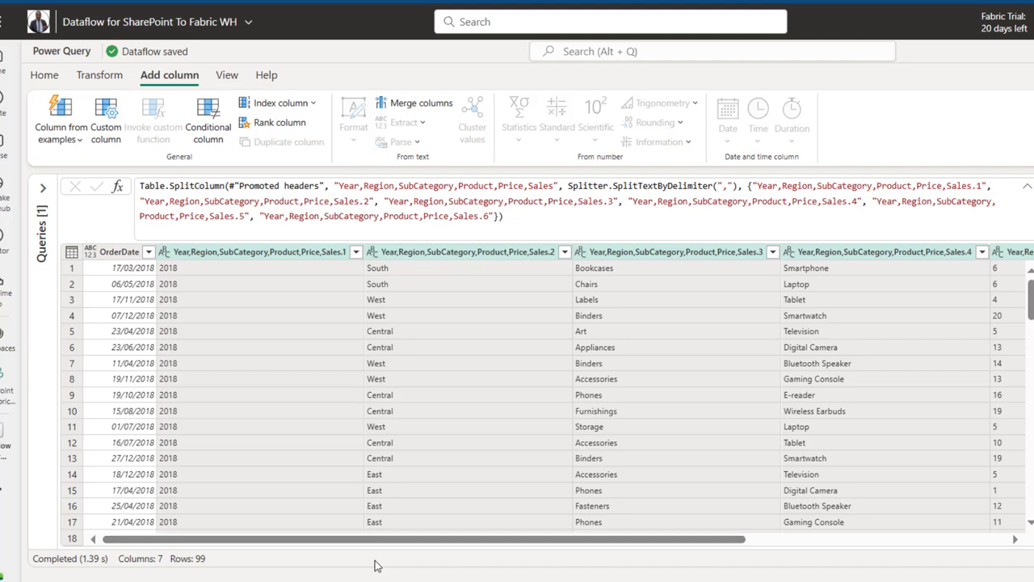
click(357, 252)
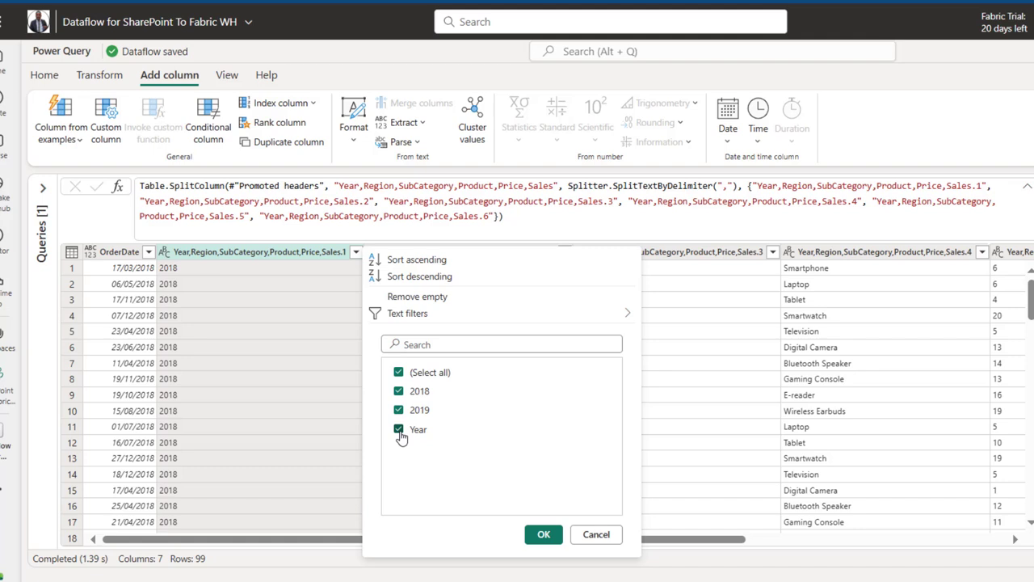
Filter out the leftover 'Year' row and set OrderDate to the Date type
click(399, 430)
click(544, 535)
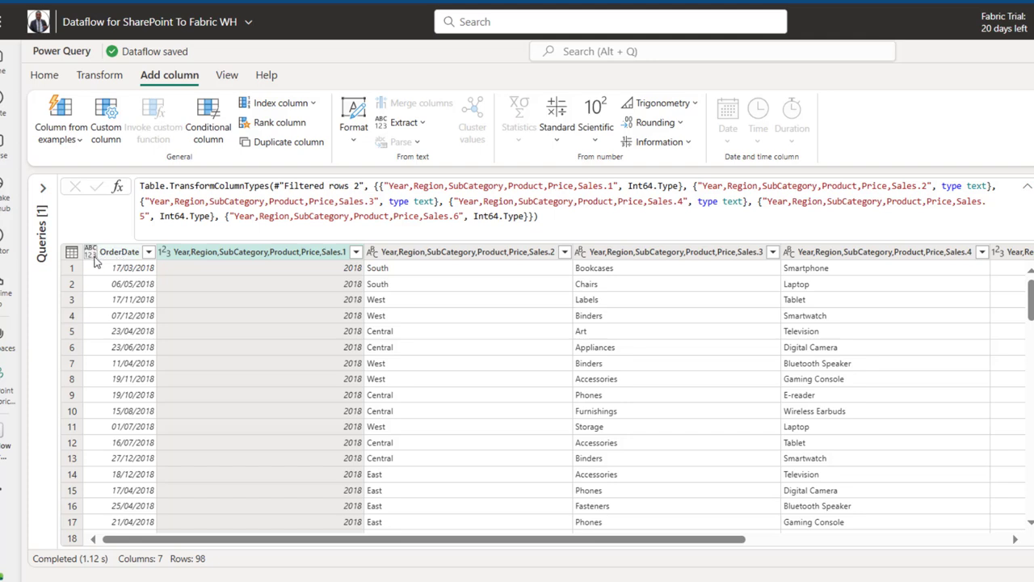
click(94, 257)
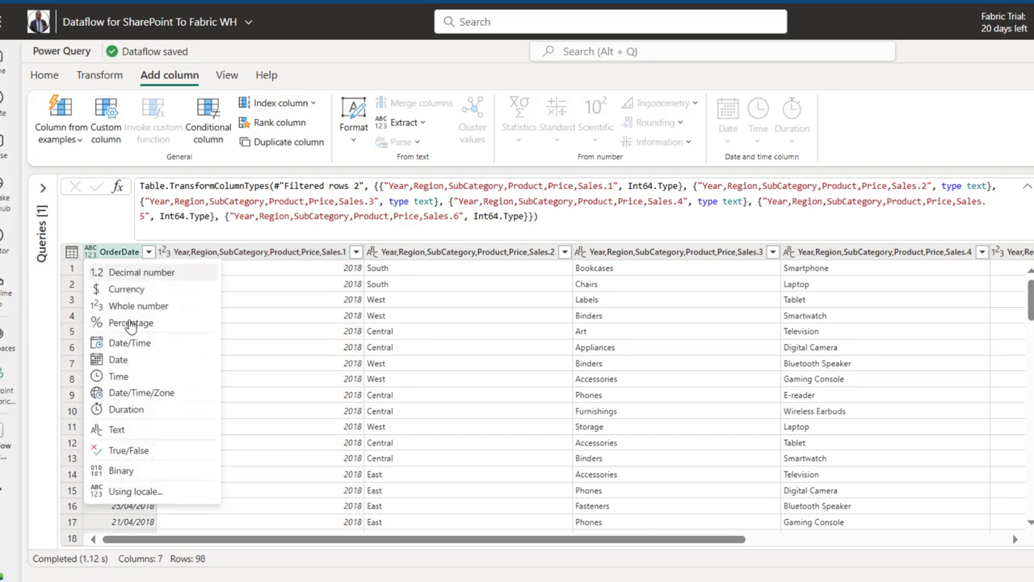
click(141, 363)
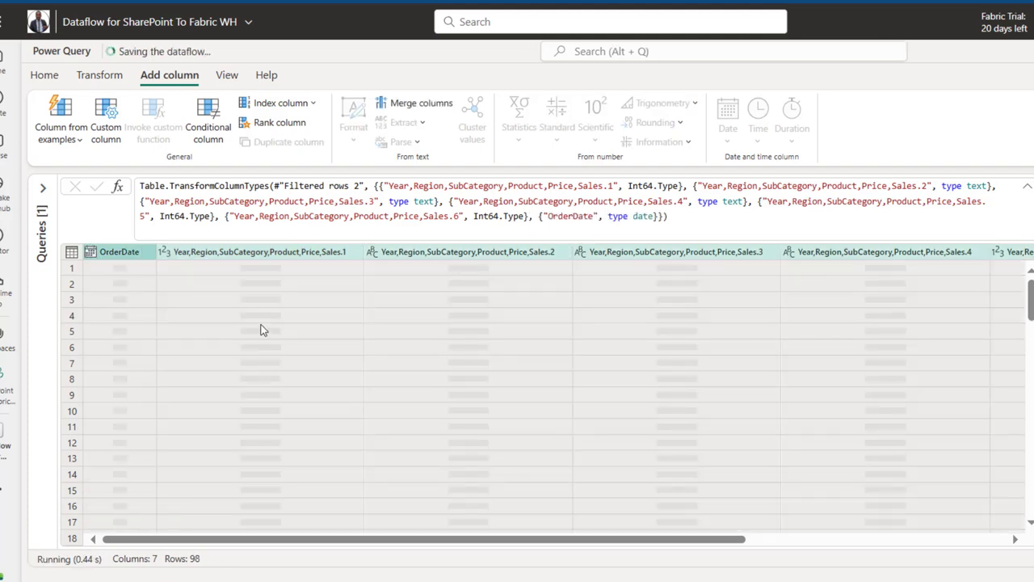
Rename the first three split columns Year, Region and SubCategory
double_click(214, 257)
text(Year)
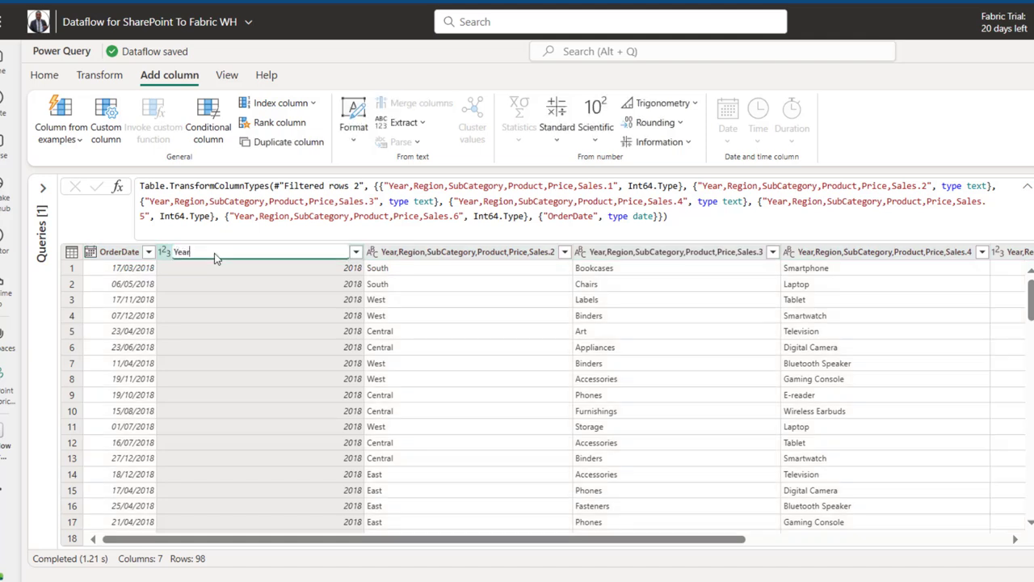
key(Return)
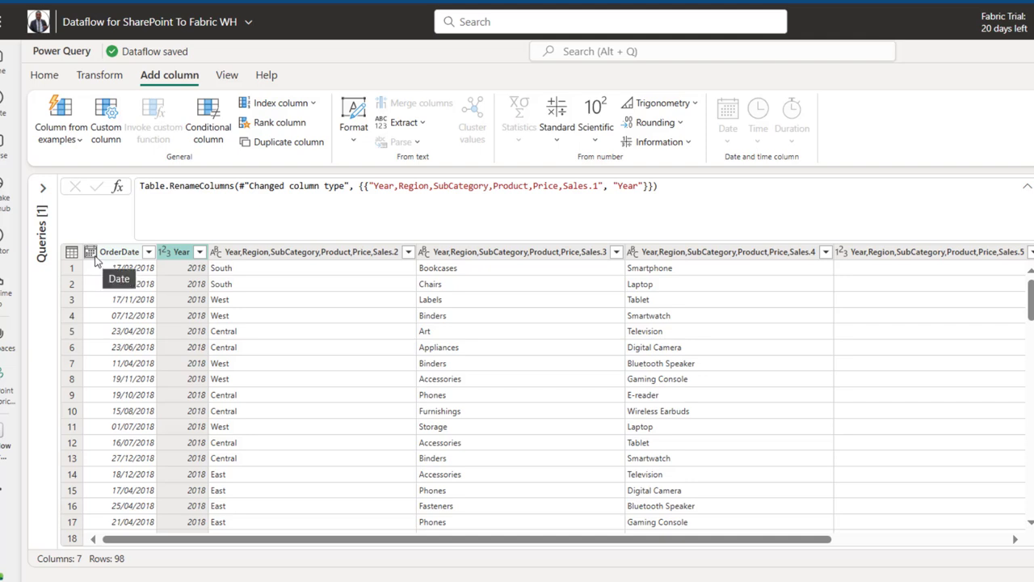
double_click(303, 252)
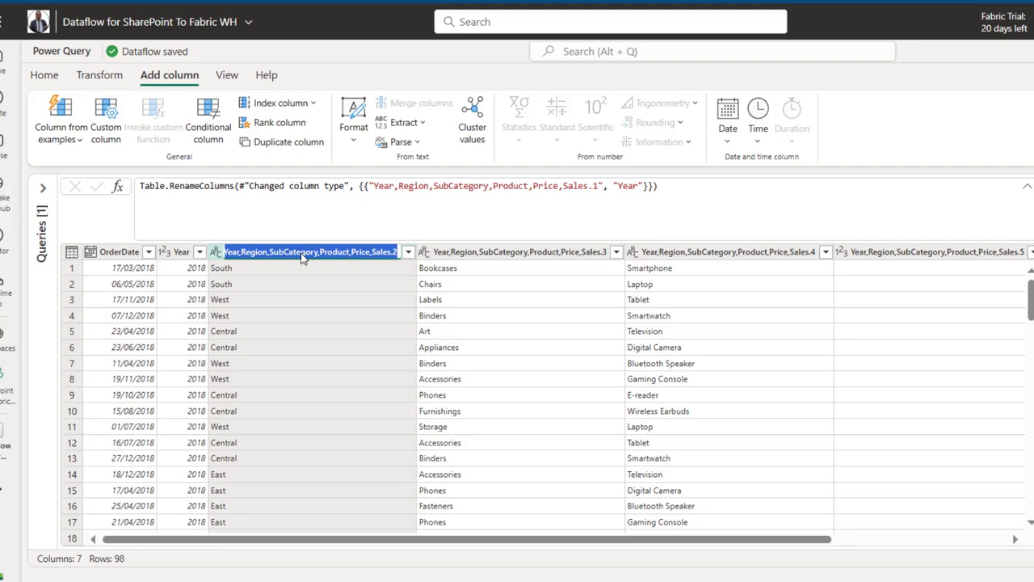
text(Region)
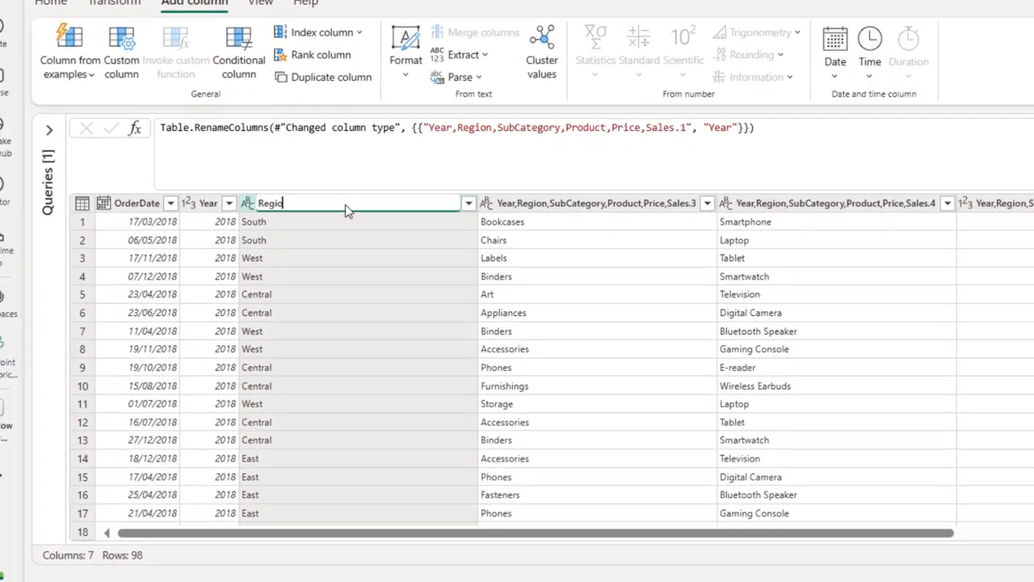
key(Return)
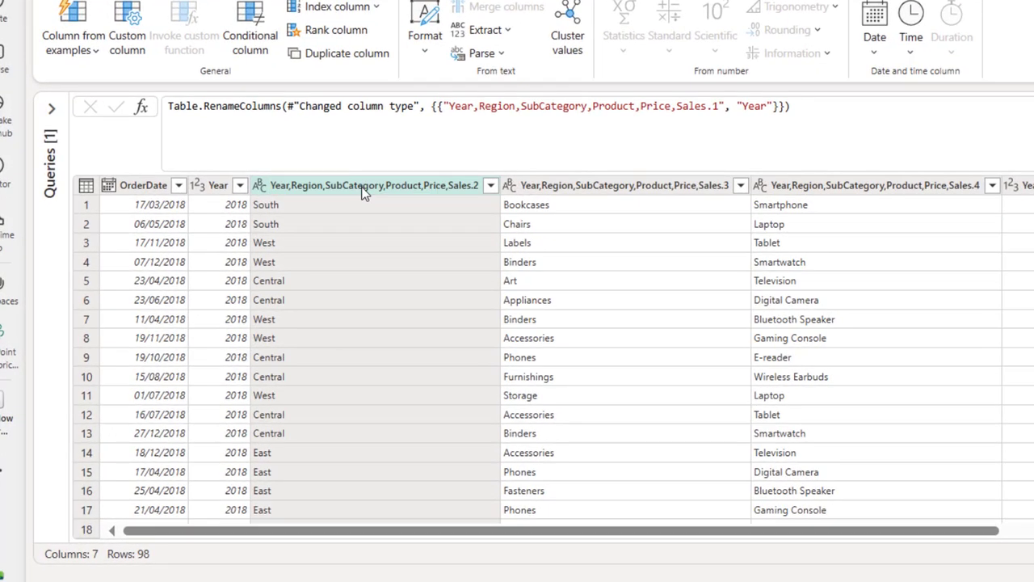
double_click(414, 188)
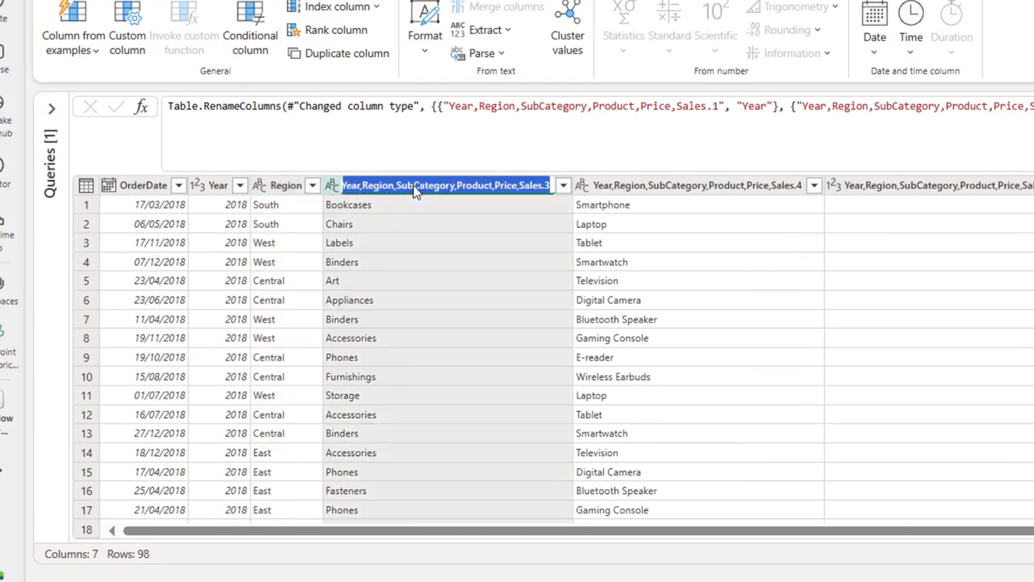
text(SubCatwgor)
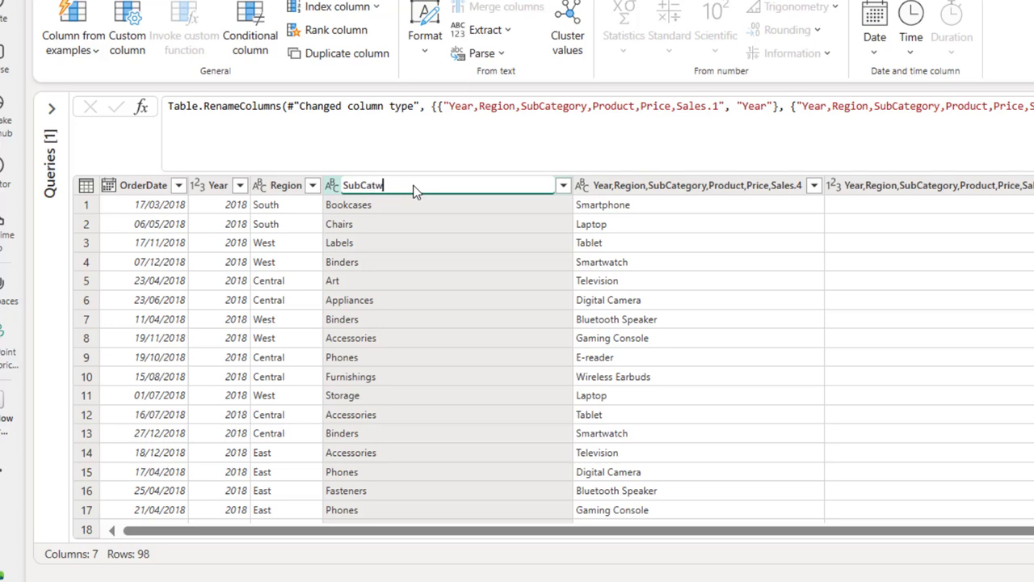
key(BackSpace)
key(BackSpace)
key(BackSpace)
key(BackSpace)
text(egory)
key(Escape)
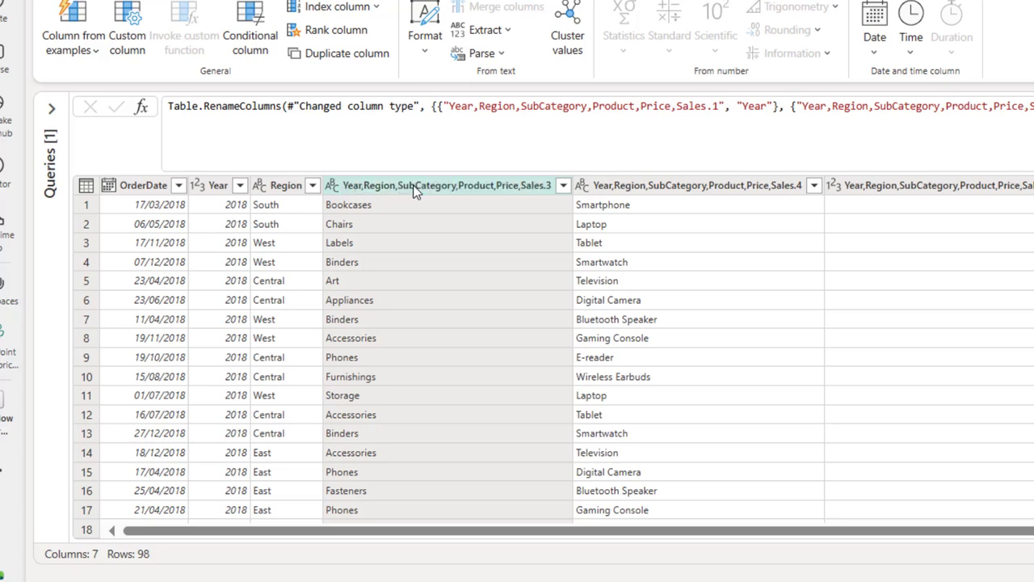
Rename the remaining split columns Product, Price and Sales
double_click(545, 185)
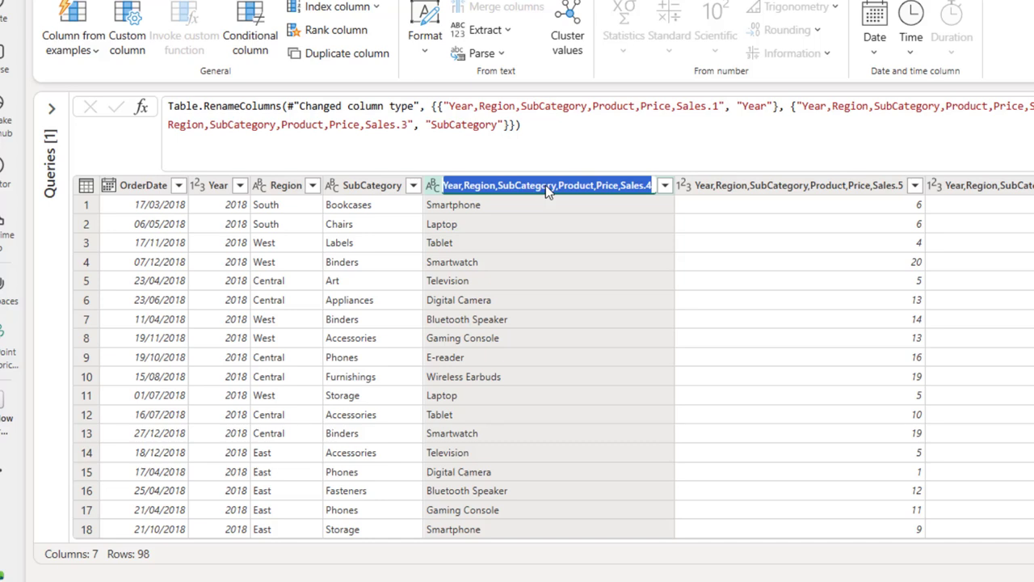
text(Product)
key(Escape)
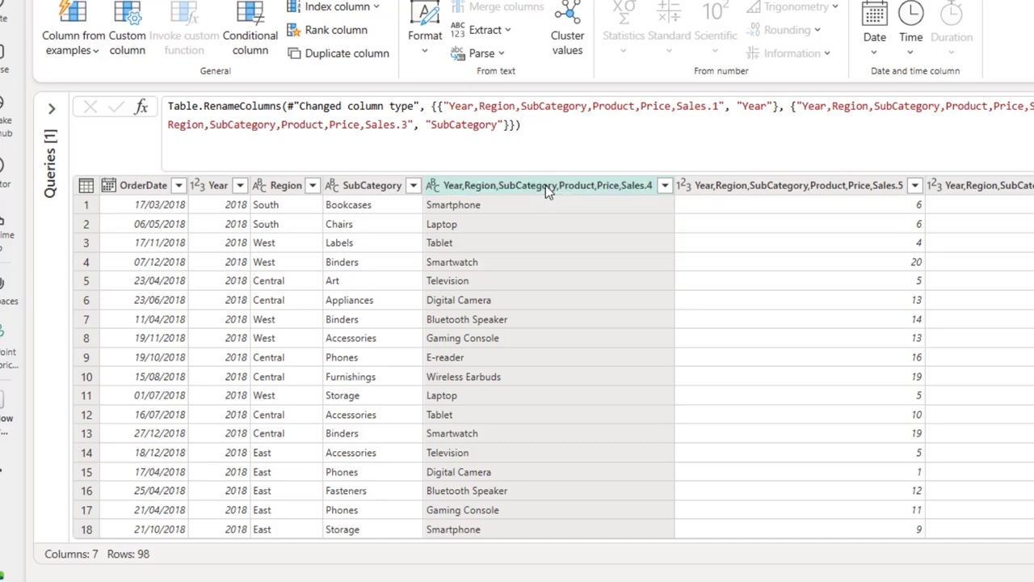
double_click(671, 192)
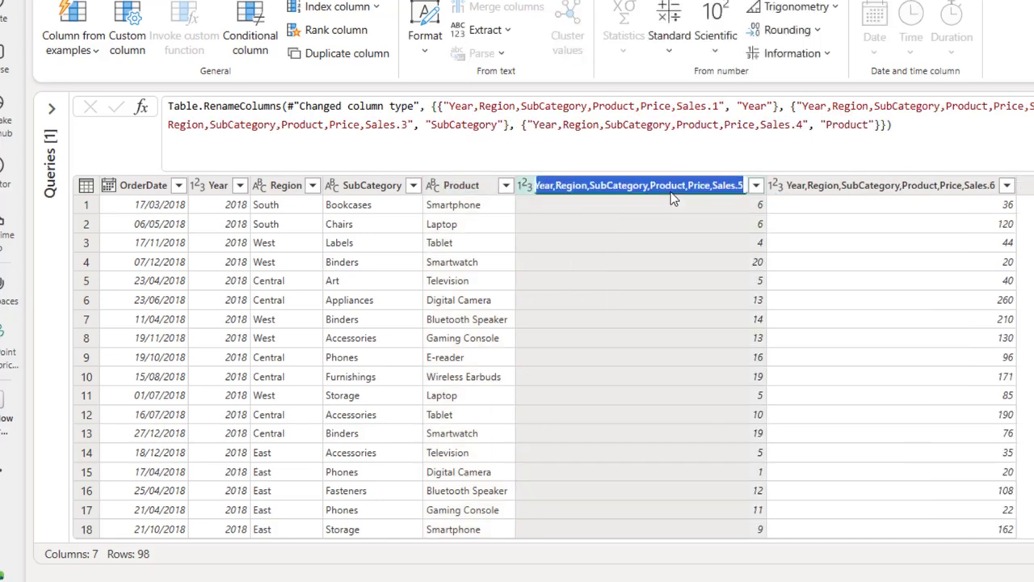
text(Price)
key(Return)
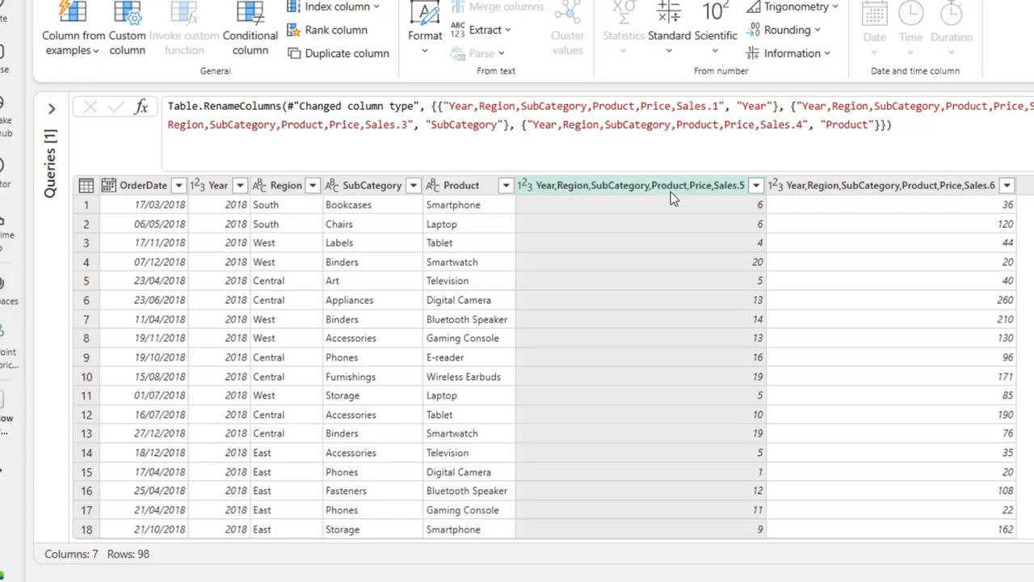
double_click(764, 189)
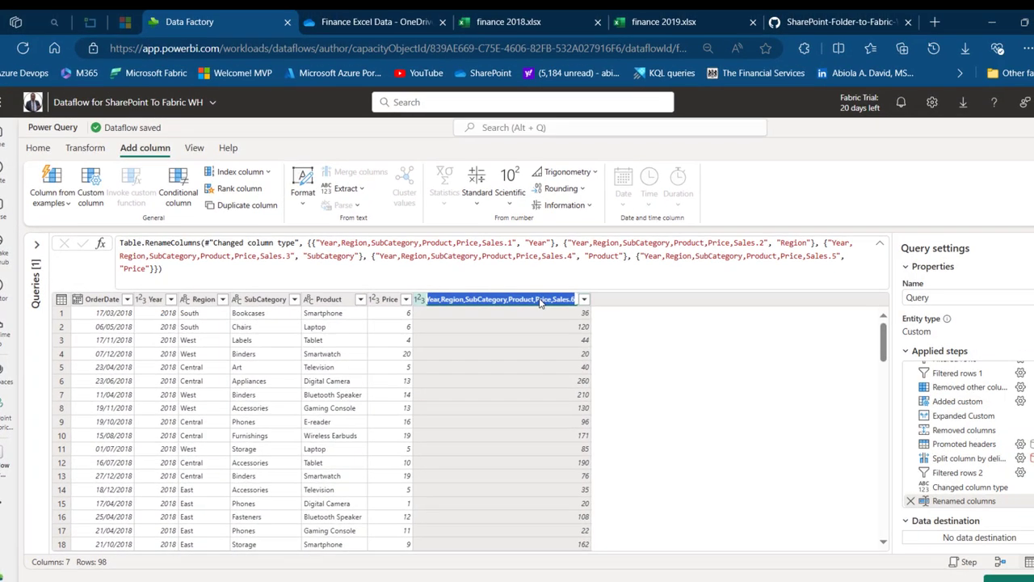
text(Sales)
key(Return)
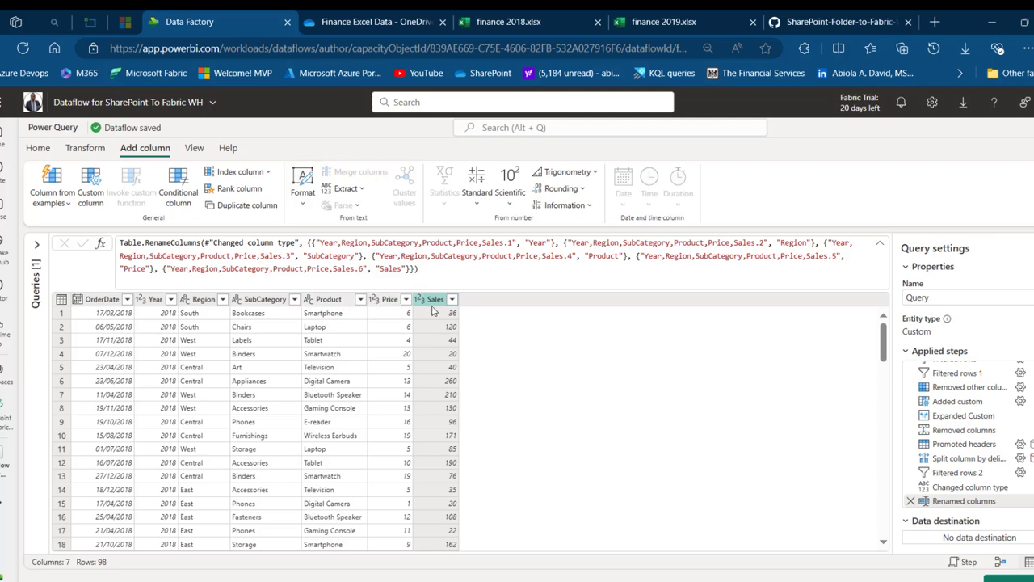
click(840, 21)
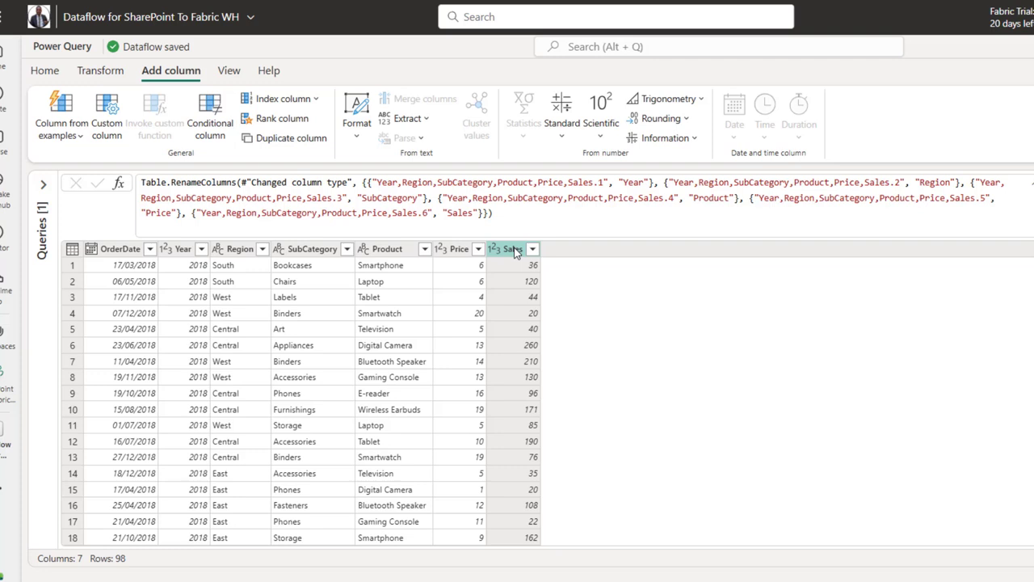
Divide Sales by Price into a new column named Units
ctrl+click(456, 251)
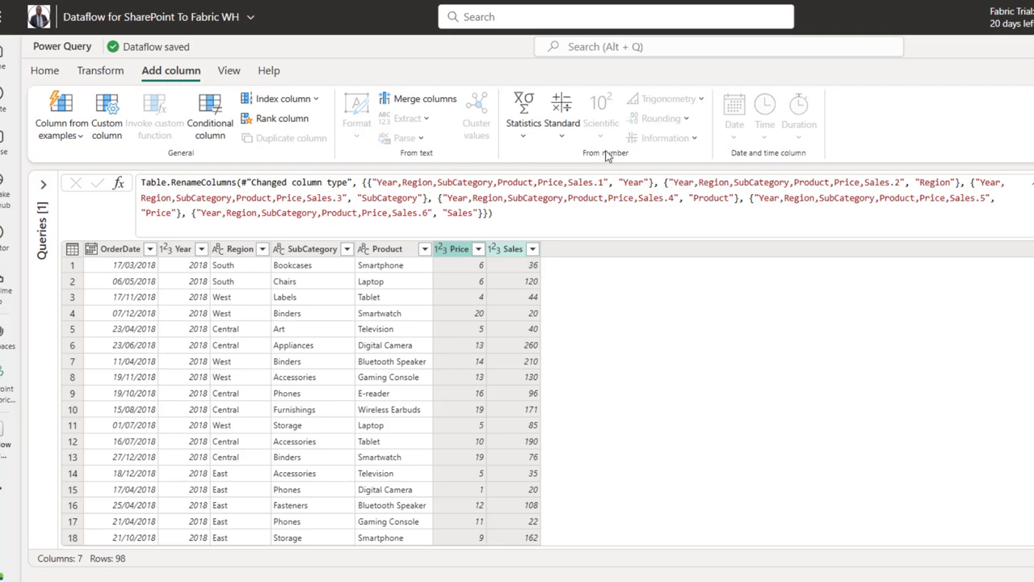
click(569, 131)
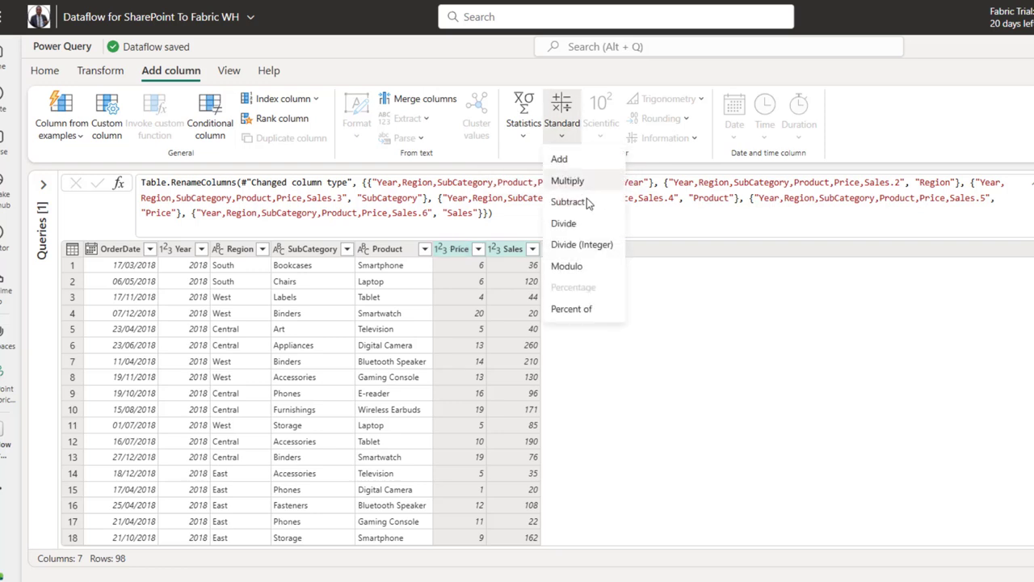
click(582, 229)
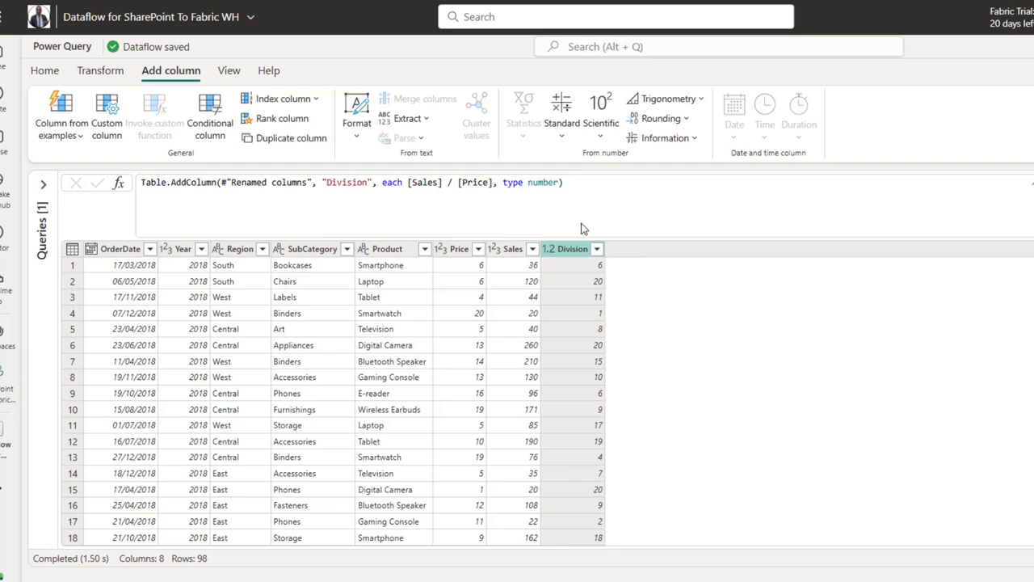
double_click(571, 249)
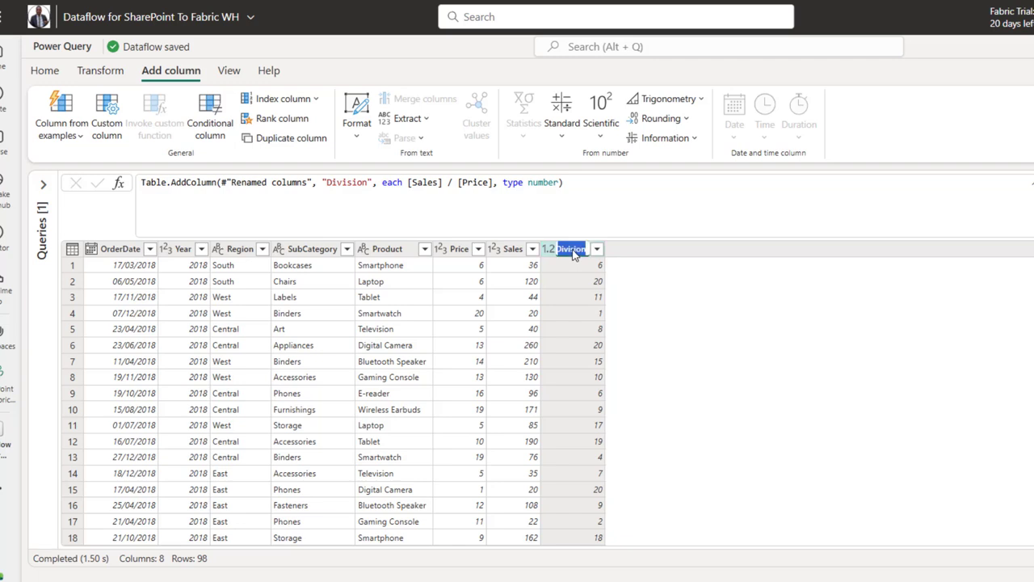
text(Units)
key(Return)
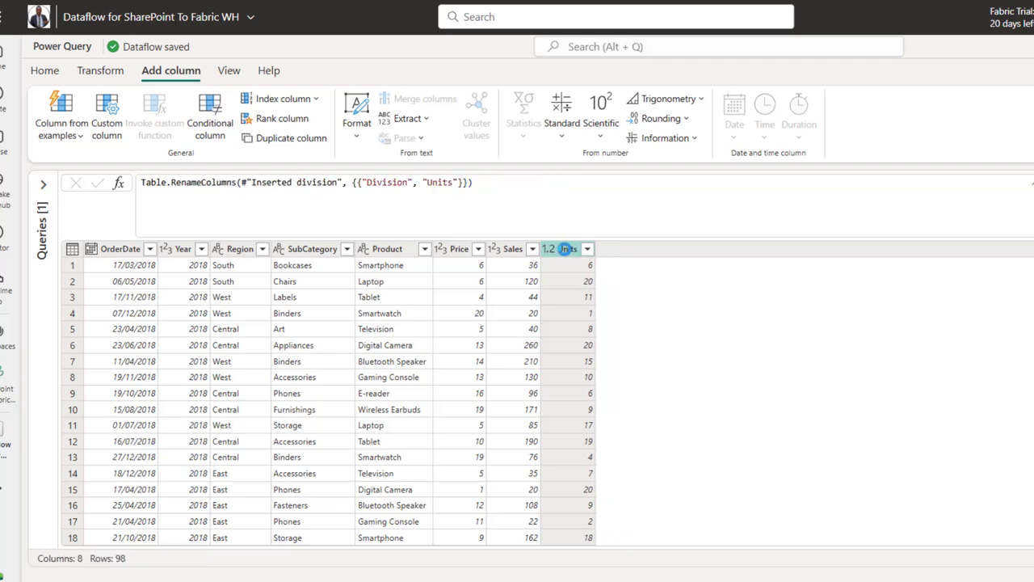
click(548, 249)
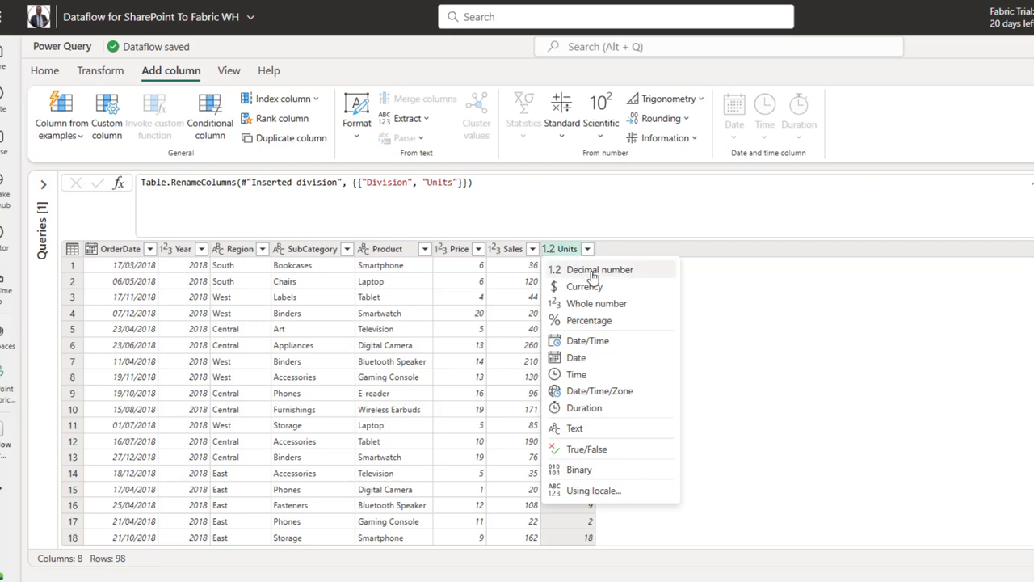
Change the Units column type to Whole number and move it between Price and Sales
click(593, 303)
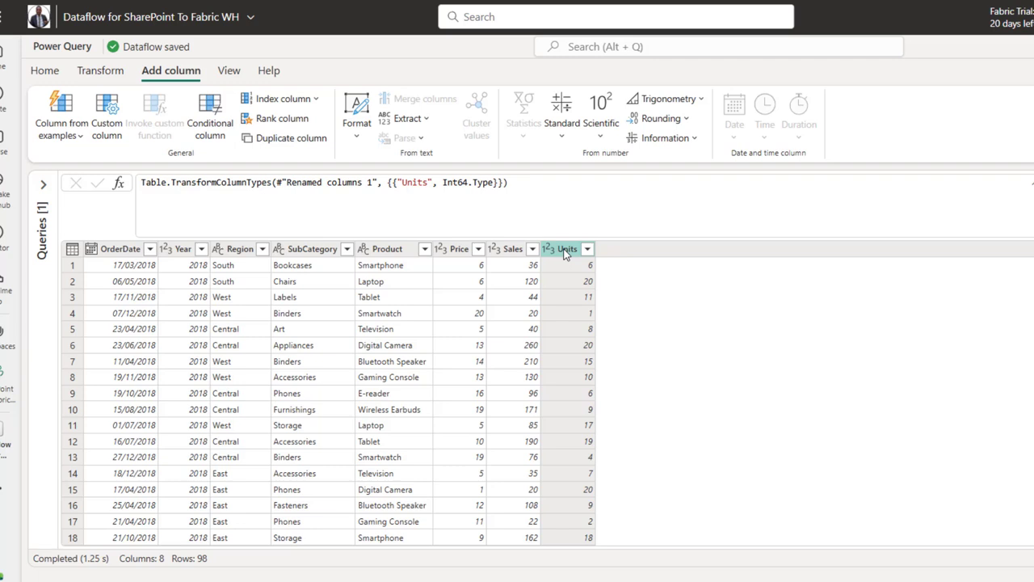
drag(564, 252, 514, 251)
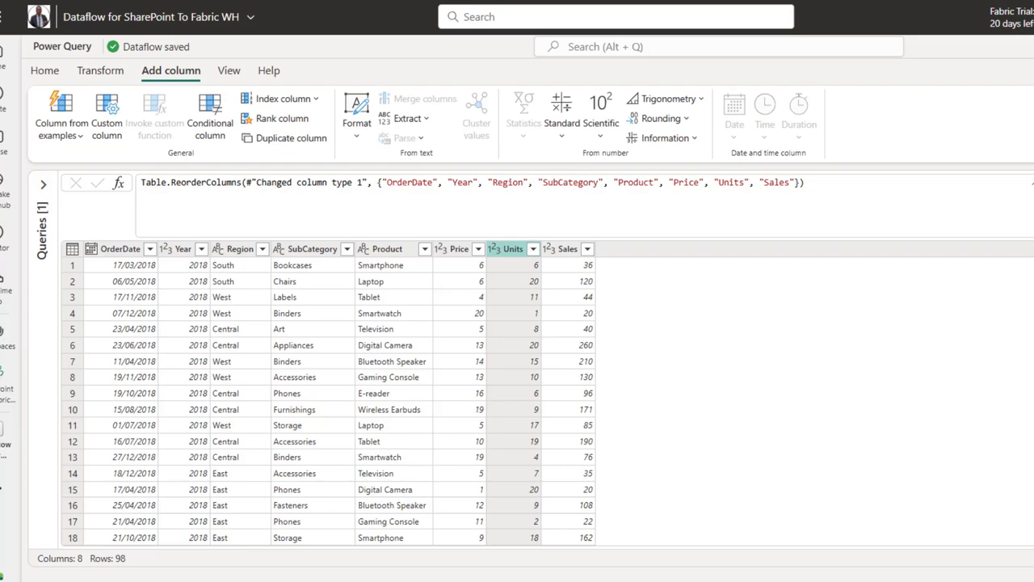
click(44, 71)
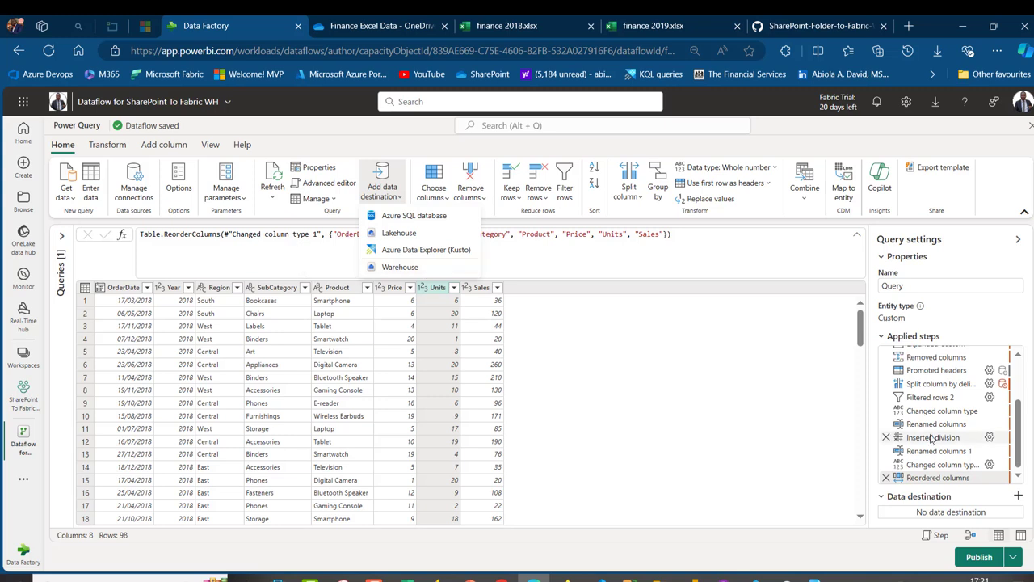
Save the dataflow using the Publish later option from the Publish dropdown
mouse_move(934, 437)
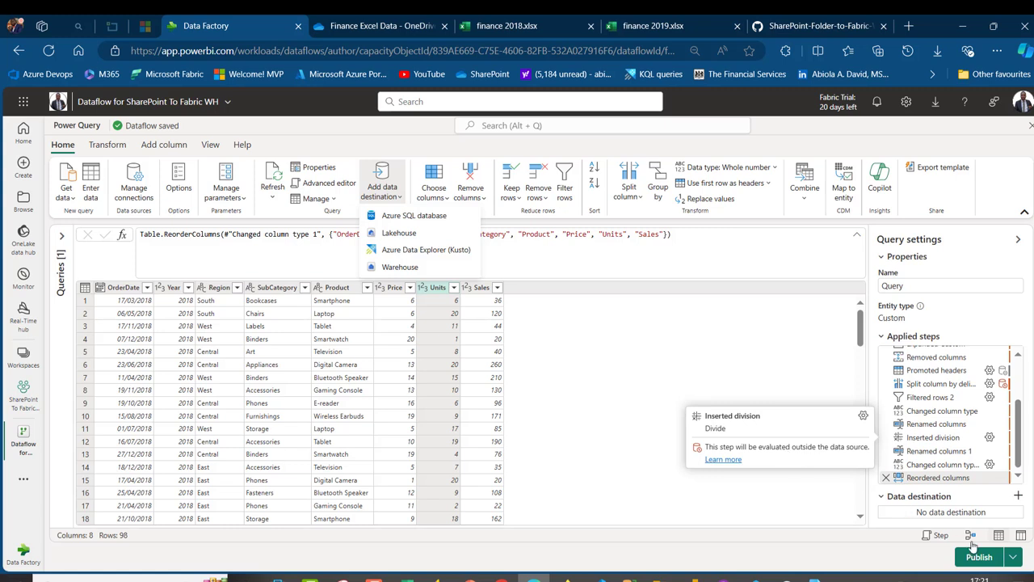
click(1012, 558)
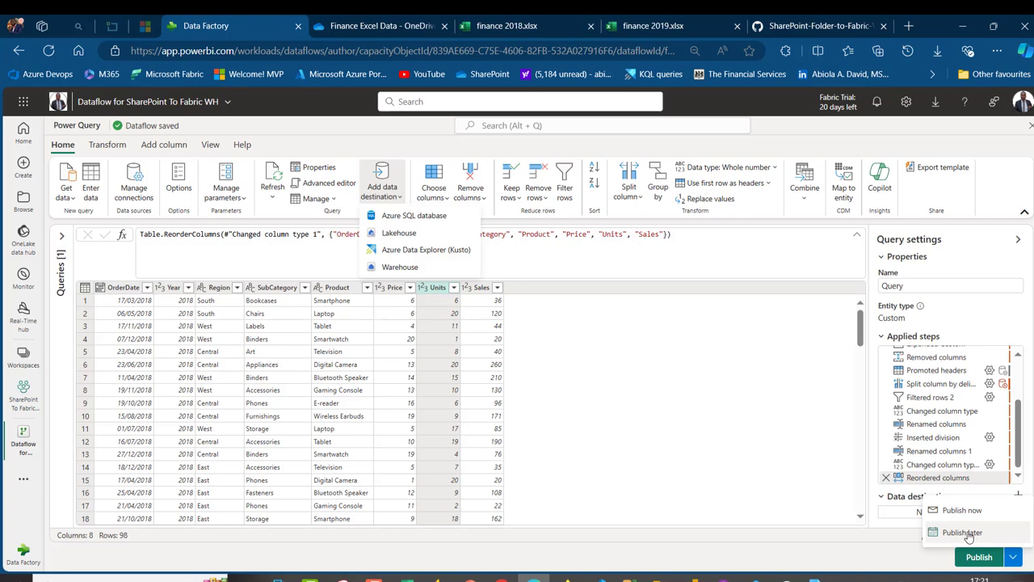
click(968, 533)
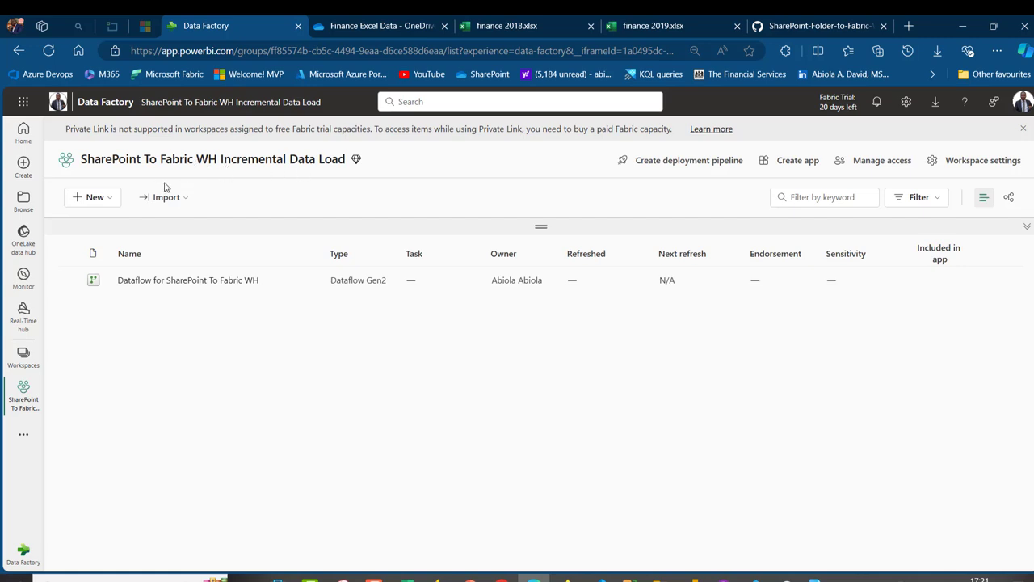
Create a new warehouse named 'SharePoint To FabricWH' from the New item list
click(95, 197)
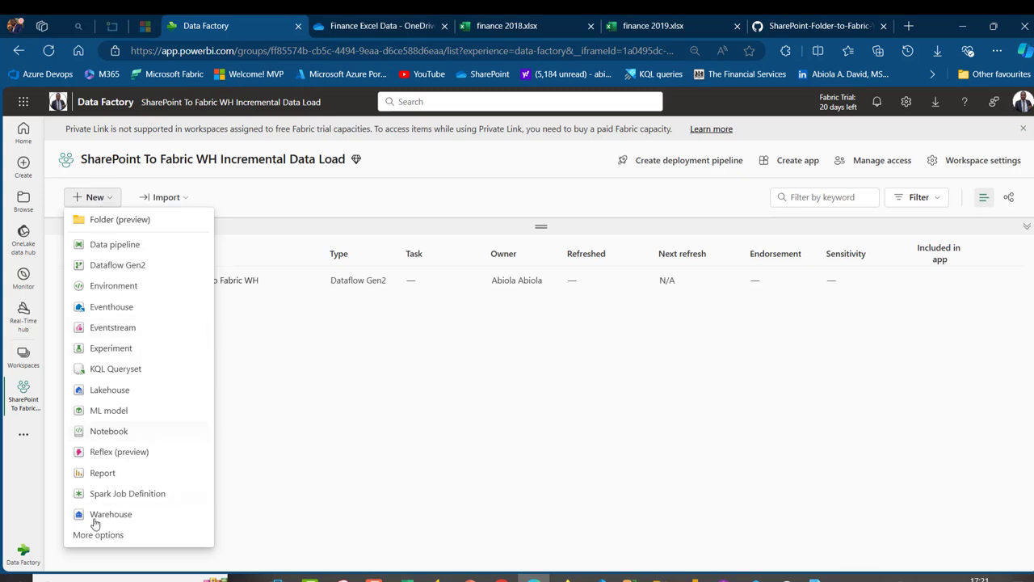
click(121, 514)
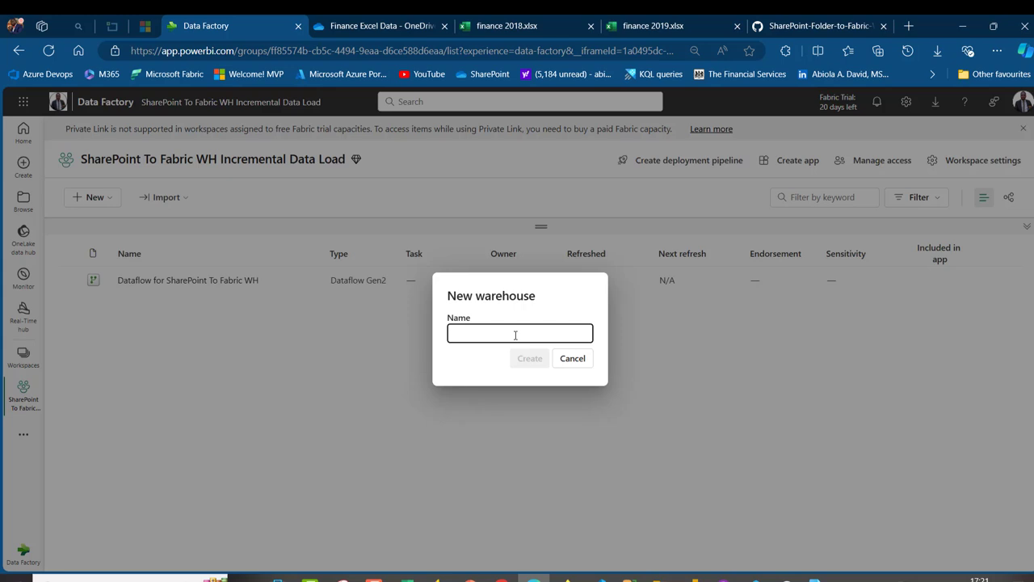
text(SharePoint To FabricWH)
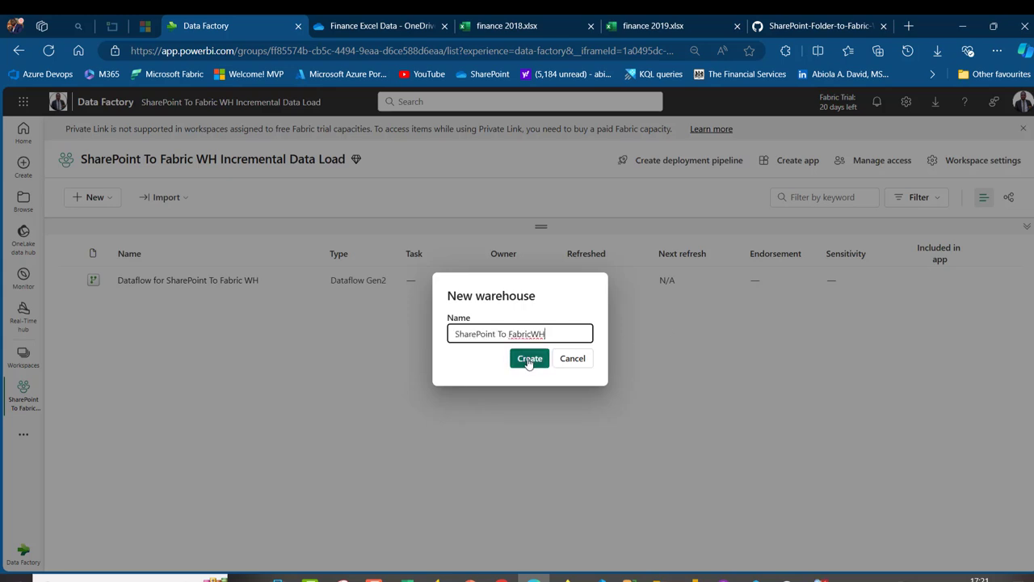
click(529, 360)
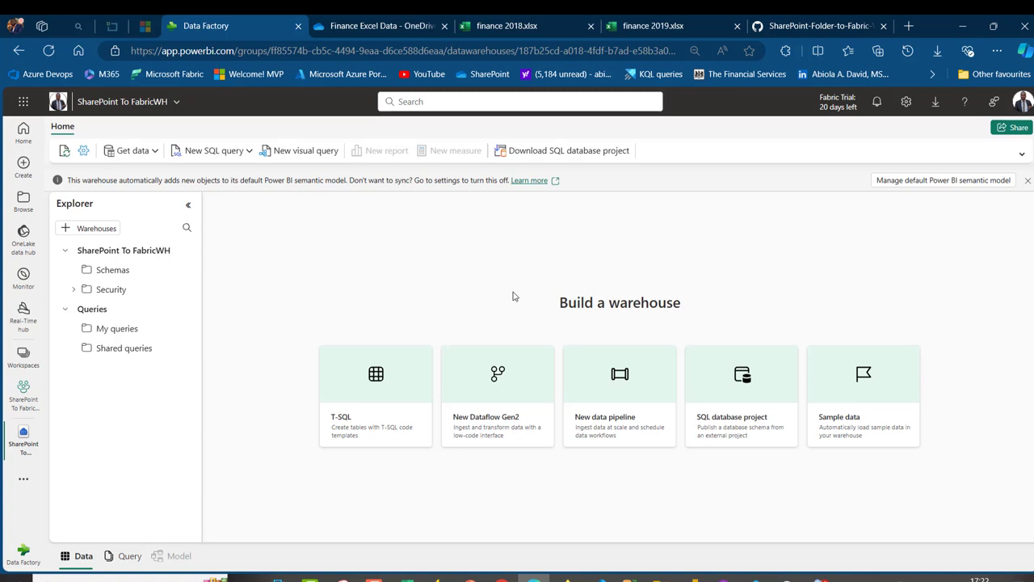
Start a T-SQL query with a CREATE TABLE template and switch to the GitHub scripts page
click(377, 380)
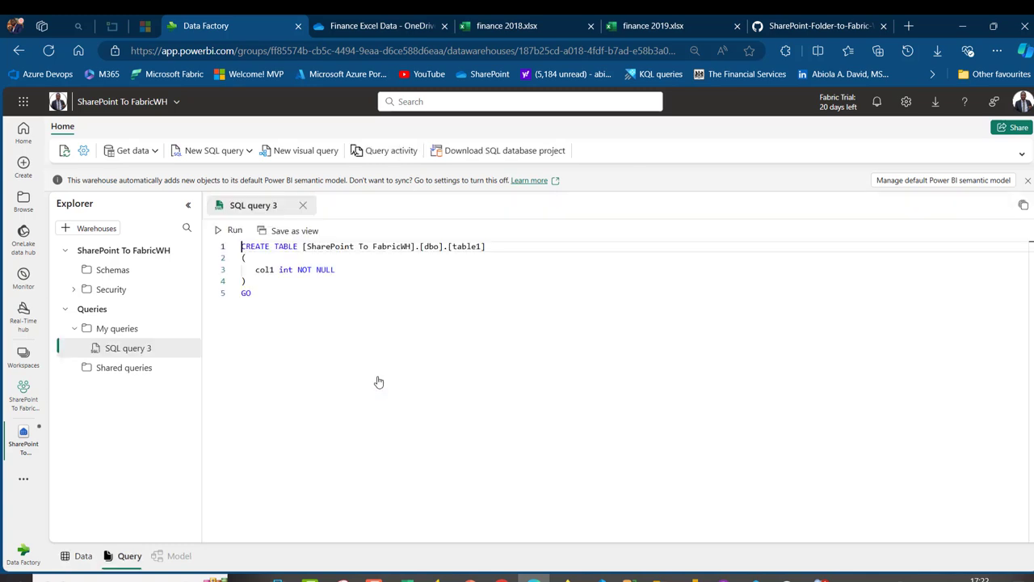
click(806, 19)
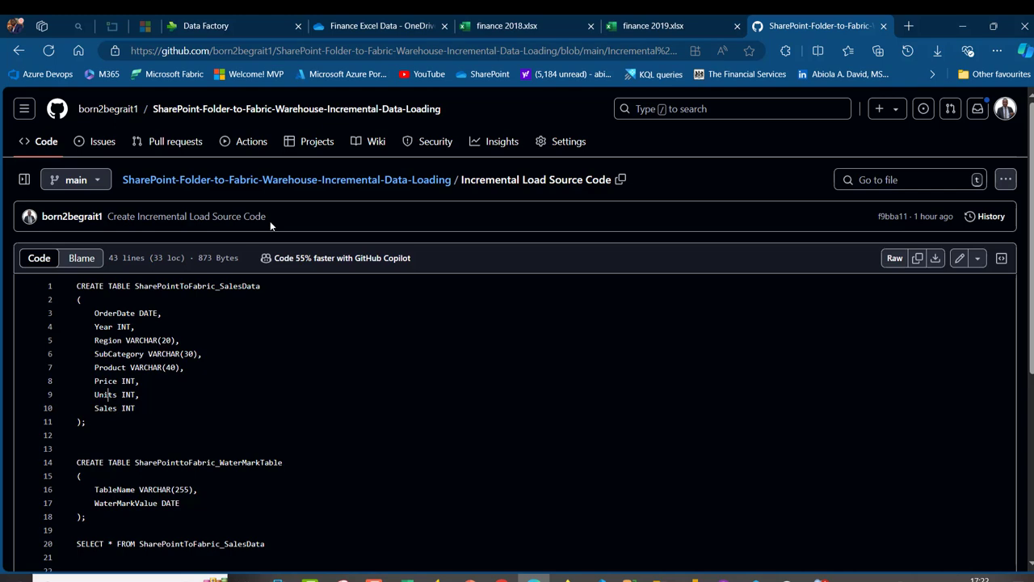
Replace the SQL query 3 template code with the table script copied from GitHub
key(ctrl+a)
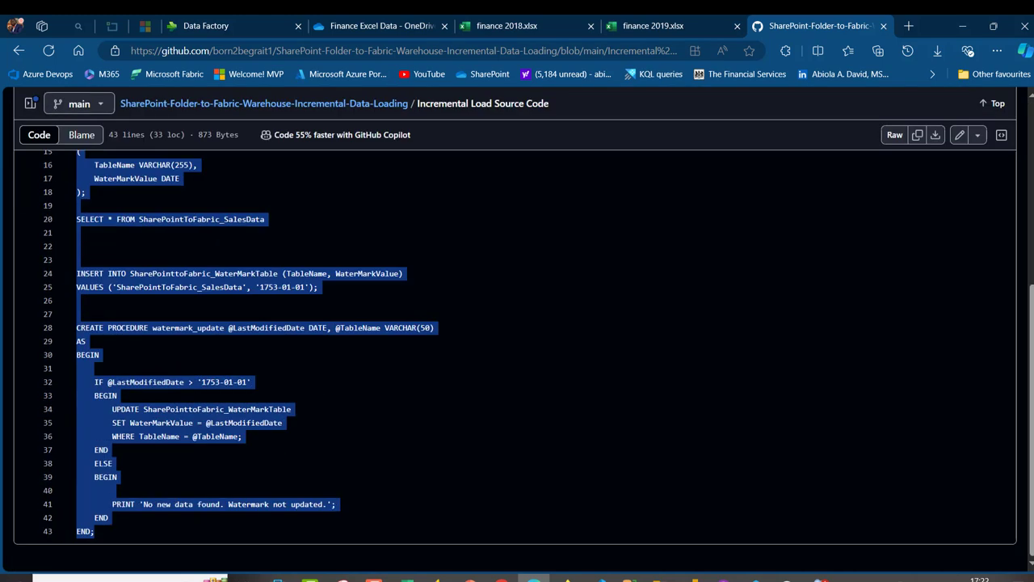
click(206, 25)
key(ctrl+a)
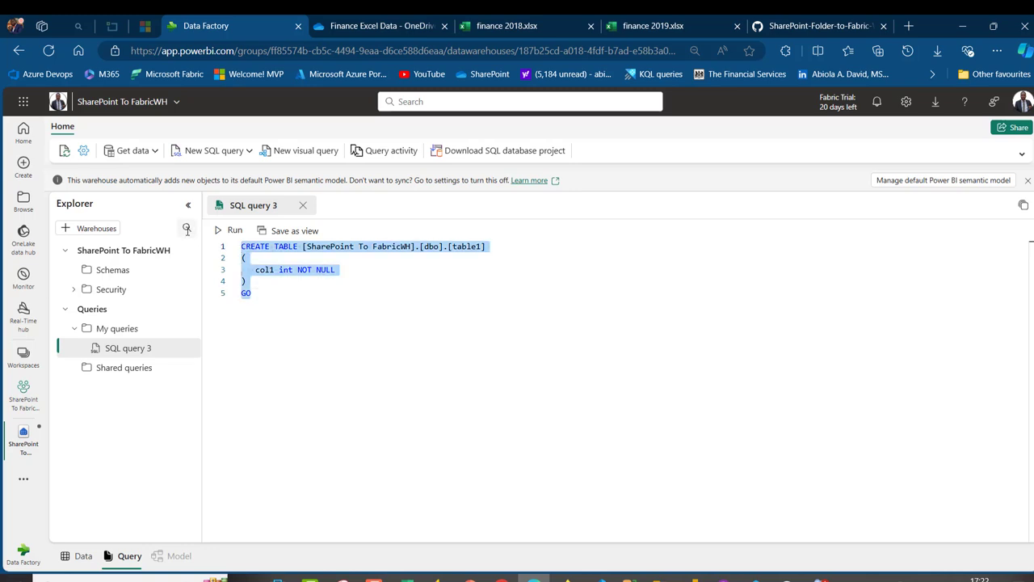
key(BackSpace)
key(ctrl+v)
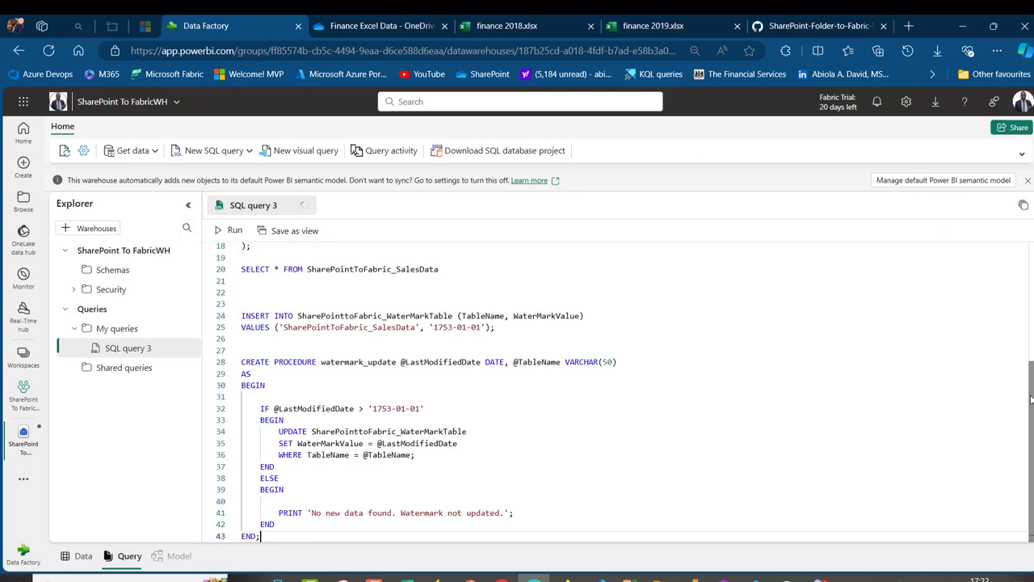
Select the complete SharePointToFabric_SalesData CREATE TABLE statement in the script
scroll(466, 282, up, 3)
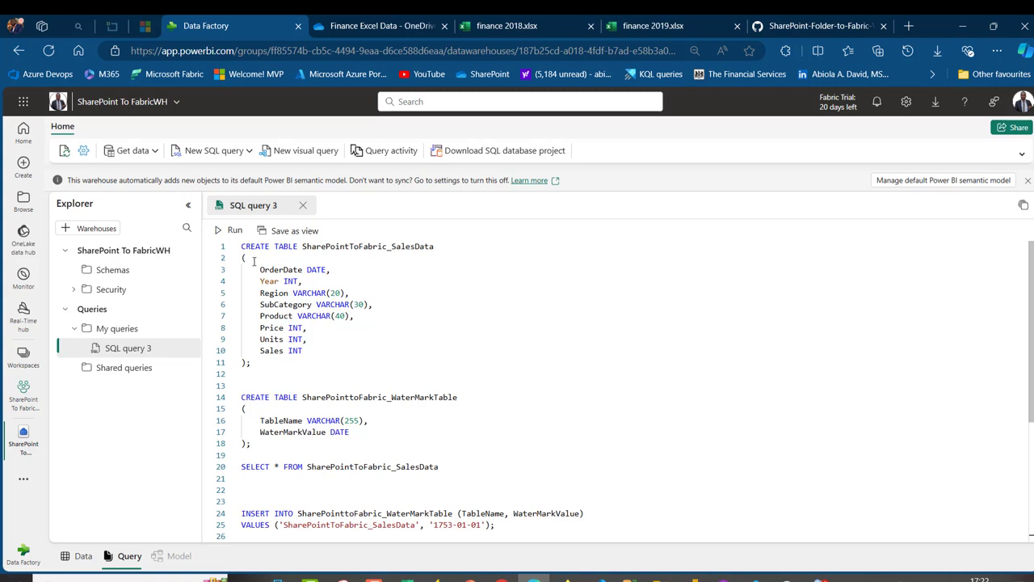
mouse_move(333, 250)
mouse_move(276, 269)
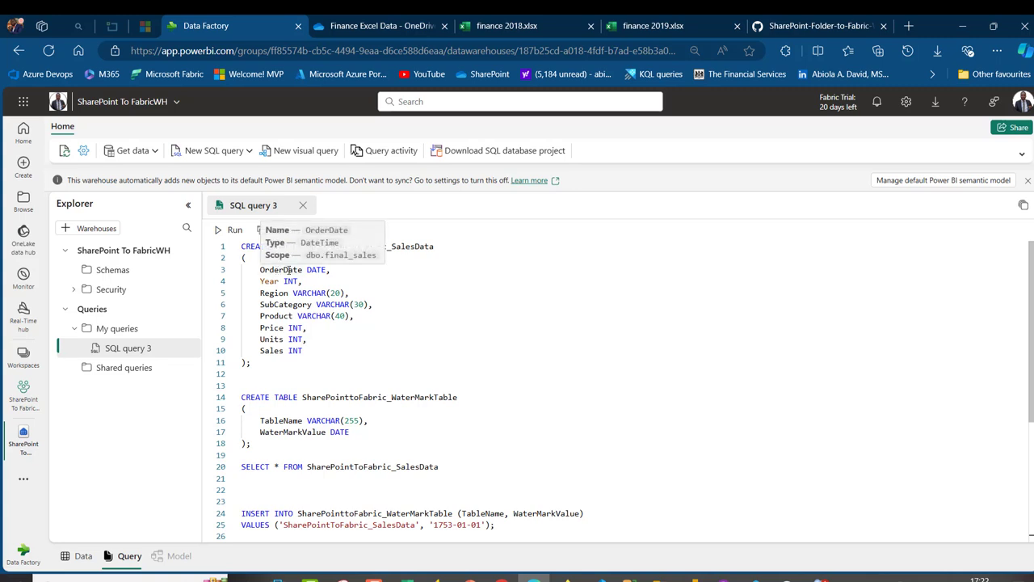
mouse_move(321, 270)
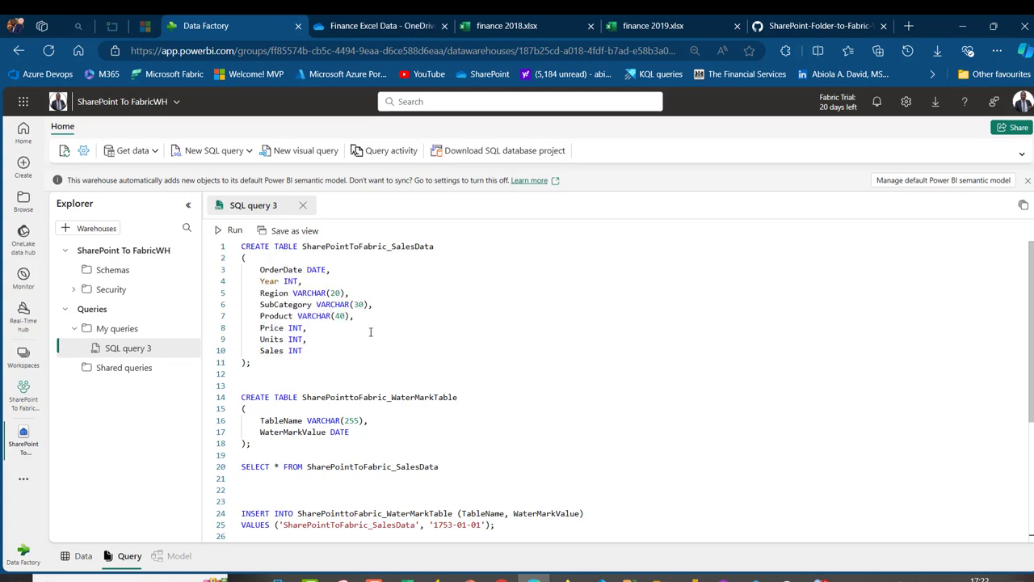
drag(370, 316, 275, 294)
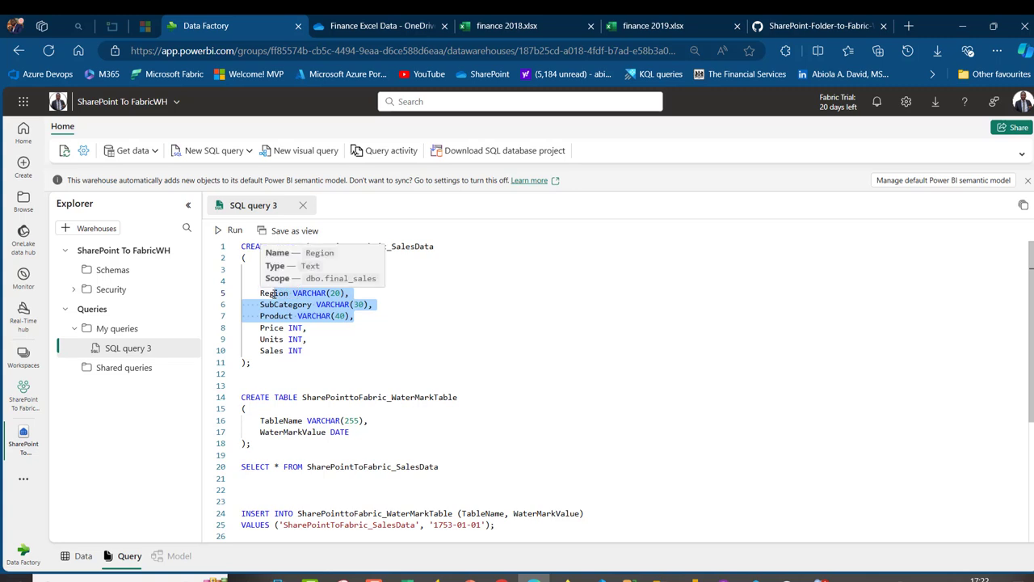
drag(316, 359, 240, 242)
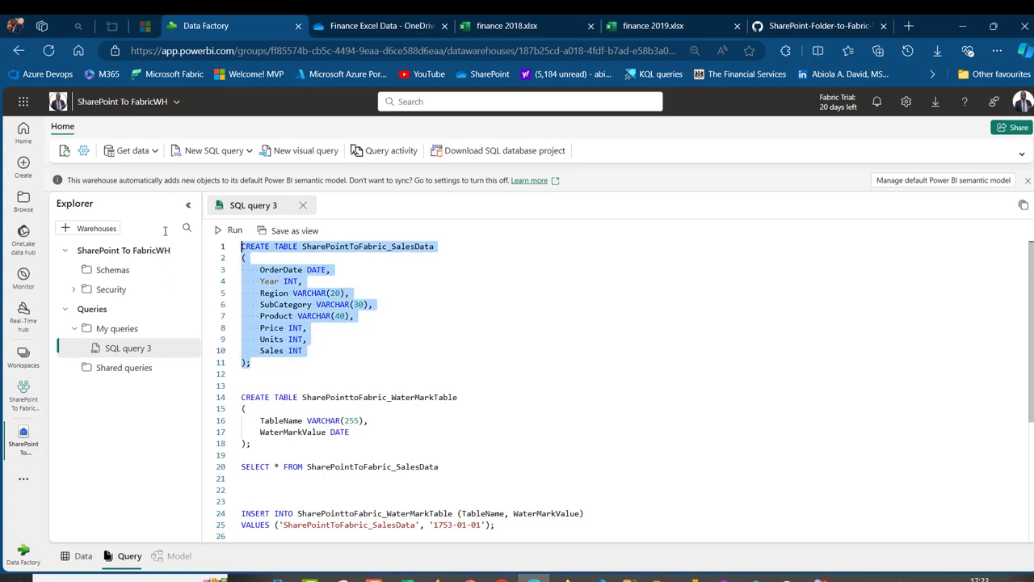
Run the selected SalesData CREATE TABLE statement and enlarge the script area above Messages
click(235, 231)
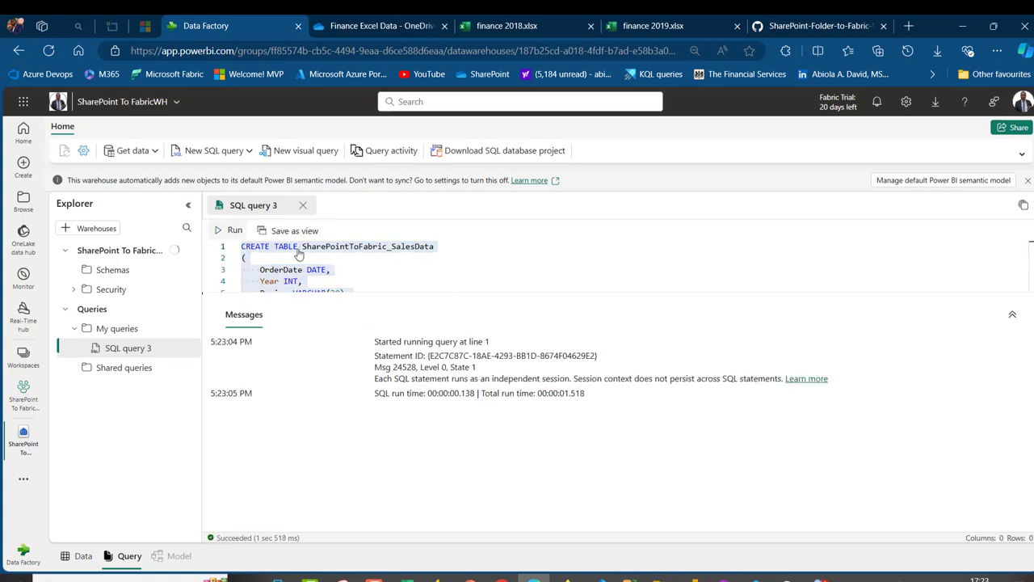
drag(493, 293, 507, 435)
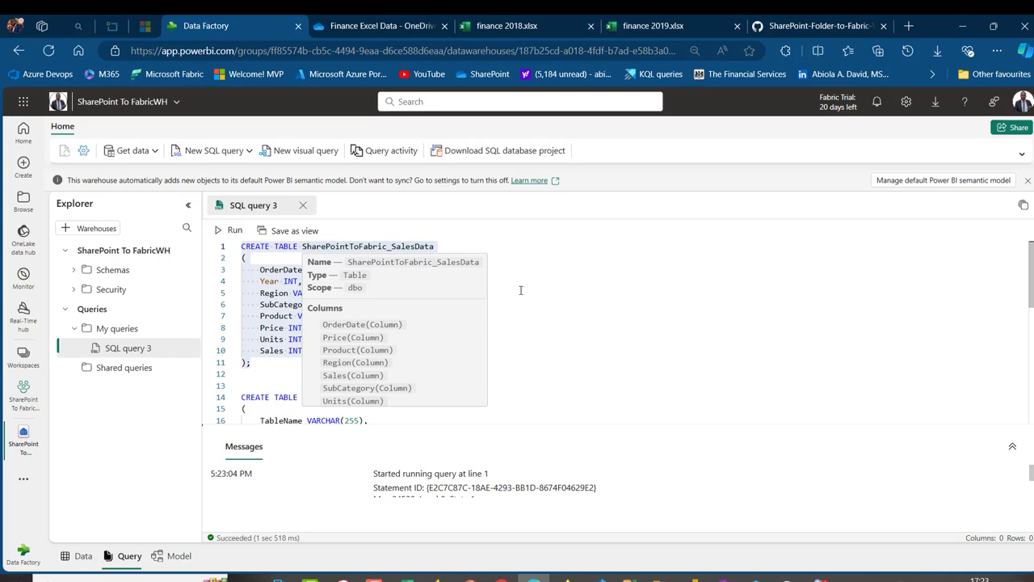
drag(640, 421, 669, 494)
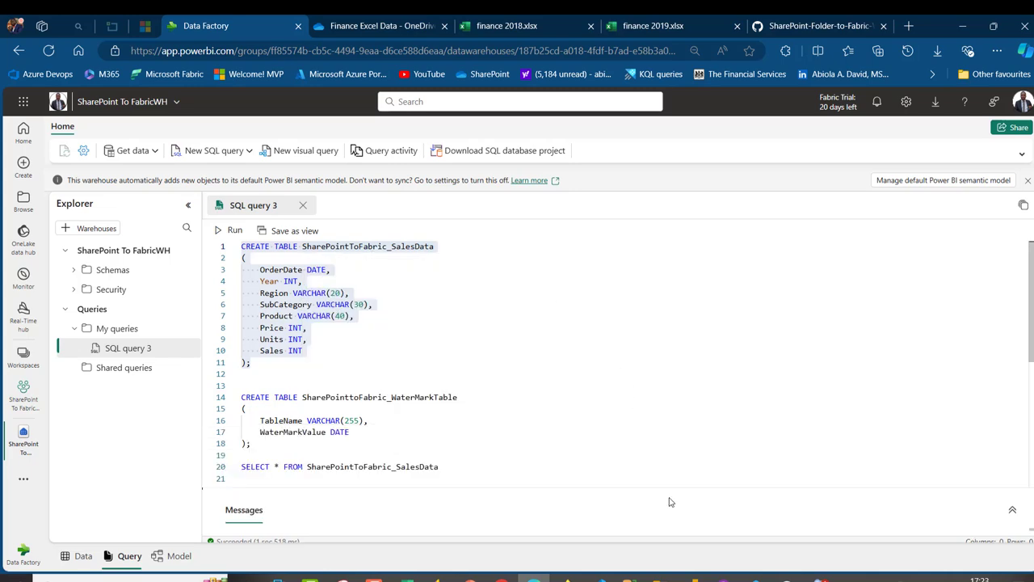
scroll(391, 247, down, 3)
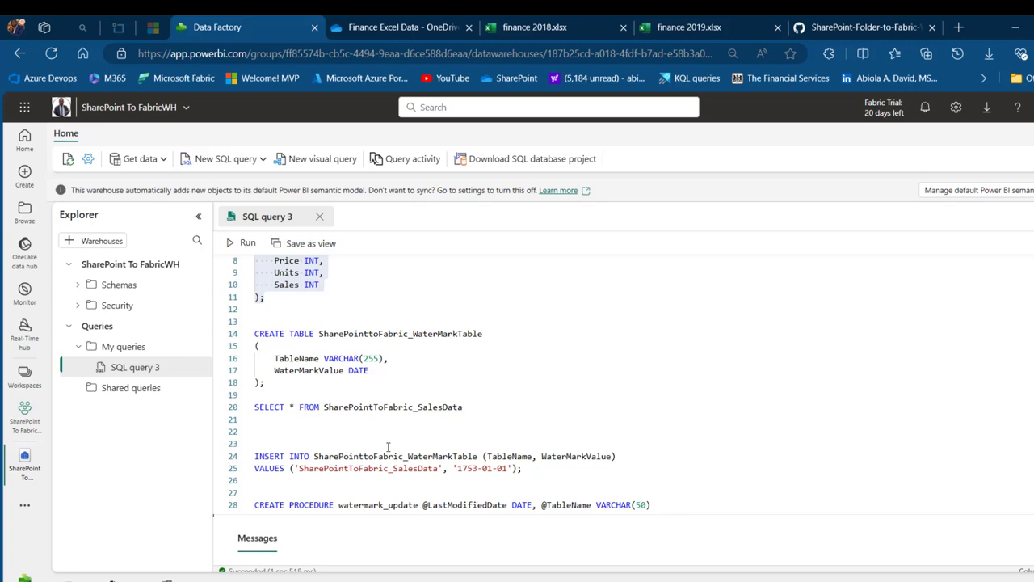
Select and run the SharePointtoFabric_WaterMarkTable CREATE TABLE statement on lines 14–18
drag(284, 385, 249, 338)
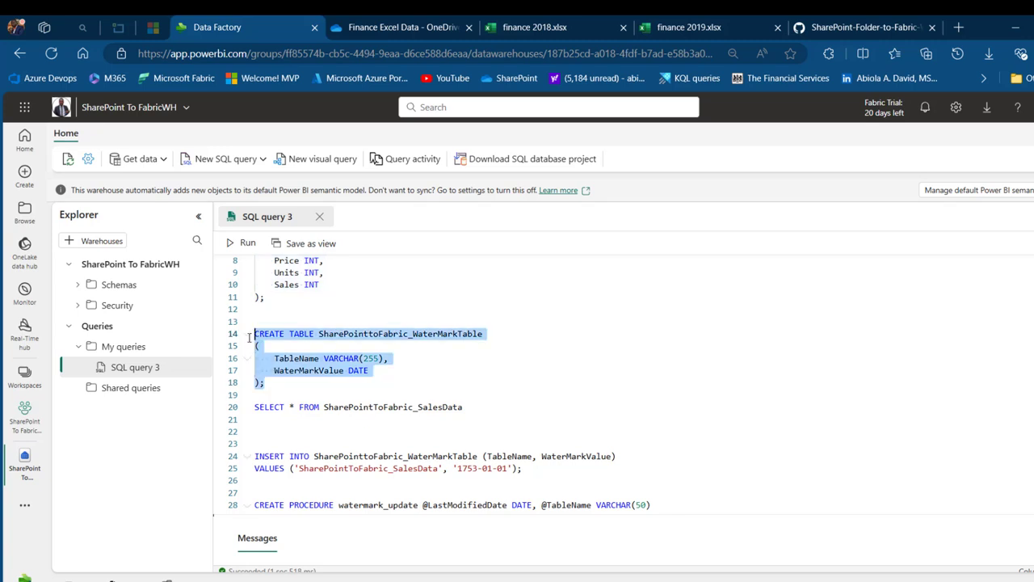
click(243, 242)
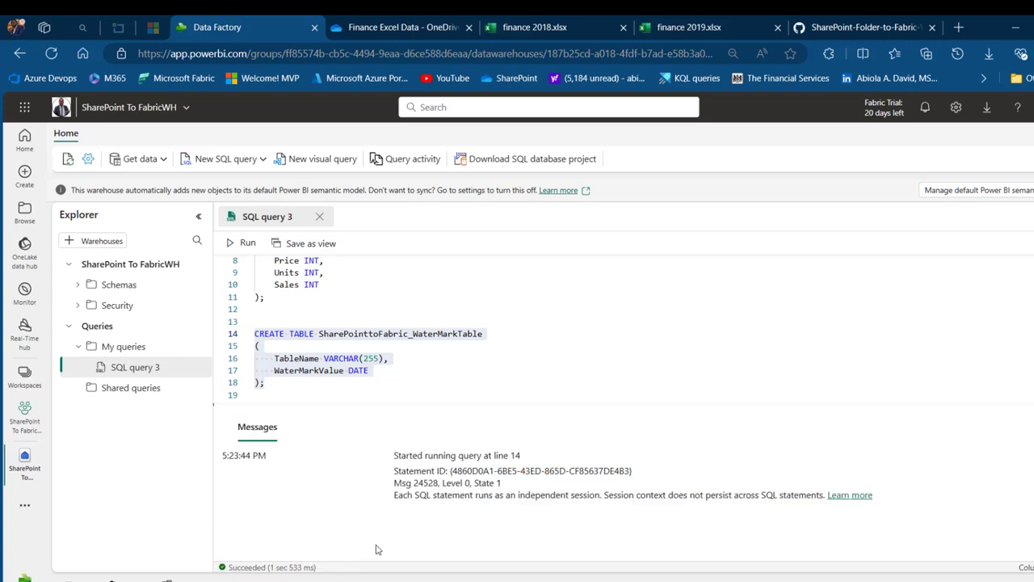
click(501, 404)
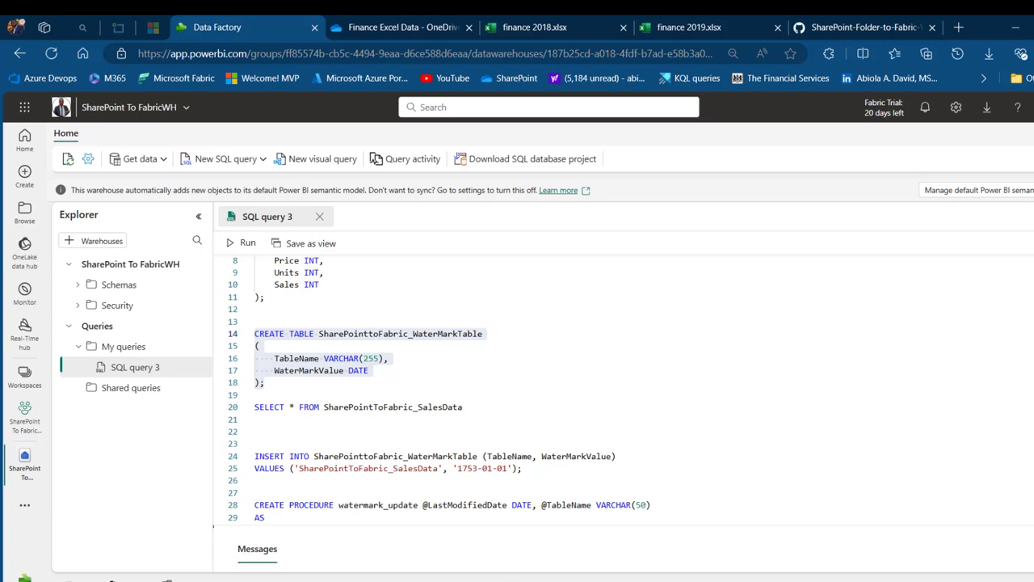
click(579, 480)
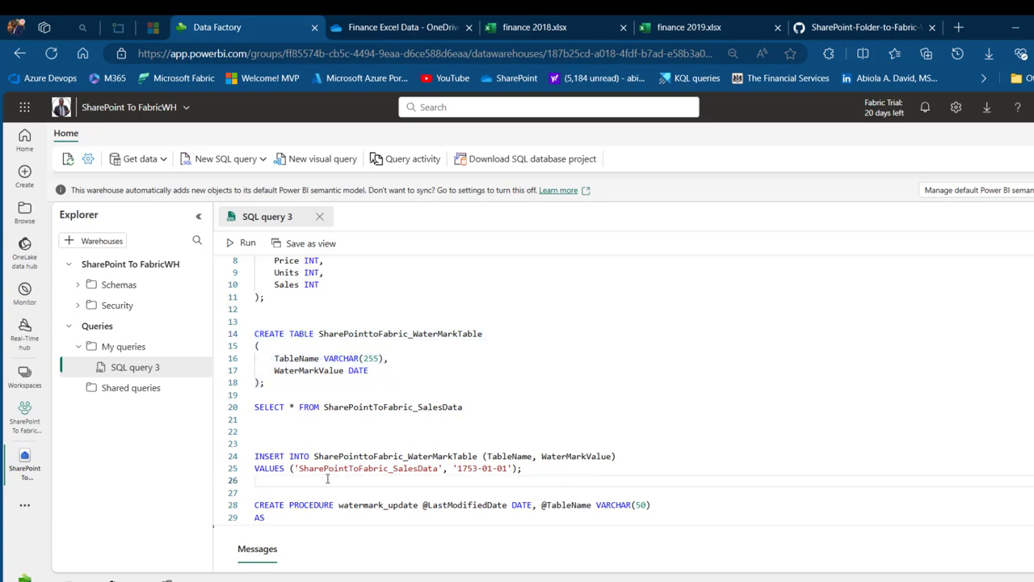
Select the INSERT statement seeding the 1753-01-01 watermark on lines 24–25
drag(300, 468, 418, 468)
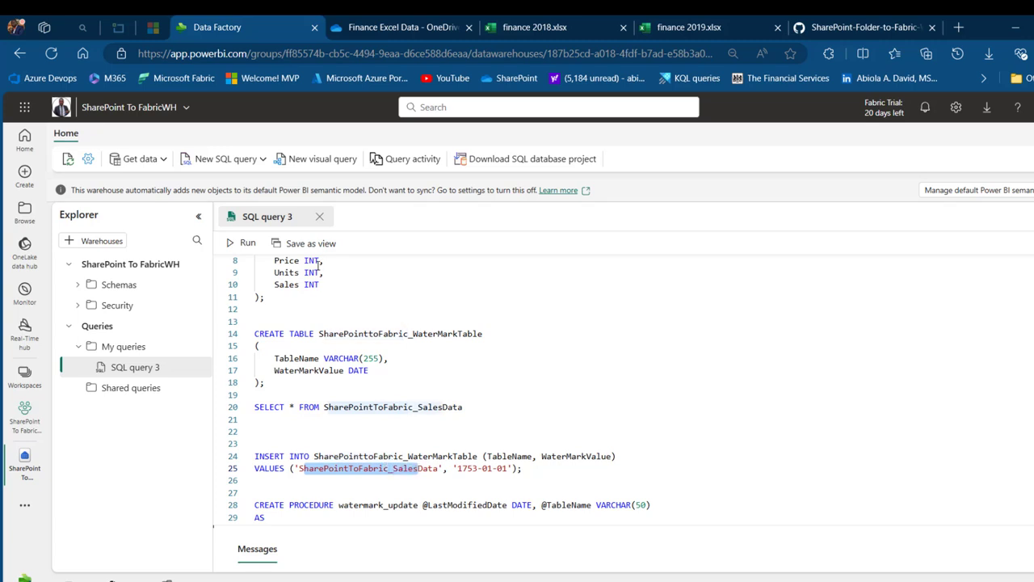
click(316, 260)
click(457, 467)
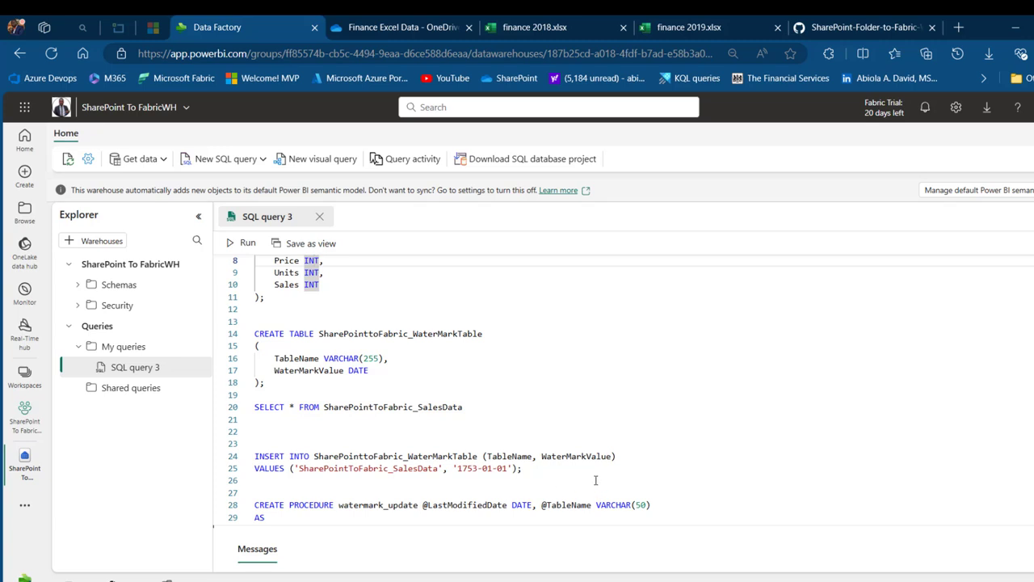
drag(597, 479, 257, 453)
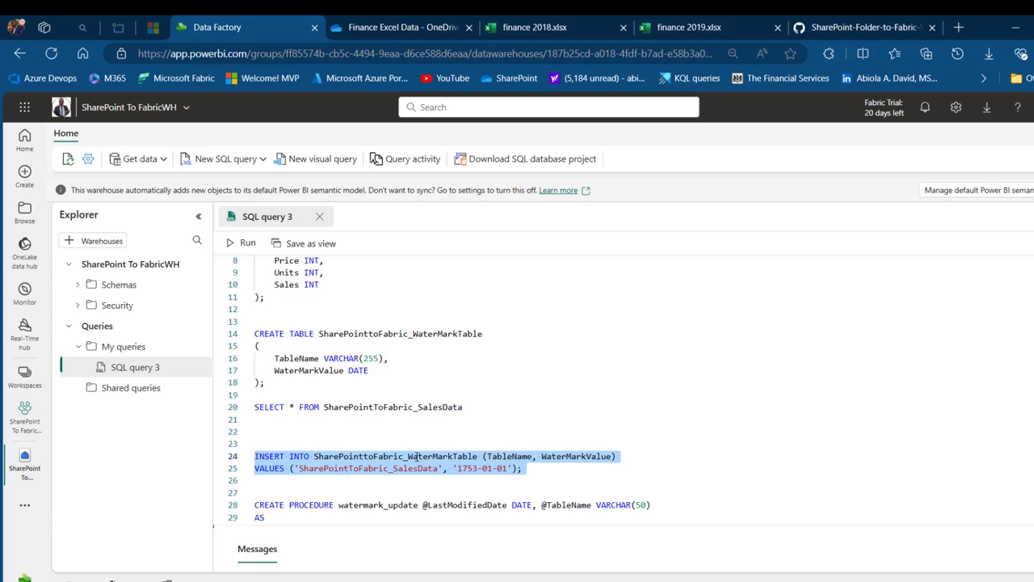
Run the INSERT that adds the 1753-01-01 watermark row for SharePointToFabric_SalesData
click(241, 243)
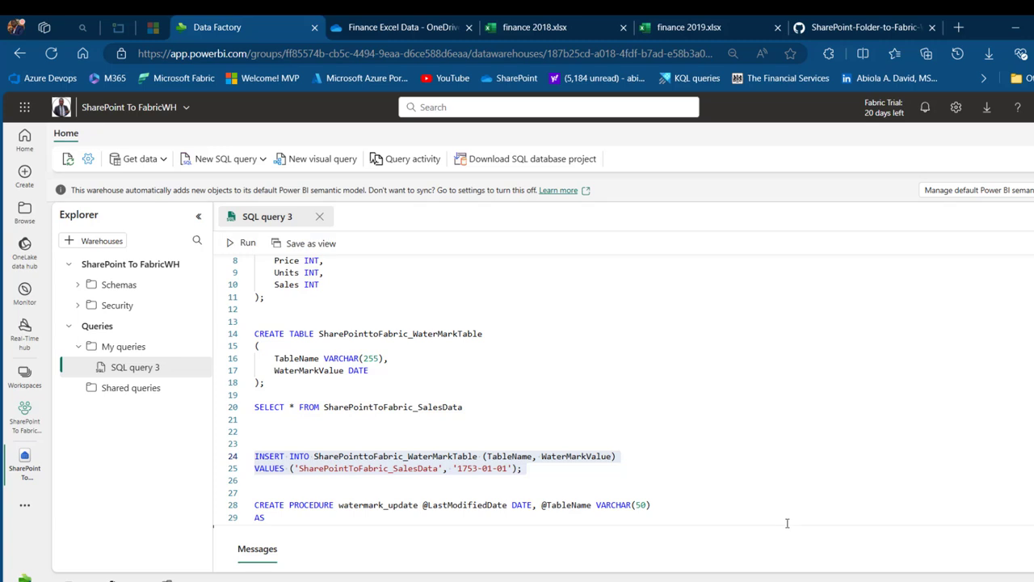
drag(790, 527, 739, 555)
click(473, 406)
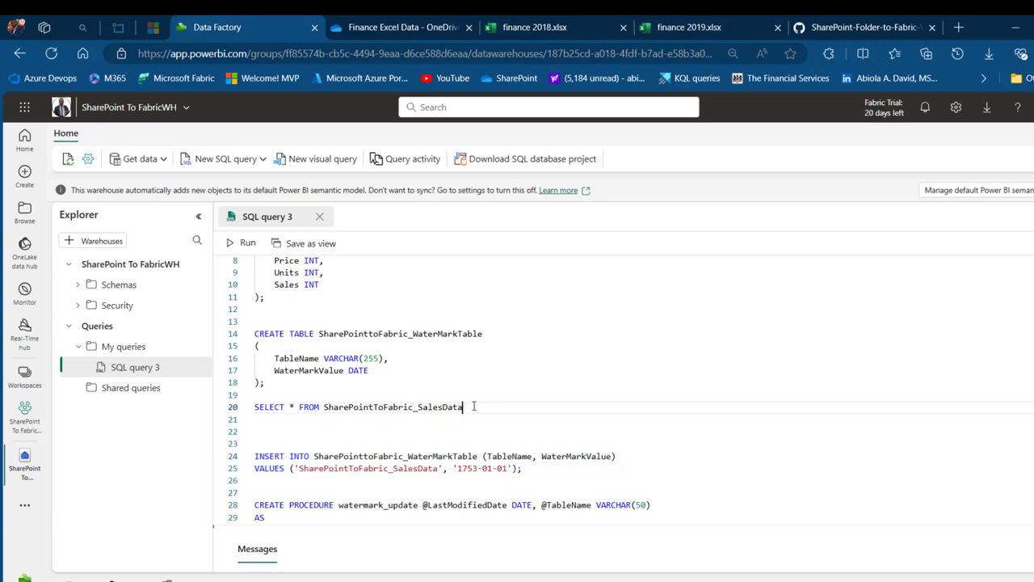
Run SELECT * FROM SharePointToFabric_SalesData, showing empty columns OrderDate through Sales
drag(474, 407, 234, 406)
click(231, 243)
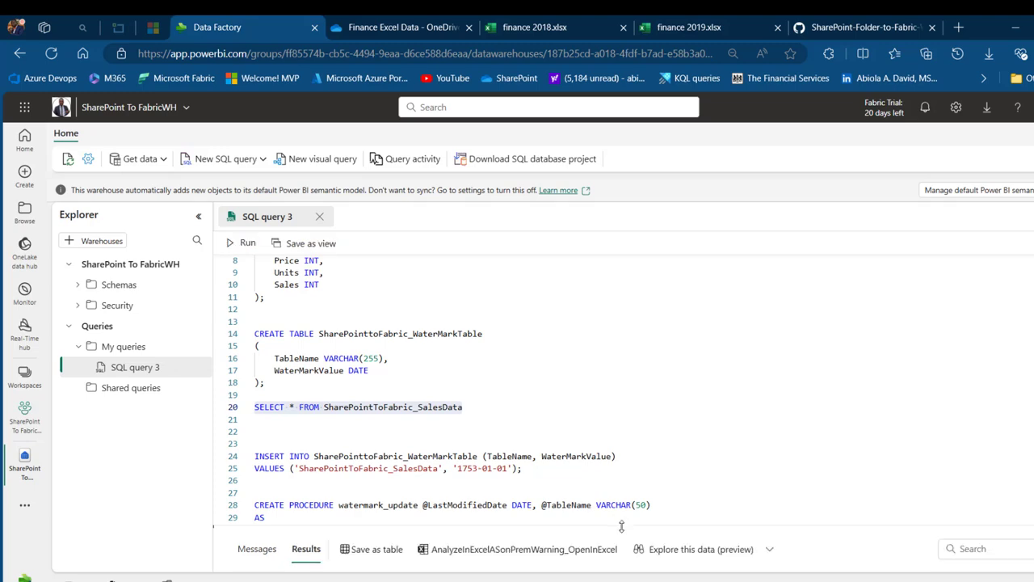
drag(621, 526, 642, 313)
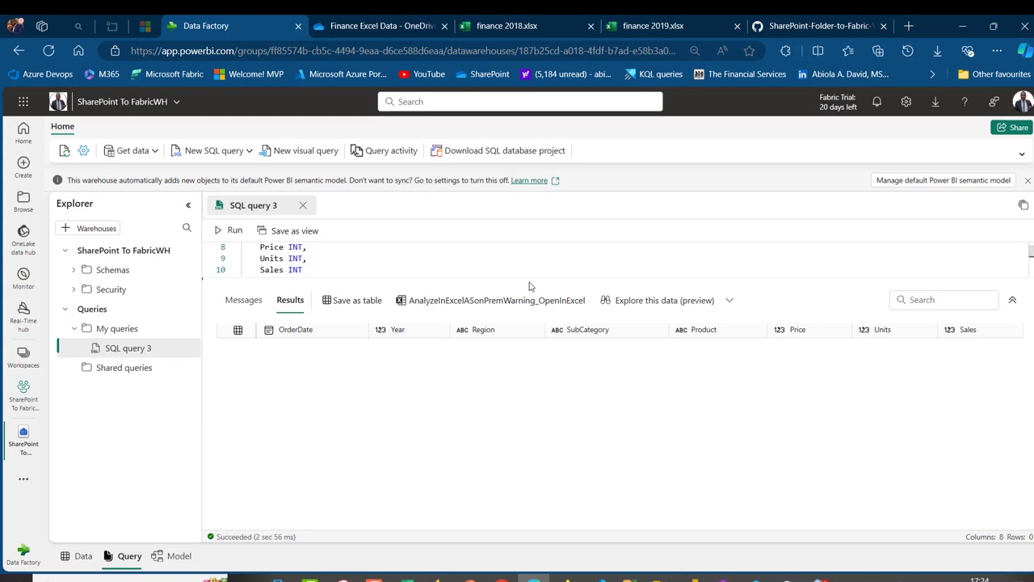
drag(530, 284, 549, 489)
Replace the table name in line 20's SELECT with SharePointtoFabric_WaterMarkTable
double_click(324, 432)
key(ctrl+c)
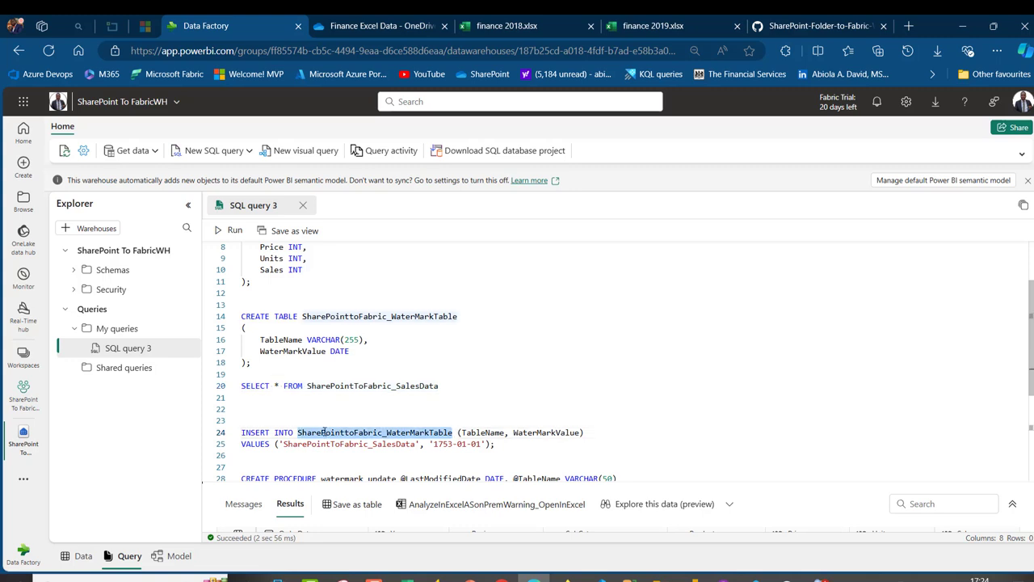
double_click(349, 386)
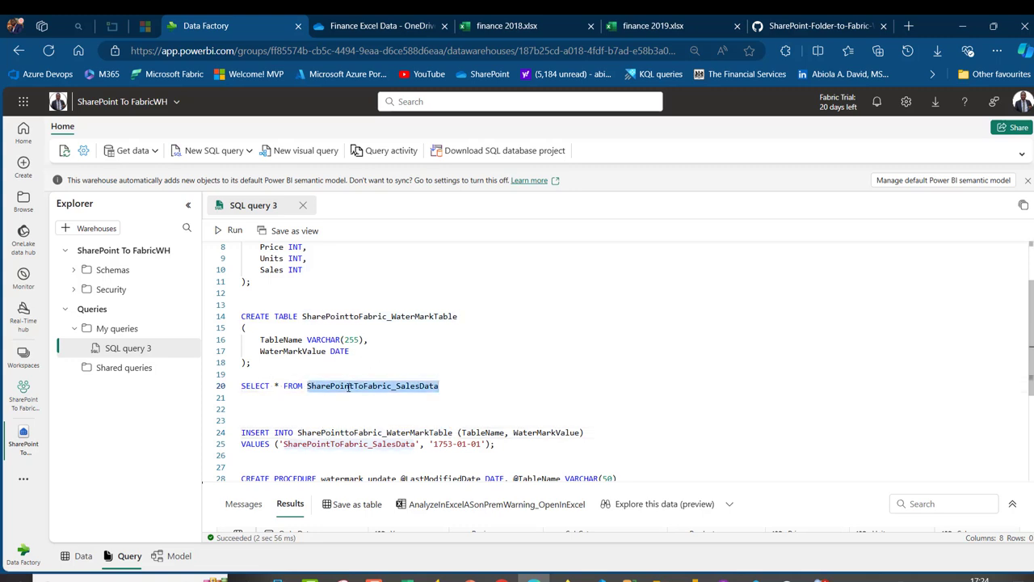
key(ctrl+v)
Run the watermark SELECT and check its row: SharePointToFabric_SalesData, 1753-01-01
drag(491, 383, 238, 384)
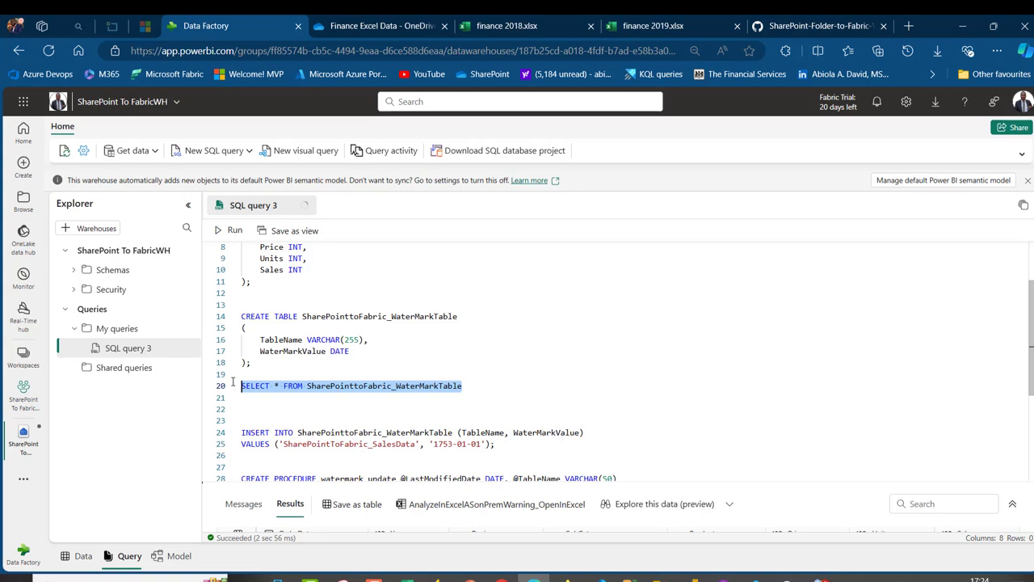
click(231, 229)
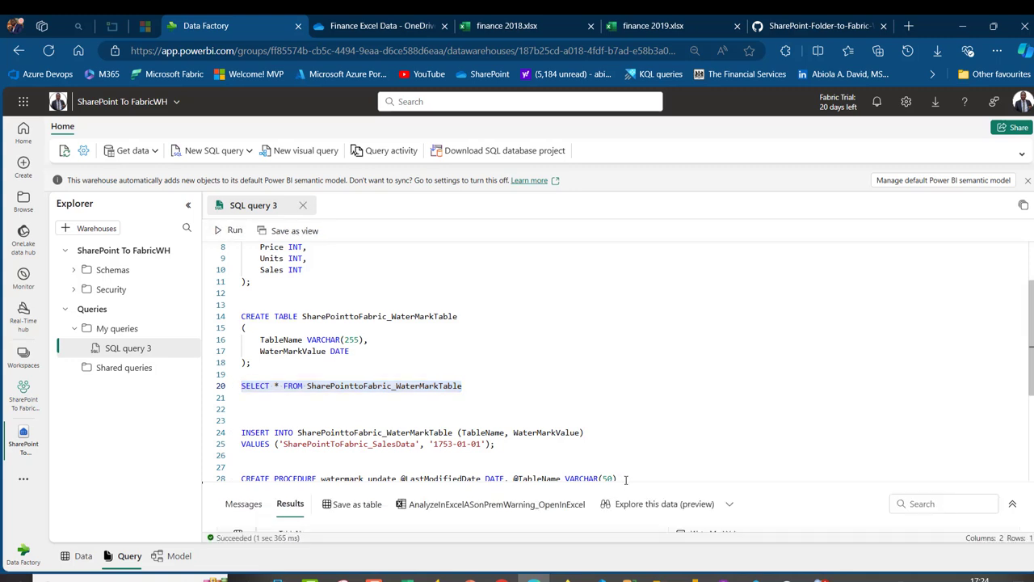
drag(587, 428, 566, 289)
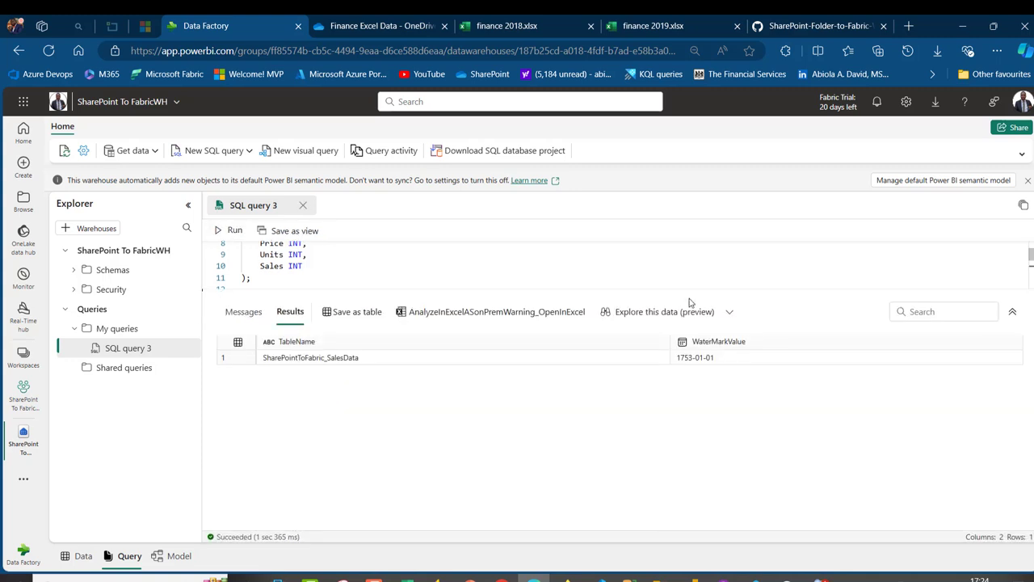
click(331, 363)
click(705, 360)
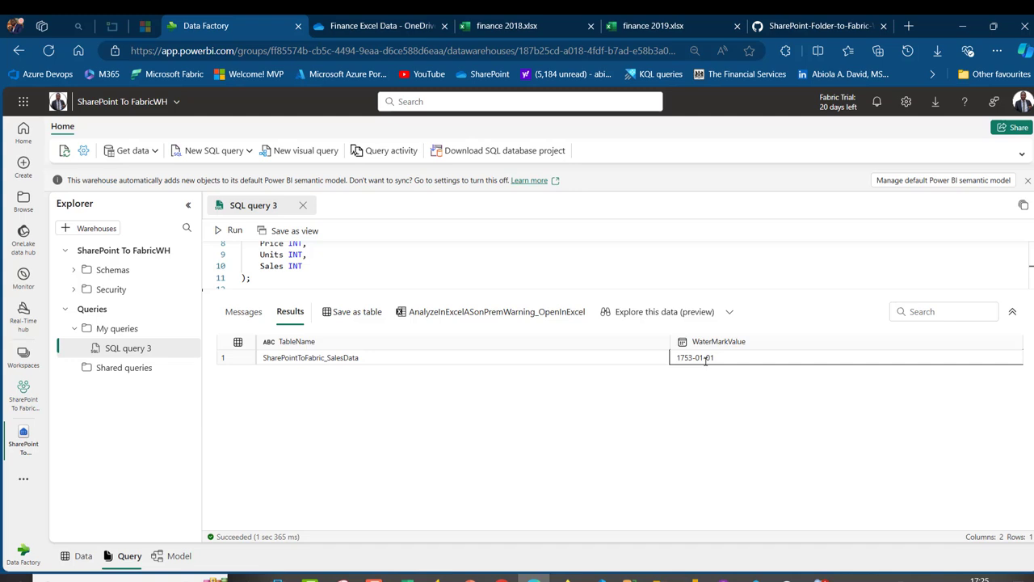
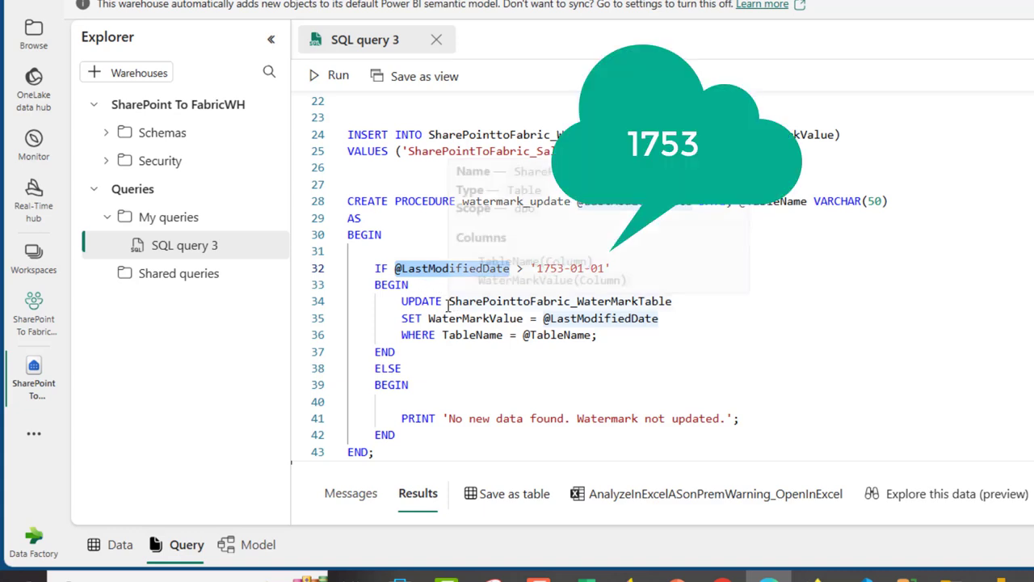
Review the watermark_update procedure's UPDATE table, SET WaterMarkValue and WHERE clauses
drag(448, 300, 690, 301)
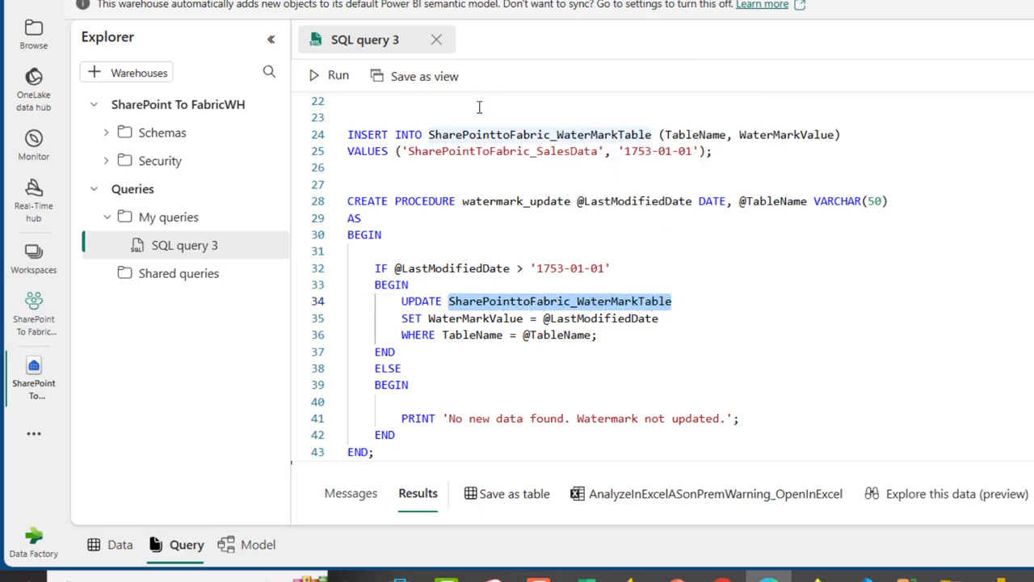
click(402, 318)
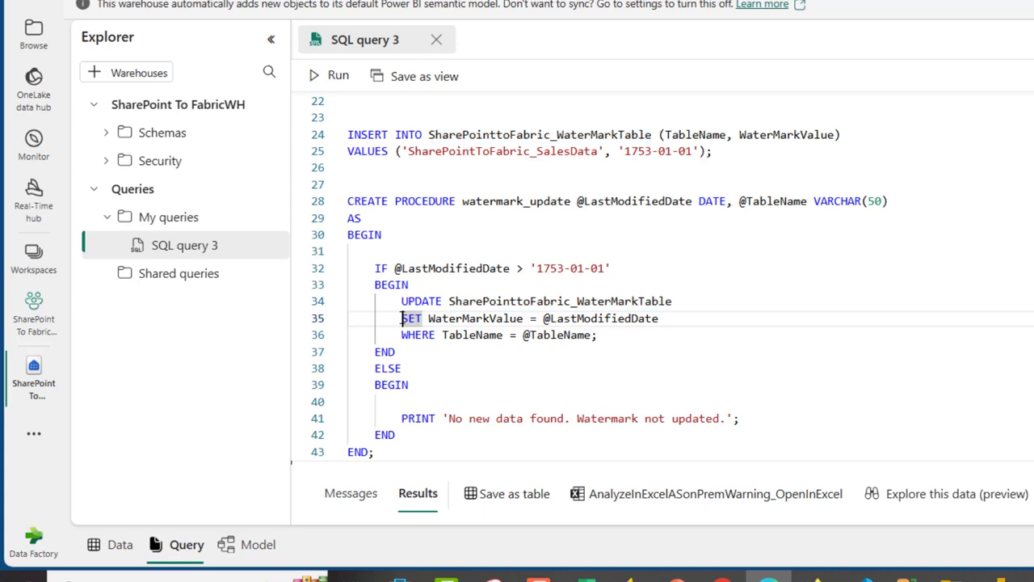
drag(428, 318, 666, 318)
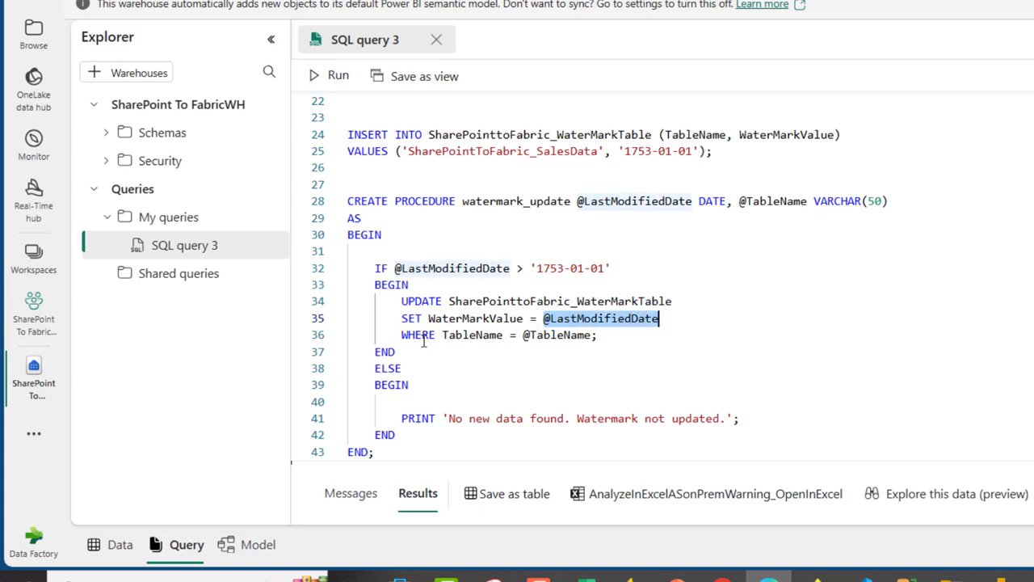
drag(403, 338, 461, 335)
drag(450, 300, 611, 301)
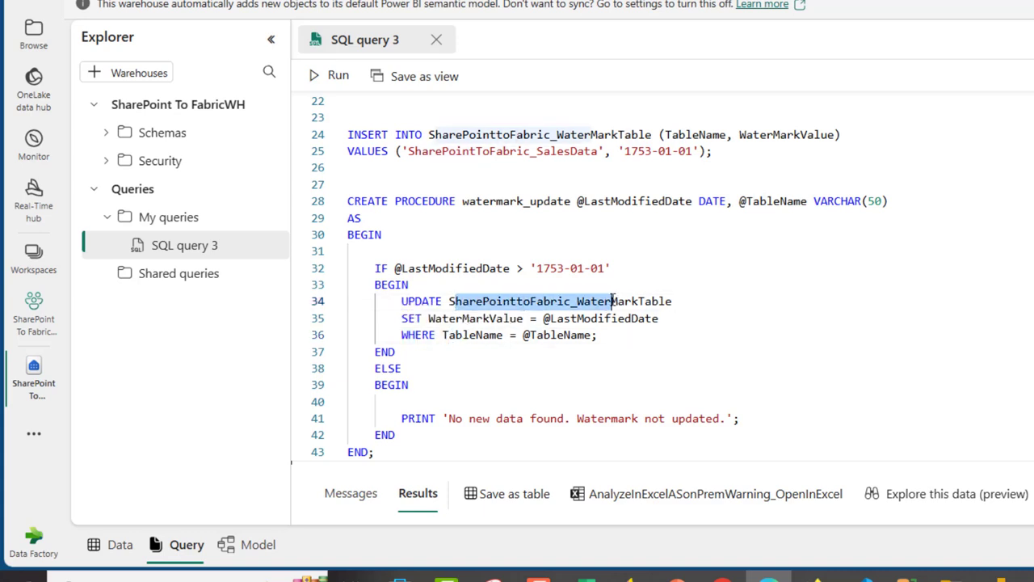
click(503, 343)
drag(503, 342, 512, 335)
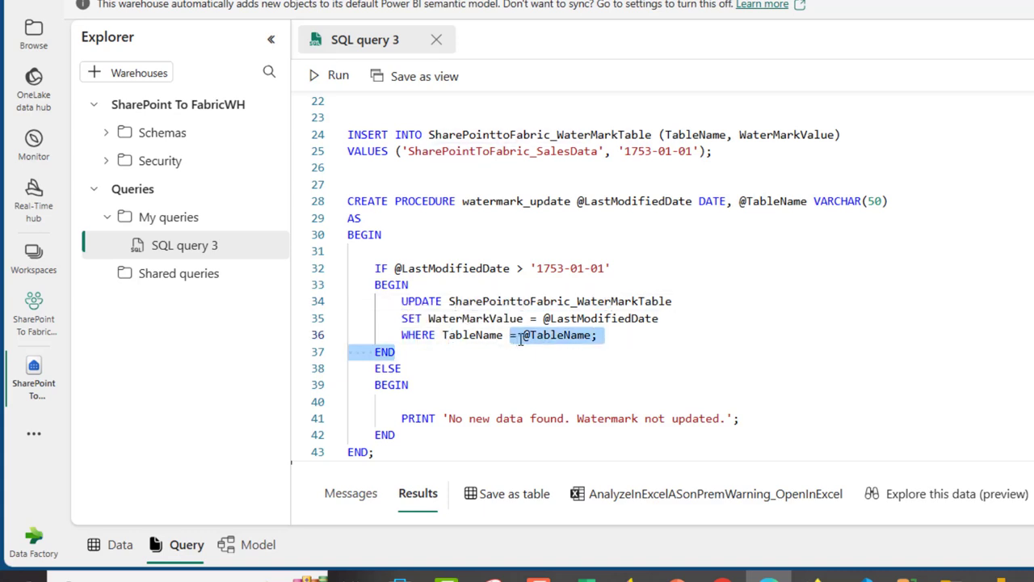
click(521, 334)
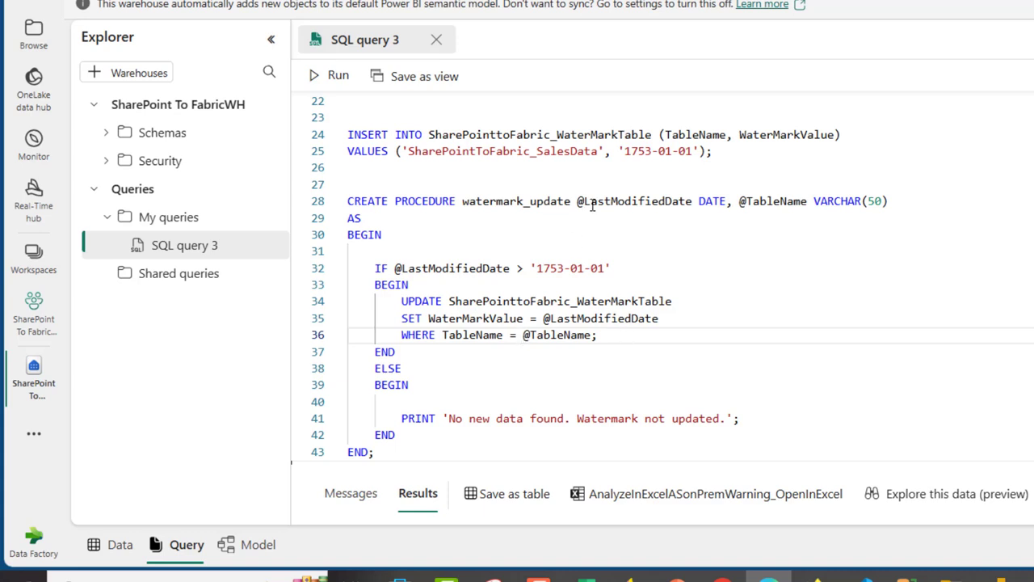
drag(747, 202, 942, 202)
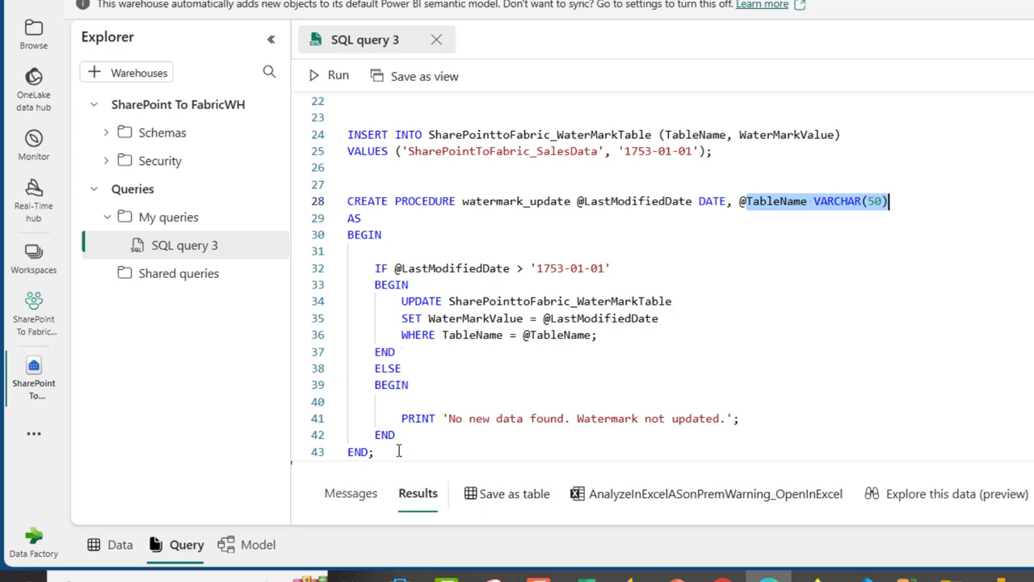
drag(399, 445, 348, 201)
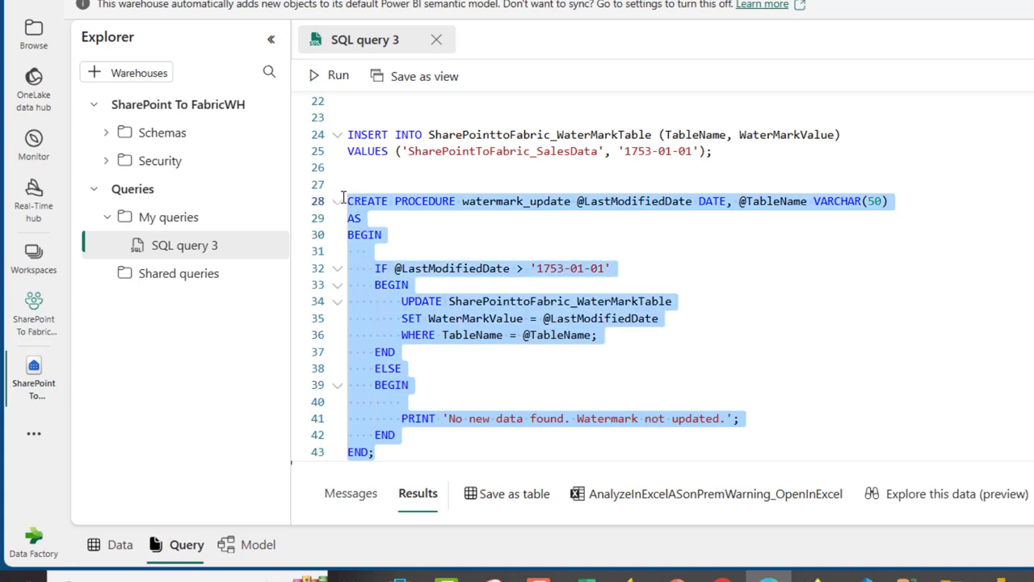
click(332, 76)
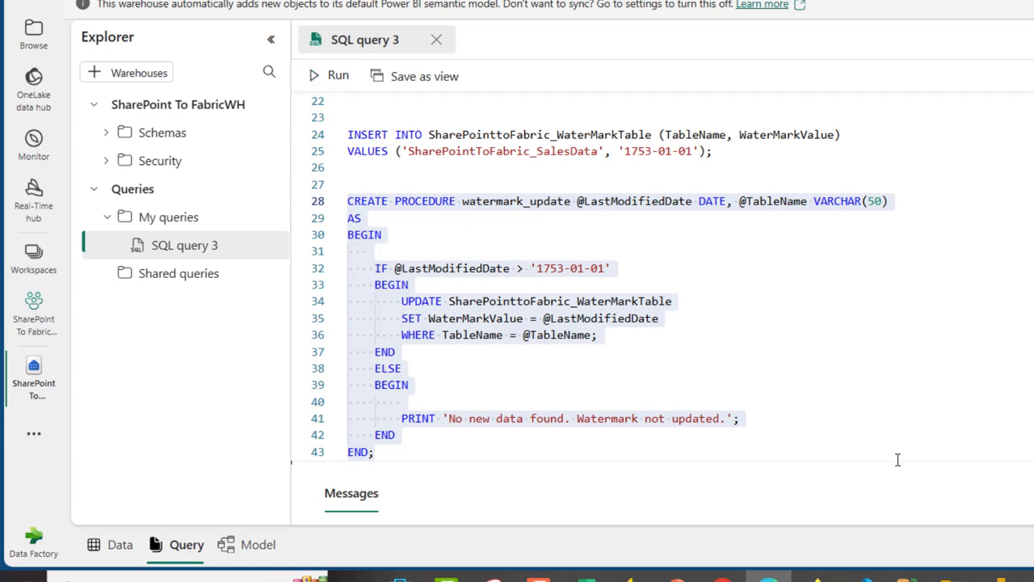
Confirm the run succeeded and show the dbo tables and the watermark_update stored procedure in Explorer
drag(898, 461, 919, 491)
click(109, 134)
click(119, 161)
click(132, 188)
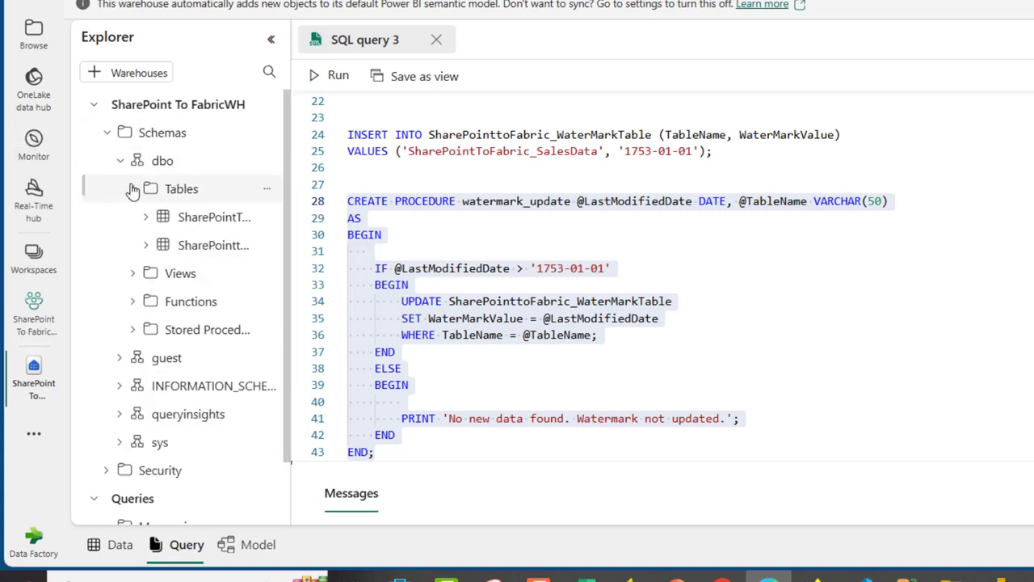
drag(289, 208, 403, 209)
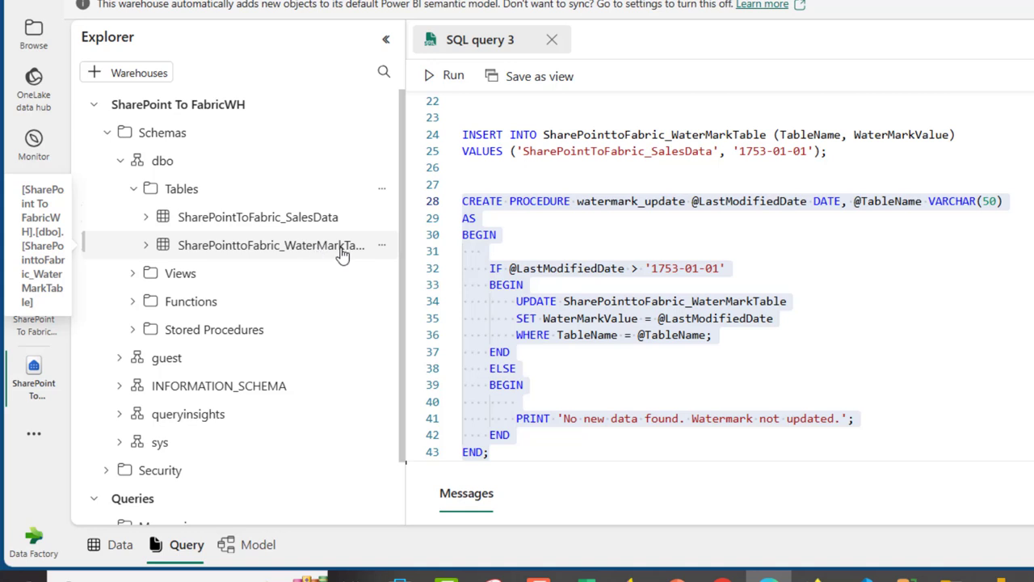
click(135, 330)
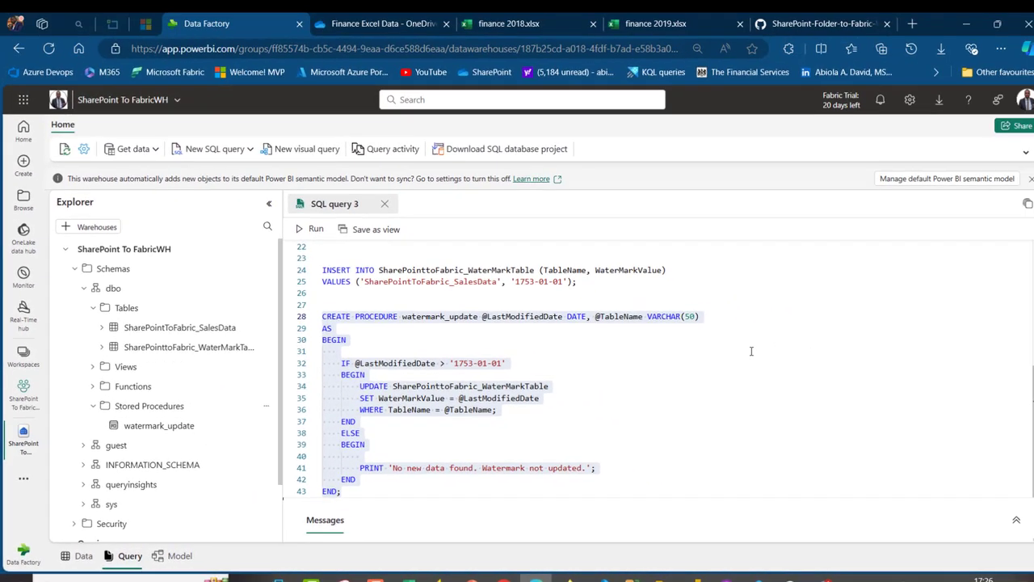
Return to the SharePoint To Fabric workspace and open Dataflow for SharePoint To Fabric WH
click(750, 352)
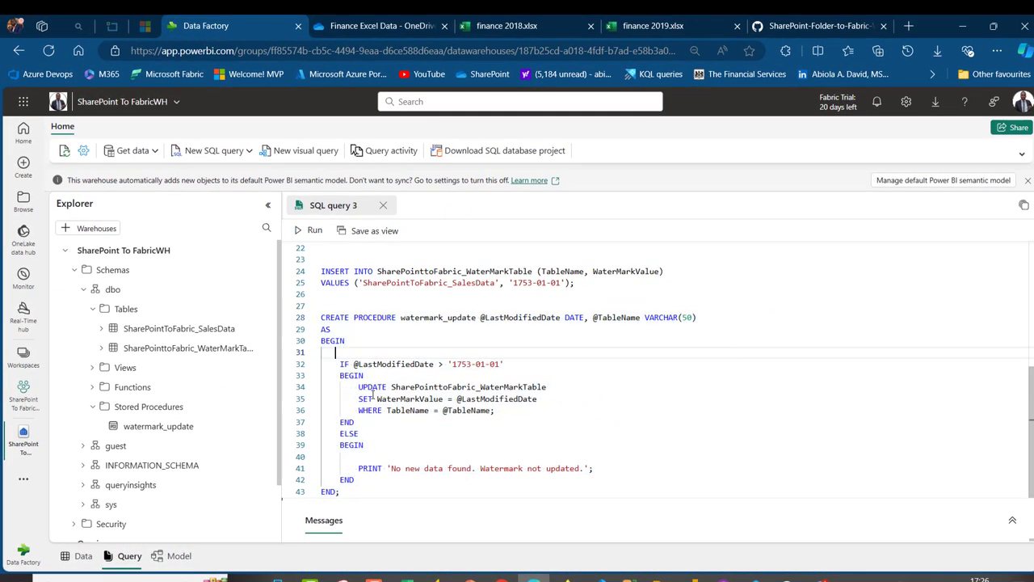
click(24, 394)
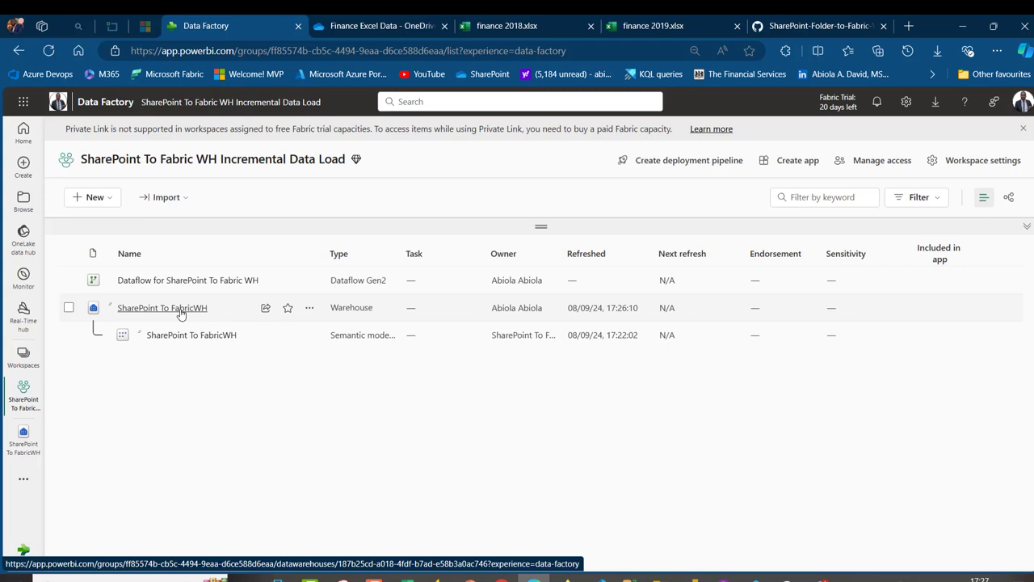
click(184, 281)
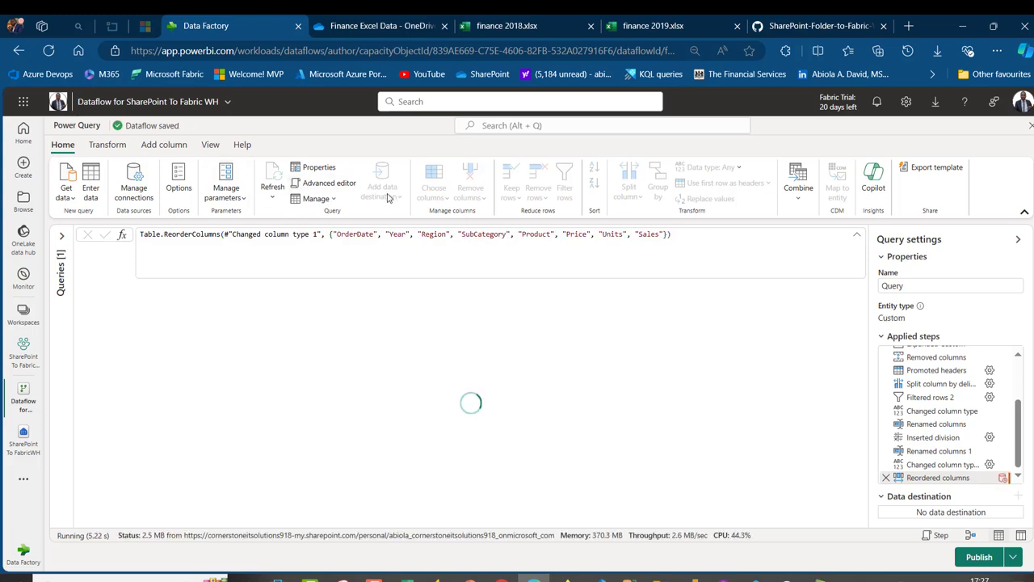
Add a Warehouse data destination to the query and continue past the connection
click(383, 194)
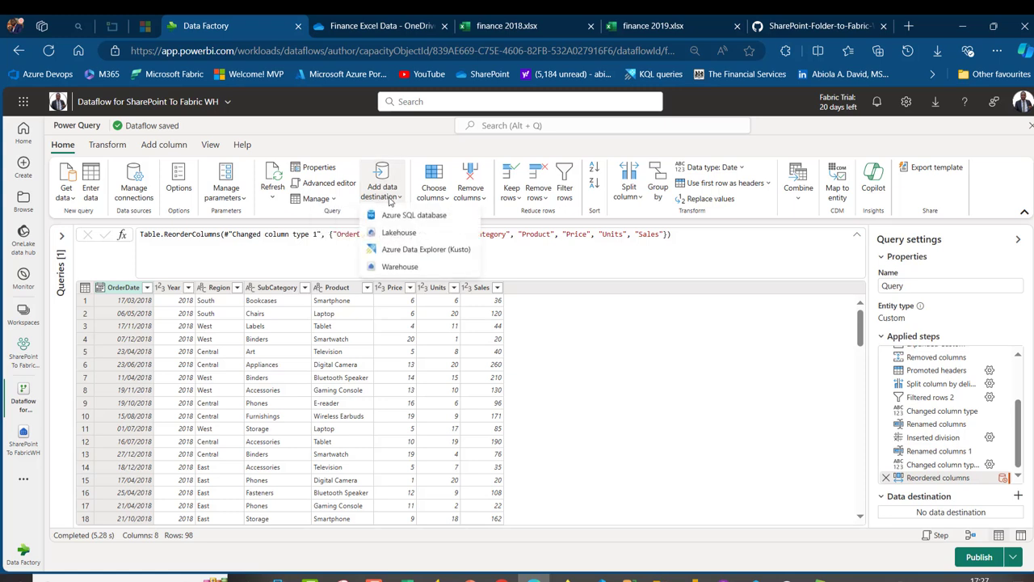
click(400, 268)
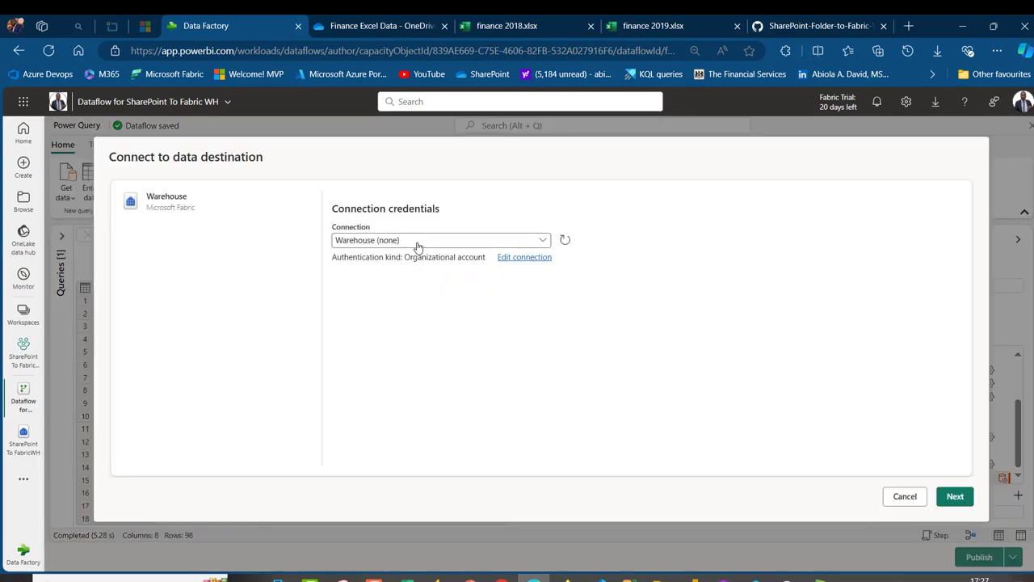
click(957, 497)
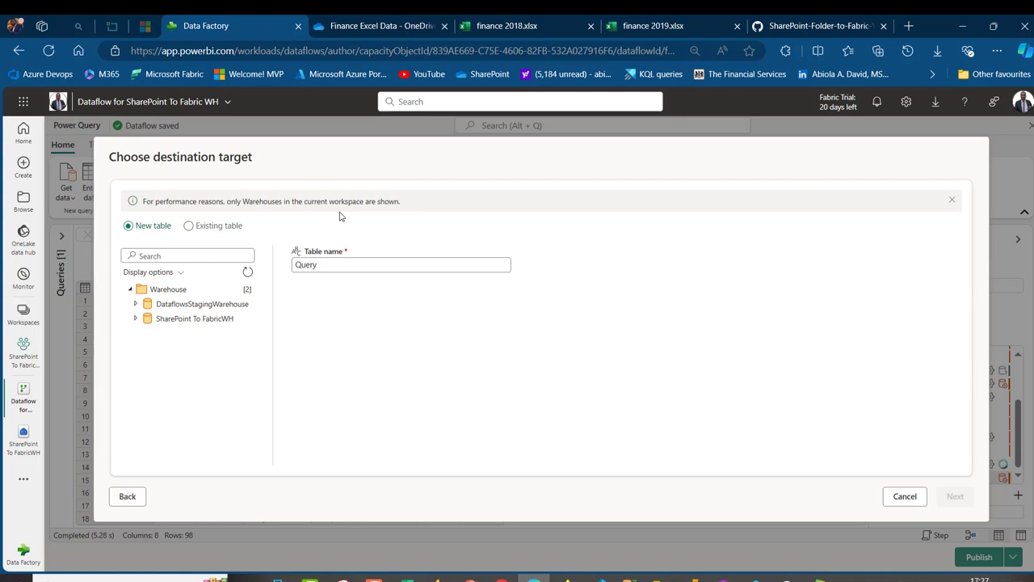
Target existing table SharePointToFabric_SalesData in SharePoint To FabricWH and save with Replace
click(189, 227)
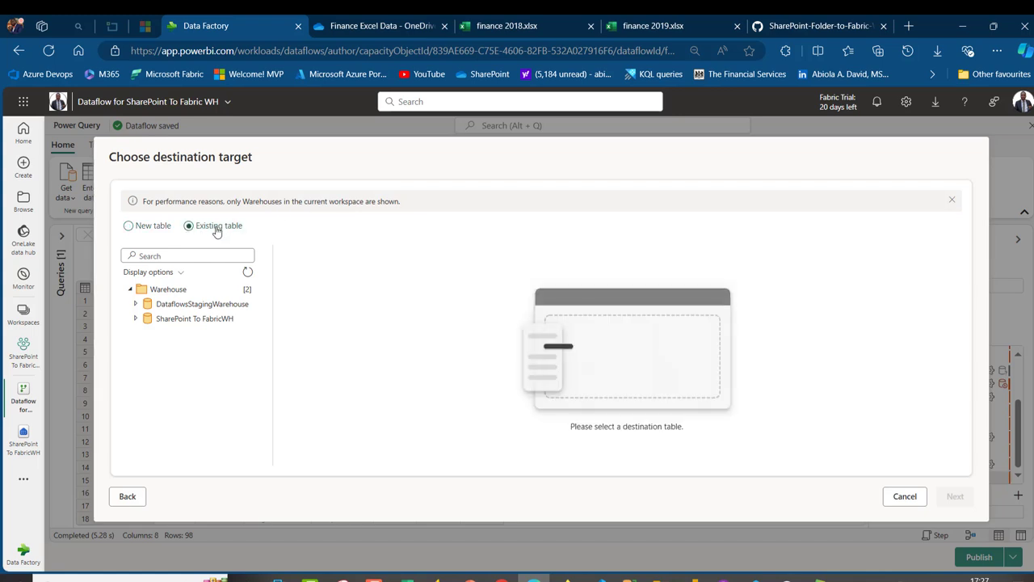
click(137, 319)
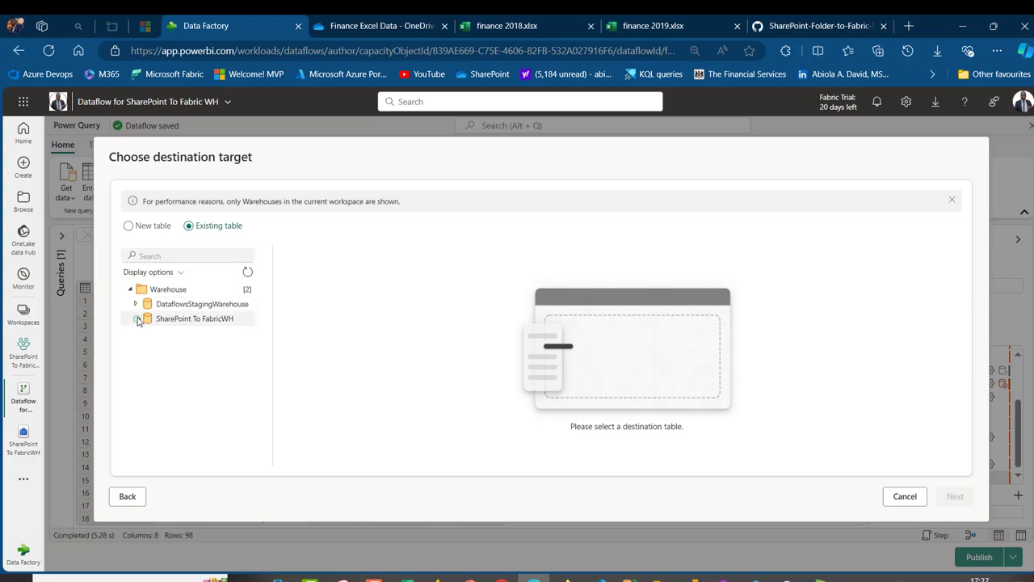
click(238, 333)
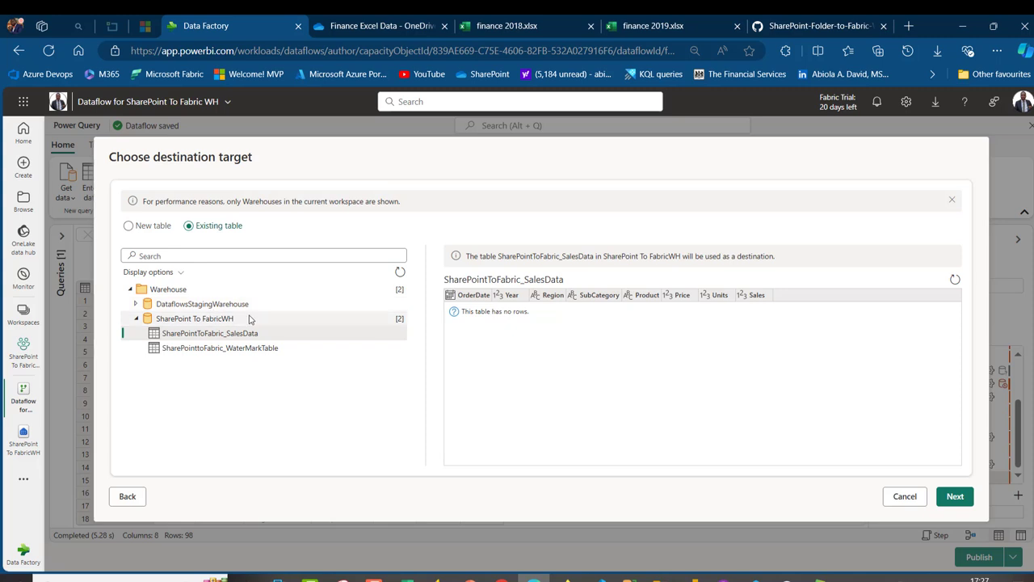
click(959, 498)
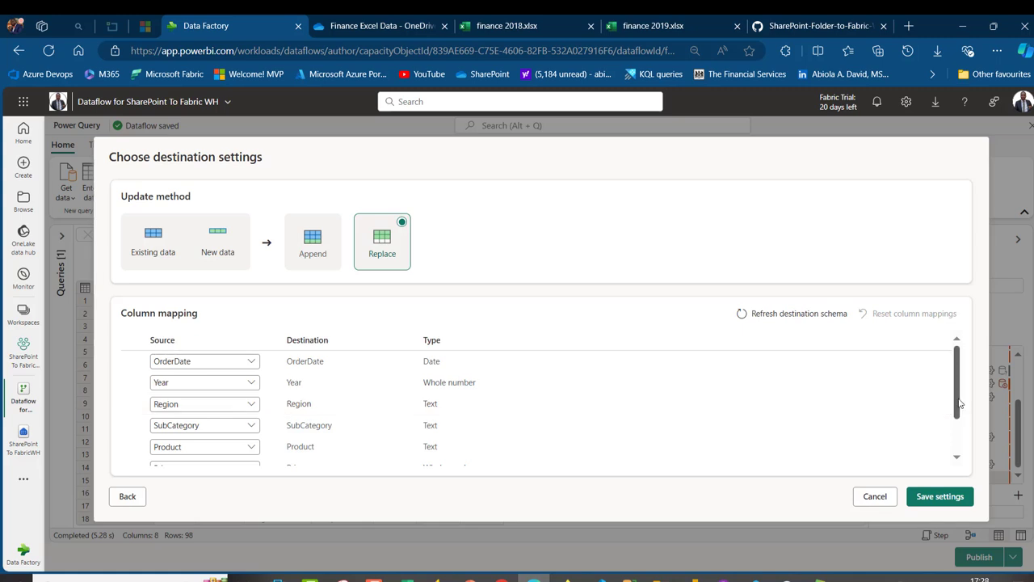
scroll(945, 401, down, 2)
scroll(946, 402, up, 2)
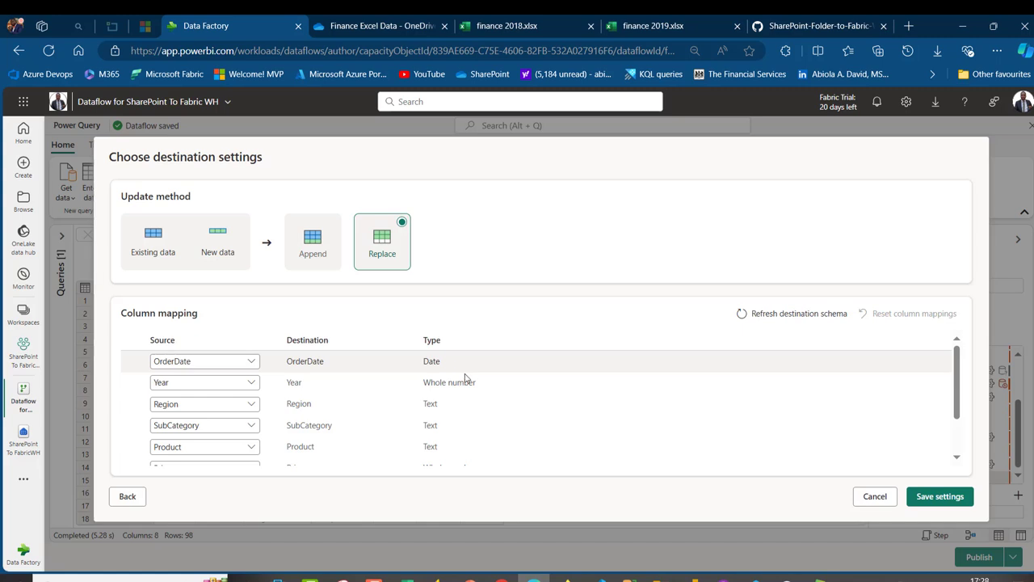
scroll(960, 449, down, 2)
scroll(961, 475, down, 1)
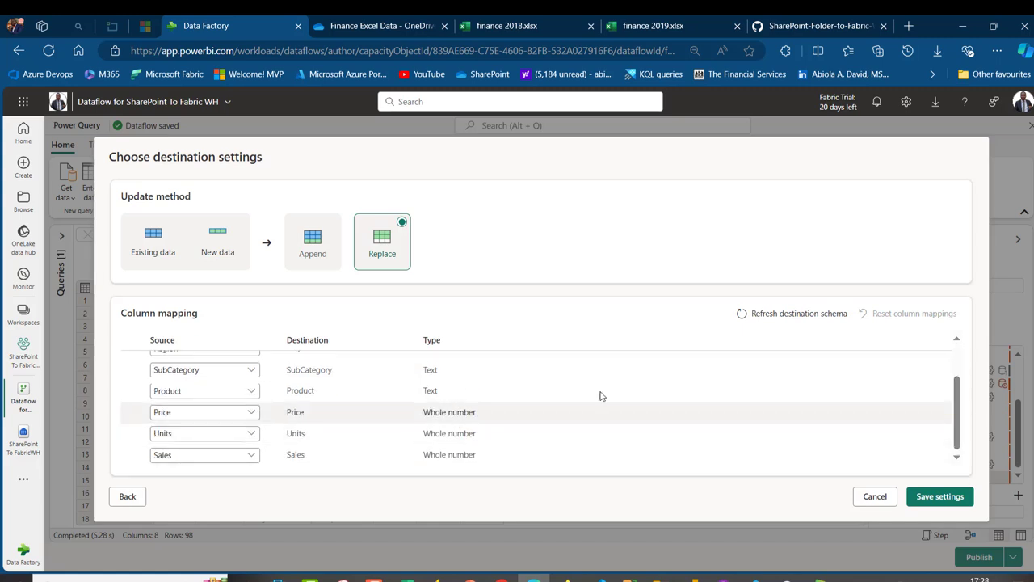
click(938, 497)
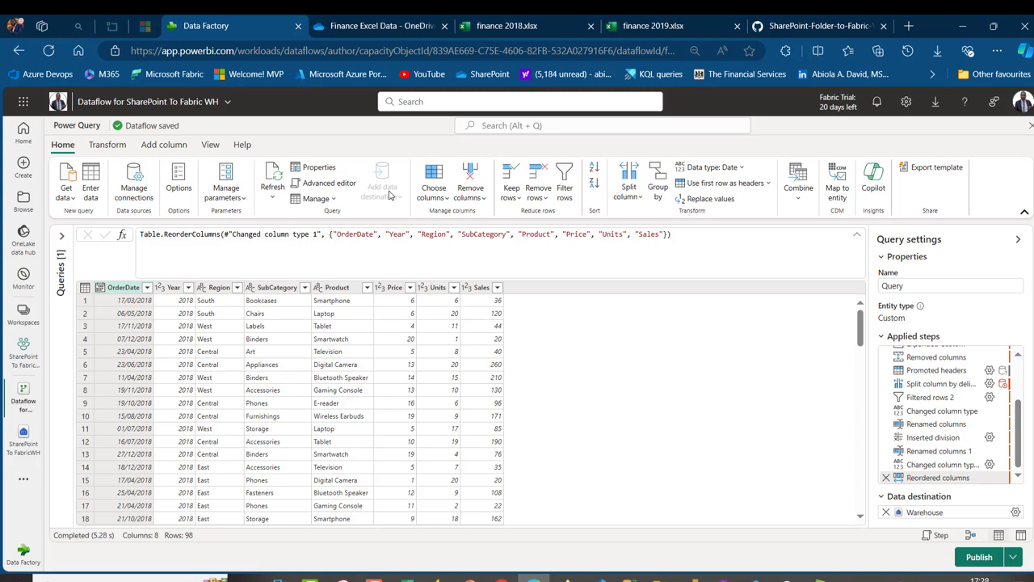
Publish the dataflow immediately
mouse_move(927, 514)
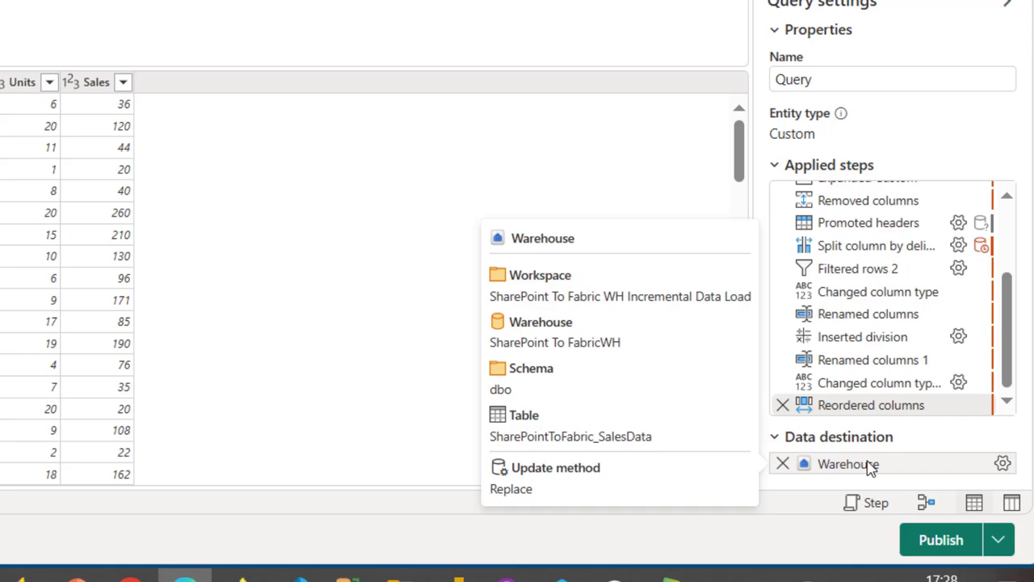
click(999, 542)
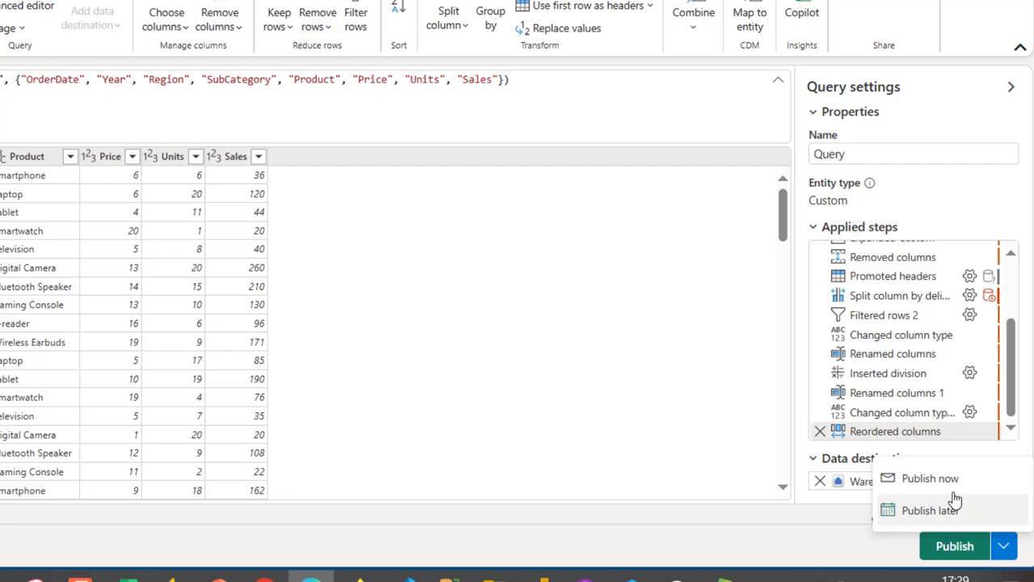
click(933, 478)
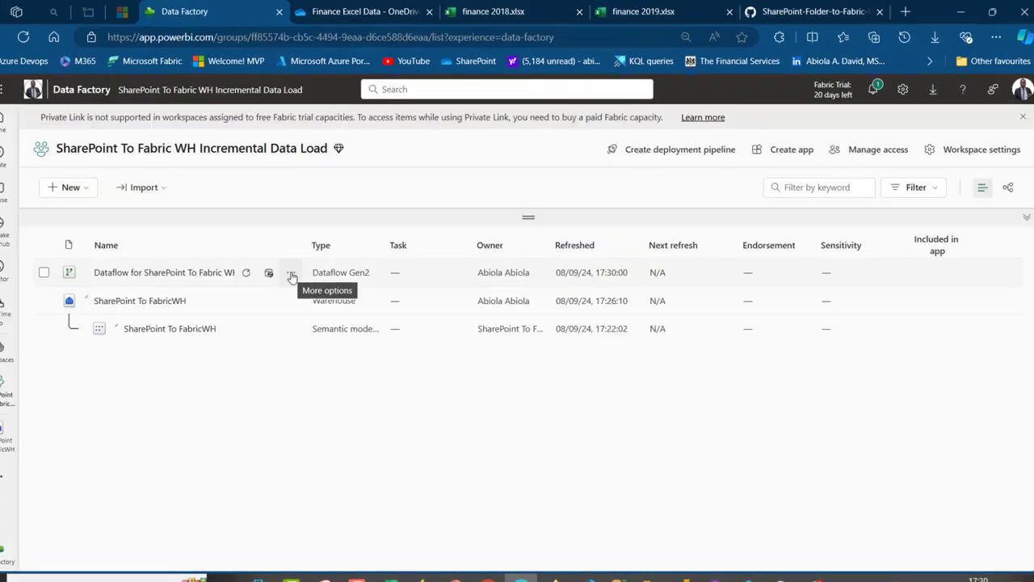
Check the dataflow's refresh history for the successful run, then open the SharePoint To FabricWH warehouse
click(291, 275)
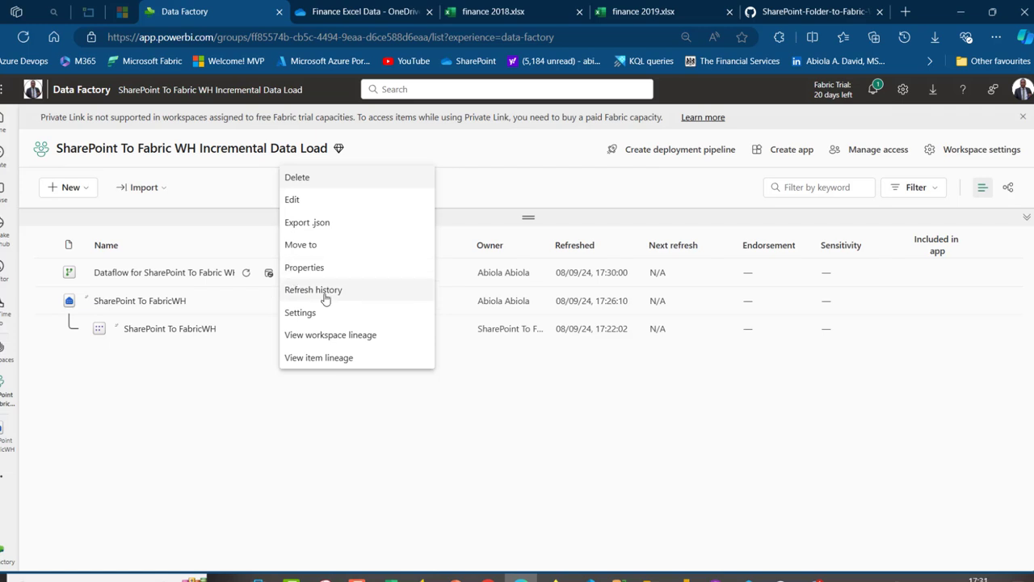
click(326, 297)
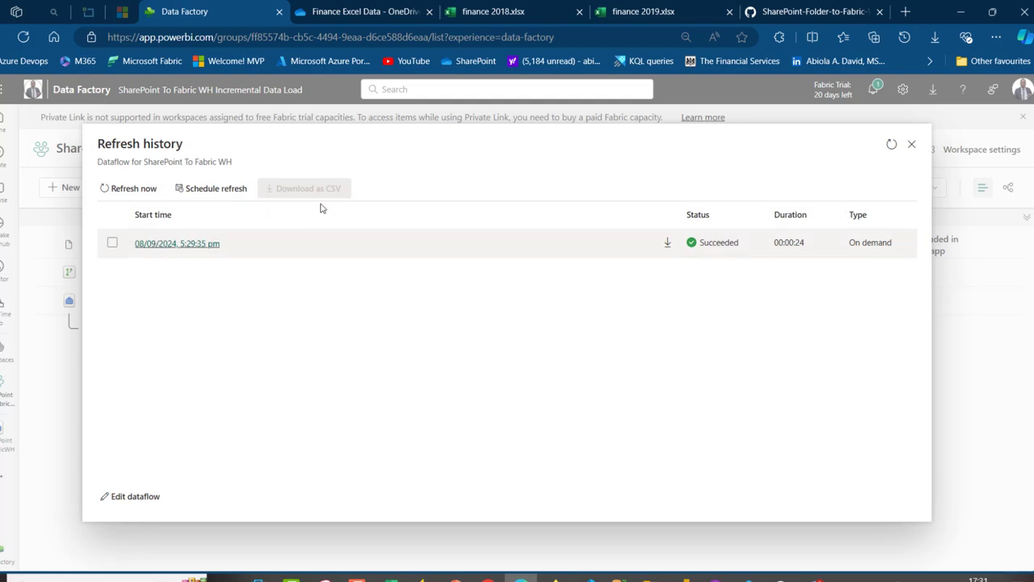
click(911, 144)
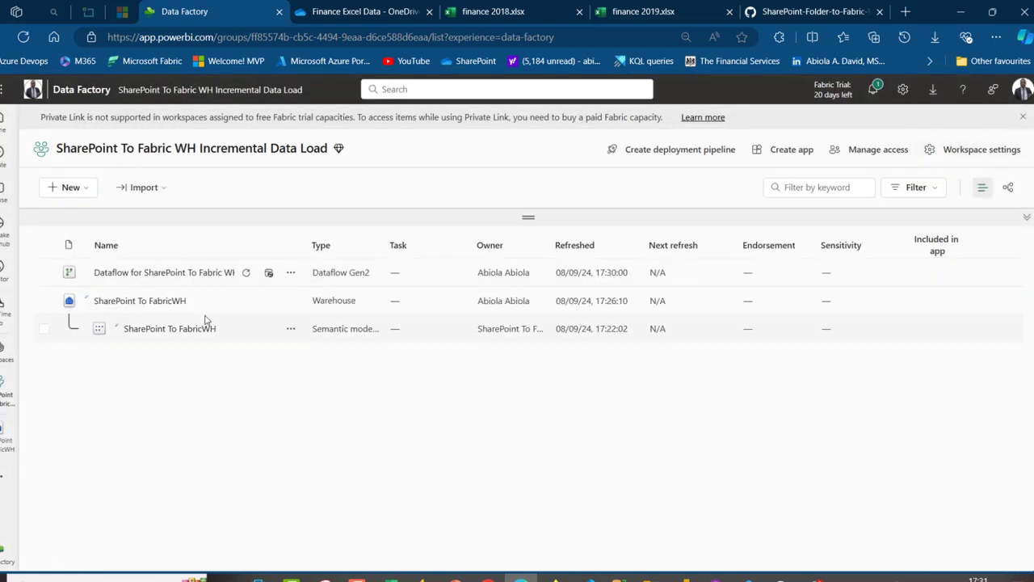
click(128, 301)
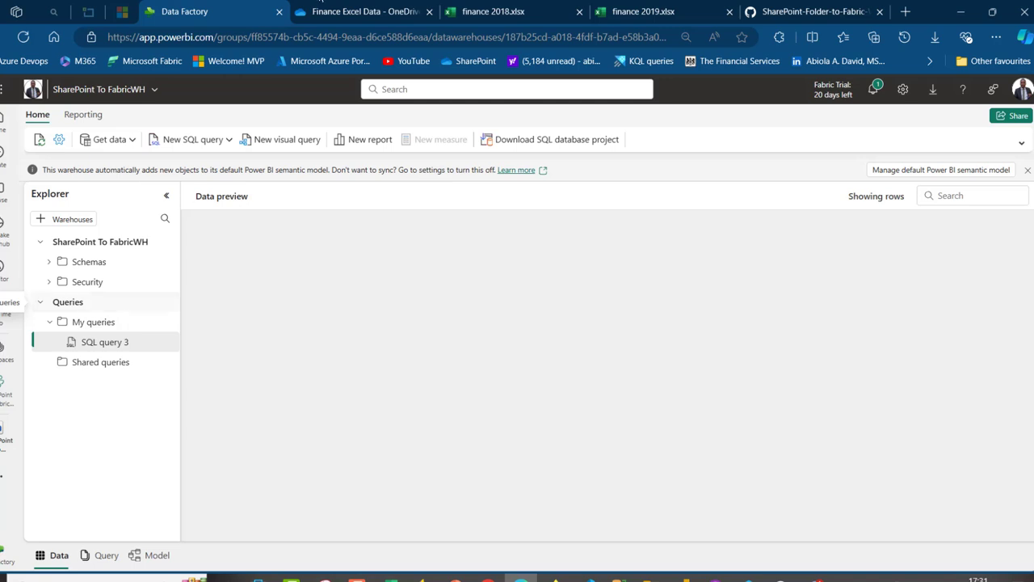
Check the Finance Excel Data files, deselecting finance 2018.xlsx, then return to the warehouse
click(364, 11)
click(333, 340)
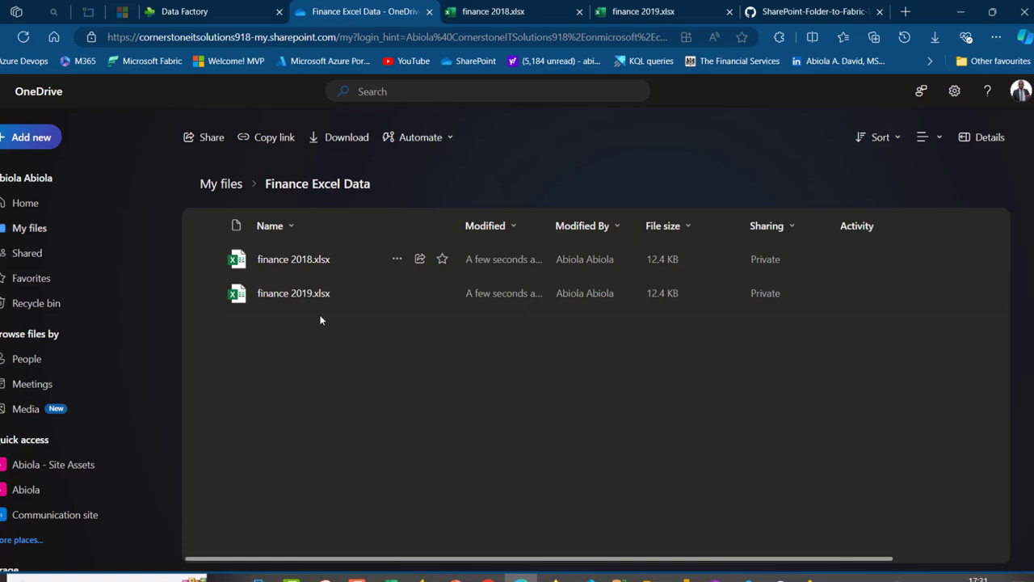
click(184, 11)
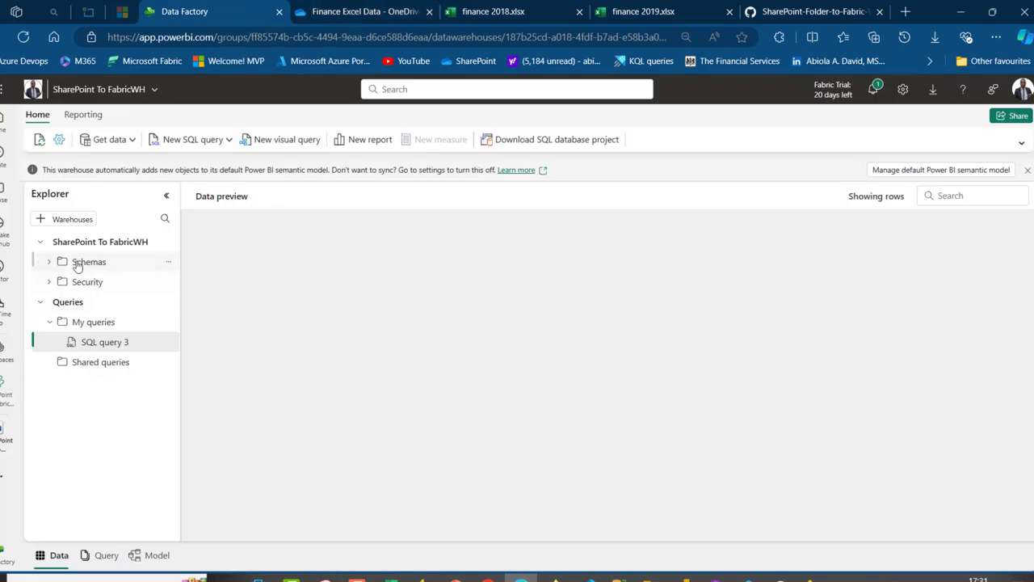
Preview the first SharePoint table's 98 rows, search it for 2019, then return to the workspace
click(50, 262)
click(59, 281)
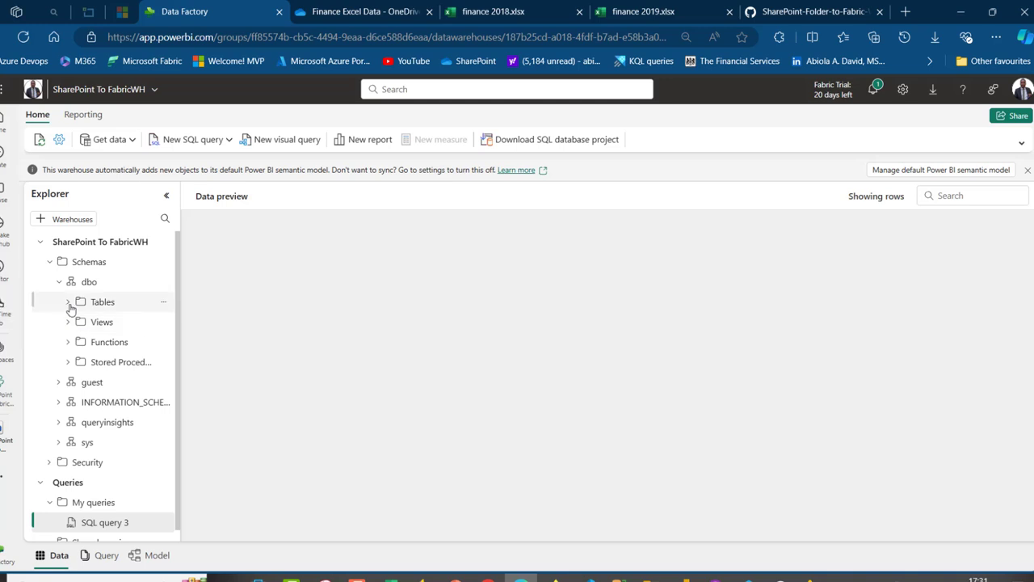
click(70, 302)
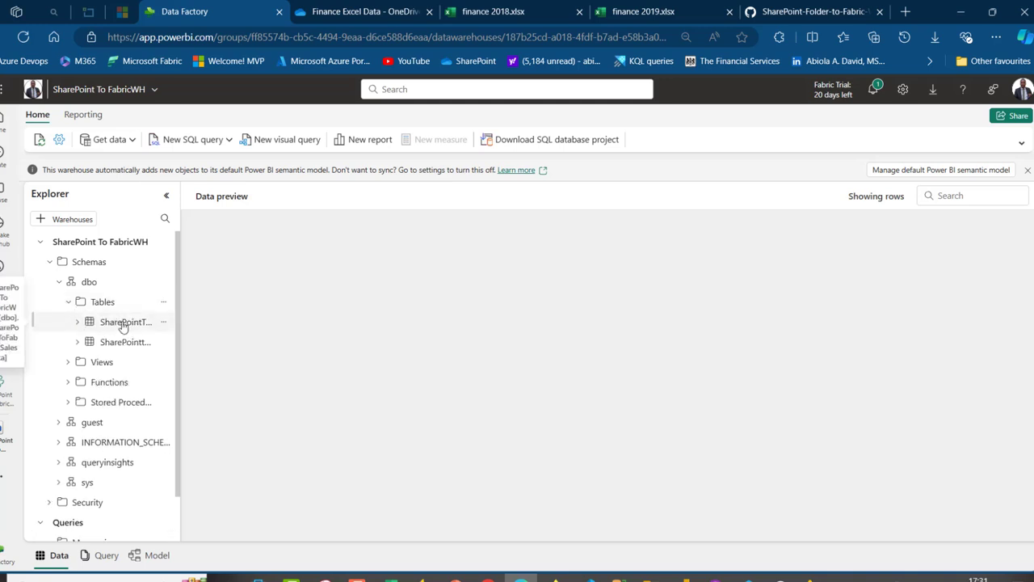
click(128, 325)
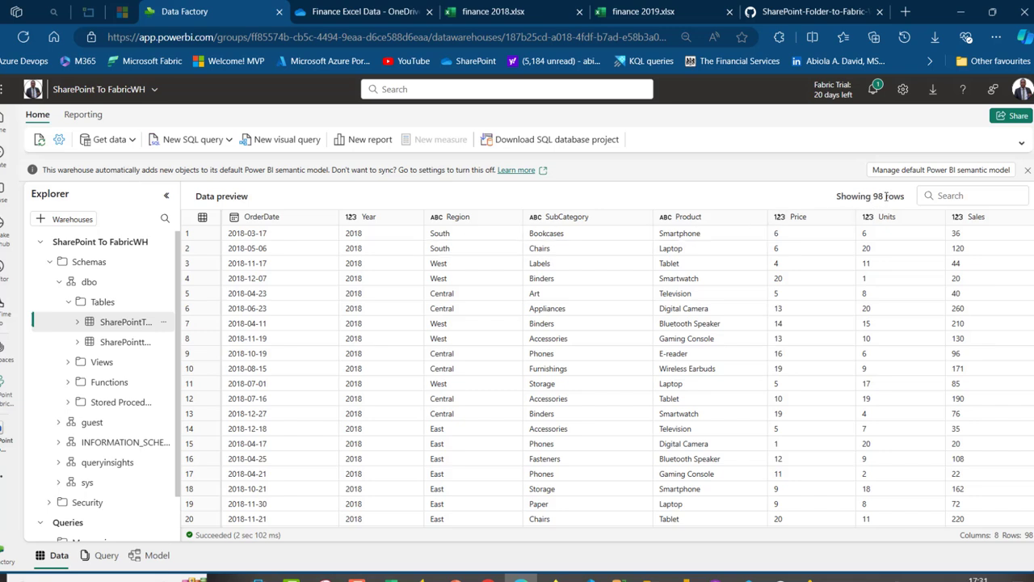
click(960, 197)
text(2019)
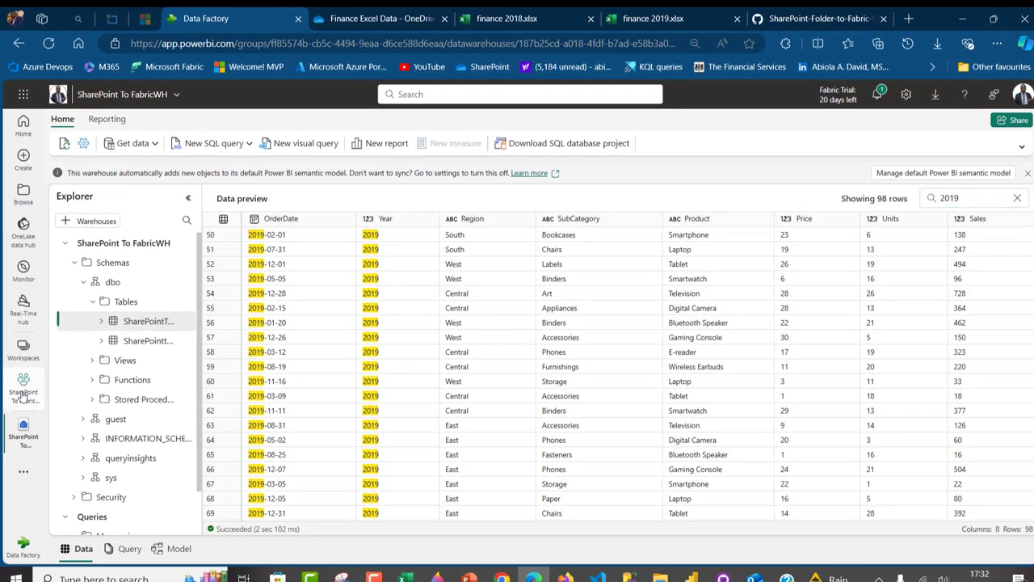
click(23, 392)
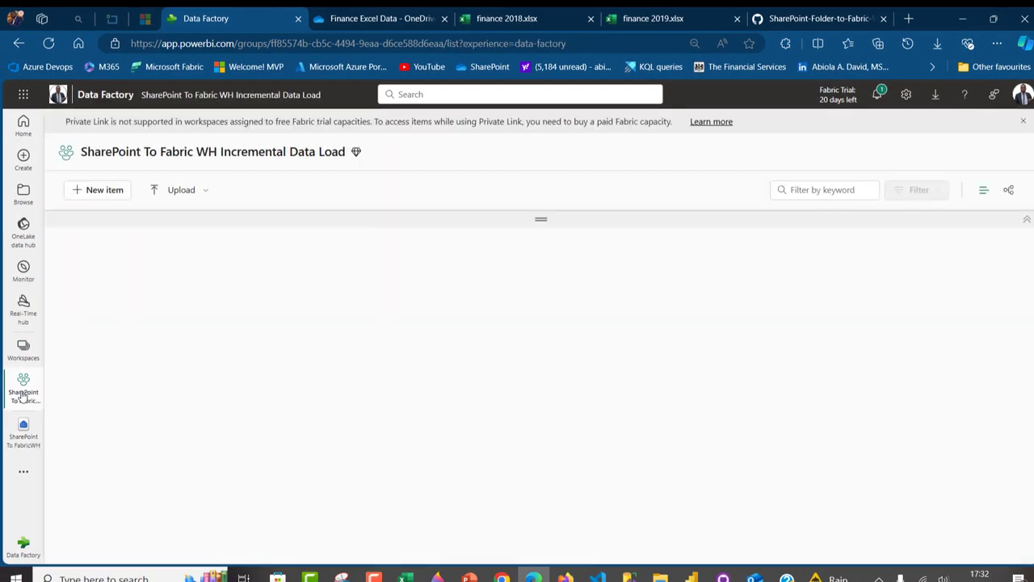
Create a new data pipeline named 'SharePoint to Fabric Pipeline'
click(104, 192)
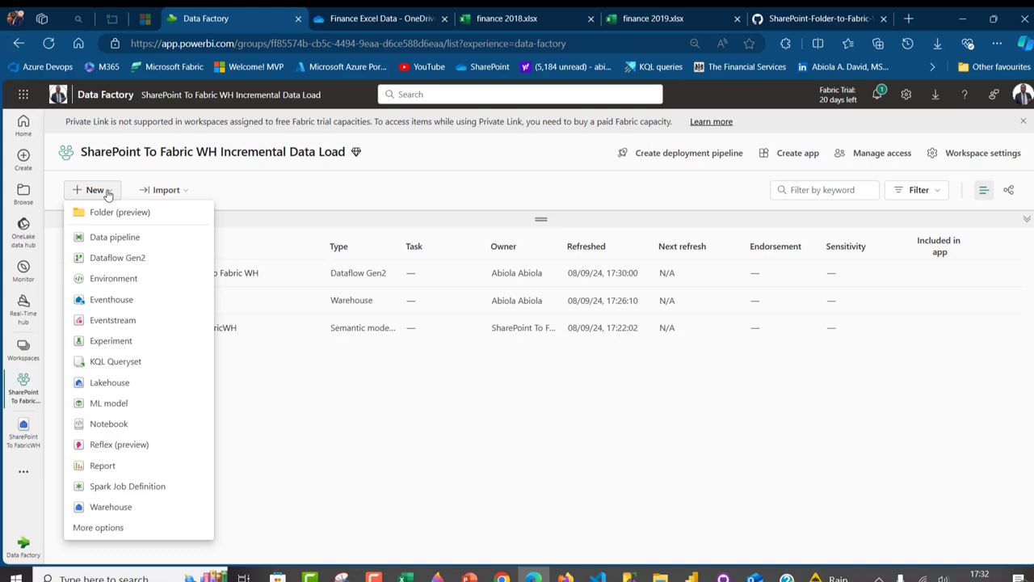
click(131, 237)
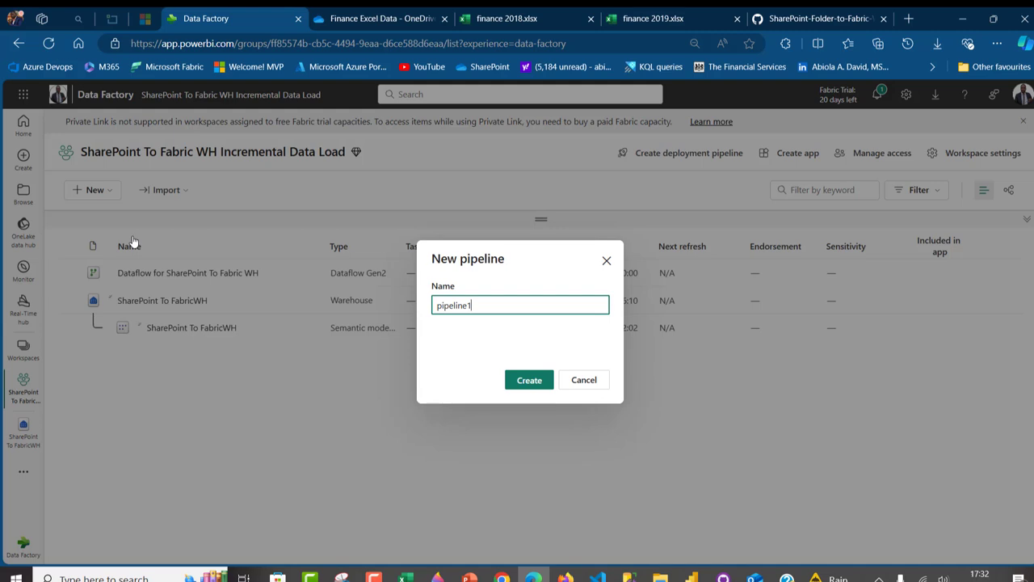
double_click(521, 303)
text(SharePoint to Fabric Pipeline)
click(528, 379)
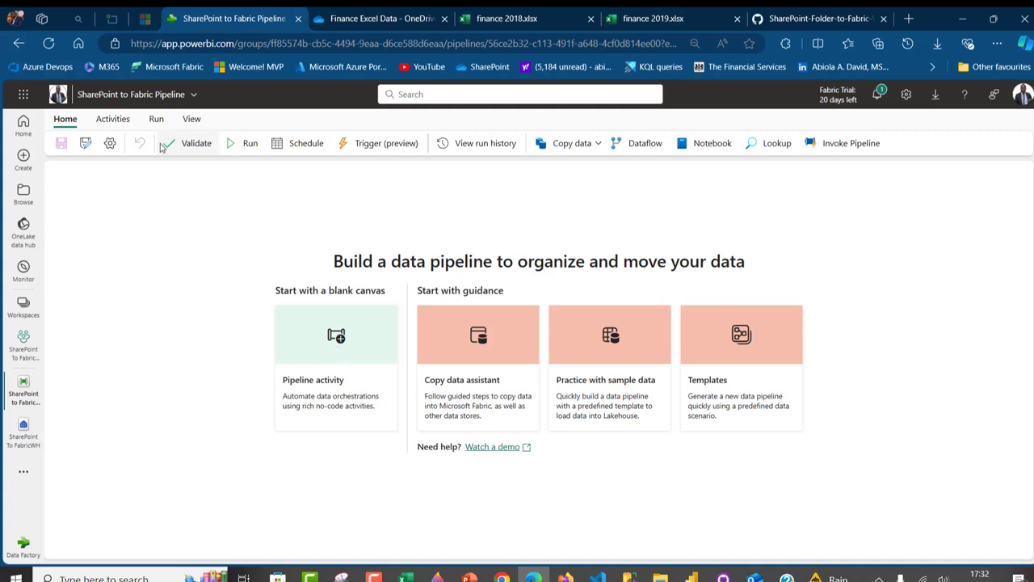
Add a Copy data activity and place Copy data1 in the centre of the canvas
click(353, 339)
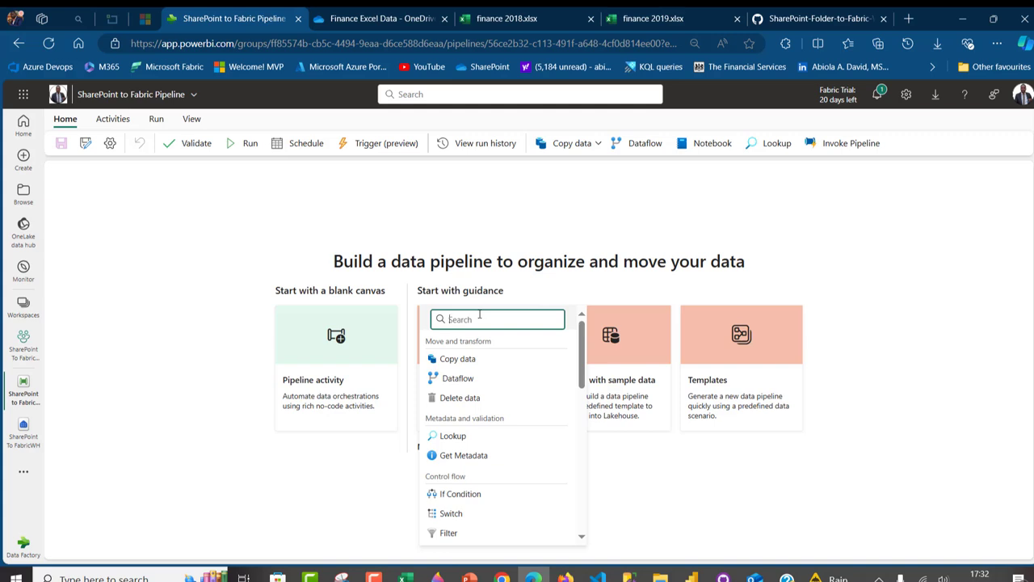
click(456, 359)
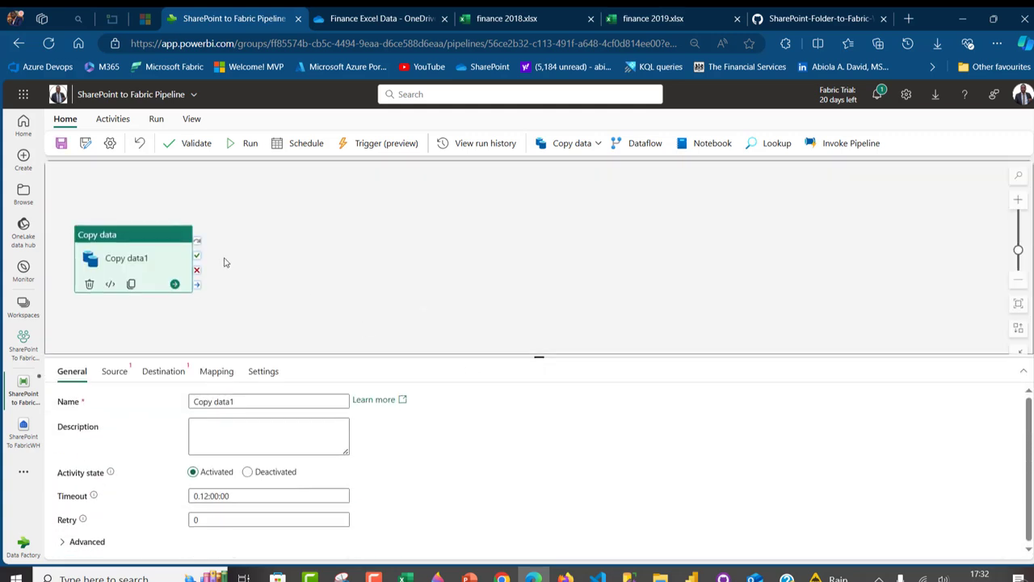
drag(154, 237, 509, 224)
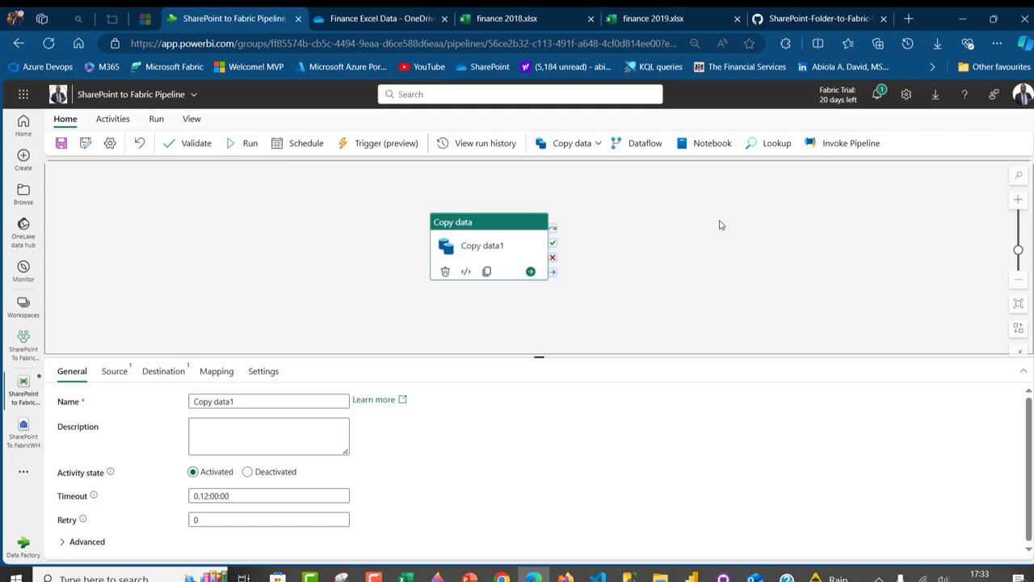
Add a Dataflow activity left of Copy data1 and link it to run Copy data on success
click(103, 119)
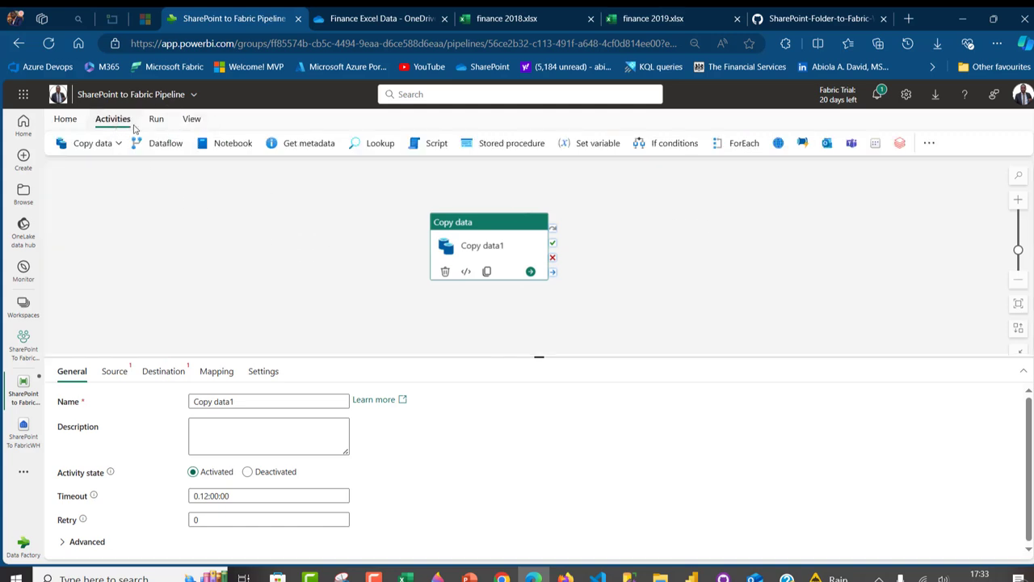
click(165, 143)
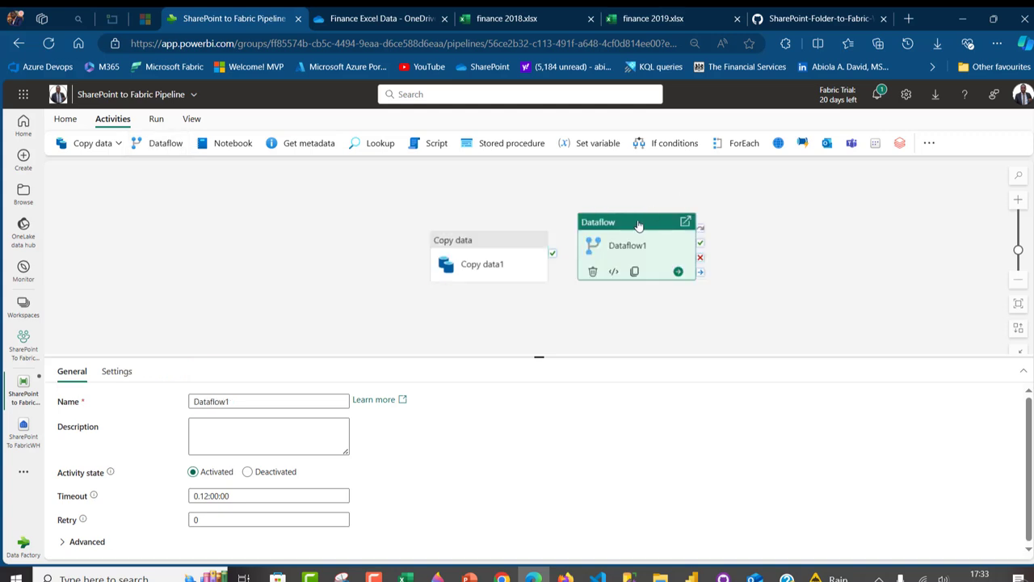
drag(640, 221, 286, 200)
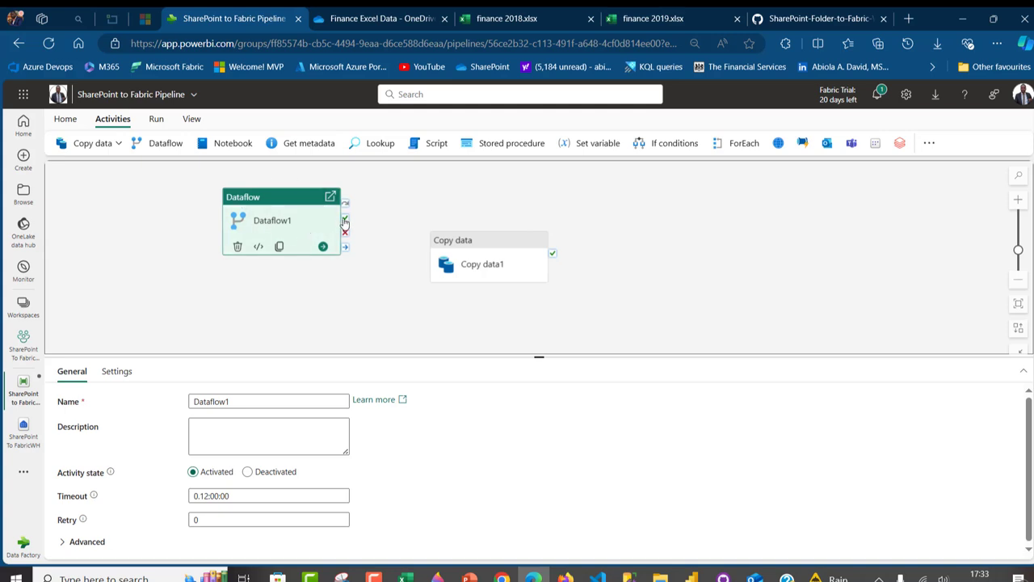
drag(345, 219, 485, 241)
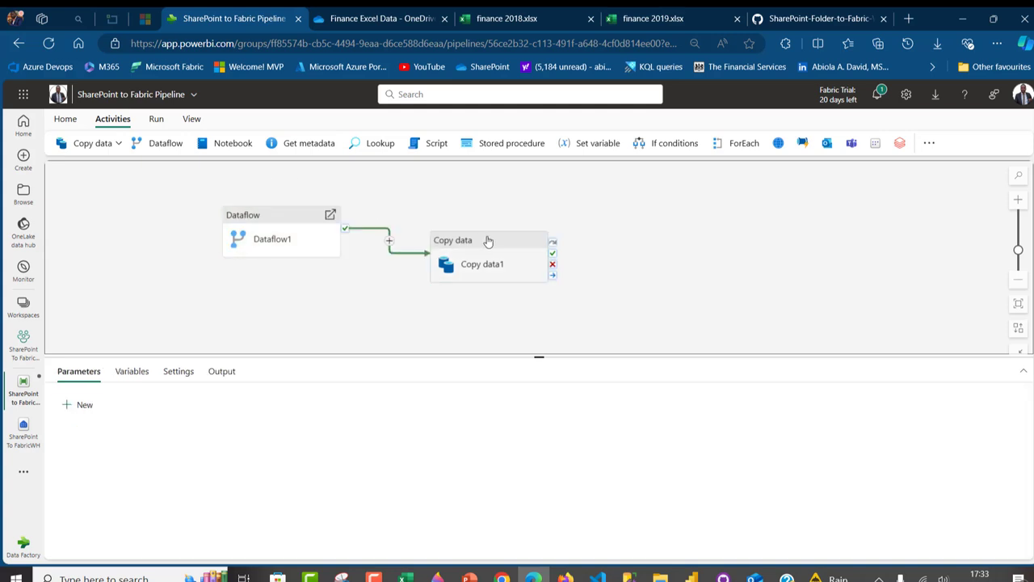
click(554, 248)
click(287, 215)
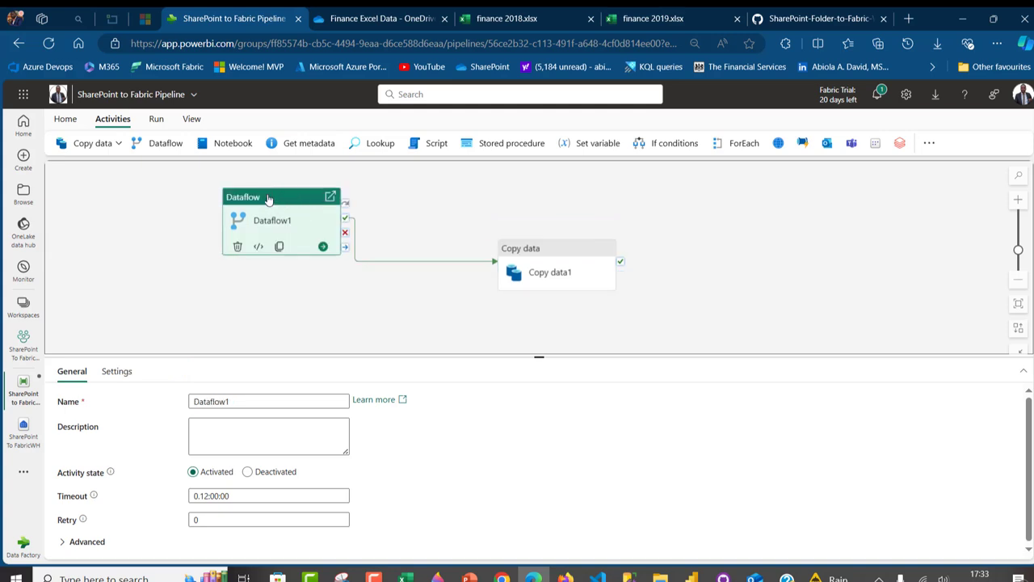
Rename the Dataflow activity to 'Dataflow for SharePoint To Fabric WH'
click(248, 400)
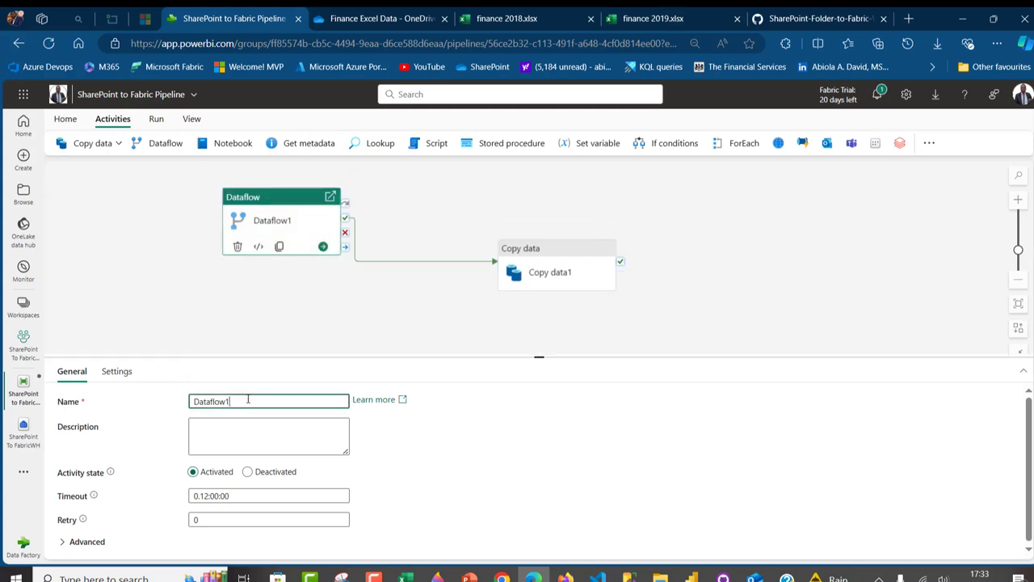
key(BackSpace)
text(for Shar)
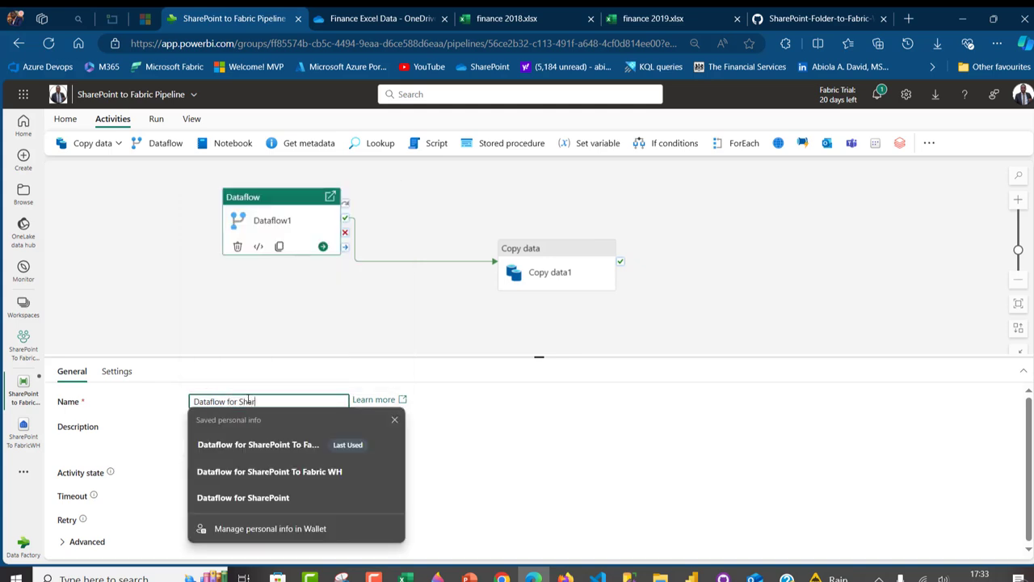
text(ePoint t)
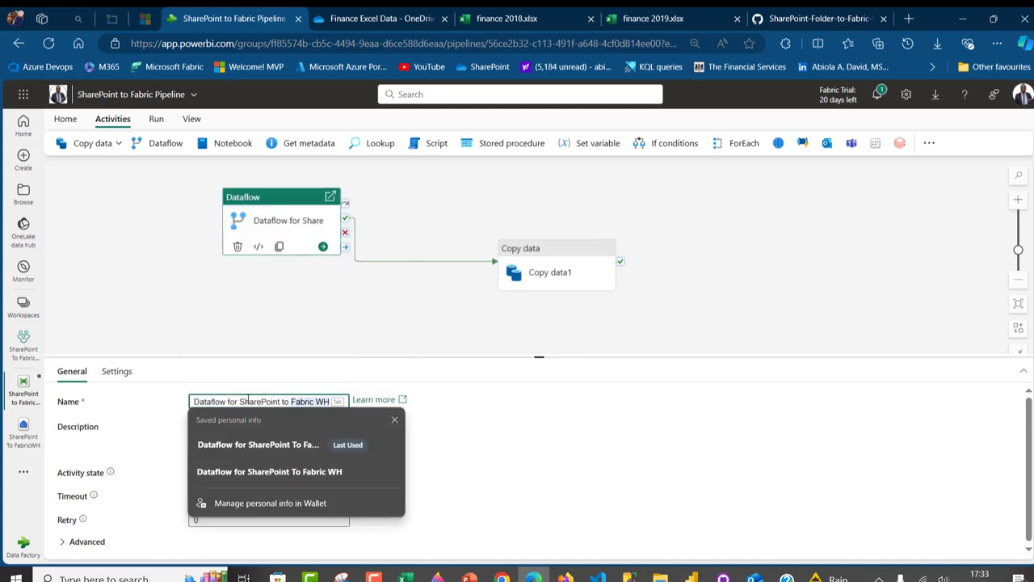
text(o)
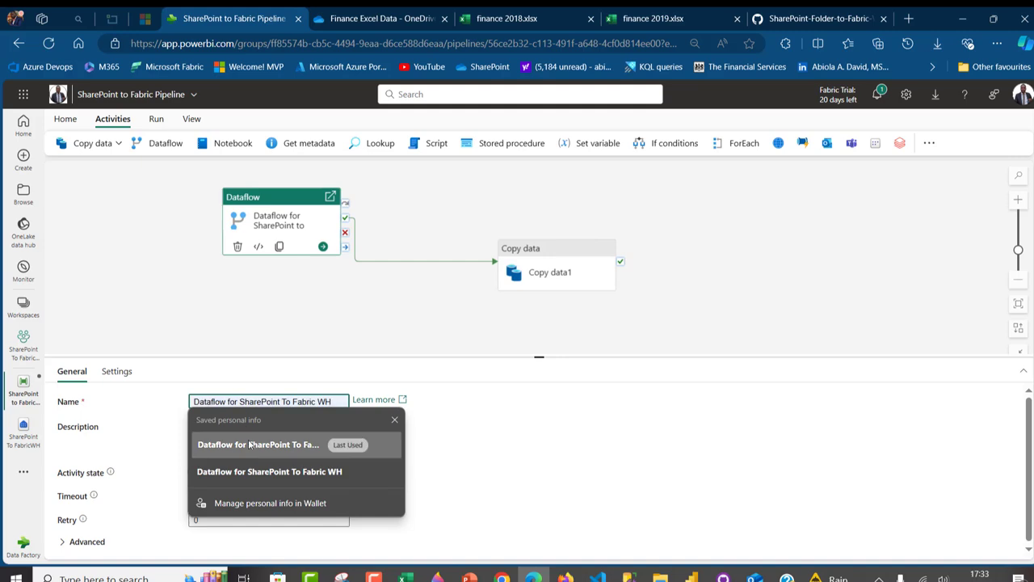
click(251, 471)
Set the Dataflow activity to run the Dataflow for SharePoint To Fabric WH dataflow
click(132, 374)
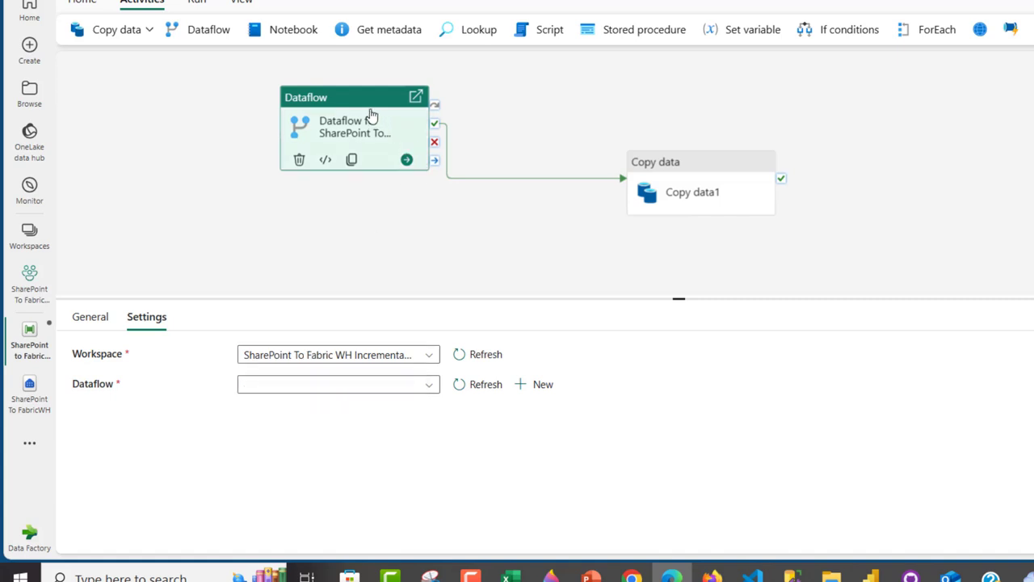
click(428, 385)
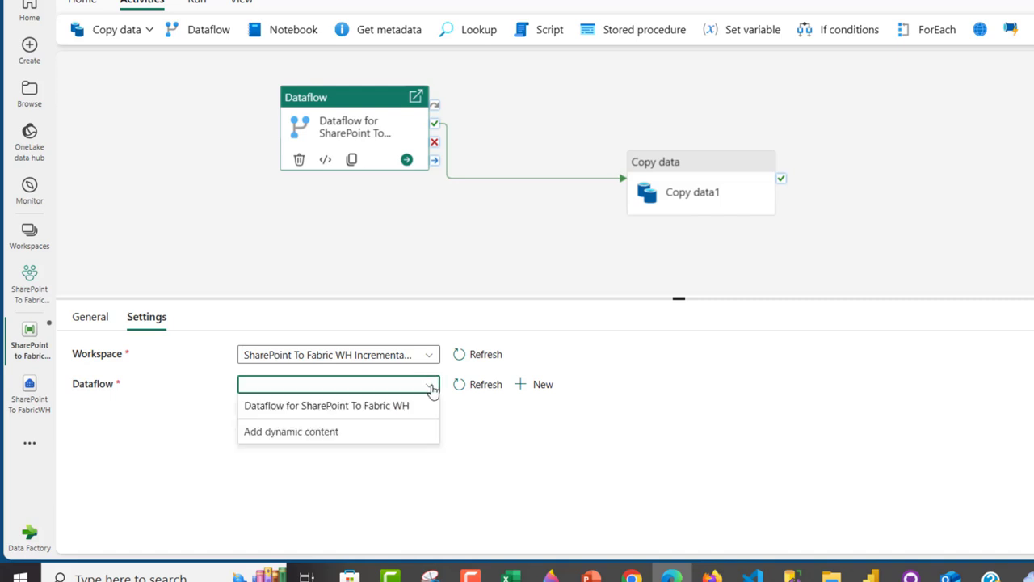
click(380, 406)
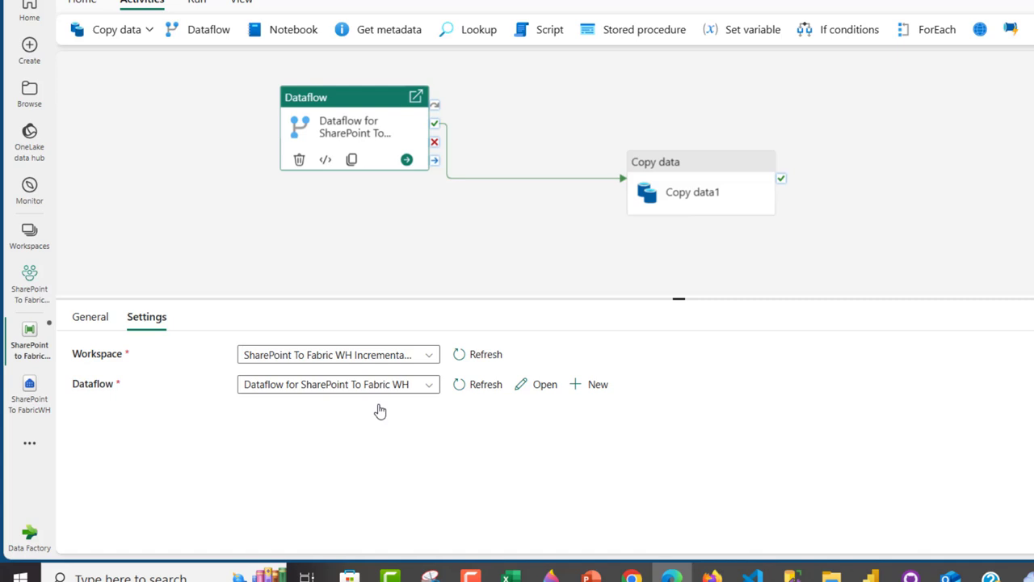
click(484, 32)
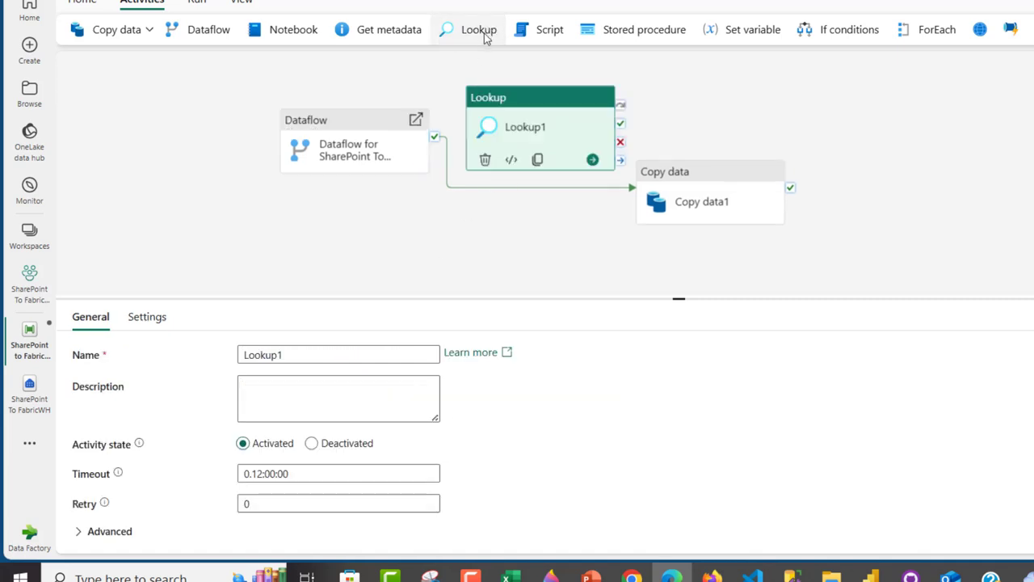
Add a second Lookup, move Lookup1 below the Dataflow activity, and rename it OldWaterMarkLookup
click(476, 36)
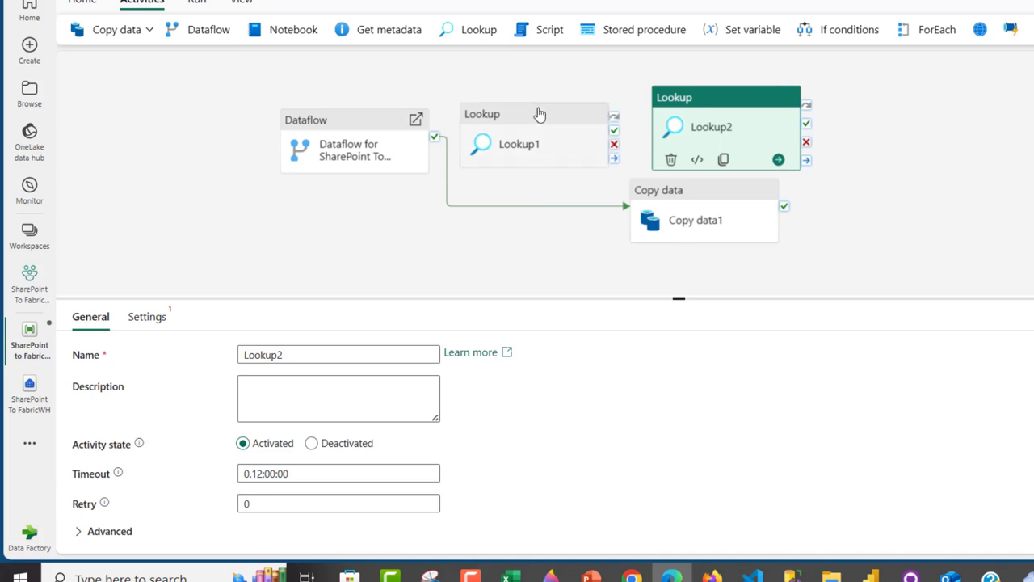
drag(536, 108, 282, 210)
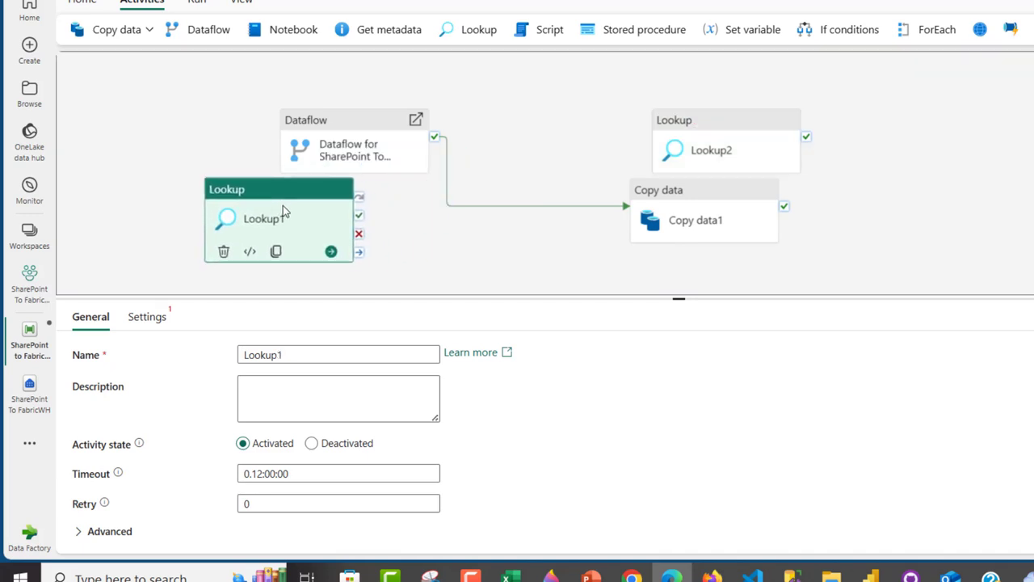
click(305, 358)
drag(305, 358, 117, 379)
text(Old)
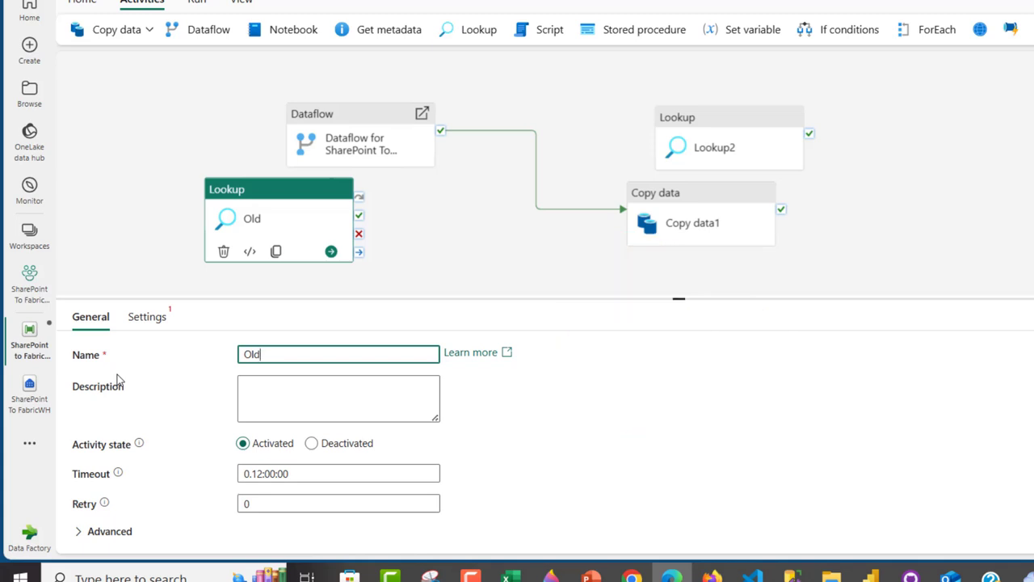
text(WaterMarkLookup)
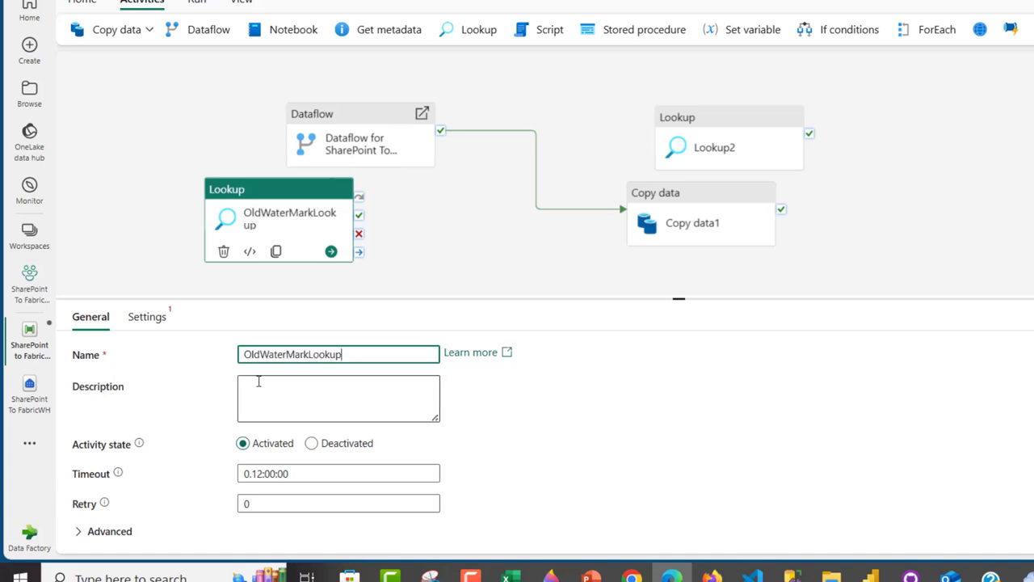
click(152, 320)
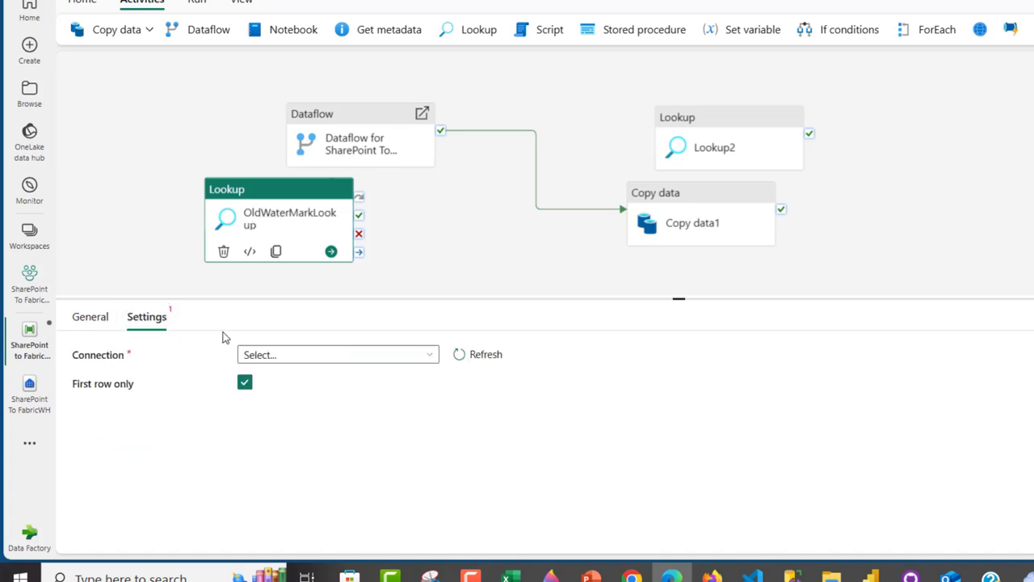
Connect OldWaterMarkLookup to the SharePoint To FabricWH warehouse using a custom query
click(300, 355)
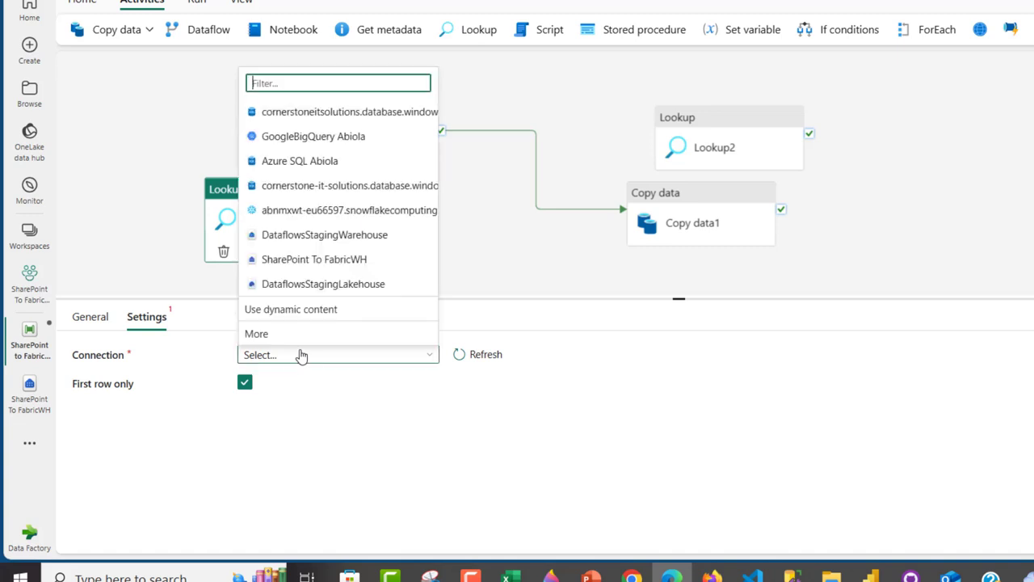
click(360, 266)
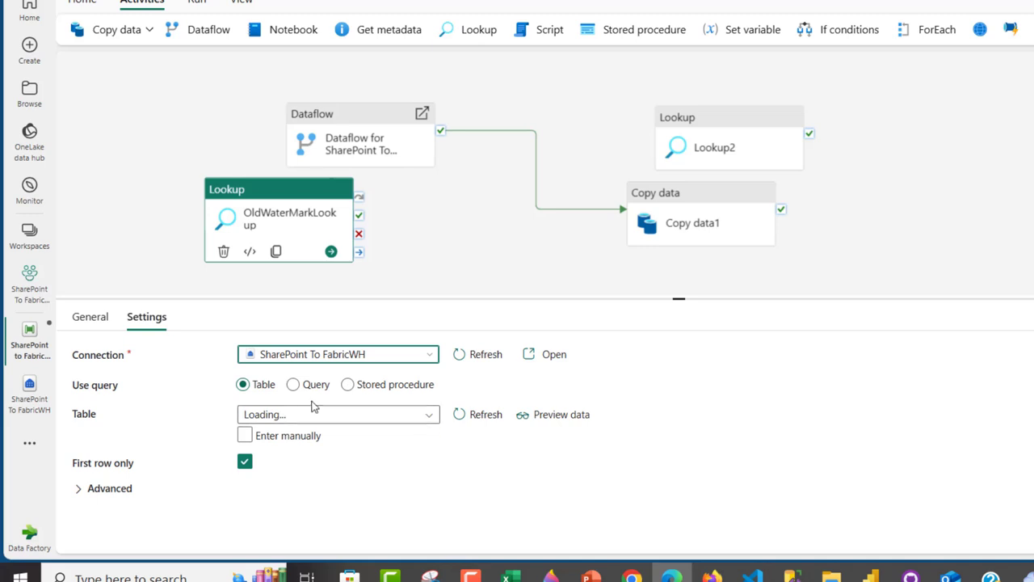
click(293, 385)
click(321, 423)
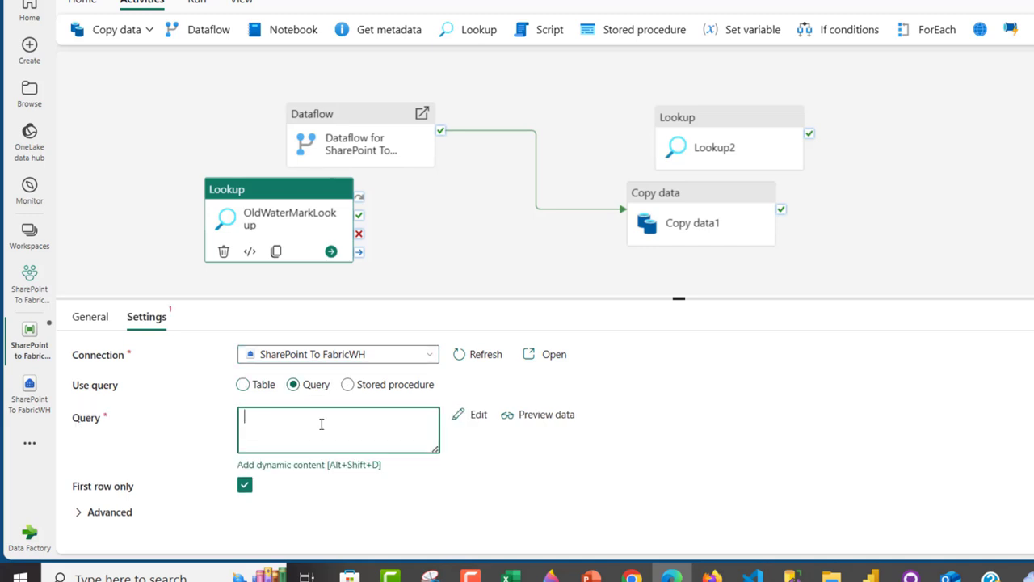
Start the lookup query expression with SELECT and MAX() on separate lines
click(320, 466)
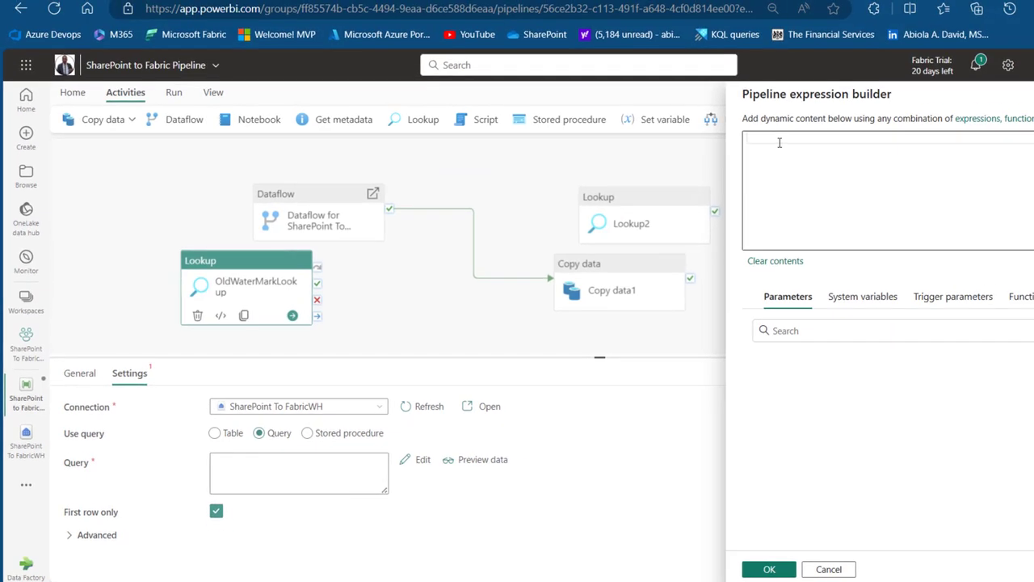
click(780, 142)
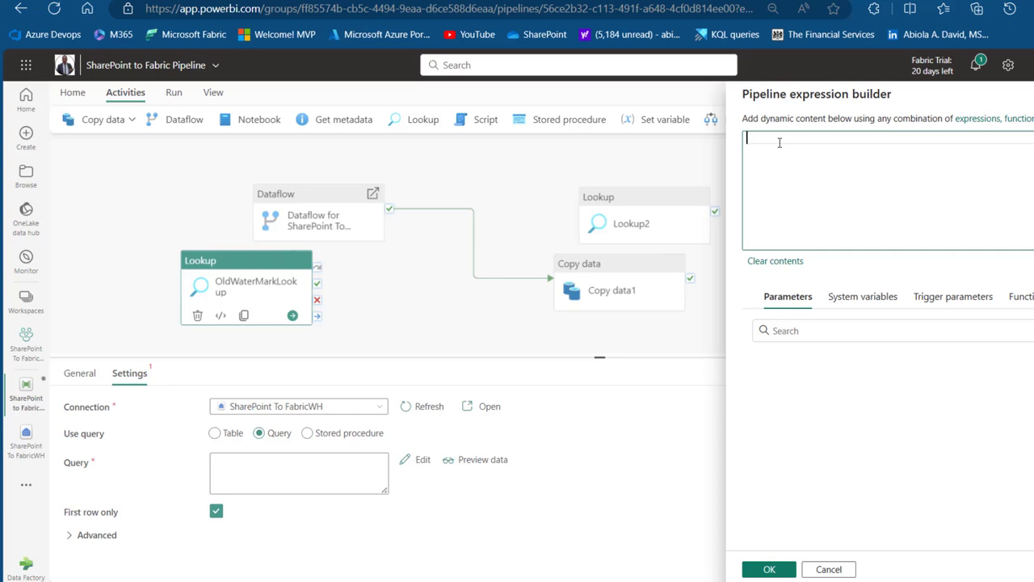
text(SELECT)
key(Return)
text(MAX()
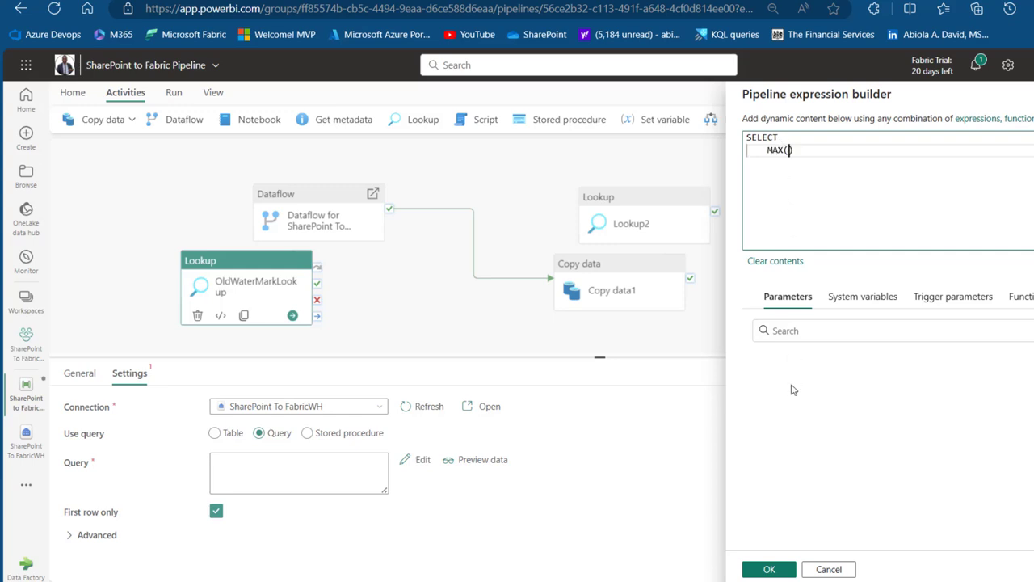
click(774, 569)
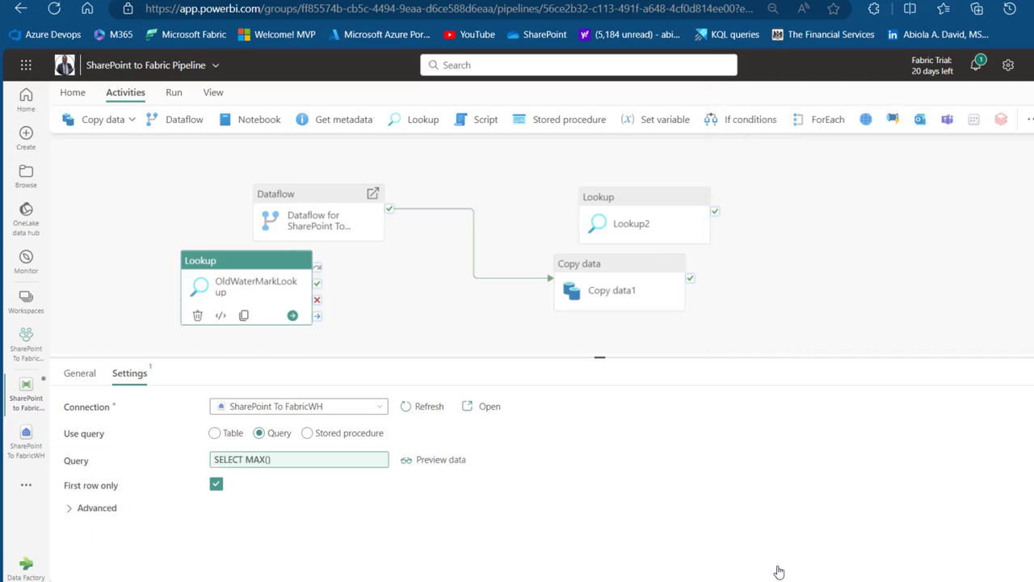
click(25, 449)
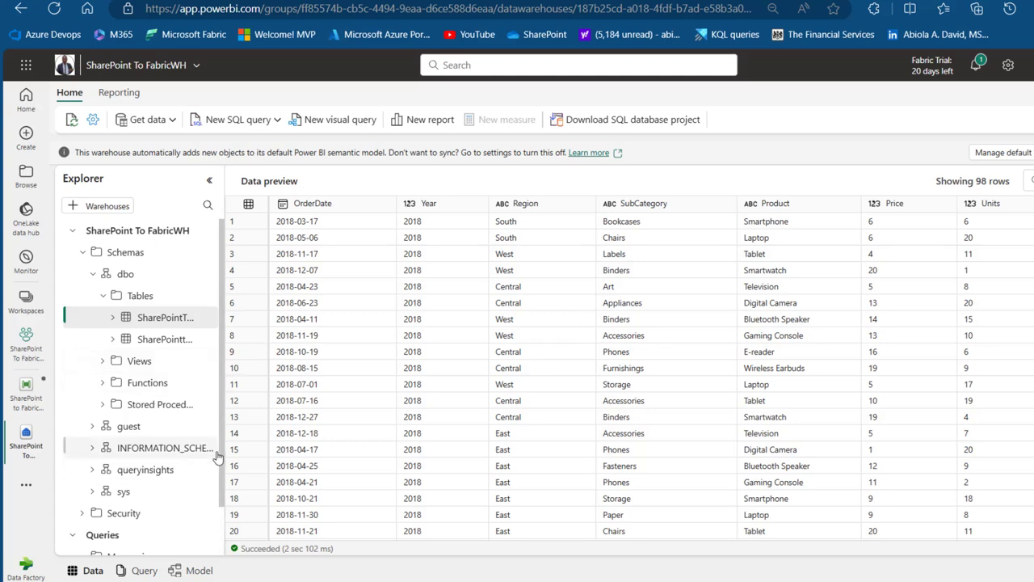
scroll(220, 457, down, 2)
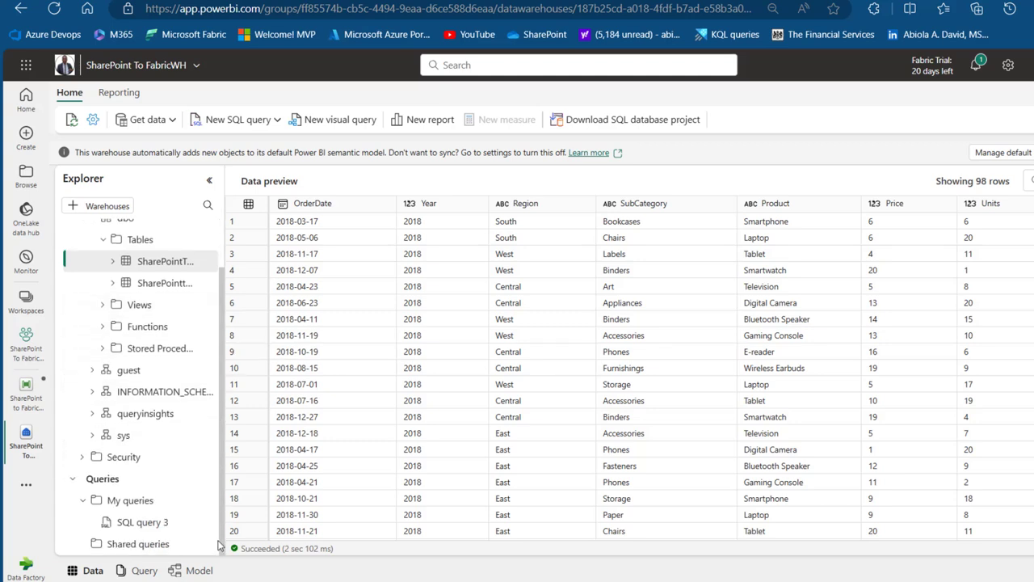
click(161, 524)
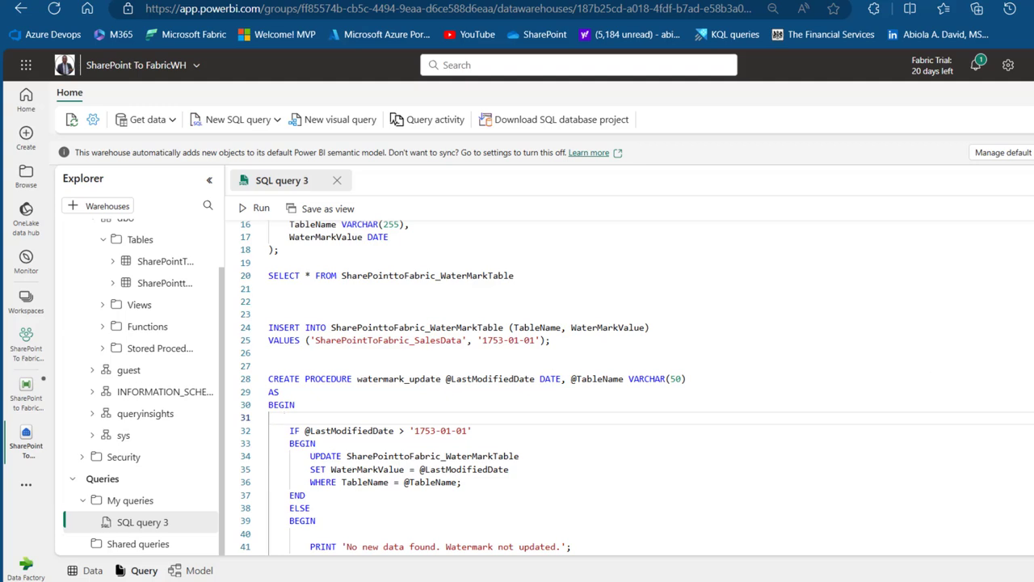
scroll(637, 388, up, 5)
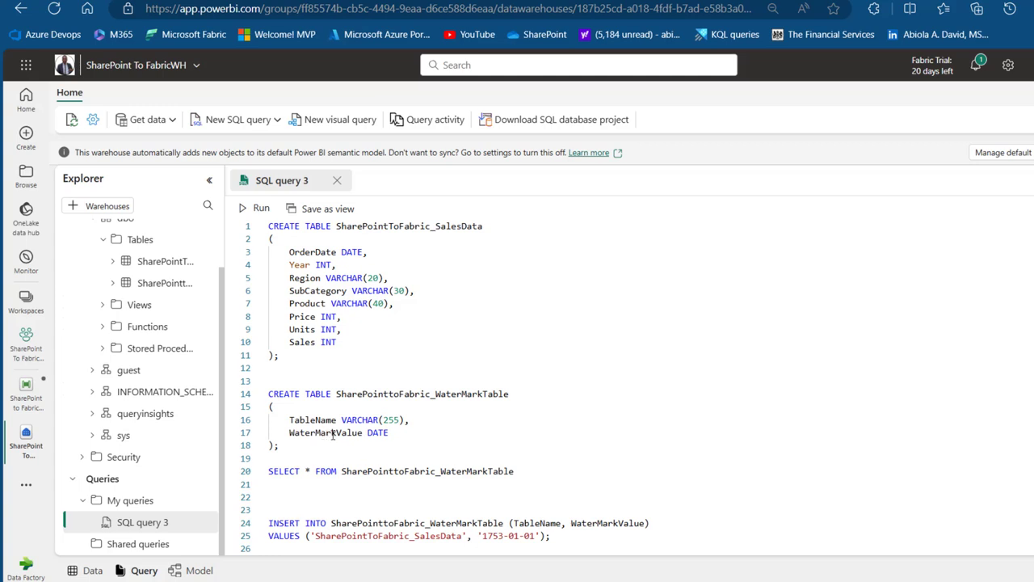
double_click(334, 433)
key(ctrl+c)
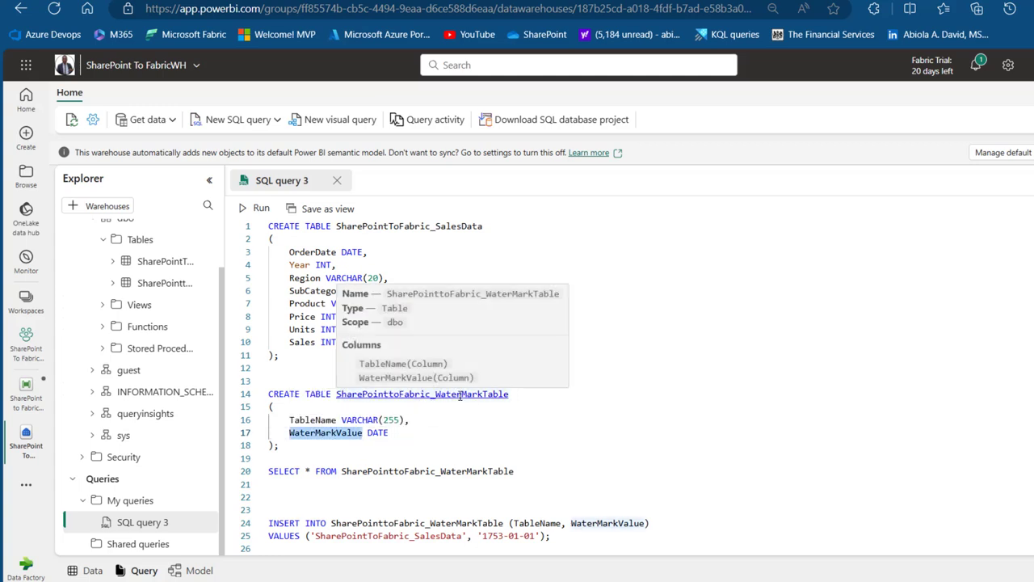
Paste WaterMarkValue inside MAX() in the OldWaterMarkLookup query
click(26, 400)
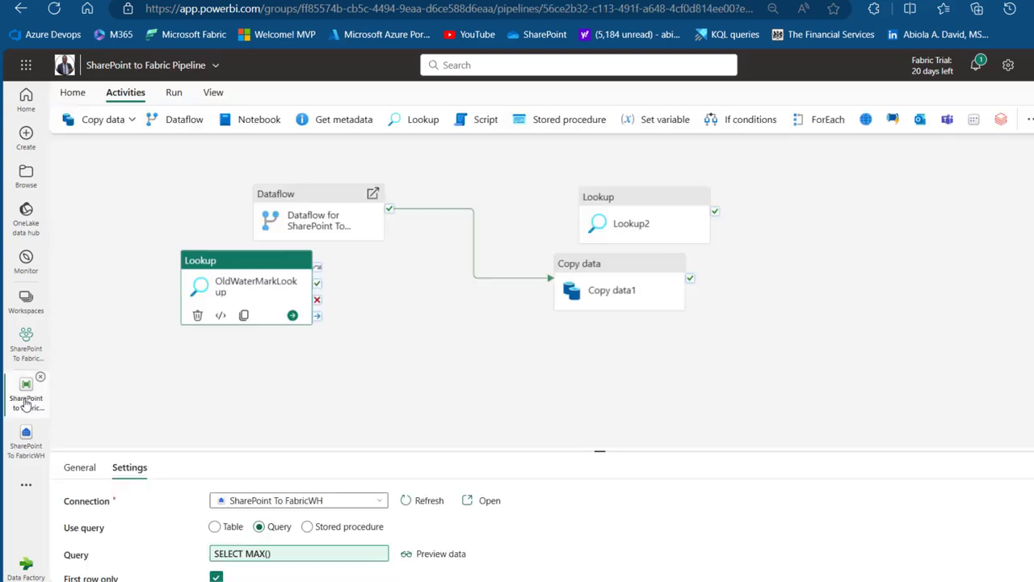
click(255, 459)
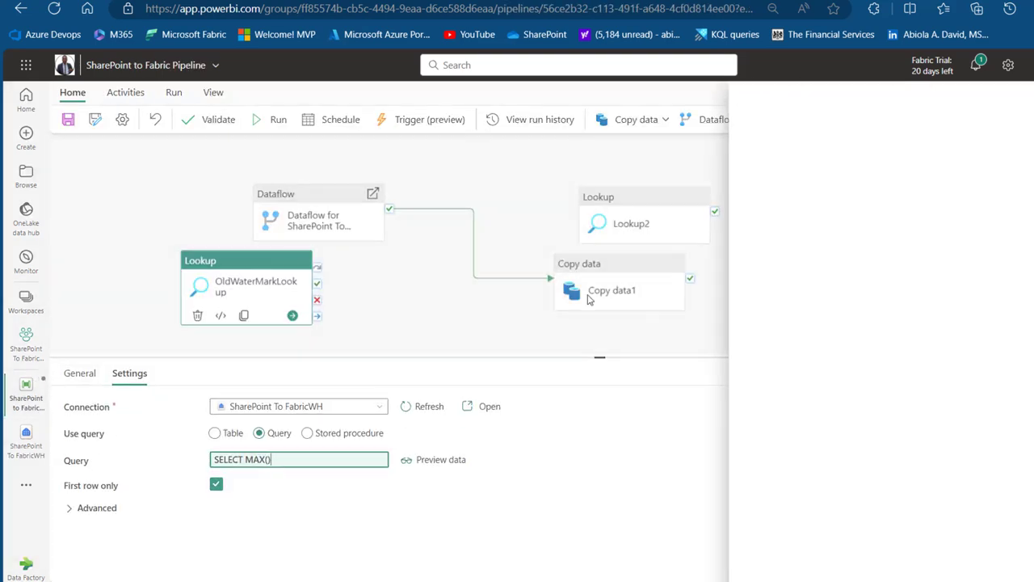
click(790, 150)
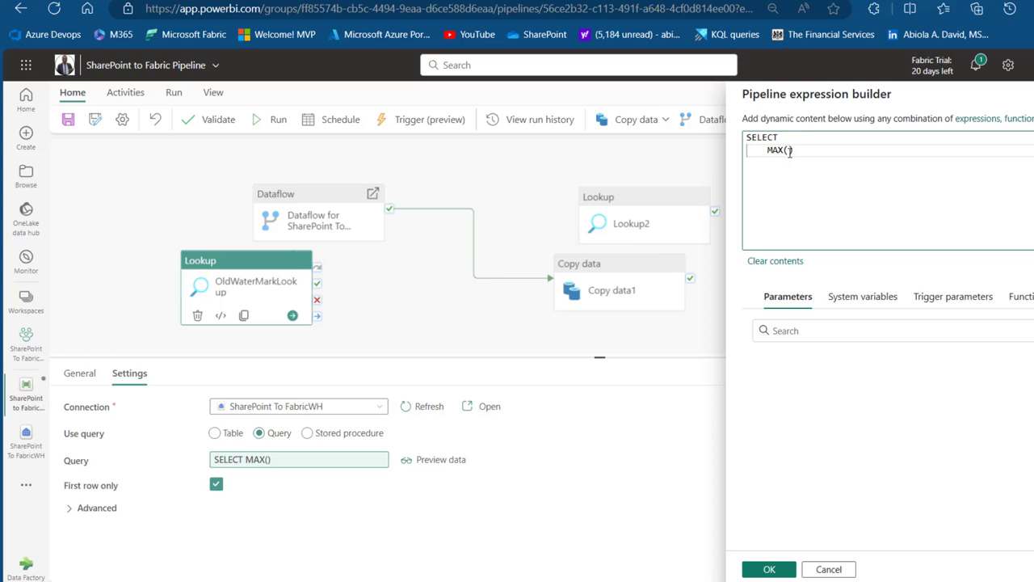
key(ctrl+v)
Add the alias AS OldWaterMarkValue and a FROM line to the query
text(AS OldWater)
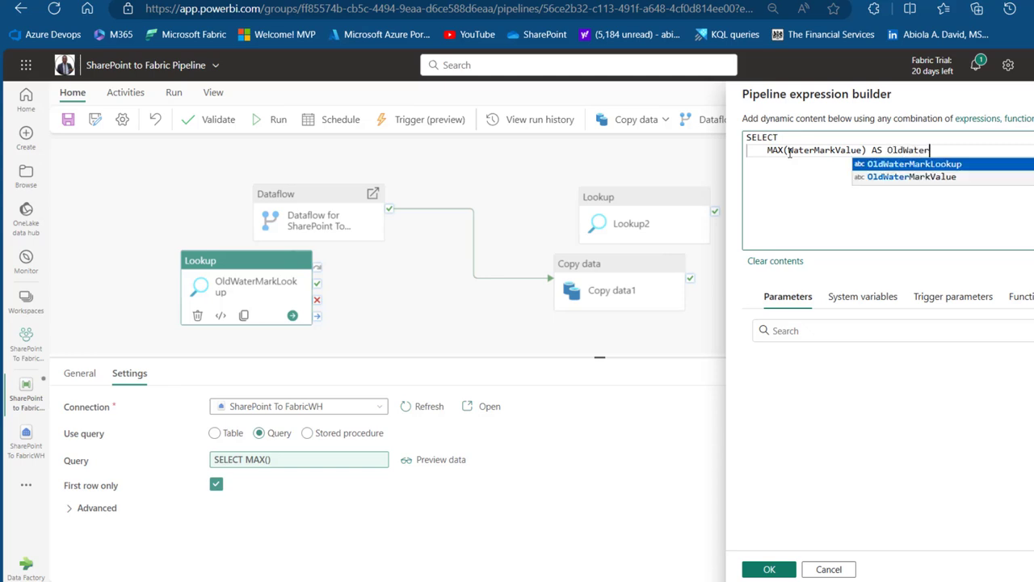
key(Down)
key(Return)
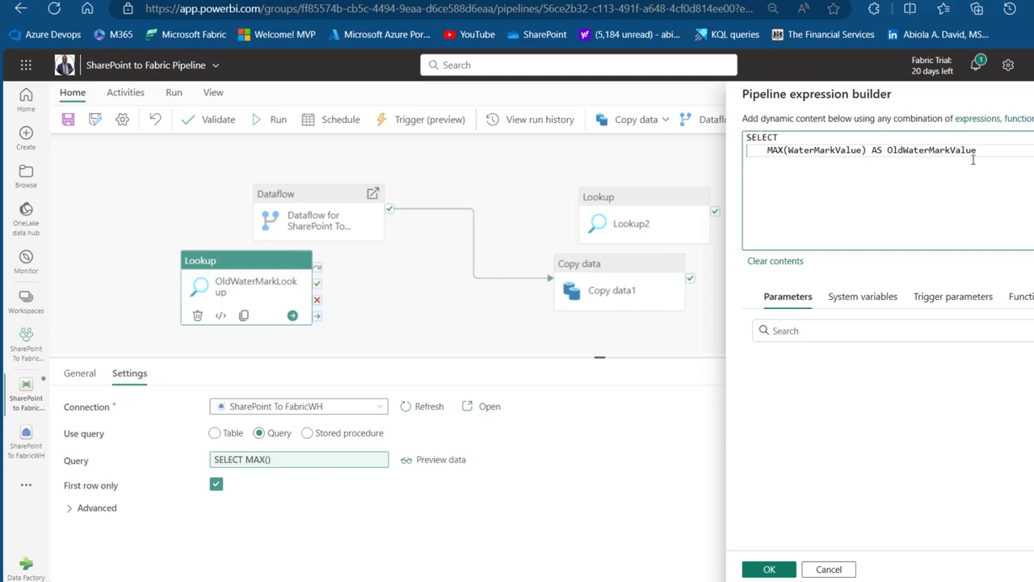
key(Return)
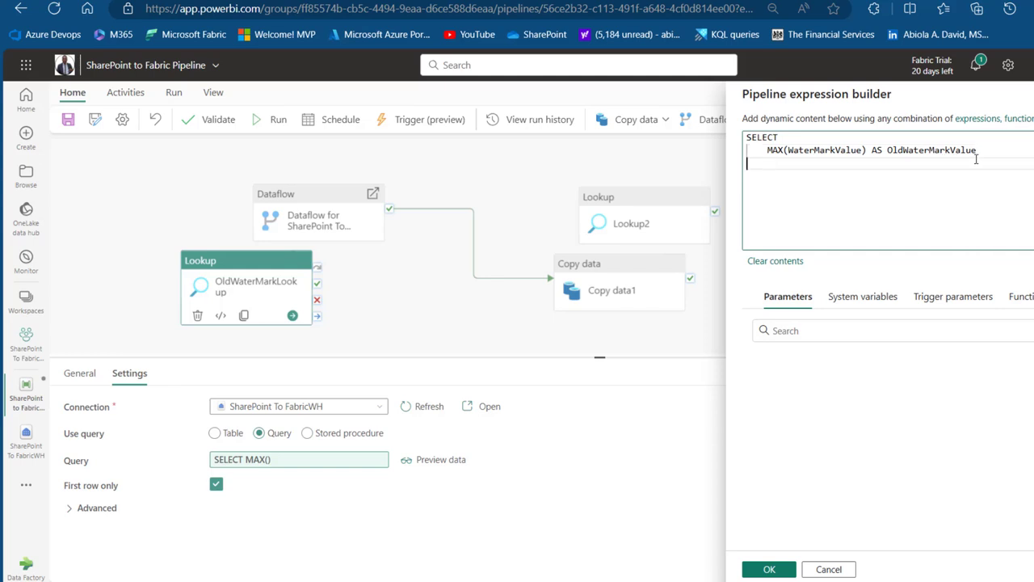
text(FROM)
key(Return)
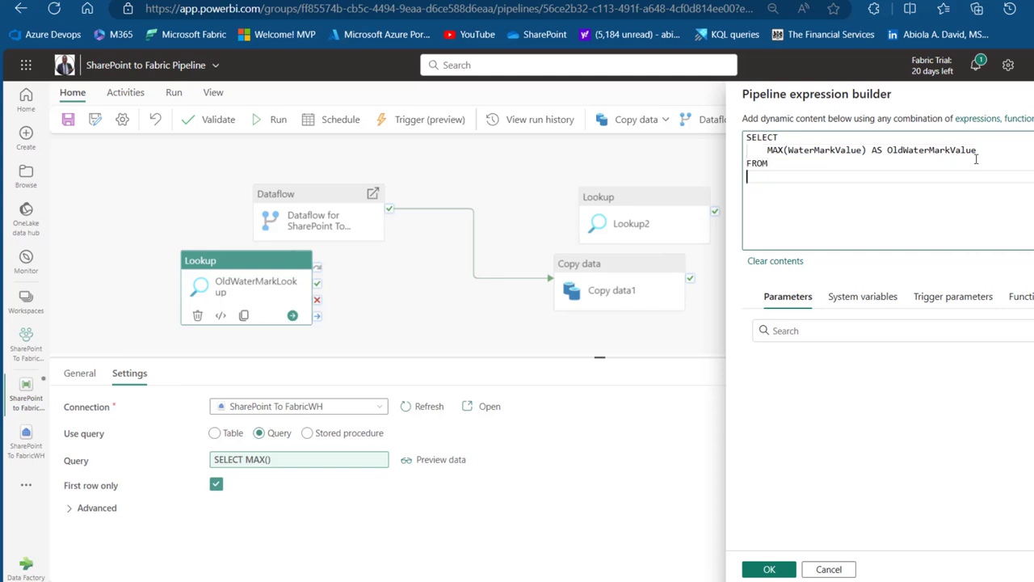
click(770, 569)
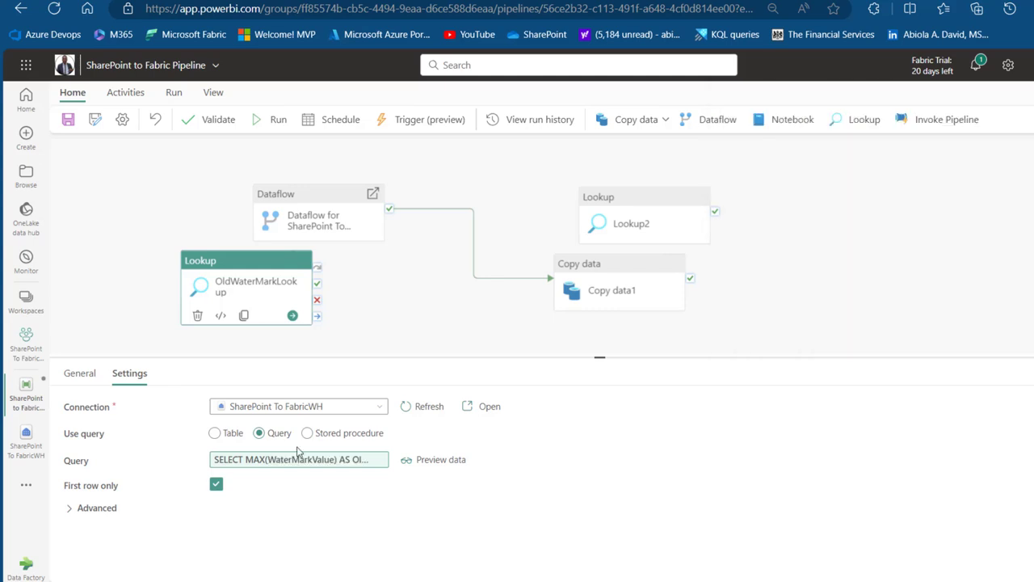
click(25, 436)
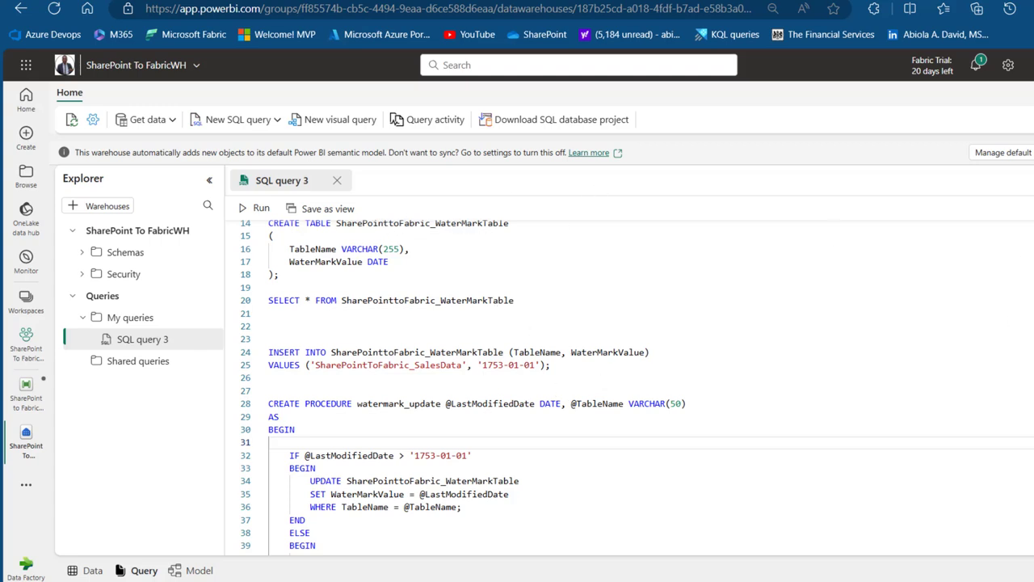
Copy the SharePointtoFabric_WaterMarkTable name from SQL query 3 and return to the pipeline
scroll(516, 276, up, 2)
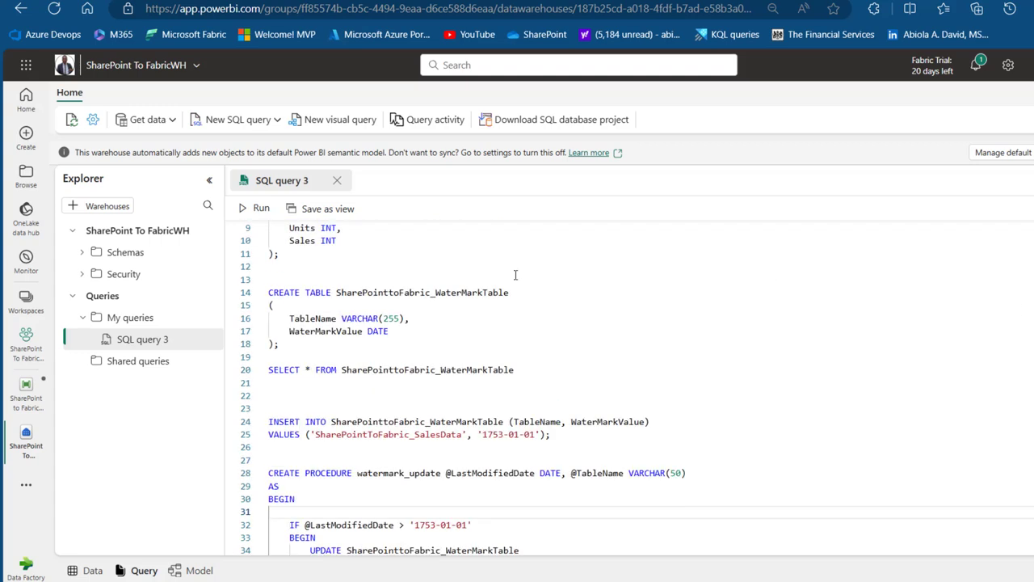
double_click(409, 295)
key(ctrl+c)
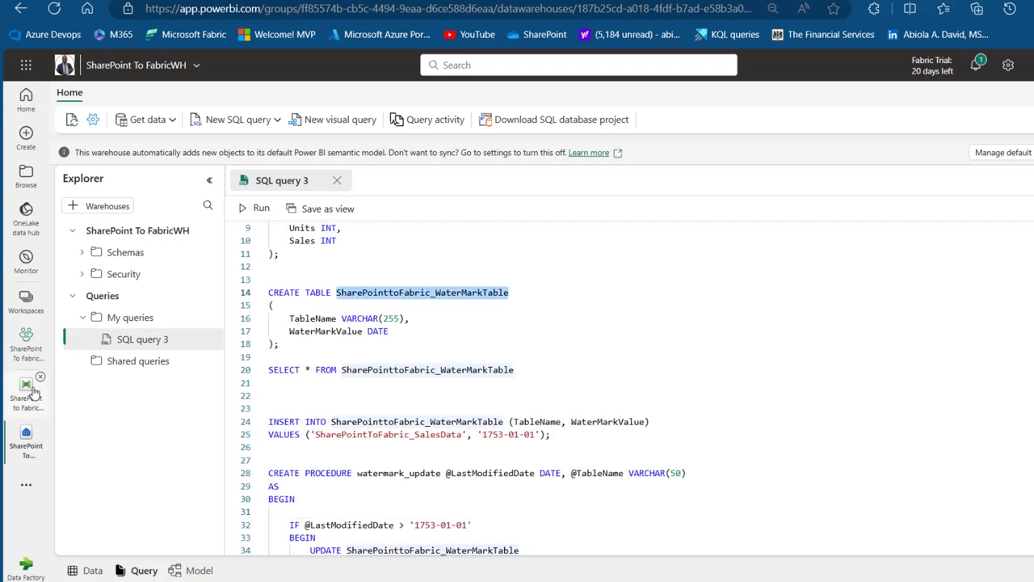
click(26, 397)
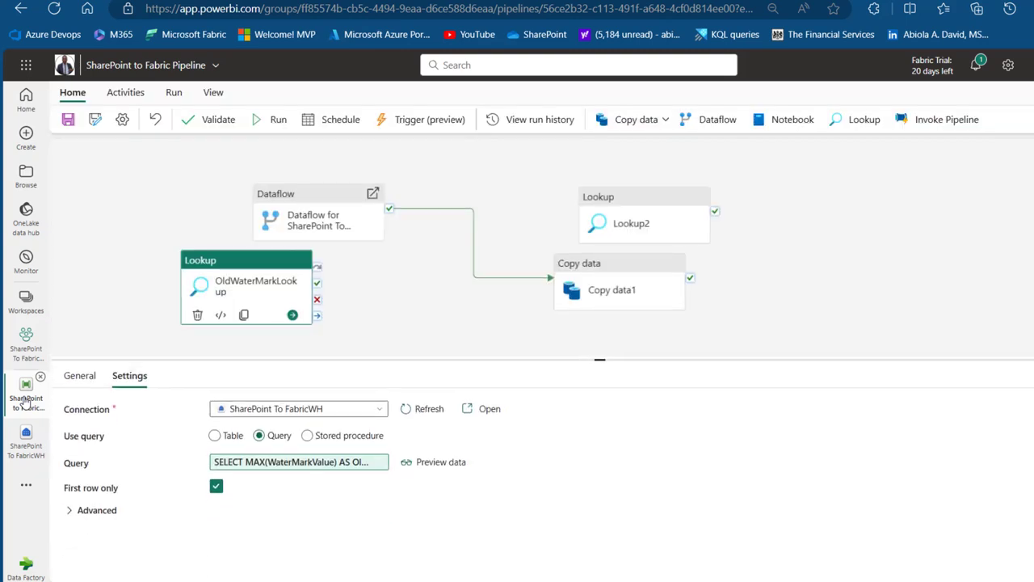
Finish the query with FROM SharePointtoFabric_WaterMarkTable and preview it, returning 01/01/1753
click(335, 460)
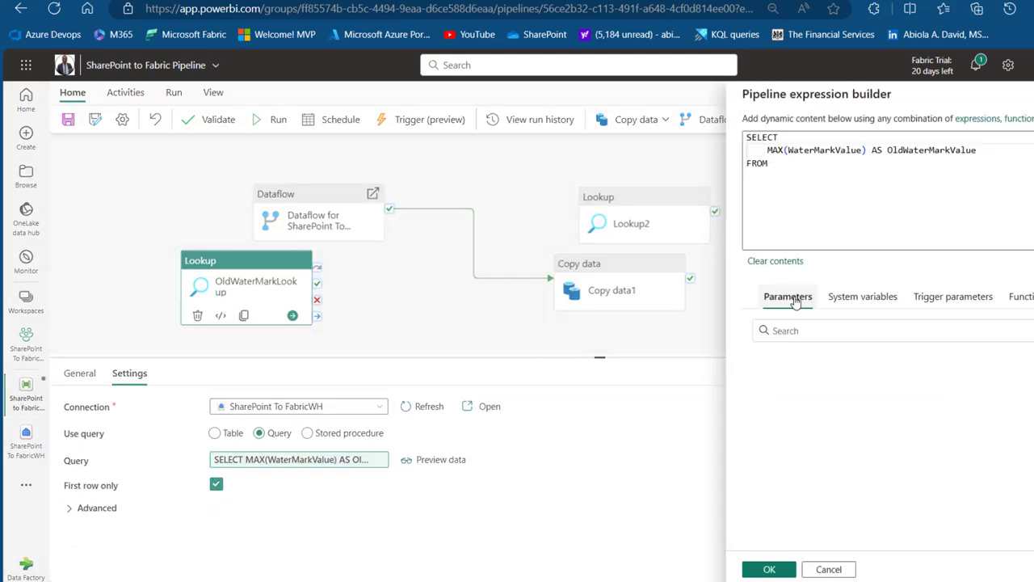
click(801, 174)
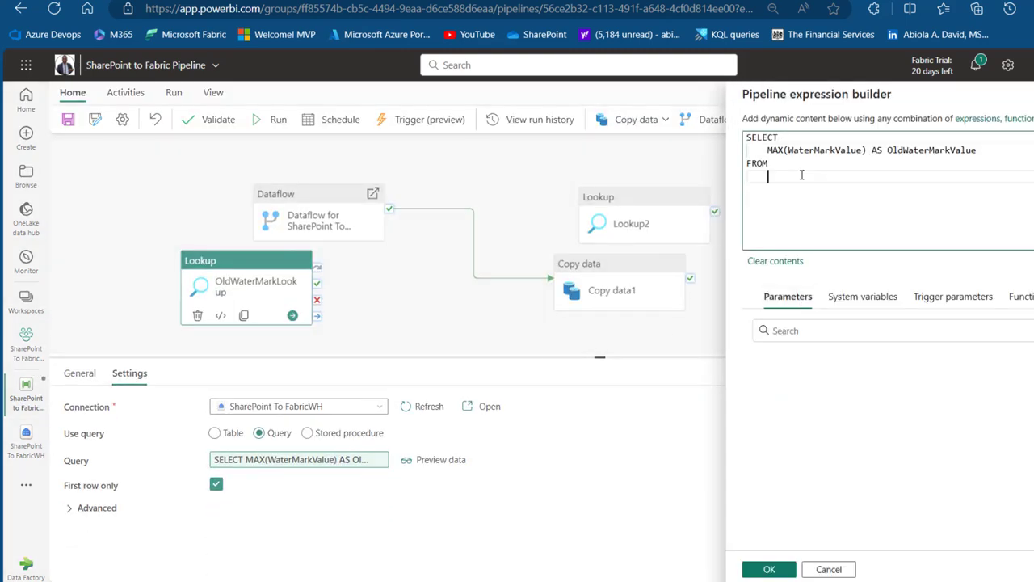
key(ctrl+v)
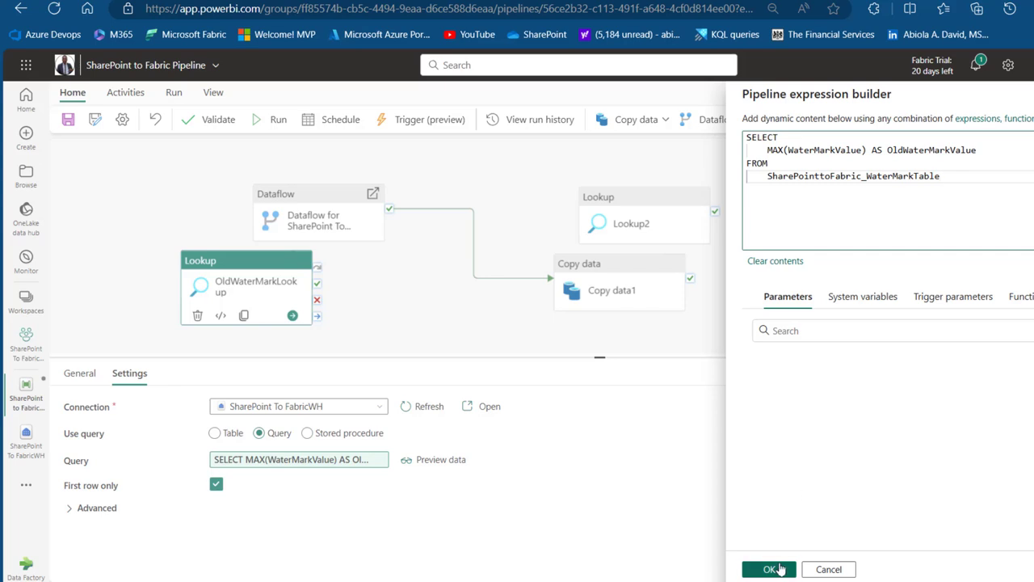
click(780, 571)
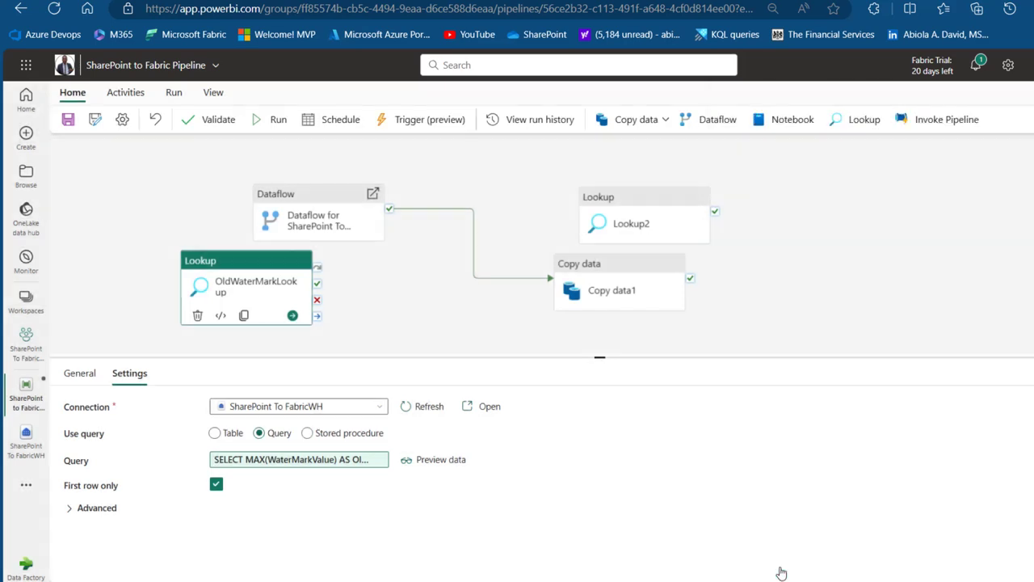
click(447, 464)
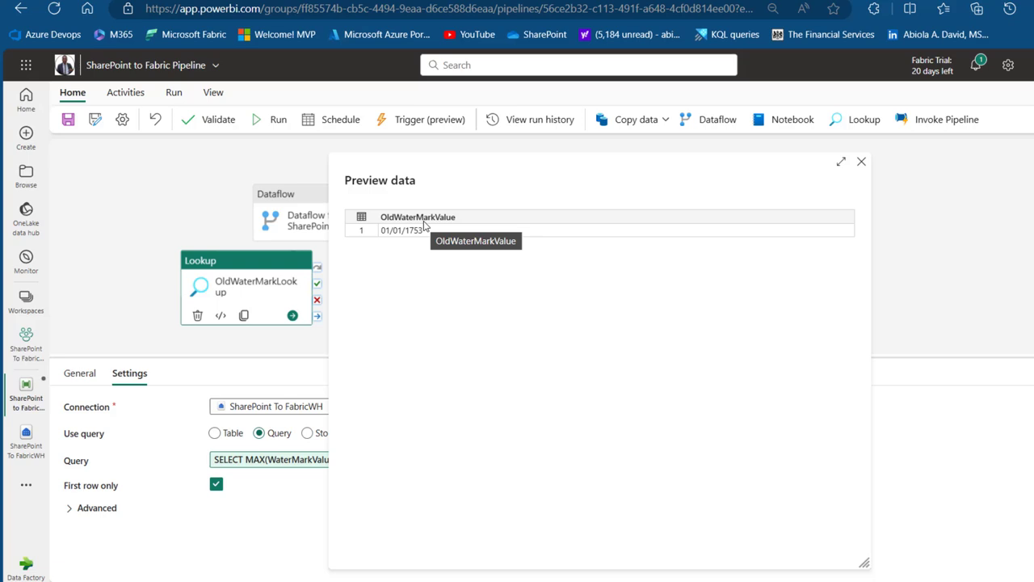
click(862, 163)
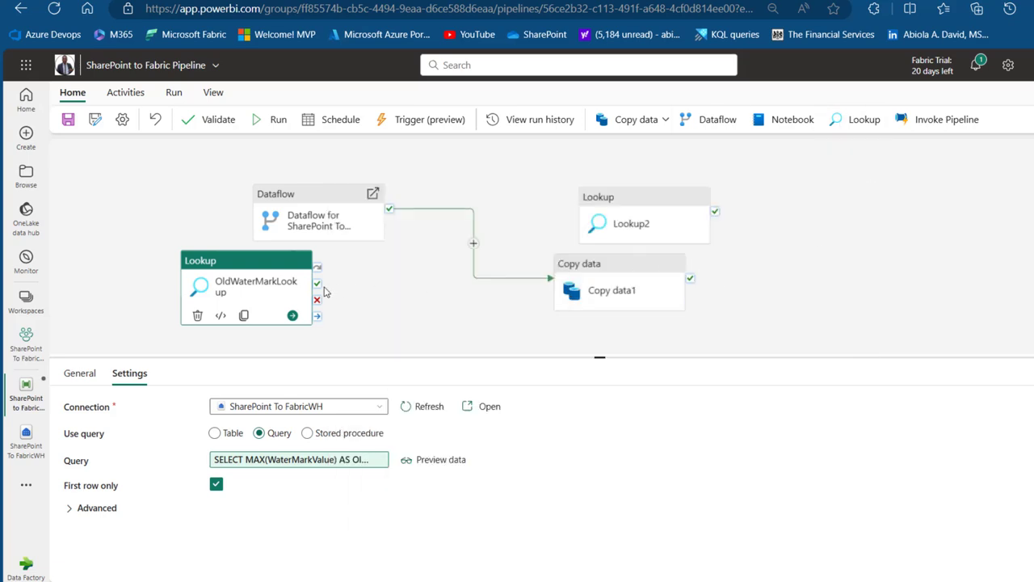
Link OldWaterMarkLookup's success to Copy data1, reposition Lookup2, and copy OldWaterMarkLookup's name
drag(320, 288, 610, 299)
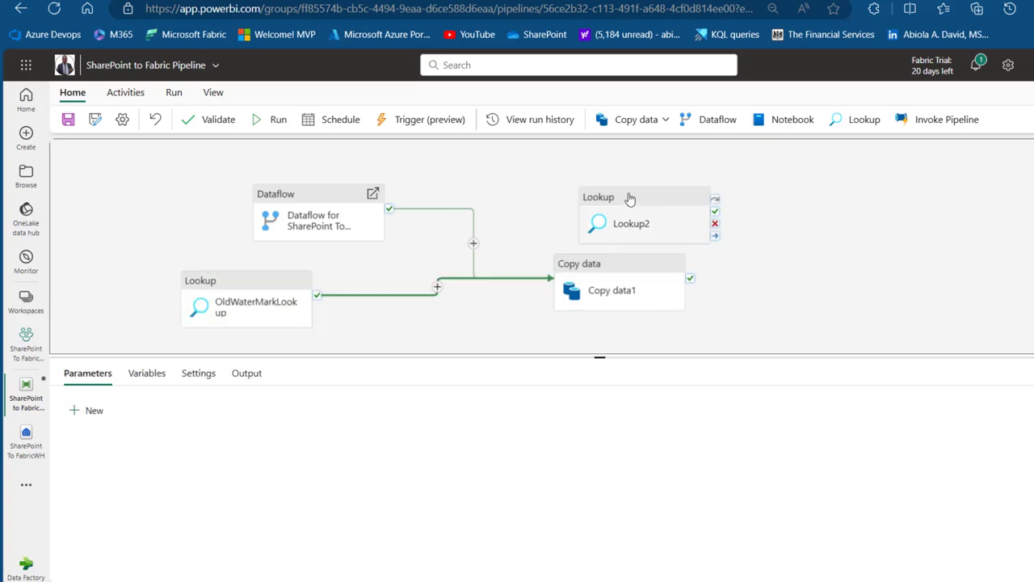
drag(628, 199, 388, 339)
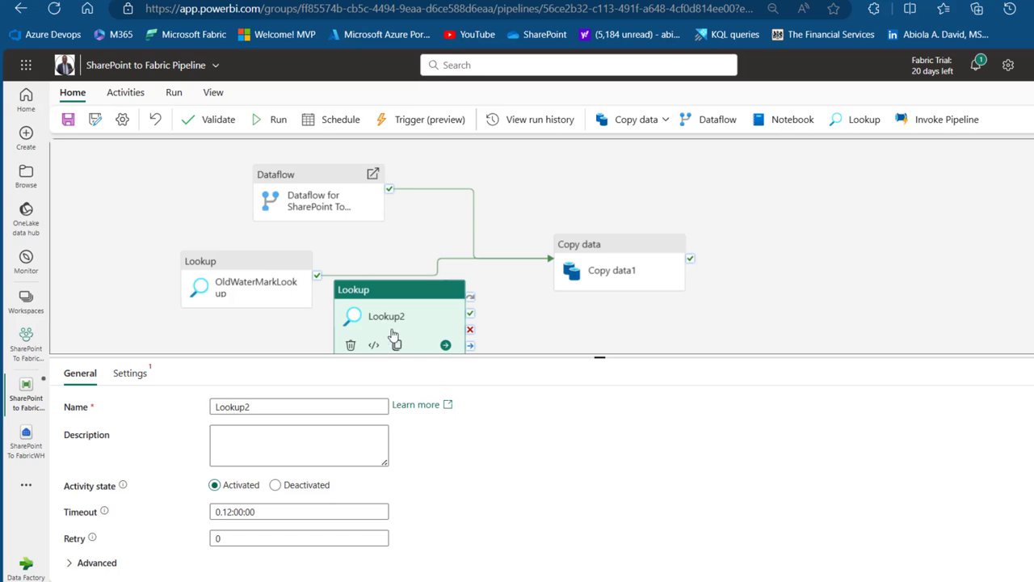
click(240, 274)
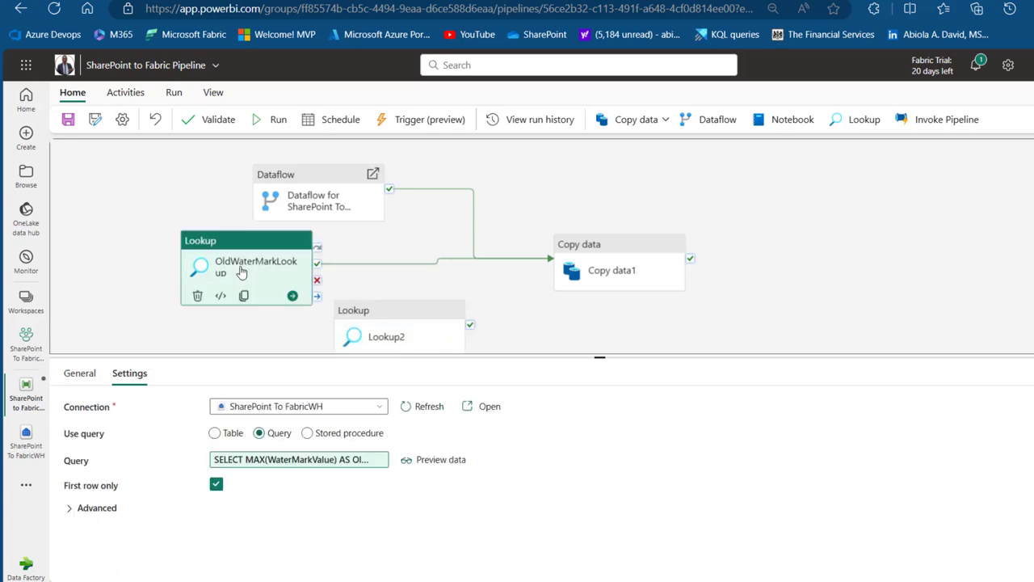
click(79, 377)
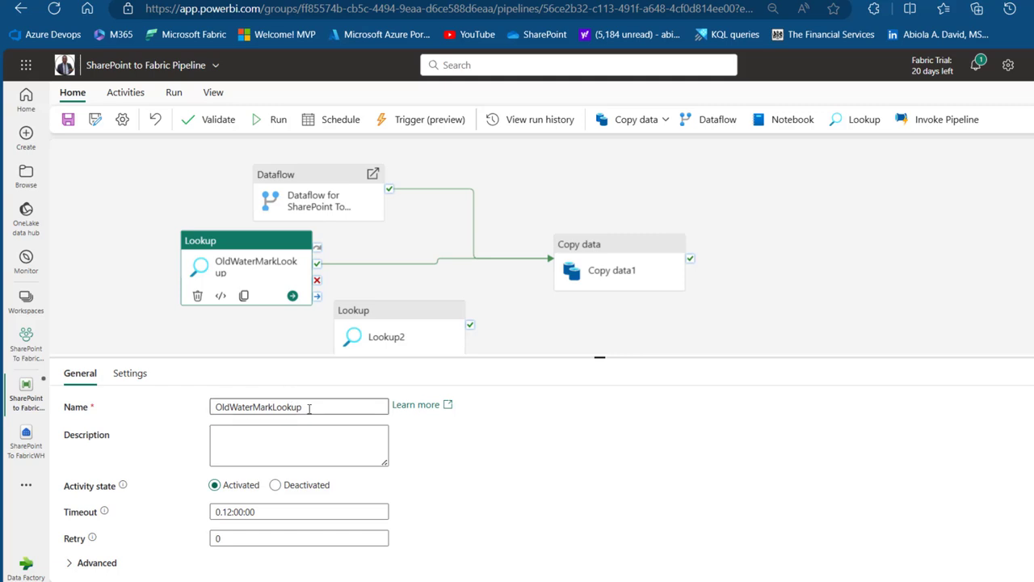
drag(309, 409, 114, 416)
key(ctrl+c)
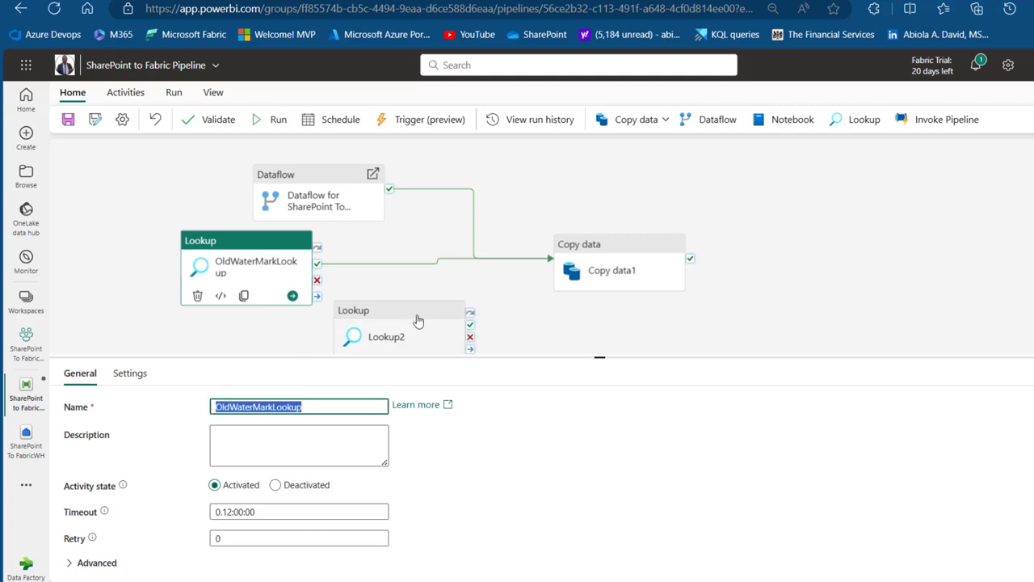
Rename Lookup2 to NewWaterMarkLookup
click(412, 316)
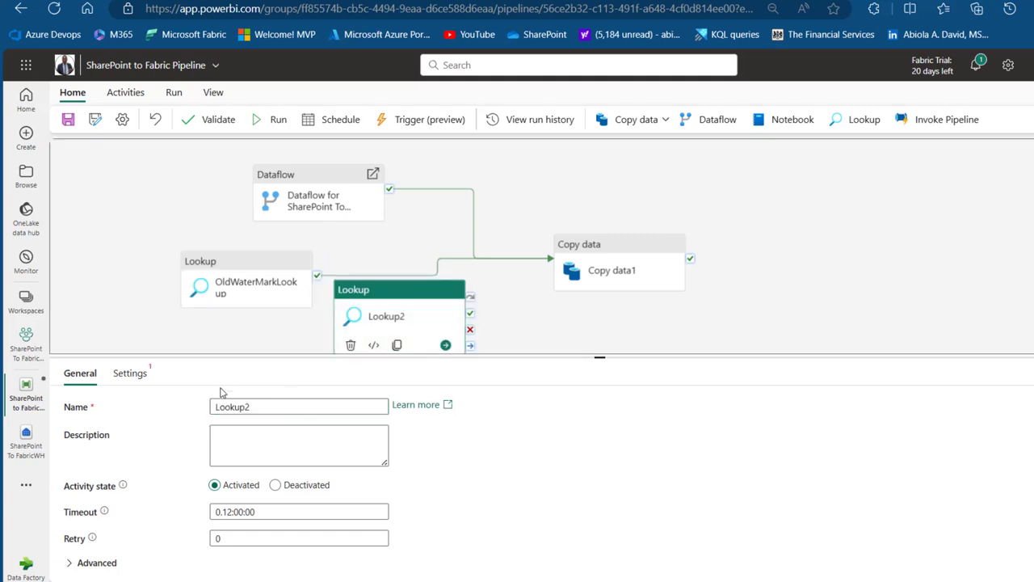
drag(269, 407, 78, 404)
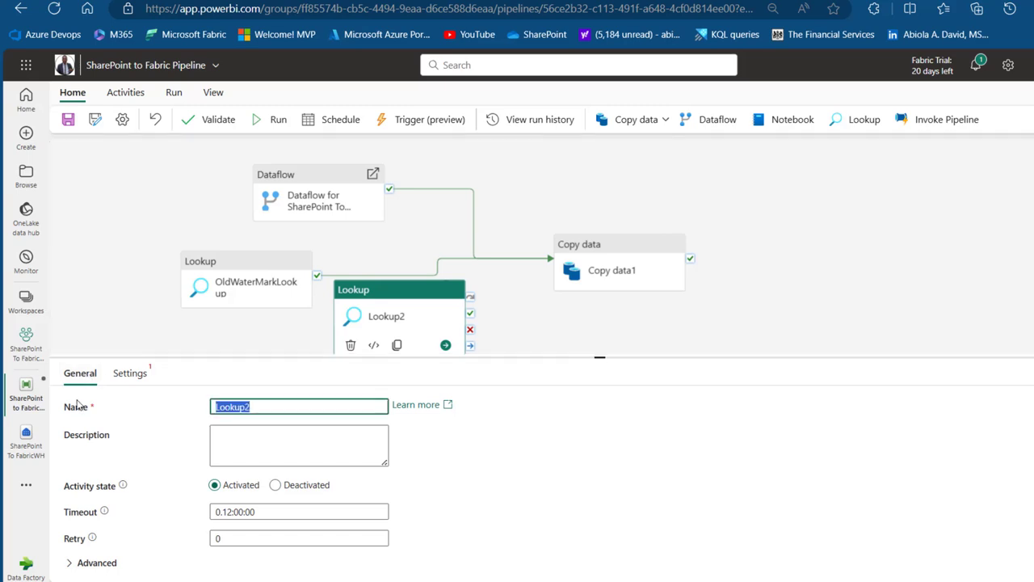
key(ctrl+v)
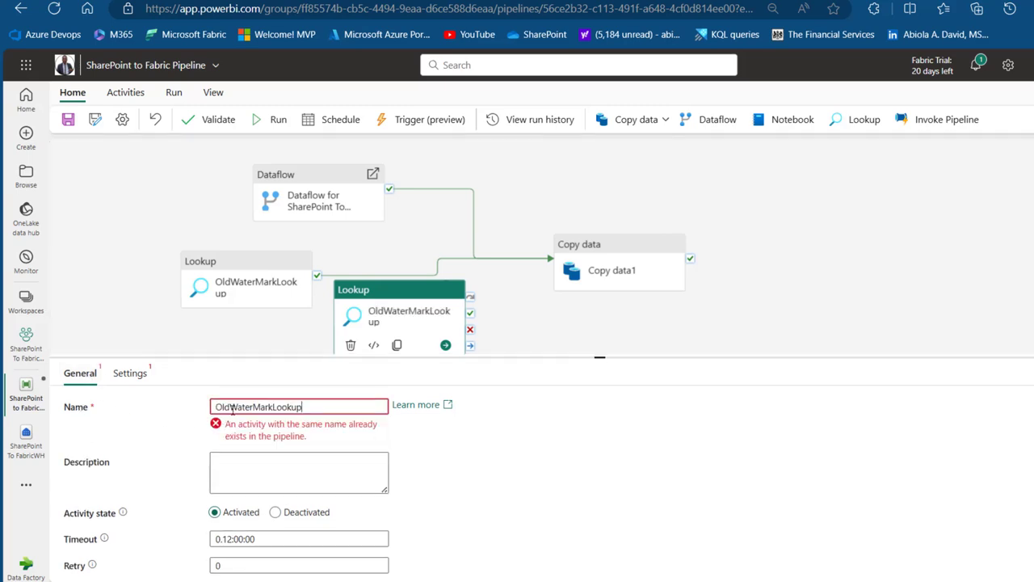
drag(233, 410, 153, 404)
text(nEW)
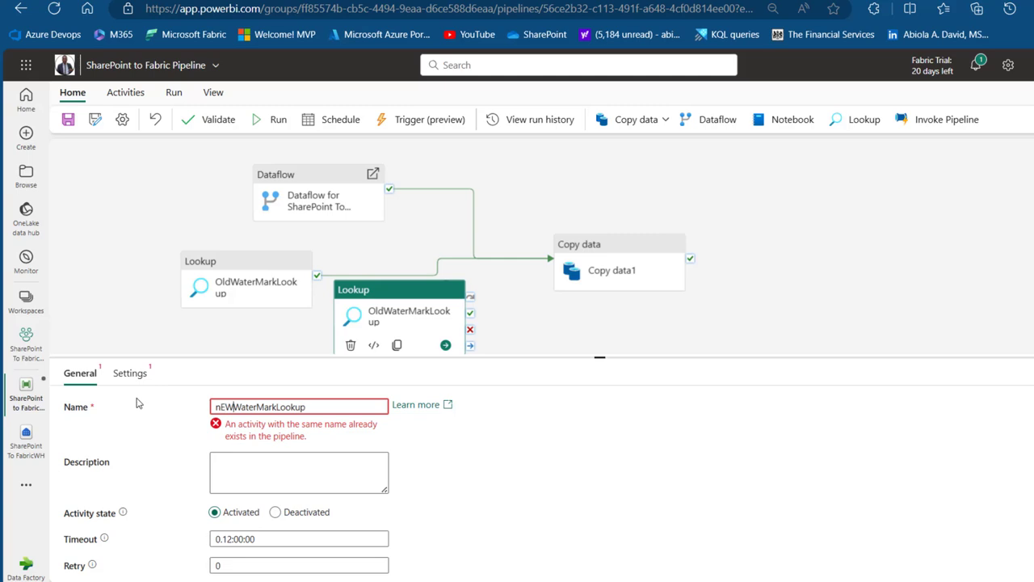
key(BackSpace)
key(BackSpace)
key(BackSpace)
text(New)
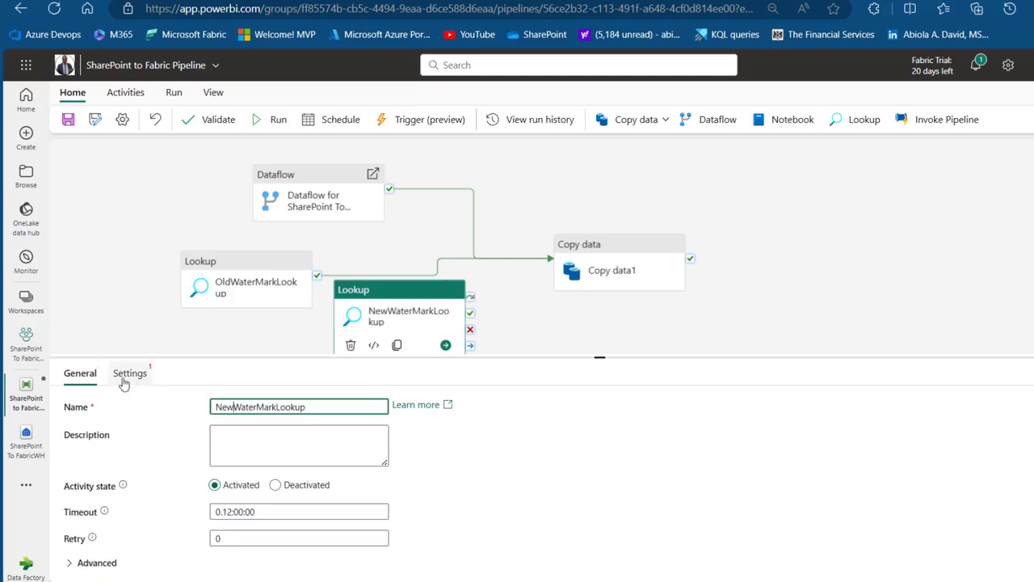
click(133, 376)
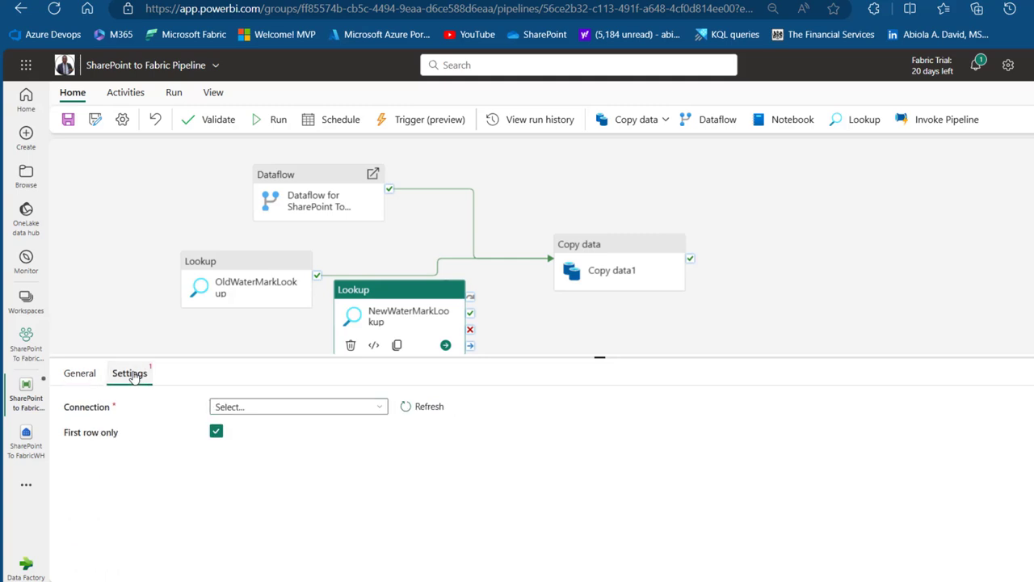
Connect NewWaterMarkLookup to SharePoint To FabricWH with a custom query expression
click(305, 408)
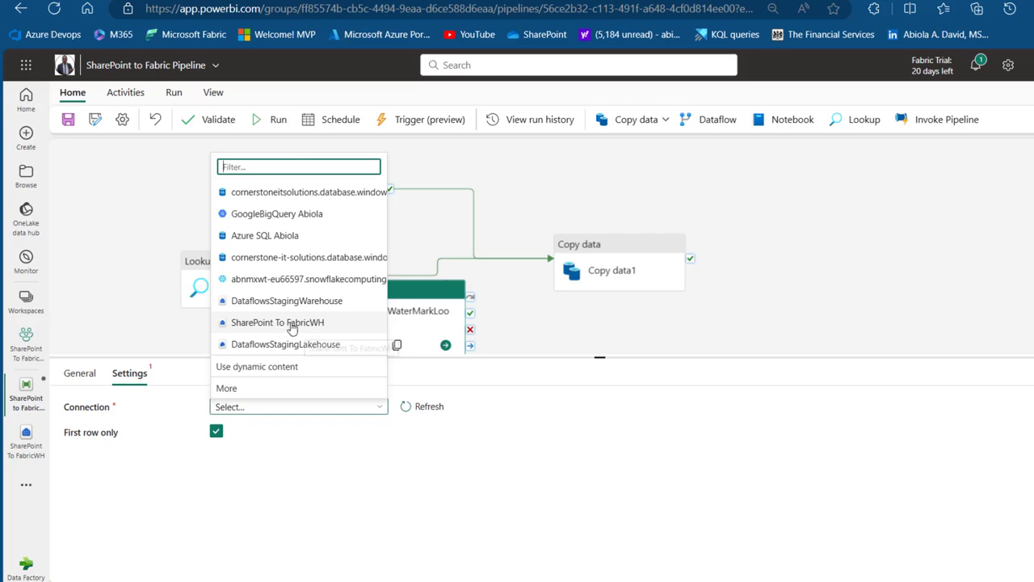
click(321, 324)
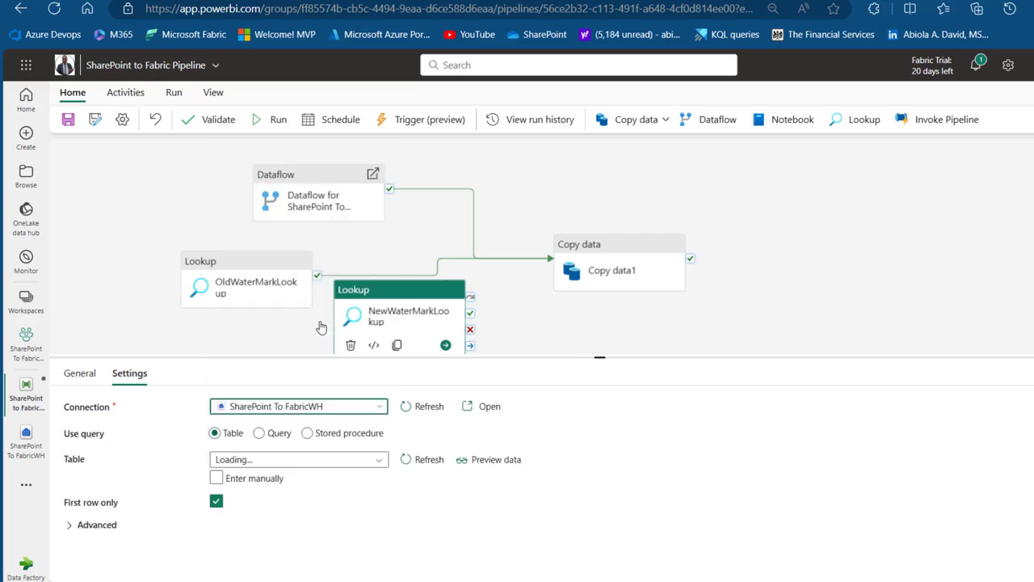
click(260, 433)
click(288, 469)
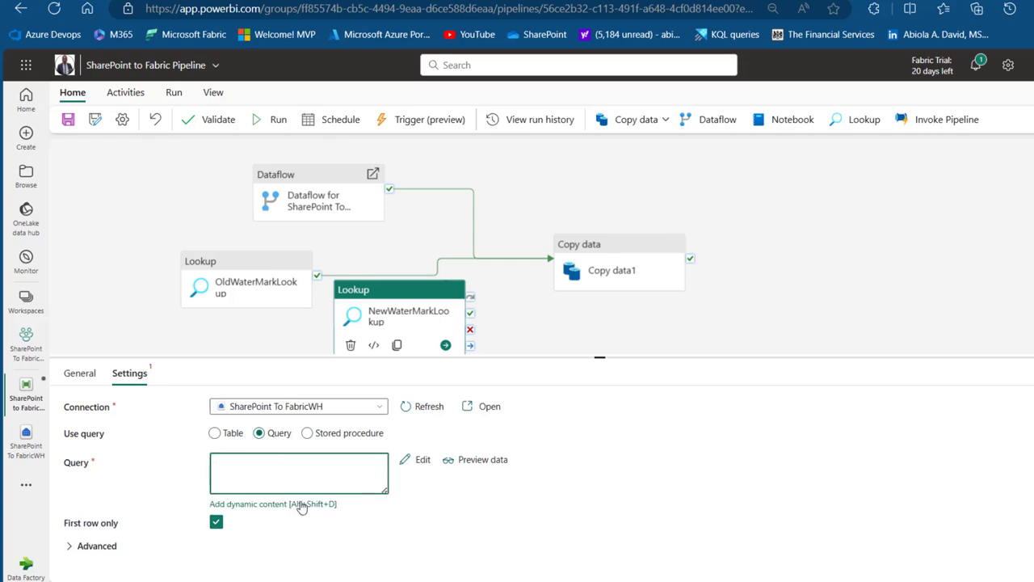
click(303, 504)
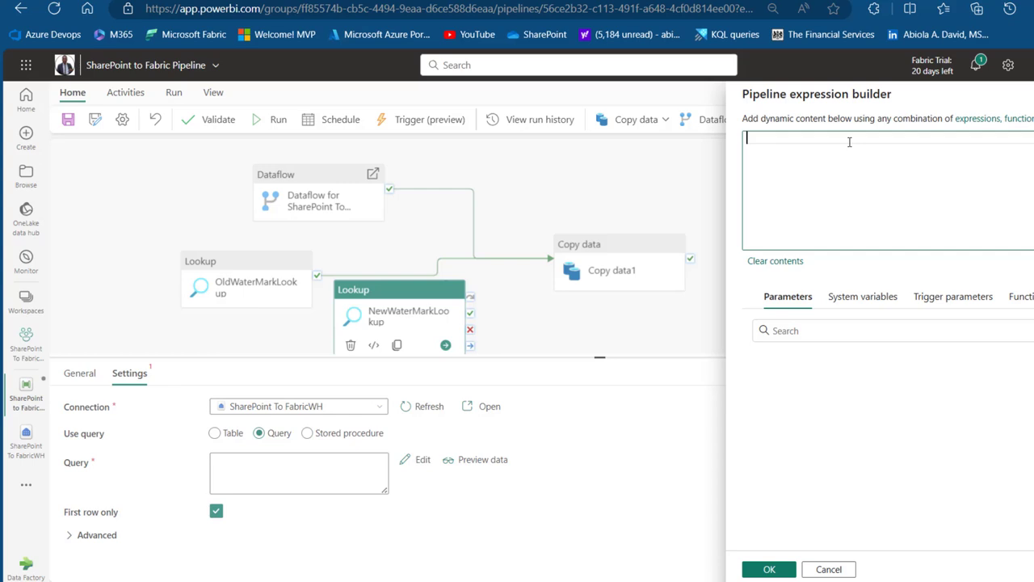
Write SELECT COALESCE(MAX(OrderDate) as the start of the new-watermark query
text(SELECT)
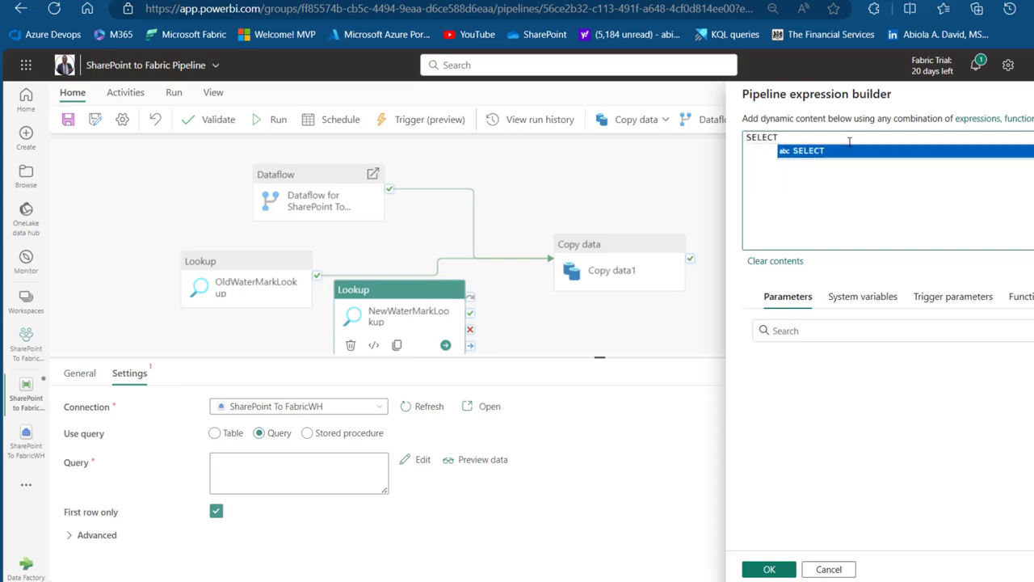
key(Escape)
key(Return)
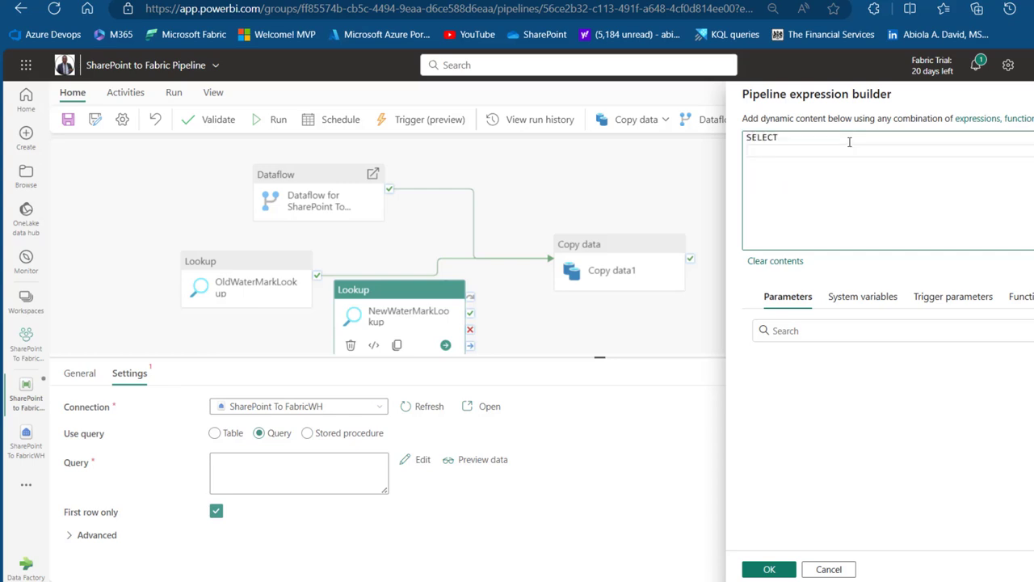
key(Tab)
text(COA)
key(Tab)
text((MAX(Order)
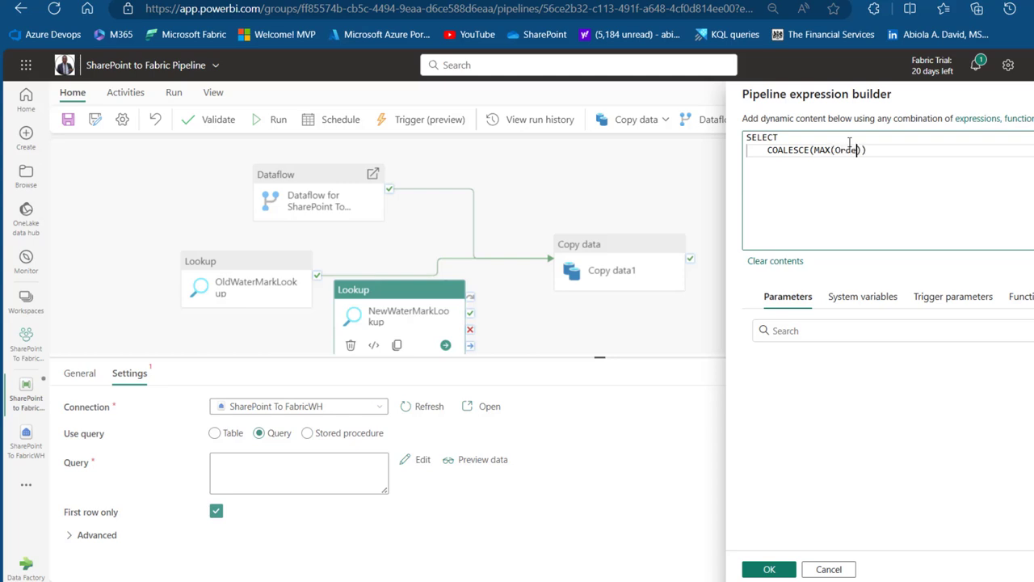
key(Tab)
Add the '1753-01-01' default, alias NewWaterMarkValue, and a FROM line, then confirm
click(888, 152)
text(,)
text( '')
text(1753)
text(-)
text(01-01)
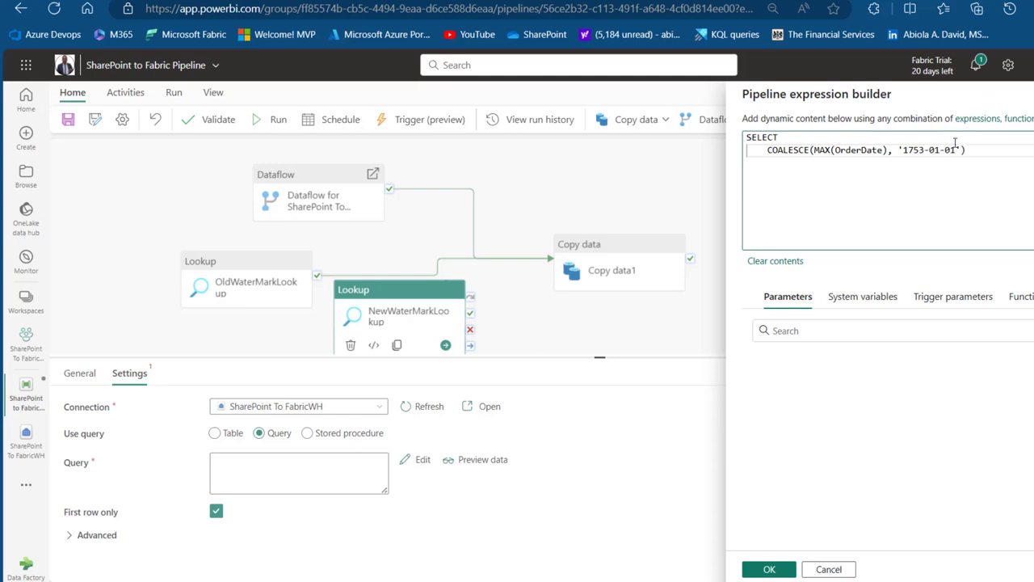
click(972, 150)
text(New)
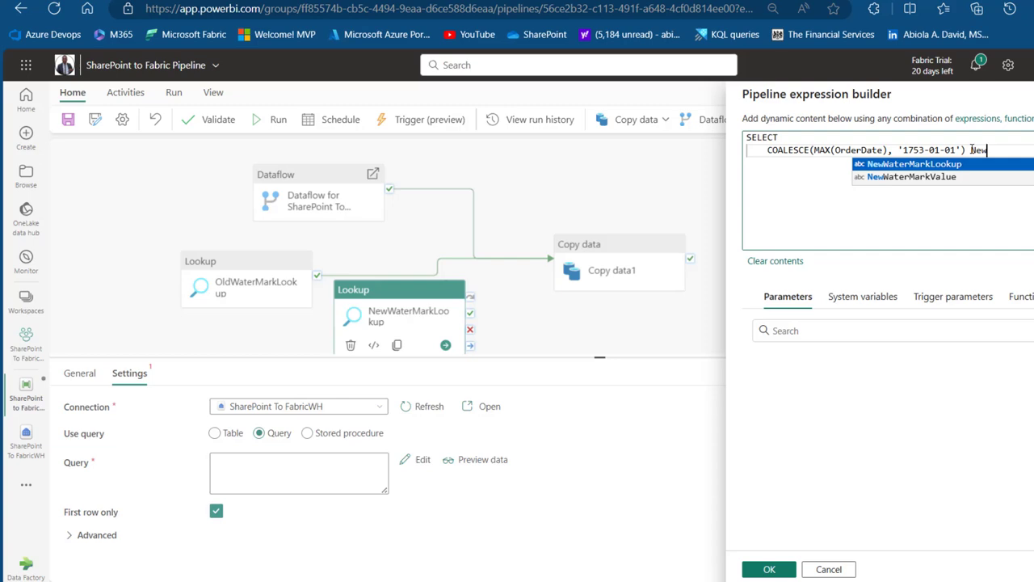
key(Tab)
key(Return)
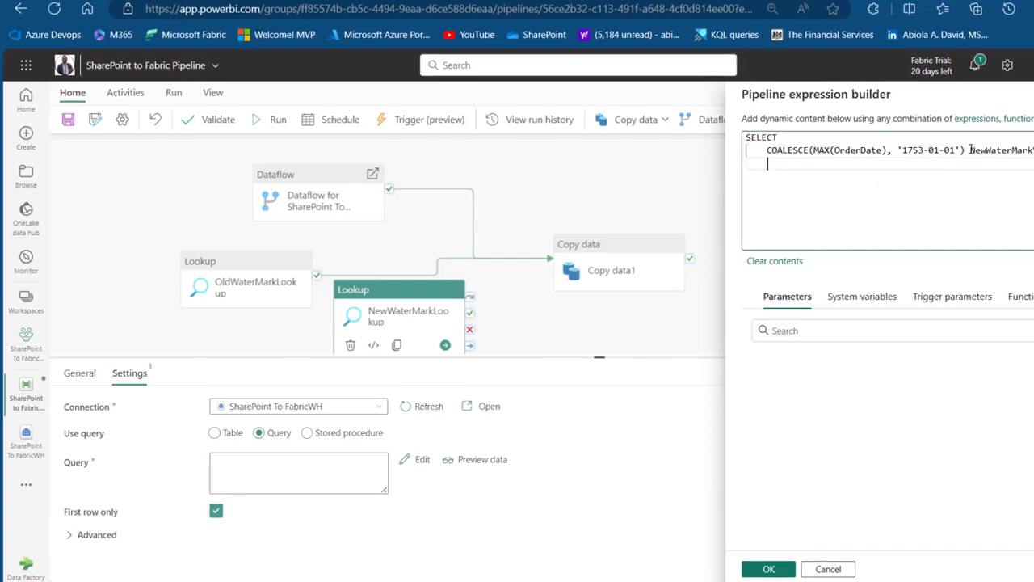
text(FROM)
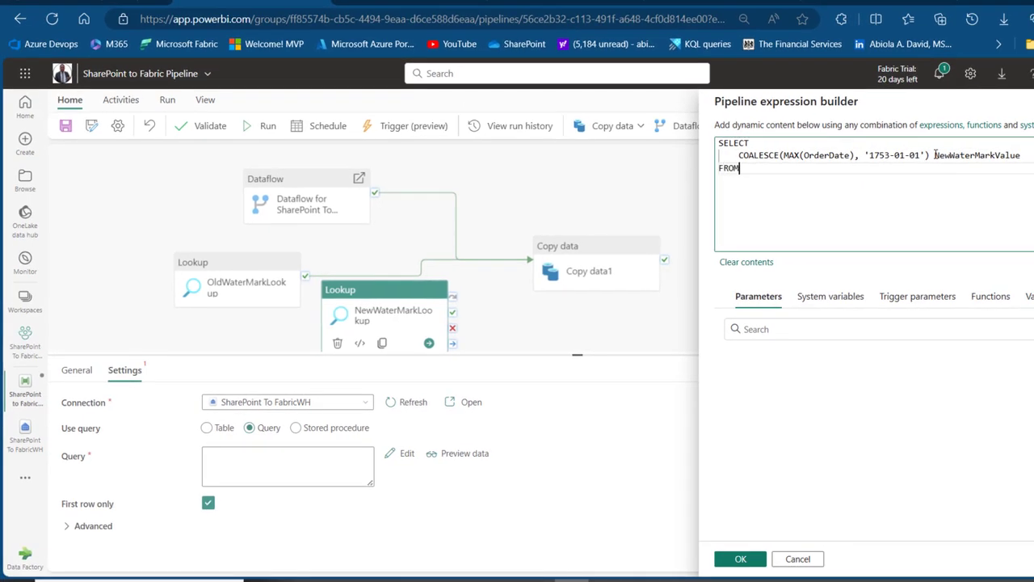
key(Return)
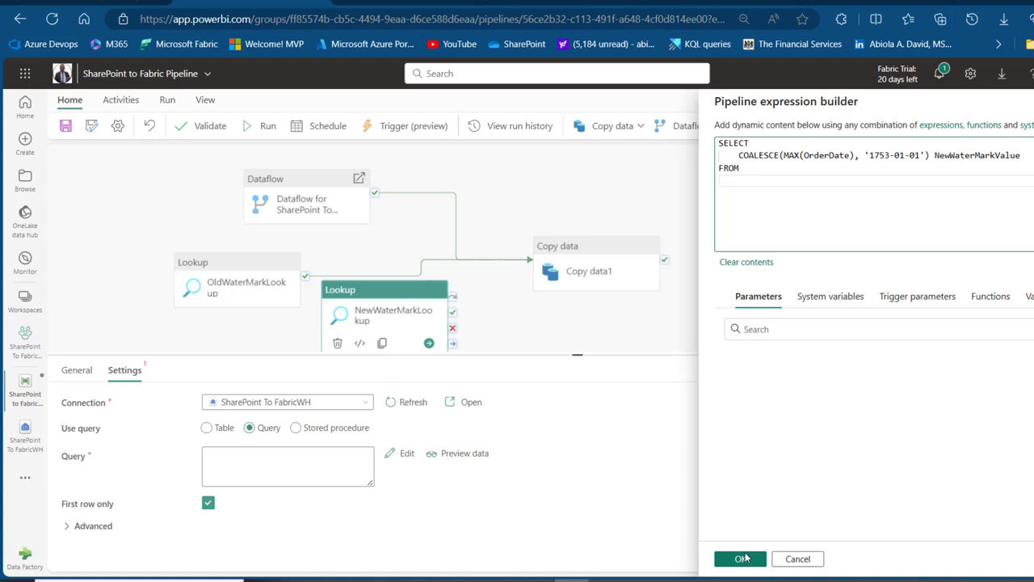
click(747, 557)
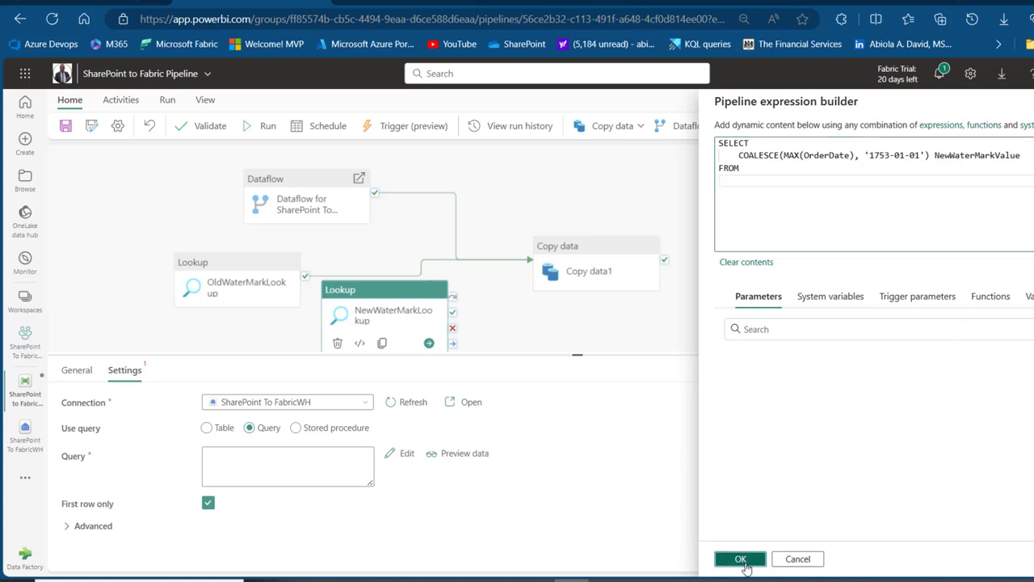
click(25, 433)
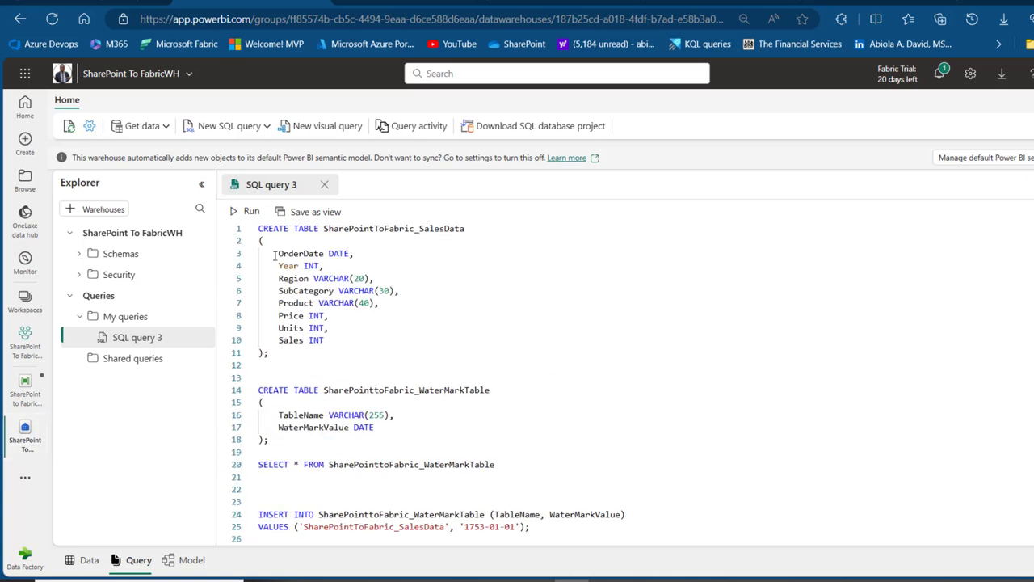
click(275, 255)
drag(279, 254, 324, 254)
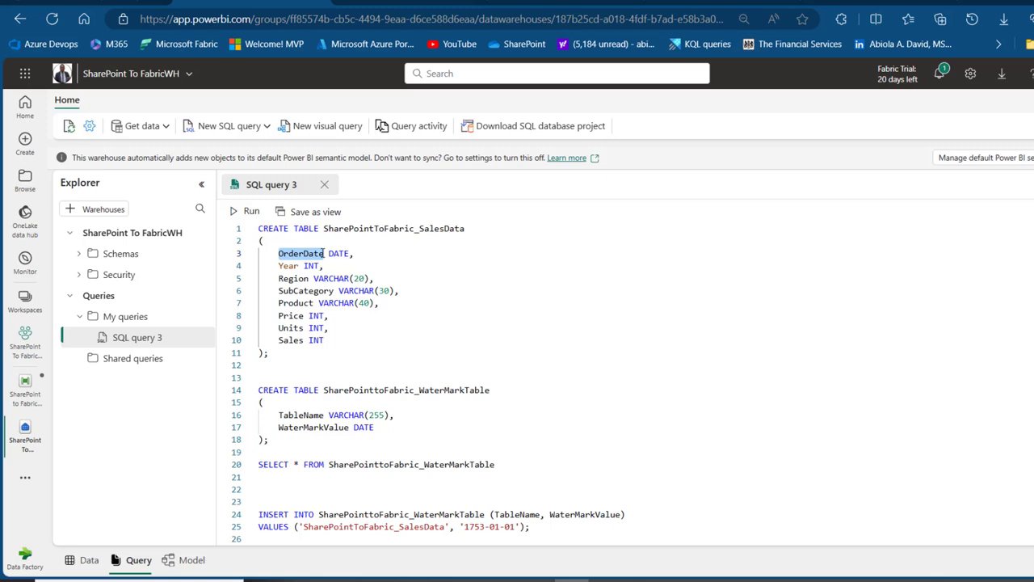
double_click(454, 230)
key(ctrl+c)
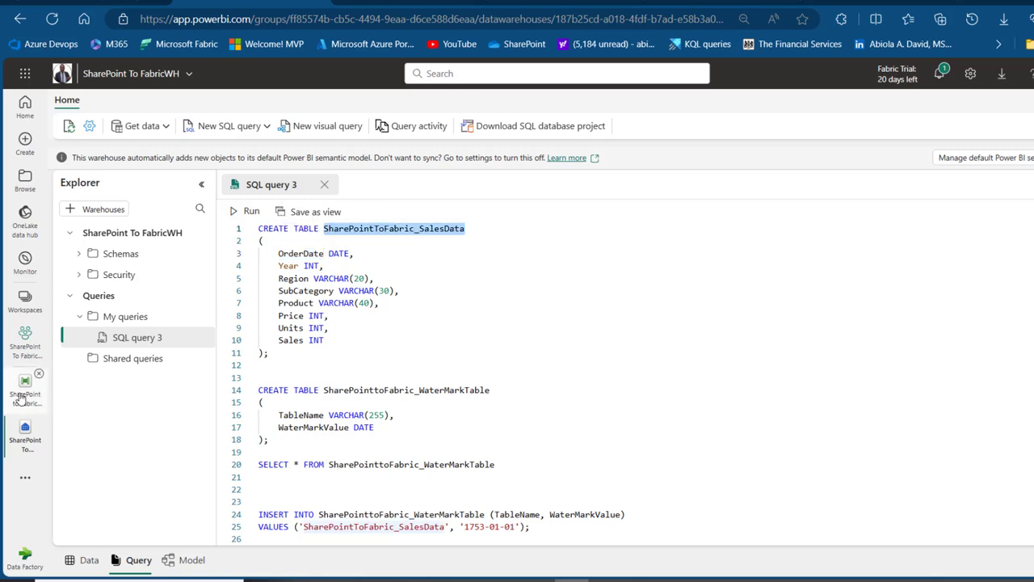
click(24, 394)
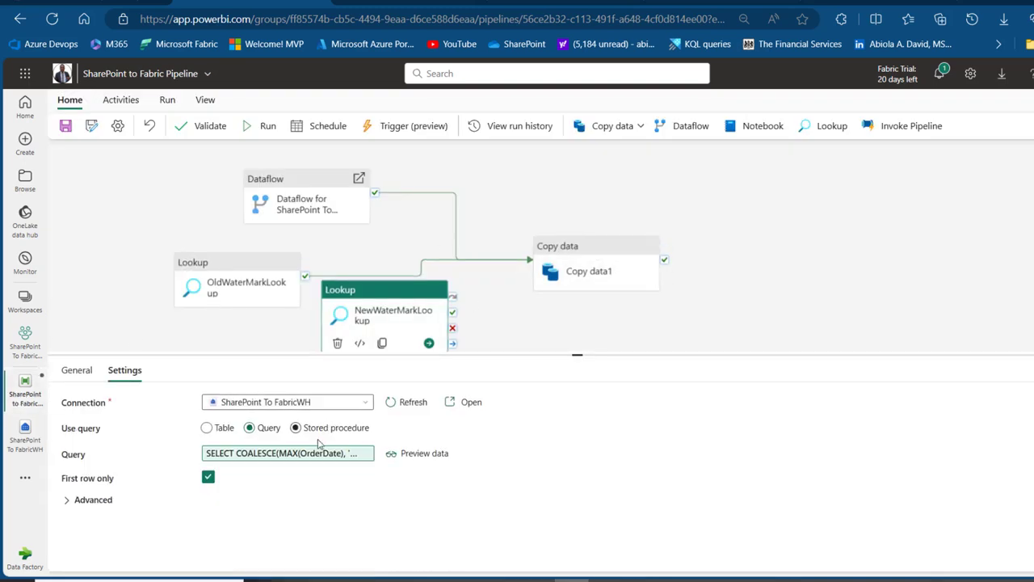
Paste SharePointToFabric_SalesData after FROM in the new-watermark query
click(324, 464)
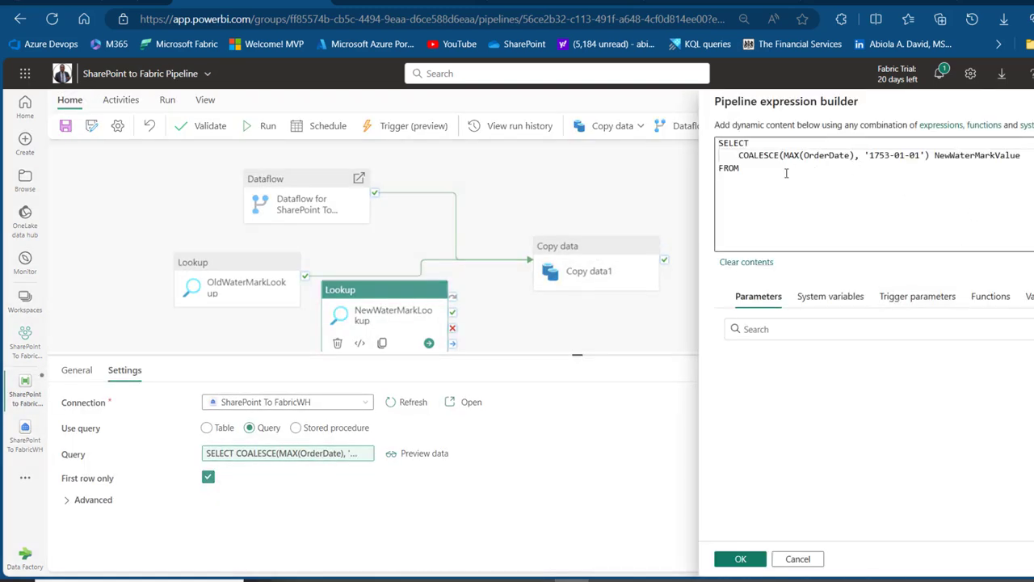
click(781, 180)
key(ctrl+v)
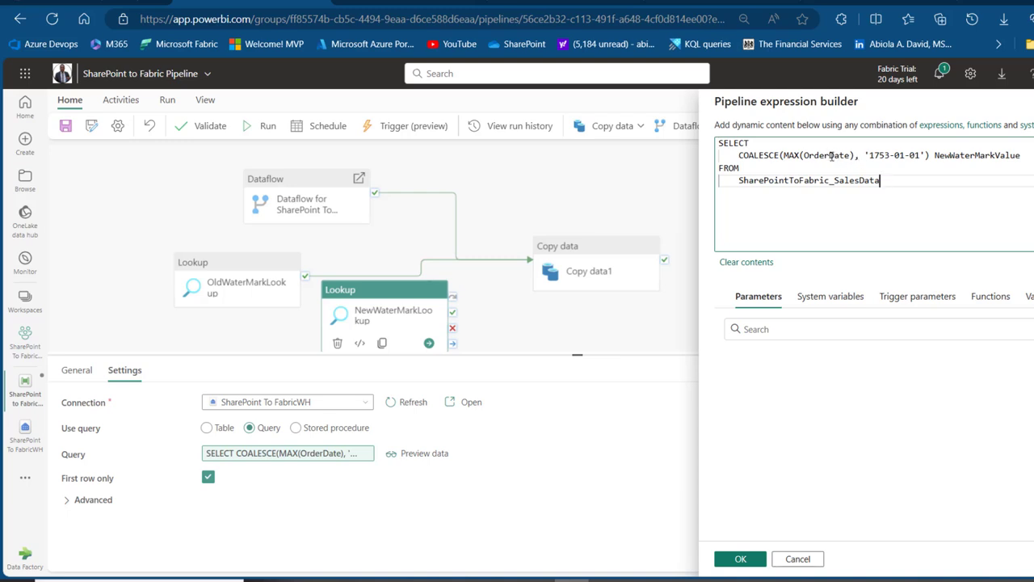
Review the table name, OrderDate, COALESCE and default date, then switch to the finance 2019 workbook
drag(737, 181, 883, 185)
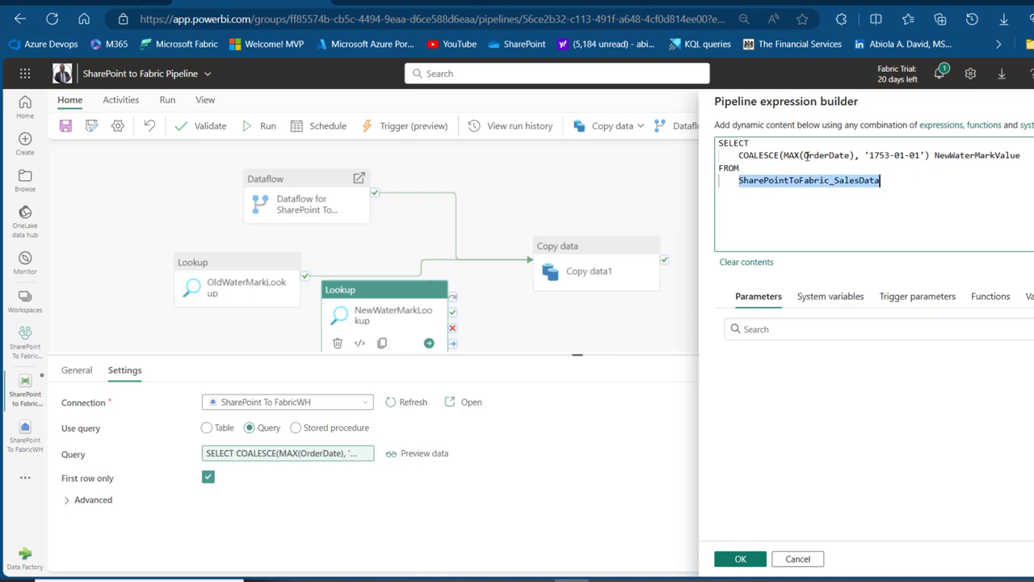
drag(804, 155, 852, 155)
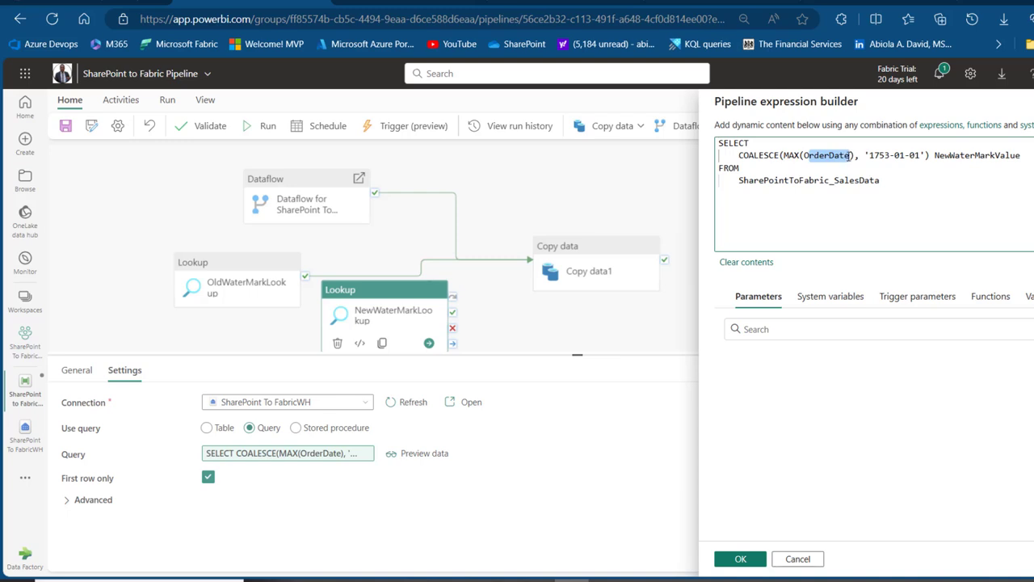
drag(738, 155, 788, 155)
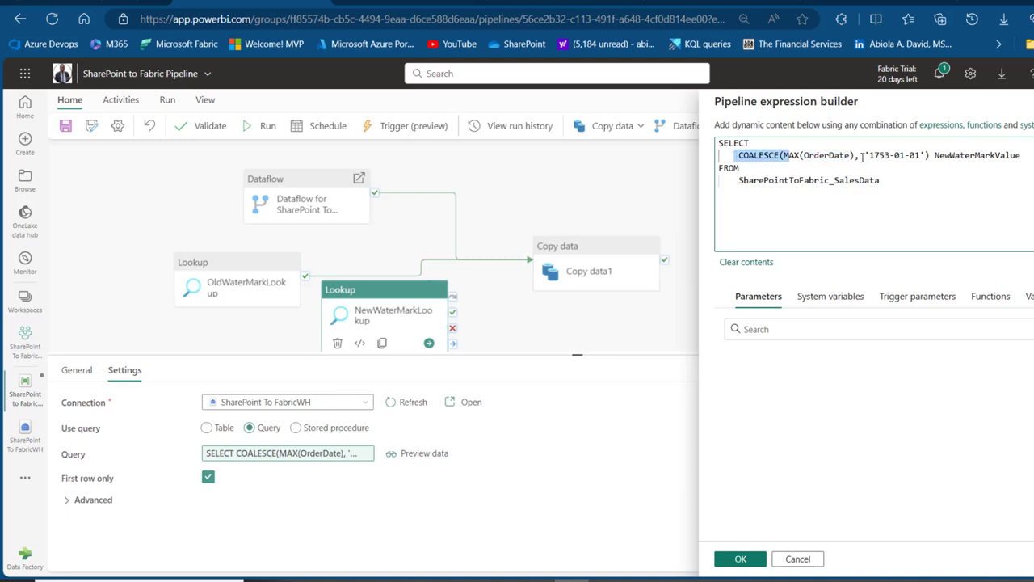
drag(866, 155, 929, 155)
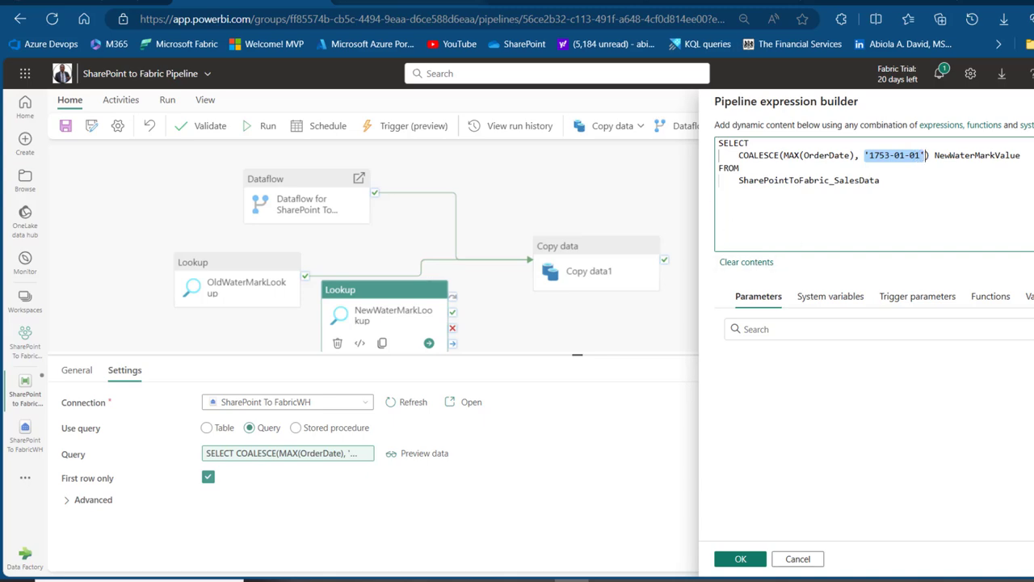
key(ctrl+Tab)
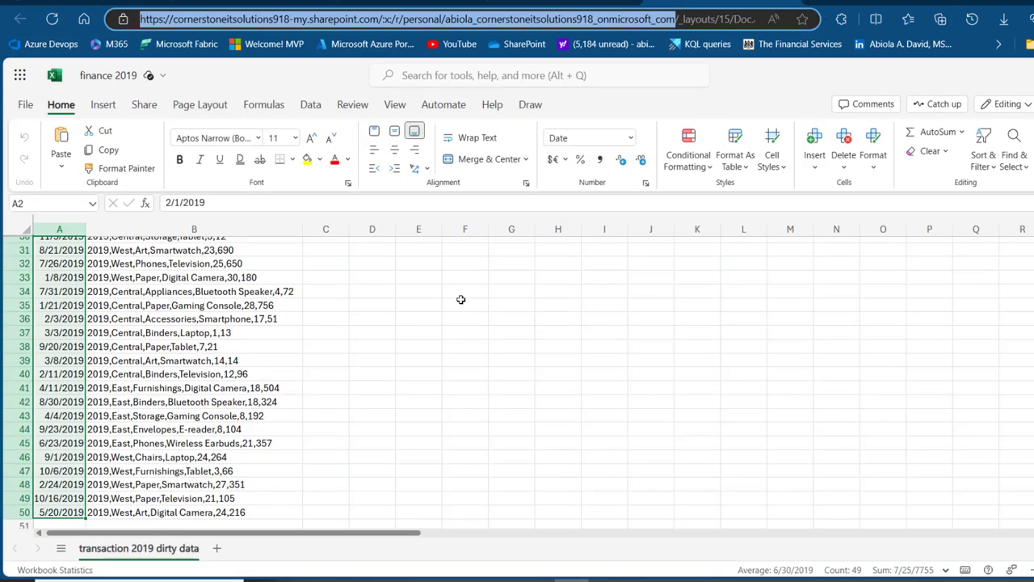
Enter =MAX(A2:A50) in F34 to show the latest order date 12/31/2019, widening column F
click(472, 296)
text(=MAX)
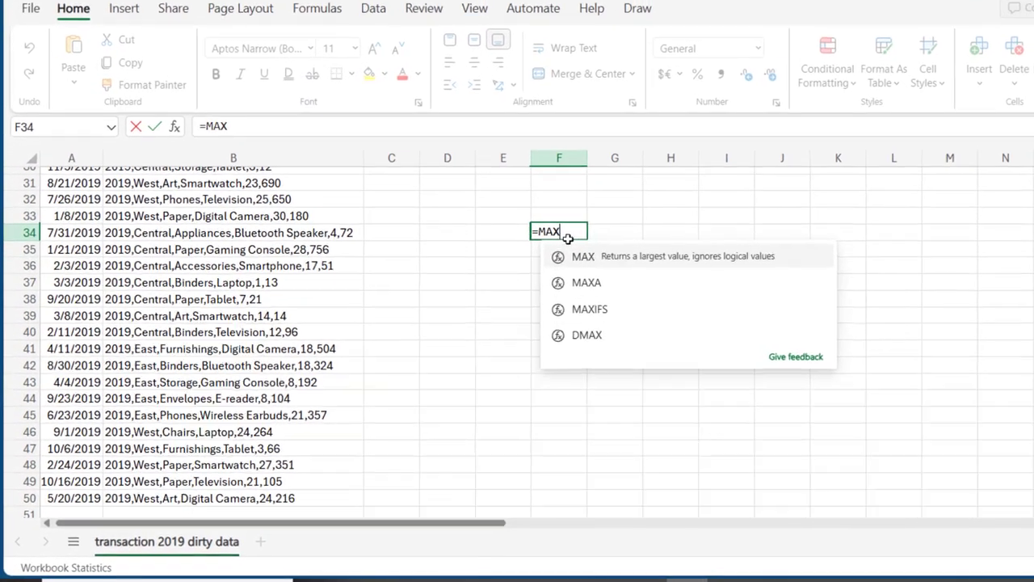
text(()
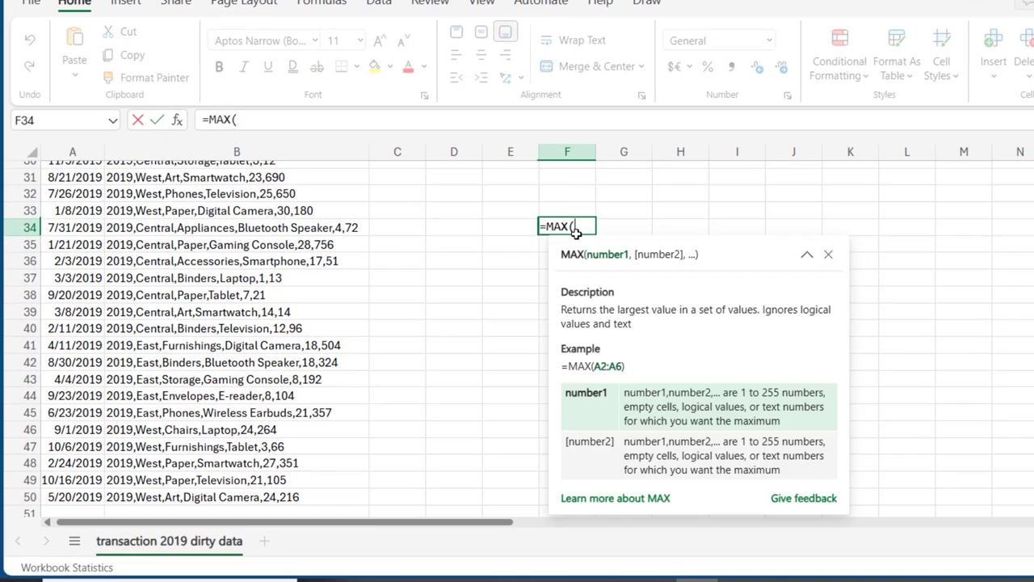
click(71, 213)
key(ctrl+Up)
key(Down)
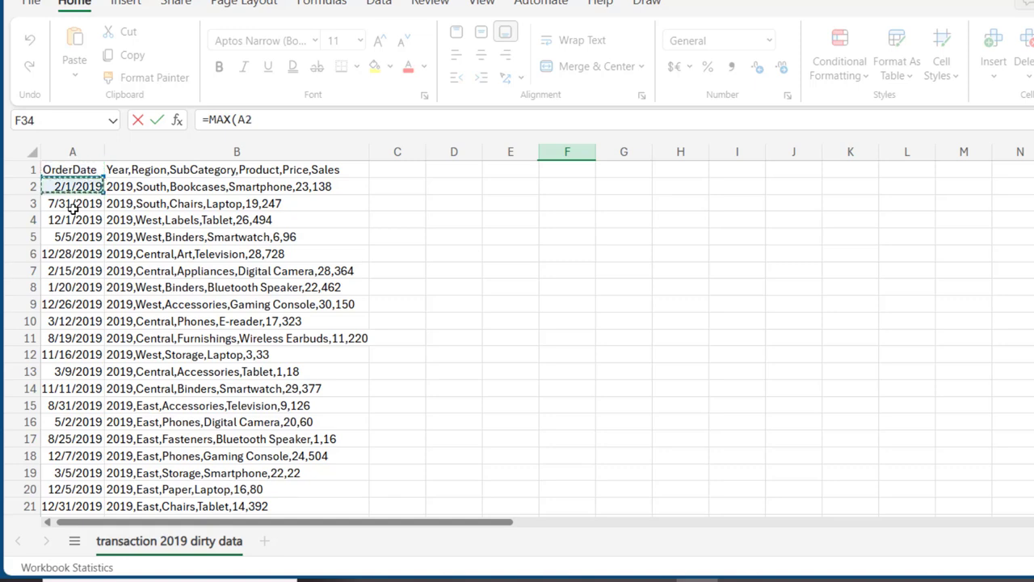
key(ctrl+shift+Down)
text())
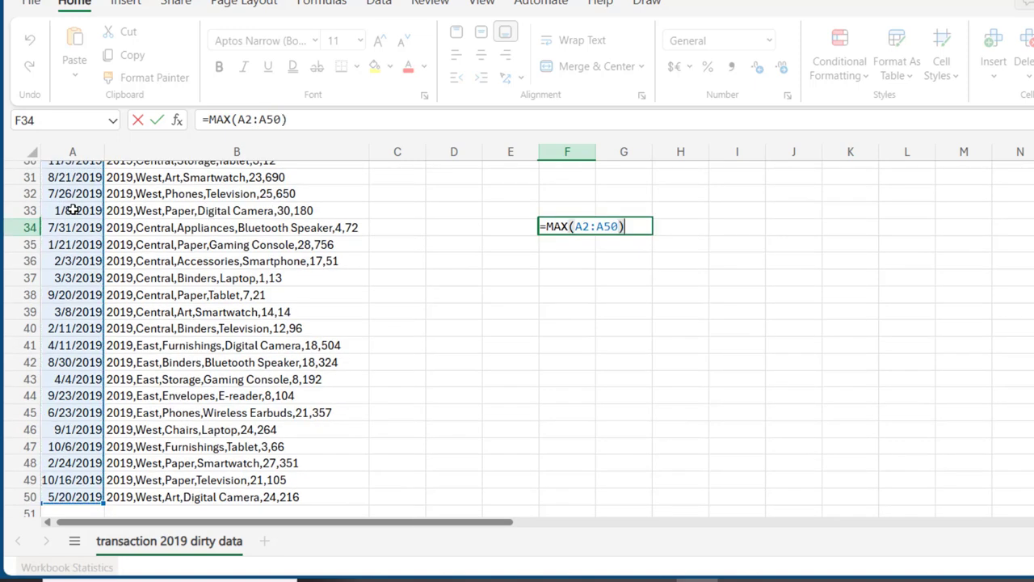
key(Return)
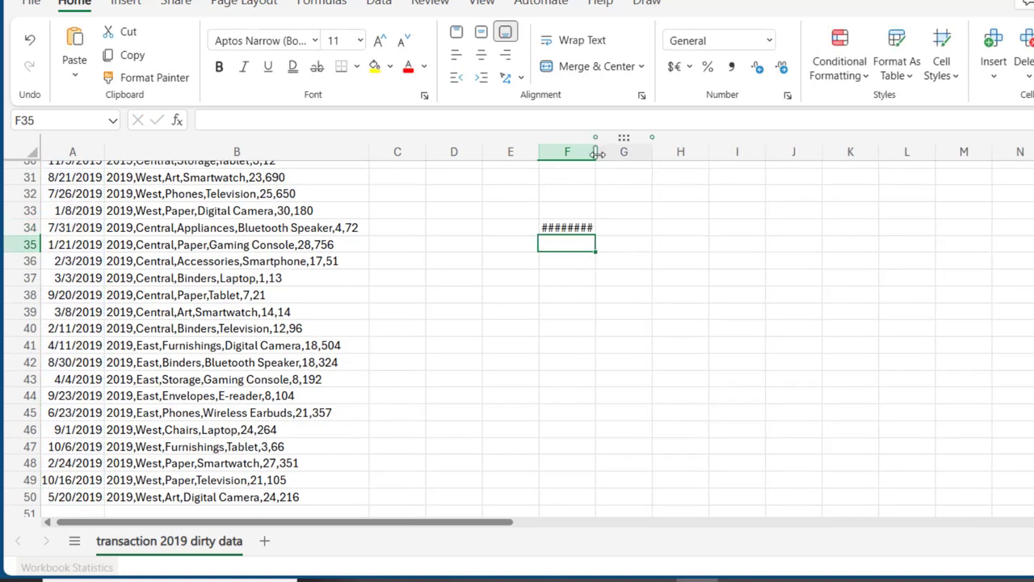
double_click(596, 151)
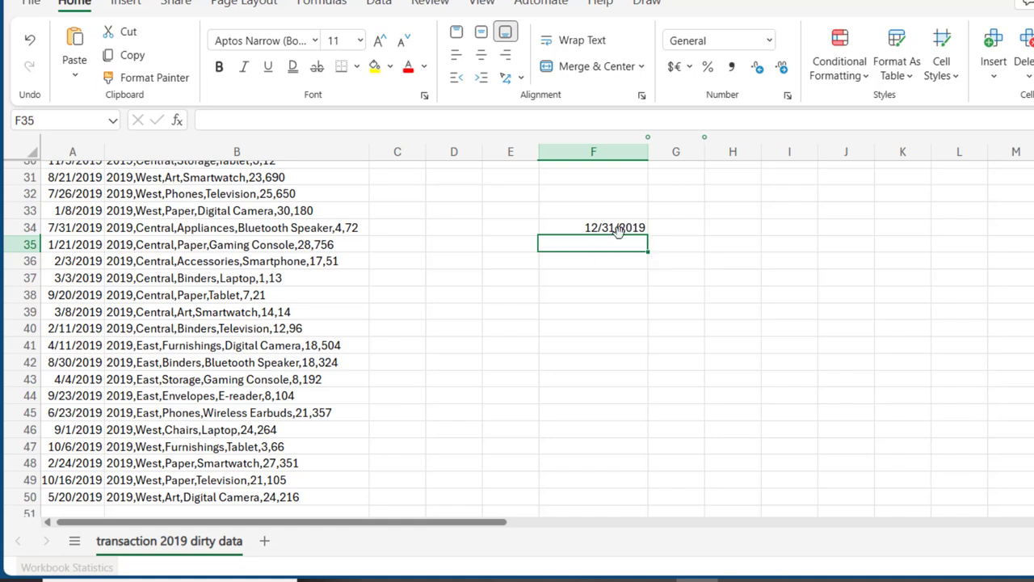
click(618, 229)
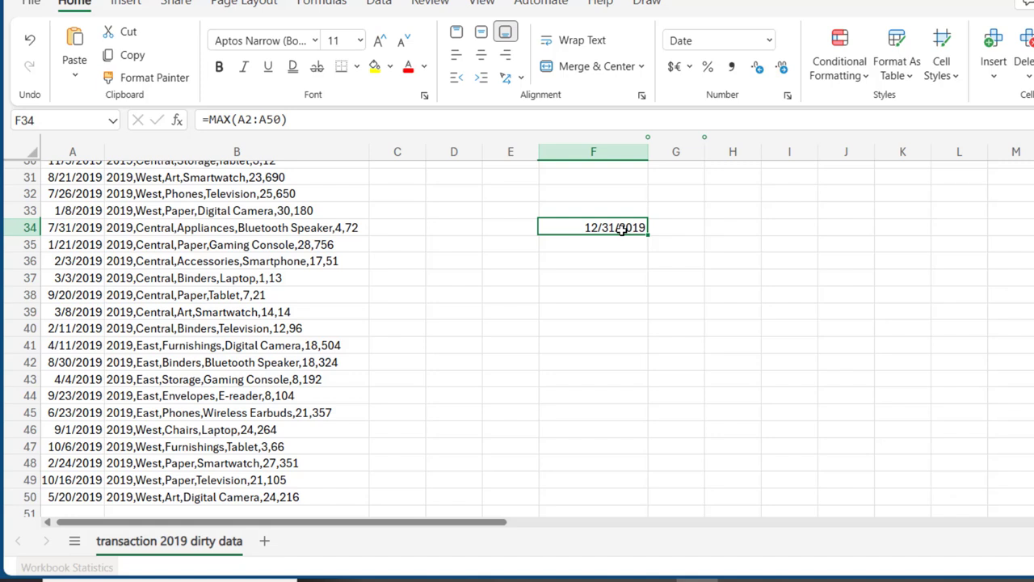
Save the completed query and preview it, confirming NewWaterMarkValue 12/31/2019 matches Excel
click(84, 231)
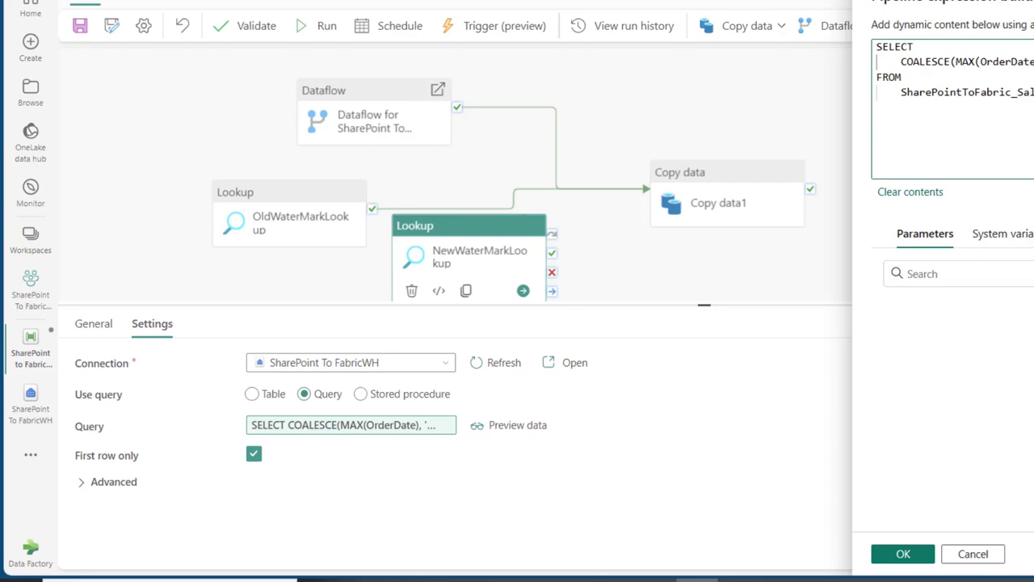
click(898, 554)
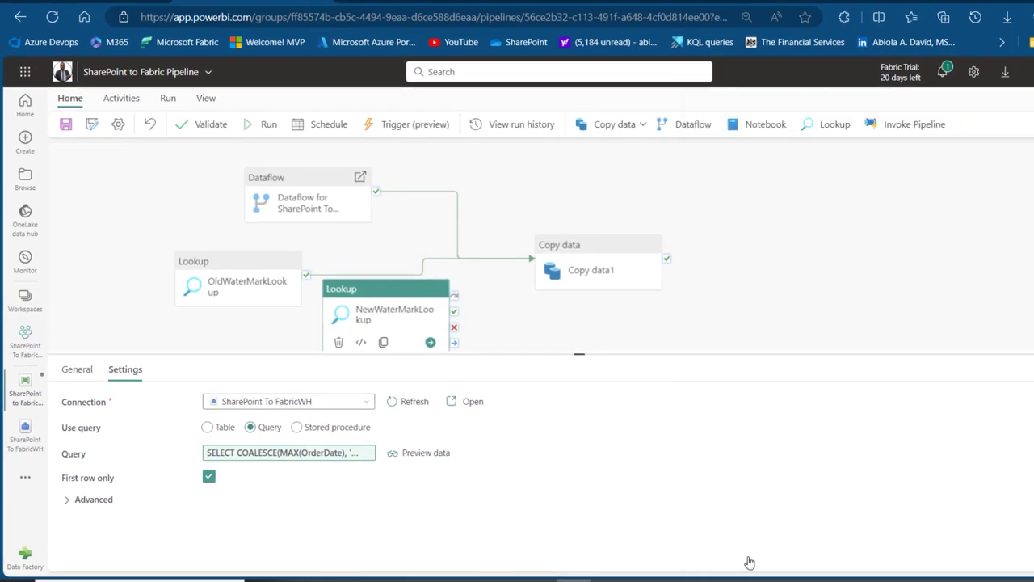
click(426, 454)
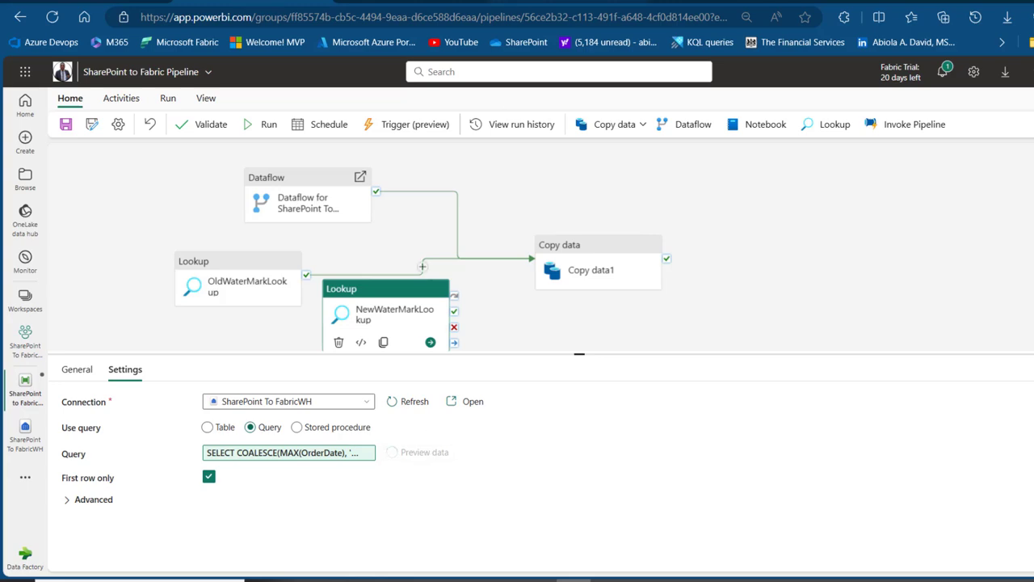
click(566, 1)
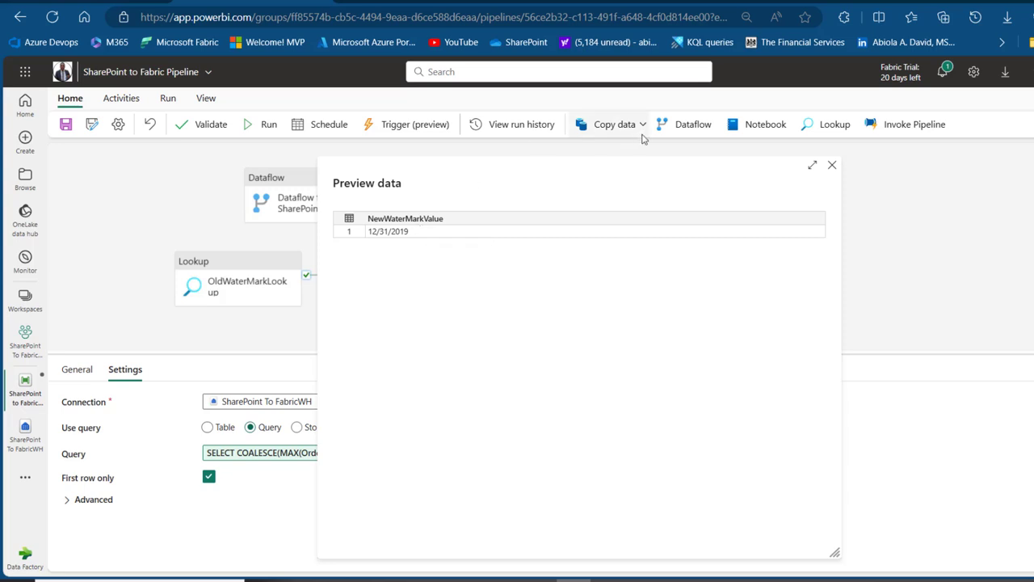
click(832, 166)
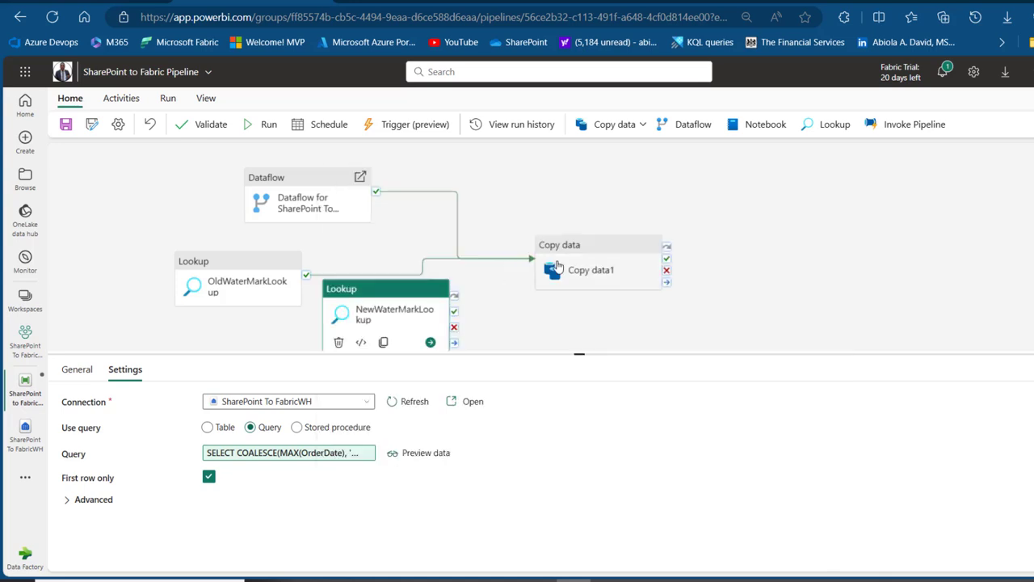
Rename the Copy data1 activity to 'Copy data From SharePoint to Fabric WH'
click(596, 252)
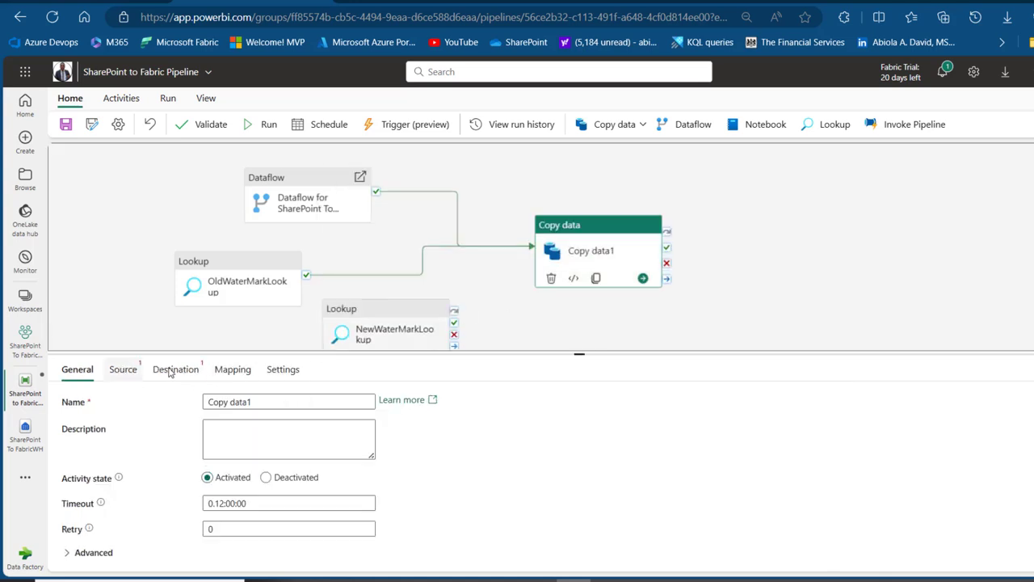
click(278, 402)
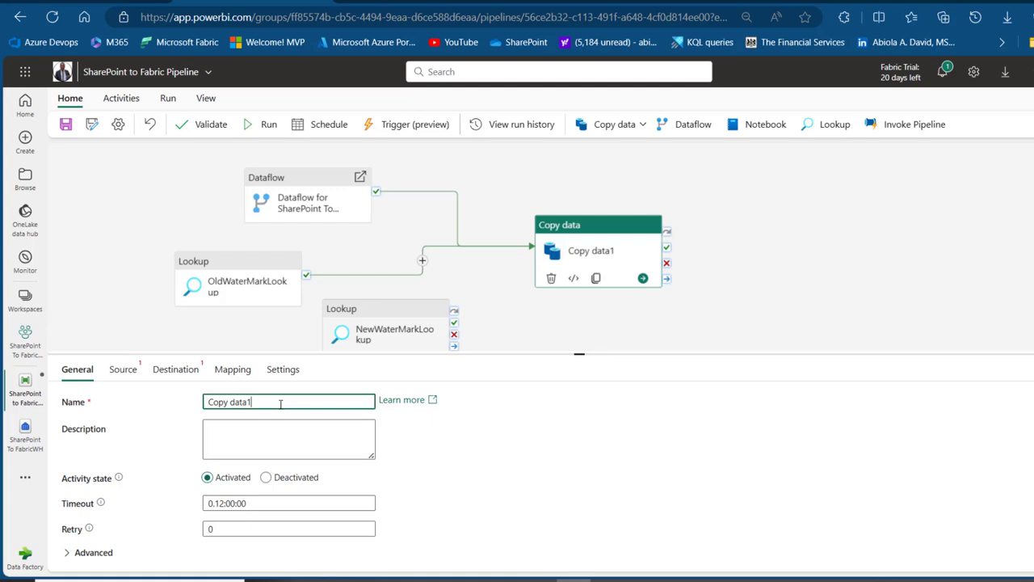
key(BackSpace)
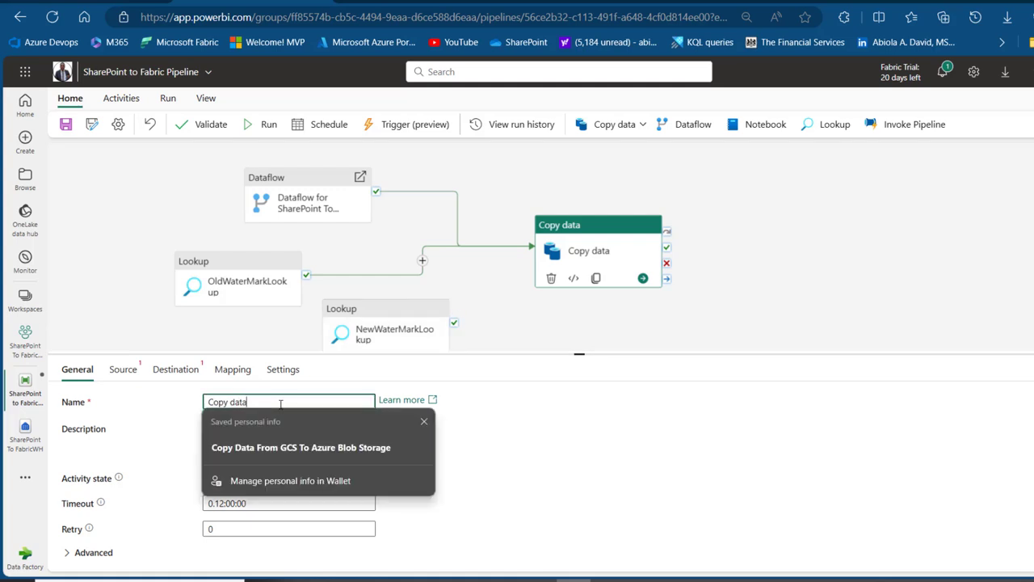
text(FROM)
key(BackSpace)
key(BackSpace)
text(from Sha)
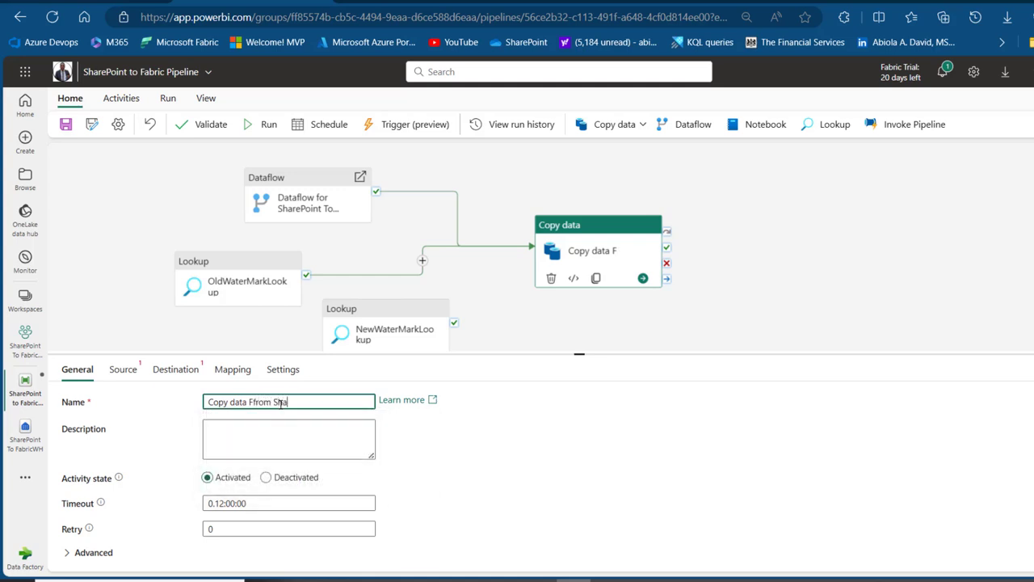
text(rePoint to)
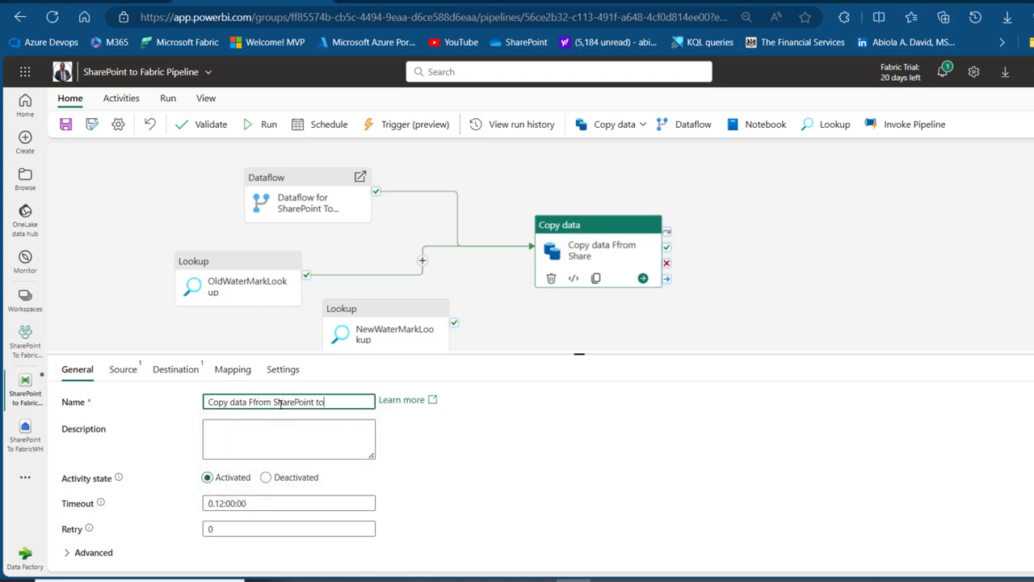
text( Fabric WH)
Point the Copy data source at the SharePoint To FabricWH connection using a dynamic query
click(123, 370)
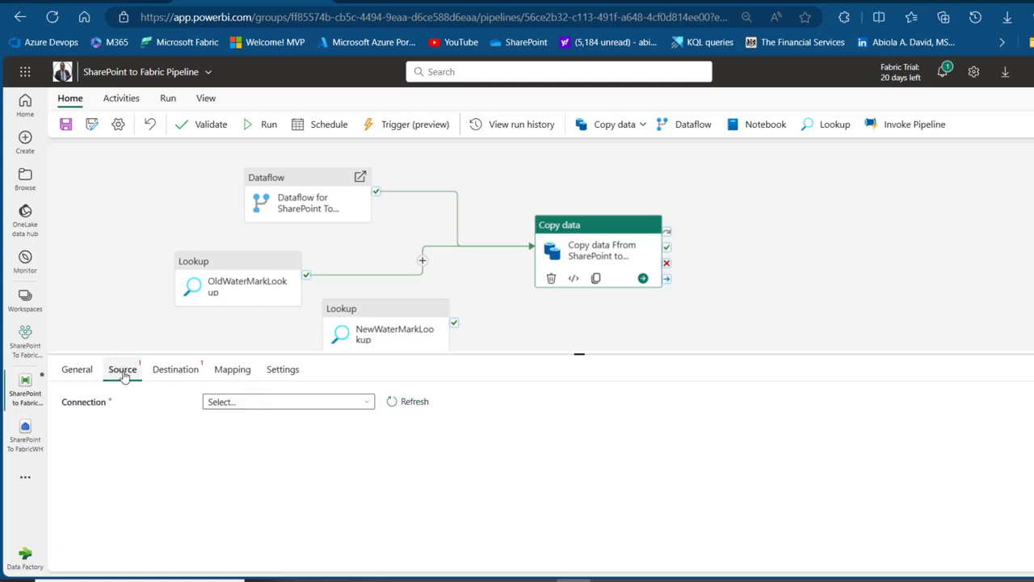
click(295, 411)
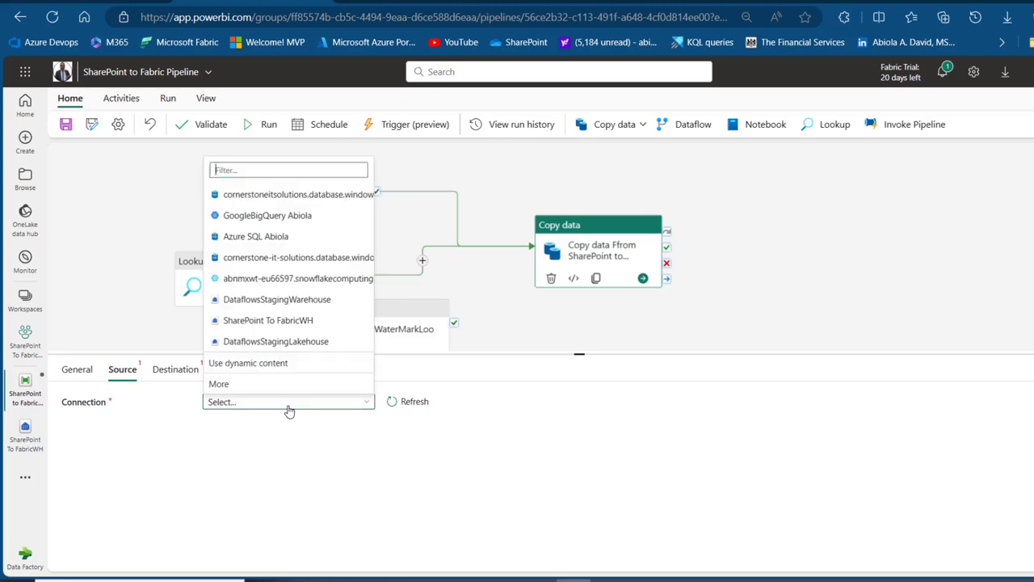
click(253, 324)
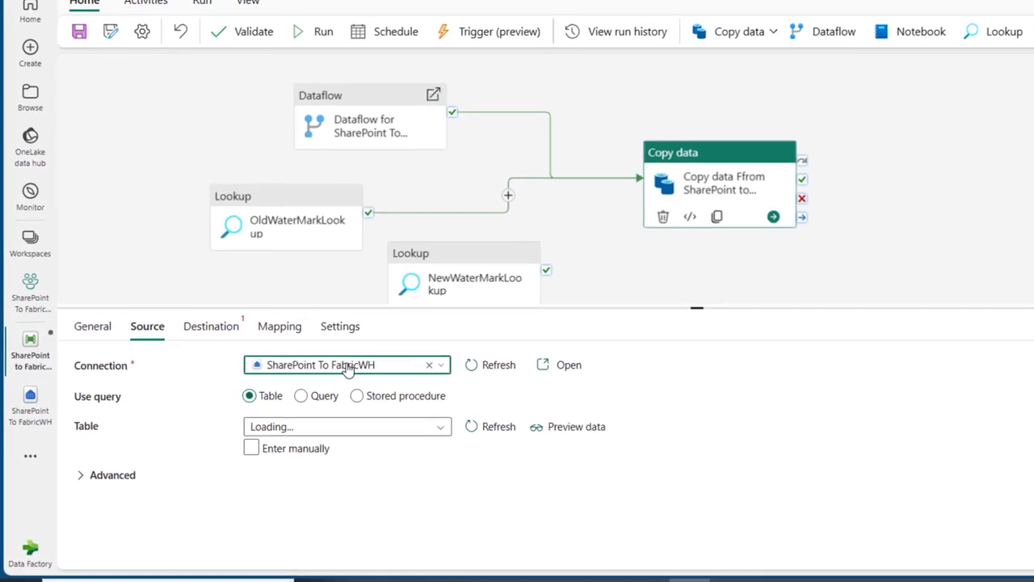
click(307, 396)
click(335, 445)
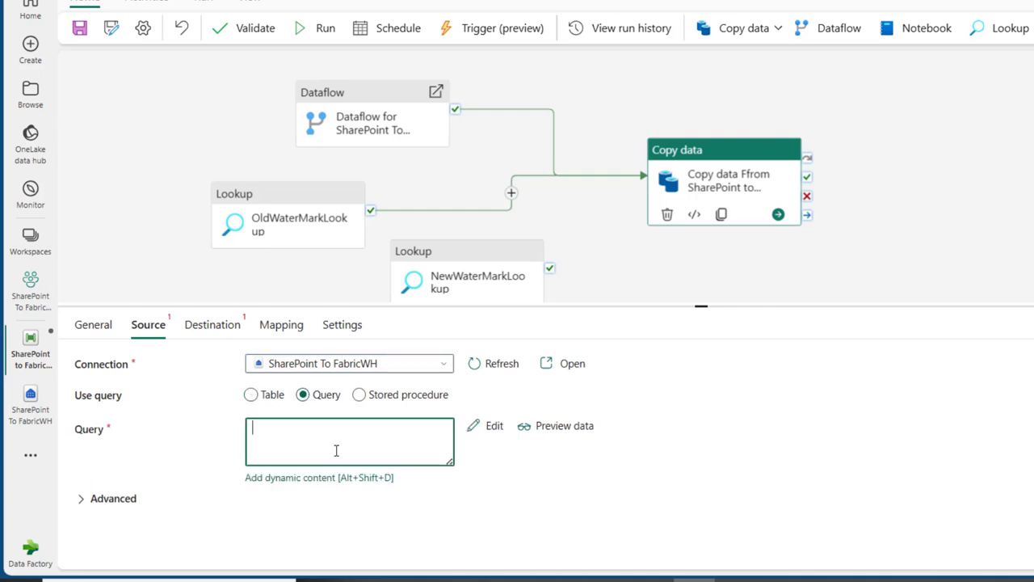
click(347, 477)
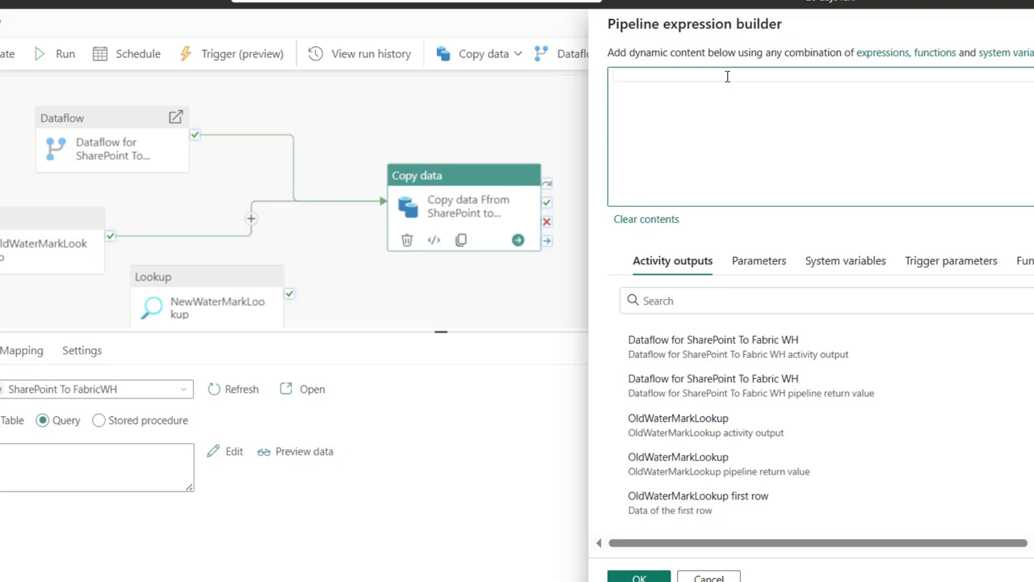
Enter a multi-line SELECT * FROM source query in the expression builder and apply it
text(SELECT)
key(Return)
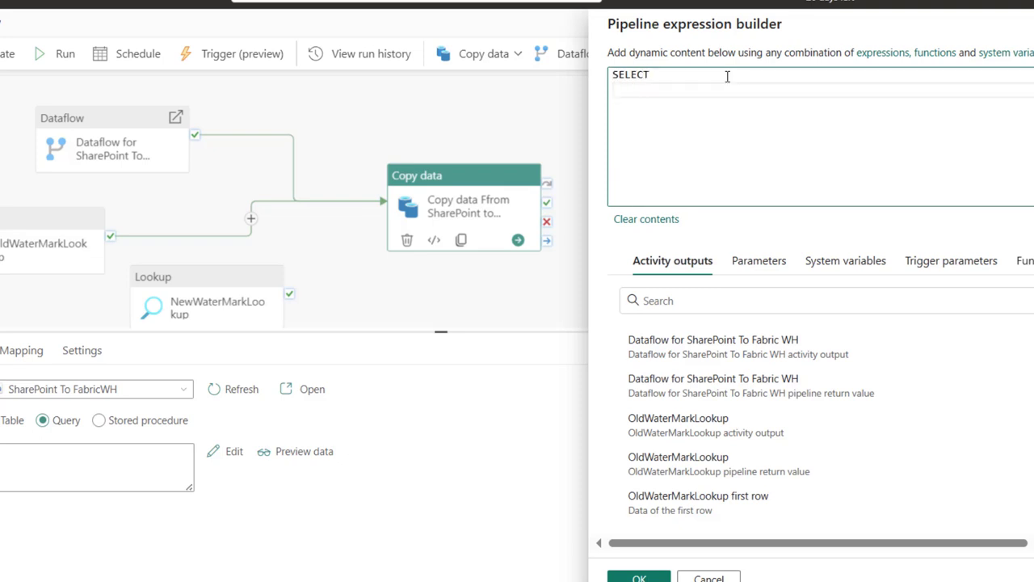
key(Tab)
text(*)
key(Return)
key(BackSpace)
text(FRO)
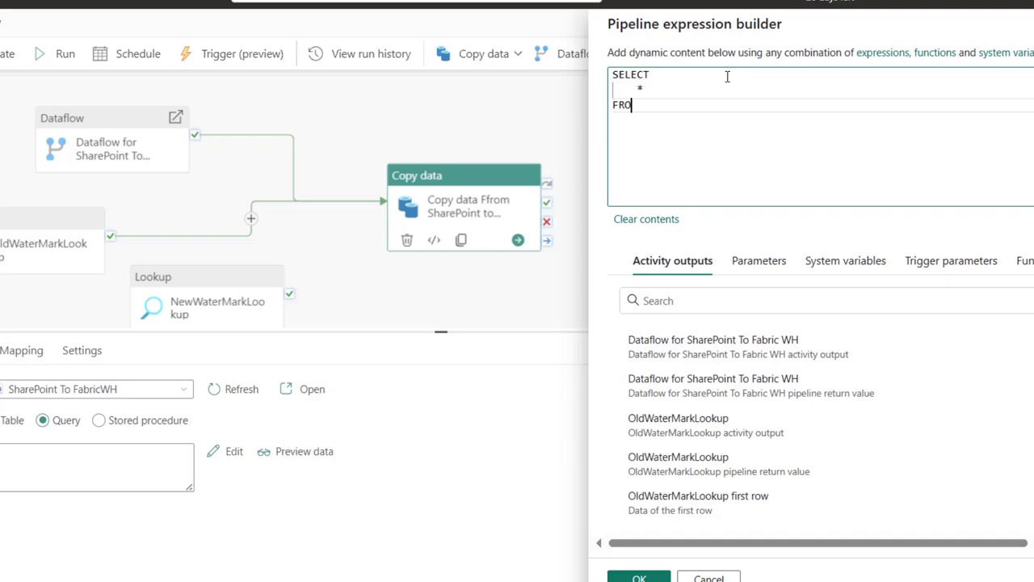
text(M)
key(Return)
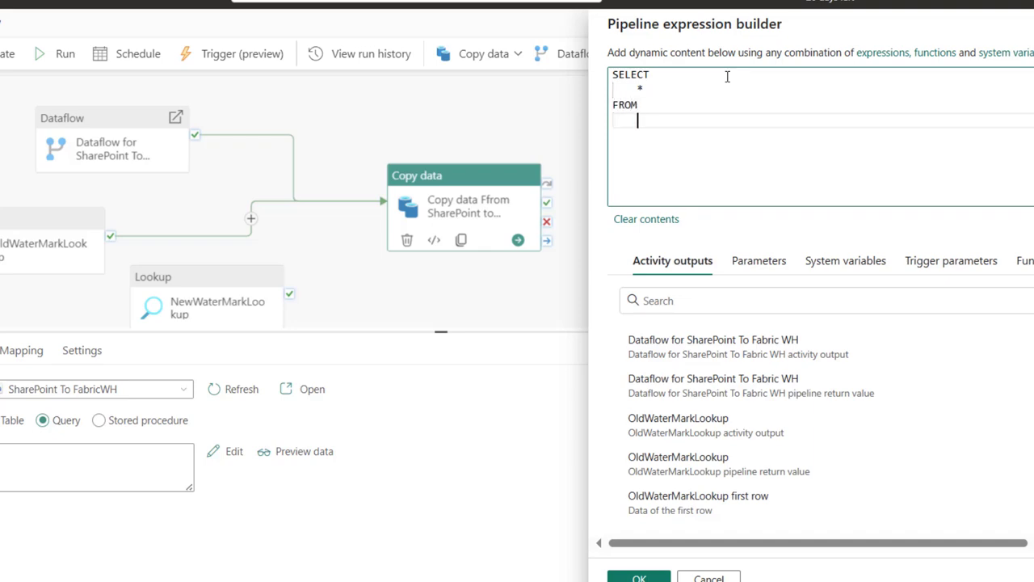
click(639, 577)
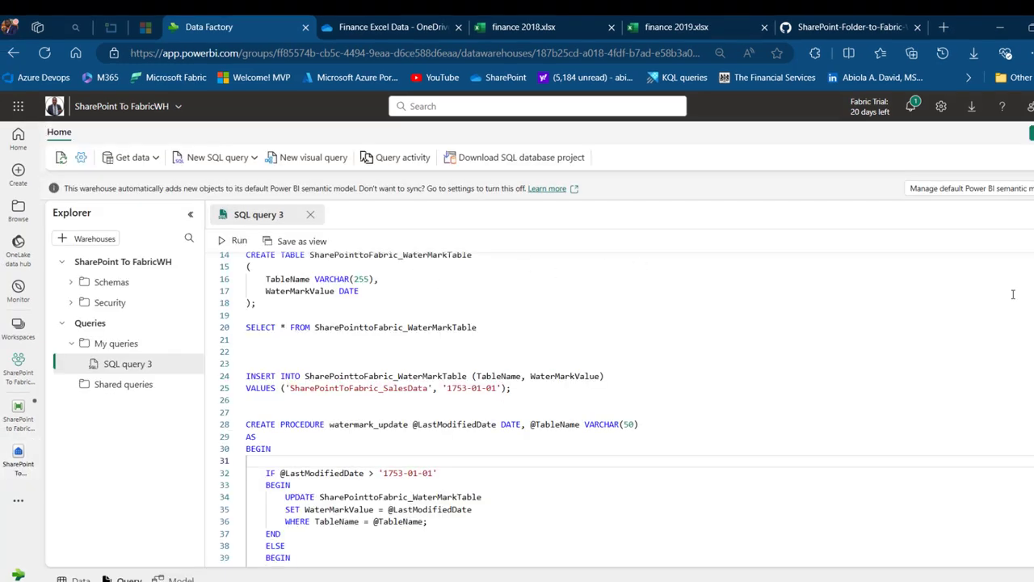
Copy the SharePointToFabric_SalesData table name from the warehouse script and reopen the source query
scroll(362, 257, up, 3)
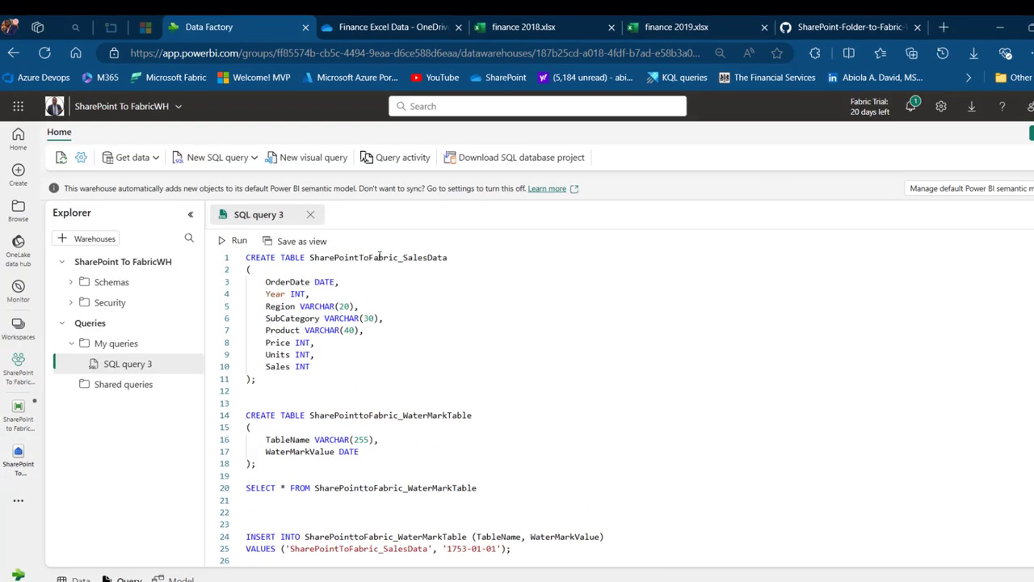
double_click(360, 257)
click(16, 416)
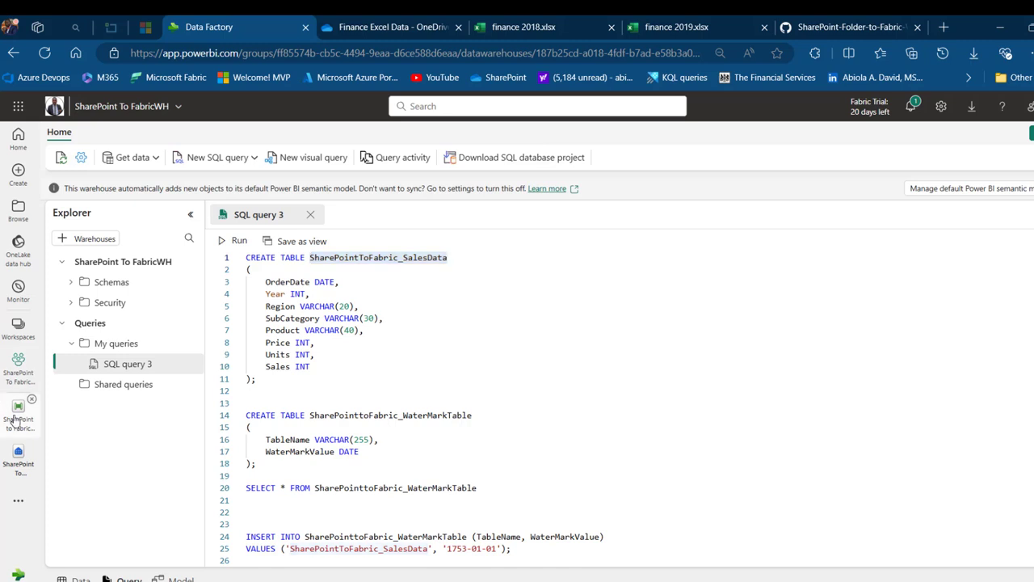
click(319, 478)
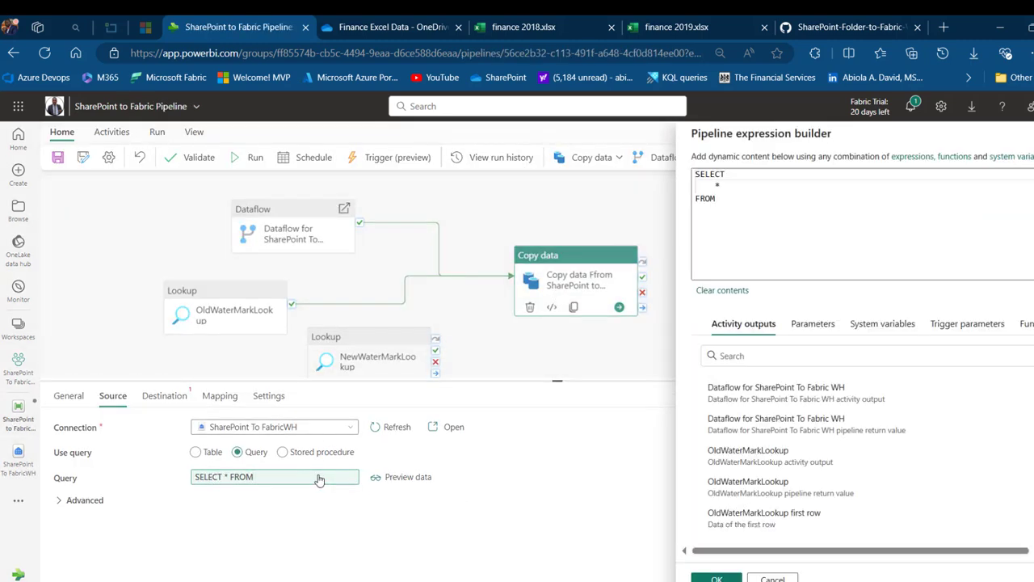
Add the SharePointToFabric_SalesData table after FROM and begin a WHERE clause
click(716, 212)
key(ctrl+v)
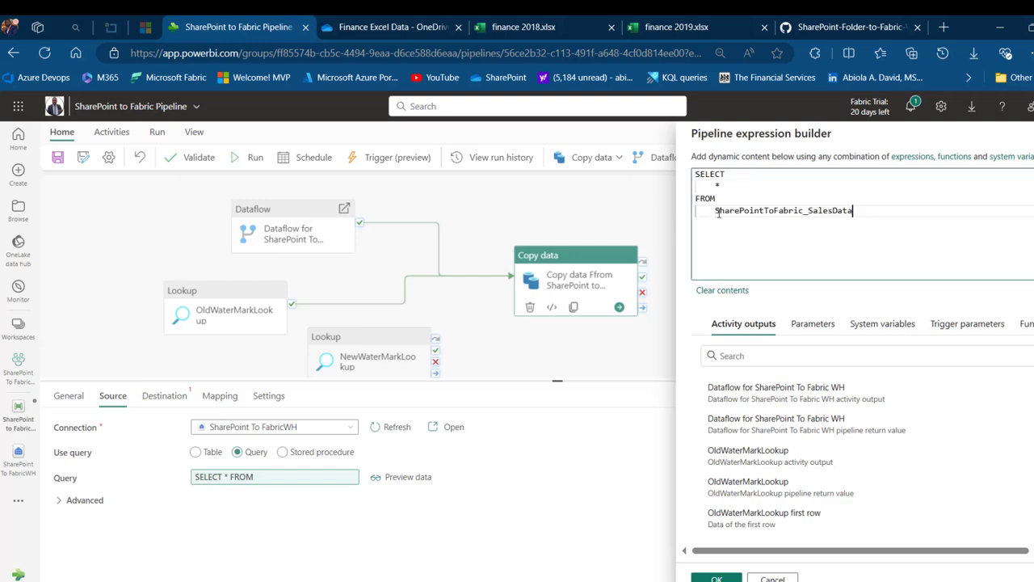
key(Return)
text(WHERE)
key(Return)
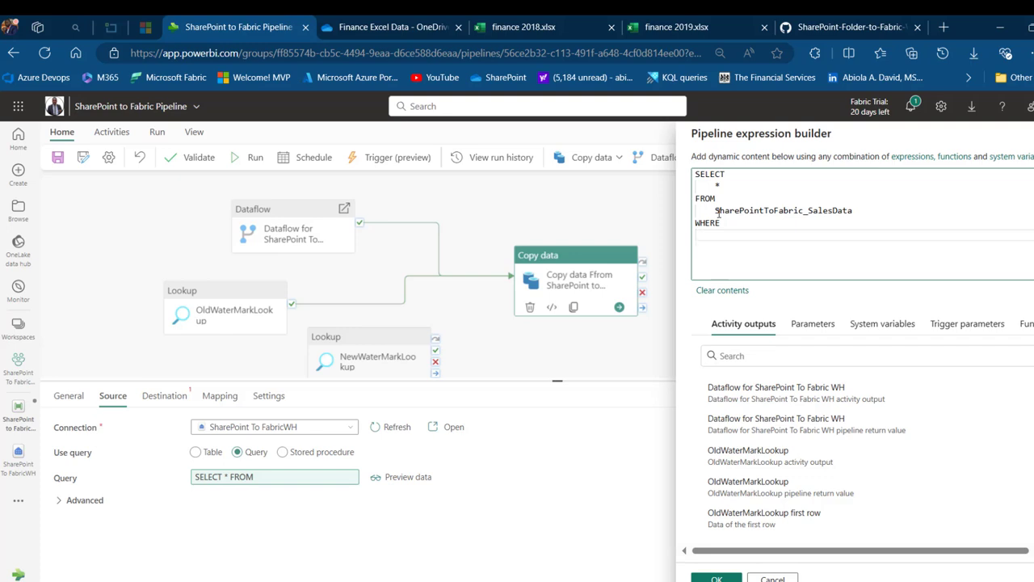
text(O)
key(Escape)
text(rder)
key(Tab)
text(> @)
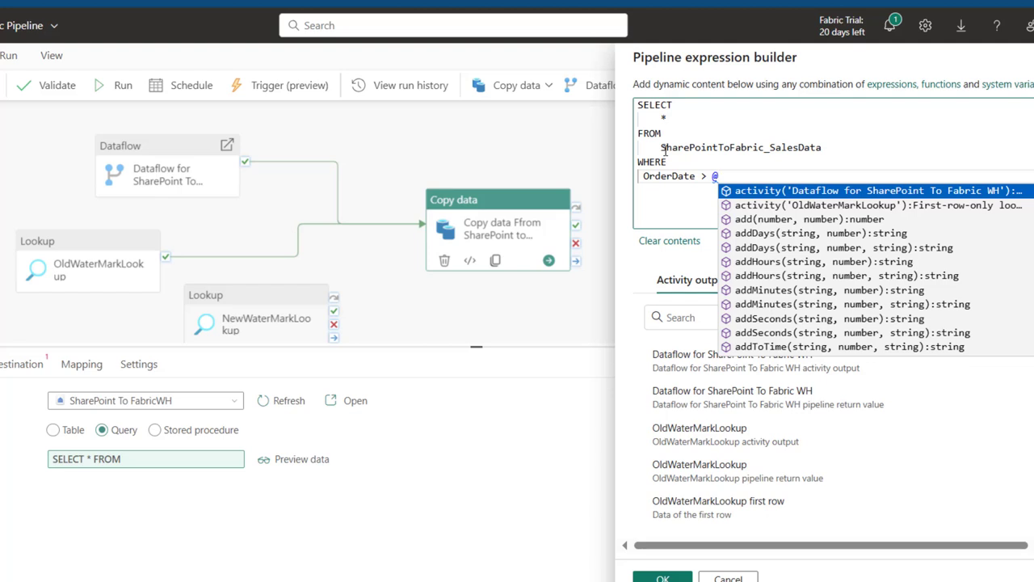
key(Down)
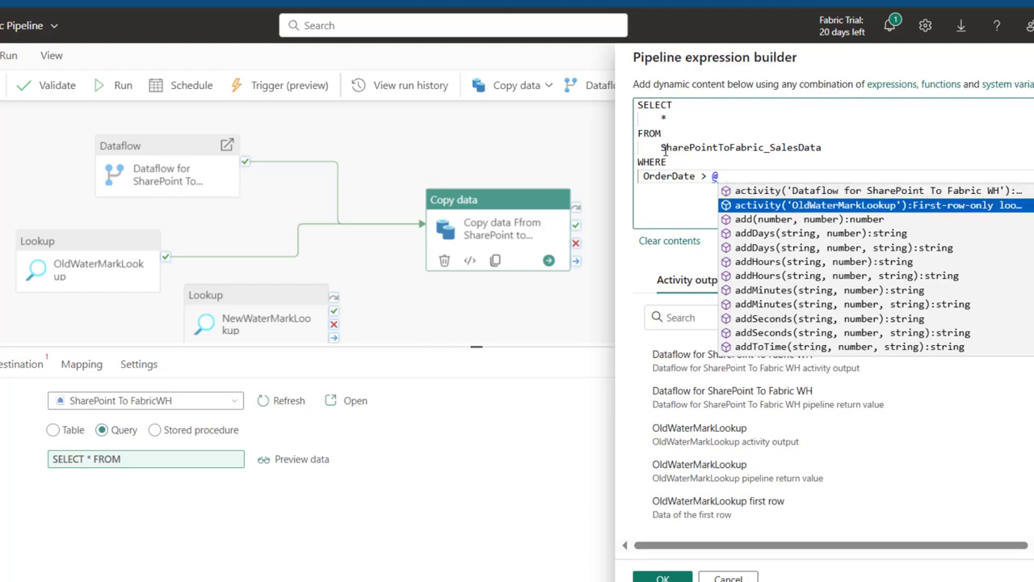
click(985, 207)
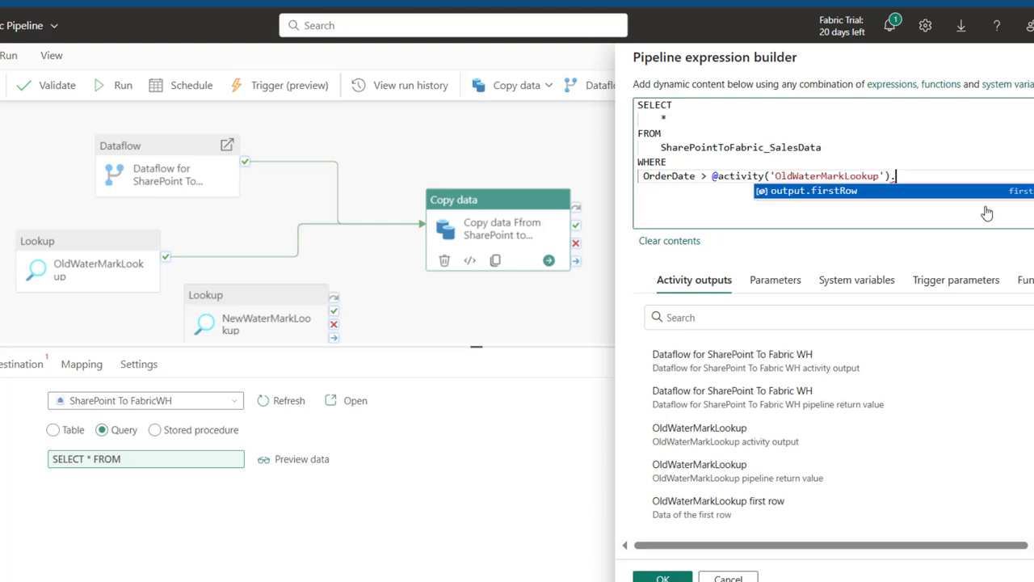
click(808, 195)
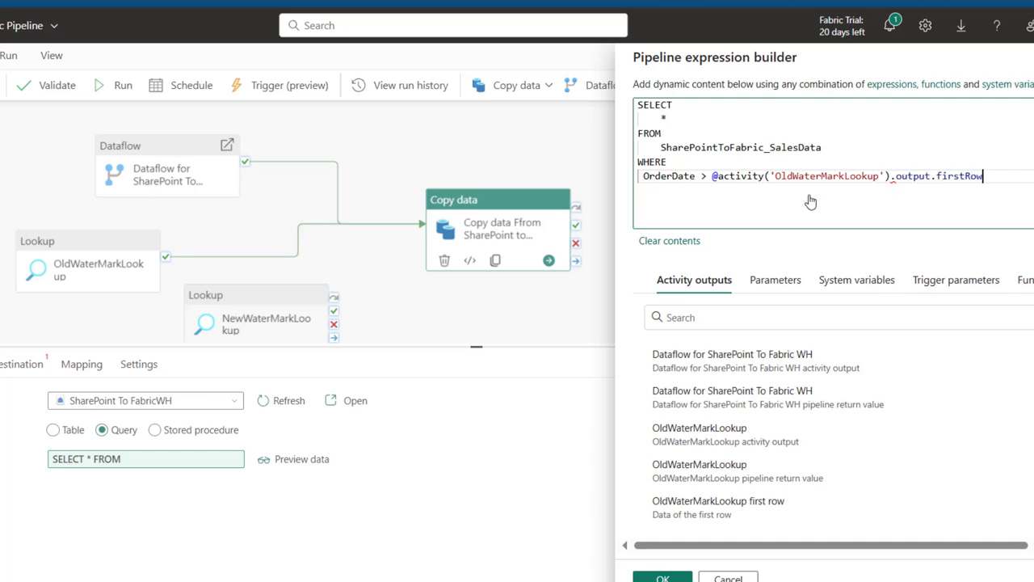
text(.)
click(663, 576)
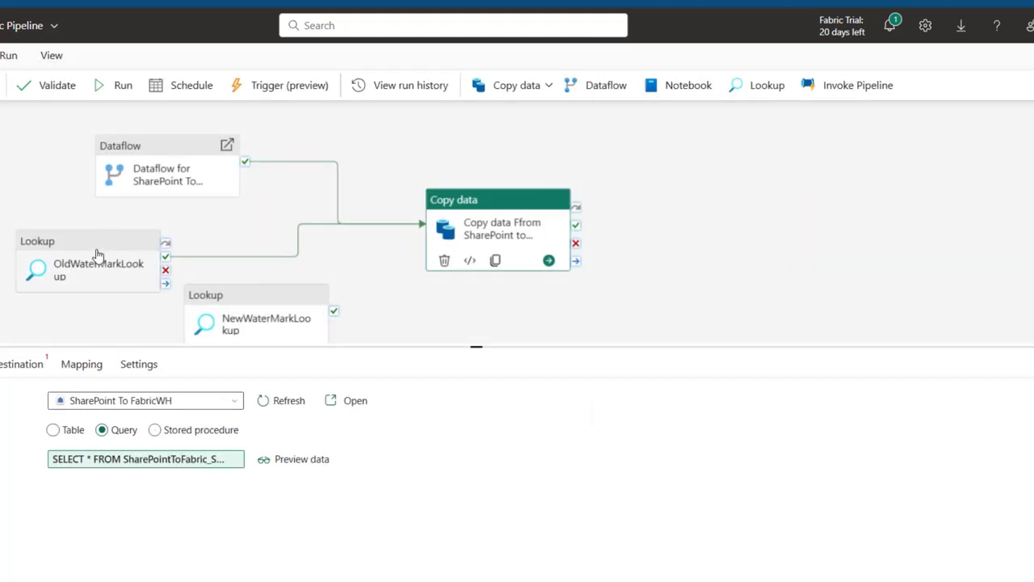
Copy the OldWaterMarkValue alias from OldWaterMarkLookup's query and reopen the Copy data query
drag(97, 256, 91, 233)
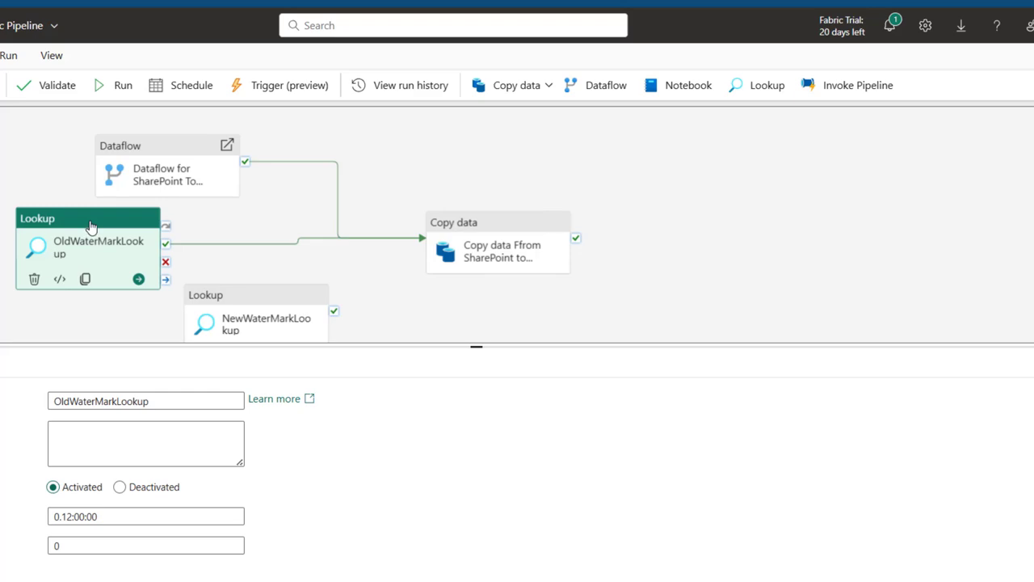
click(51, 383)
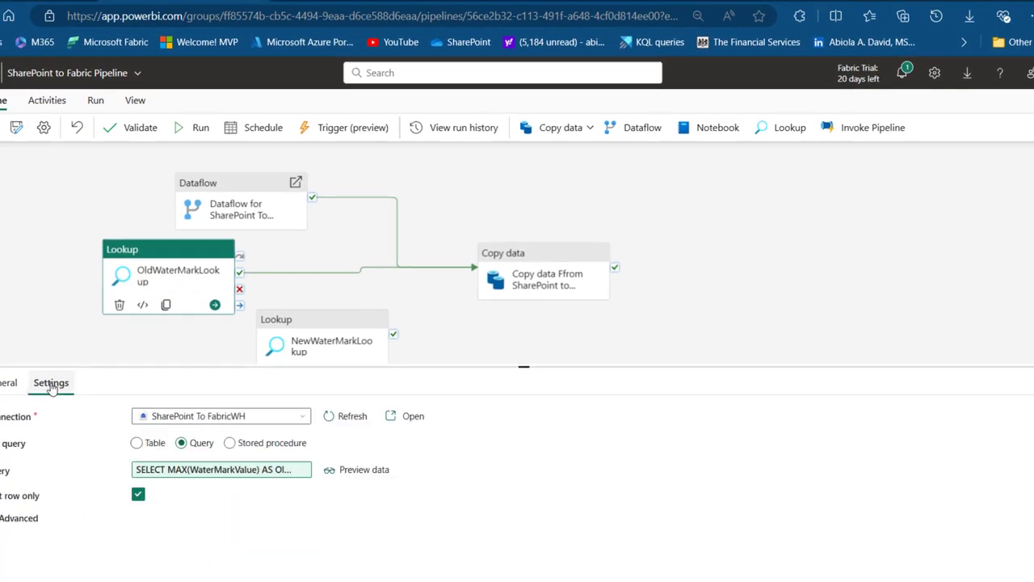
click(208, 468)
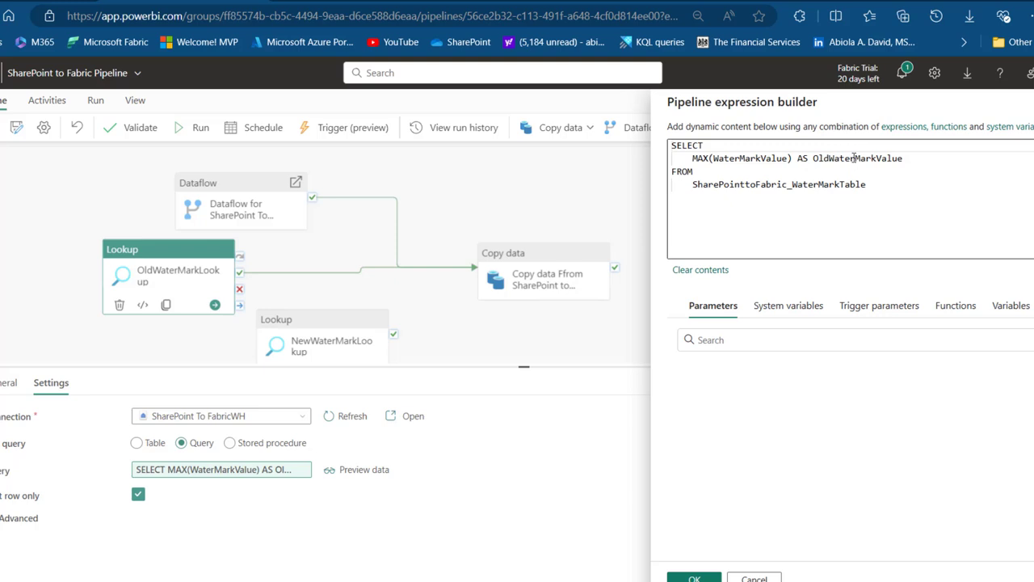
double_click(859, 159)
key(ctrl+c)
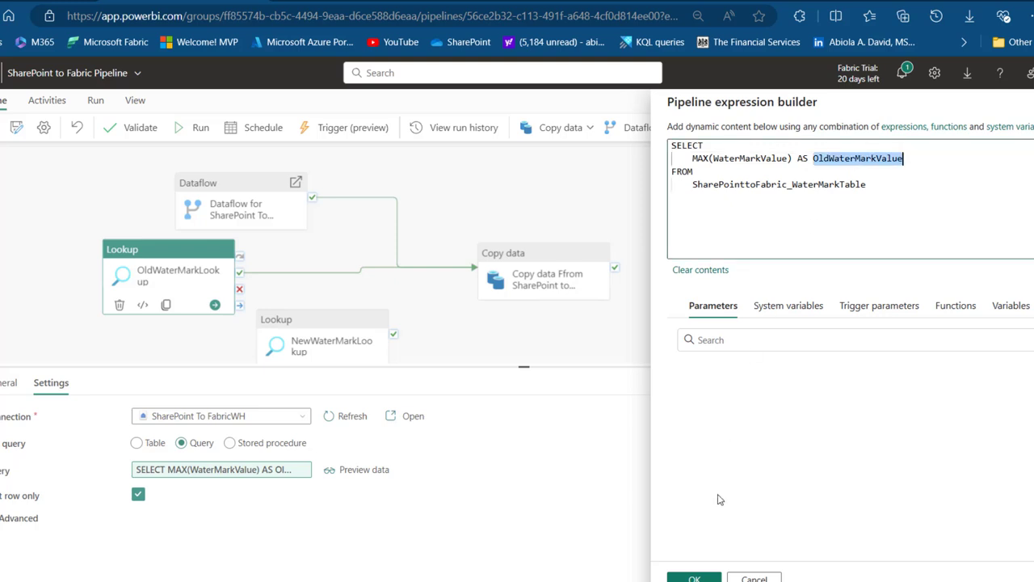
click(709, 578)
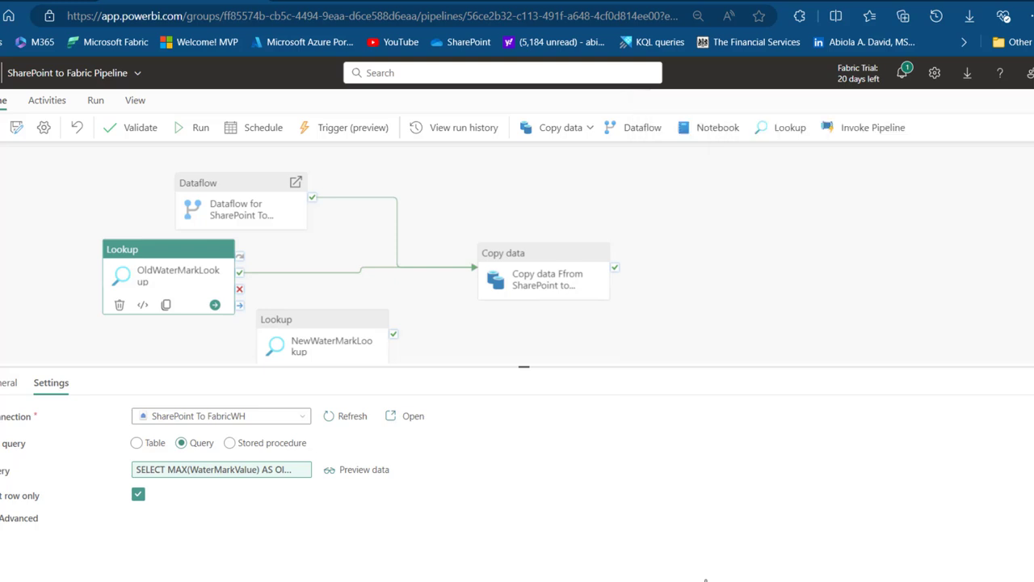
click(539, 259)
click(218, 469)
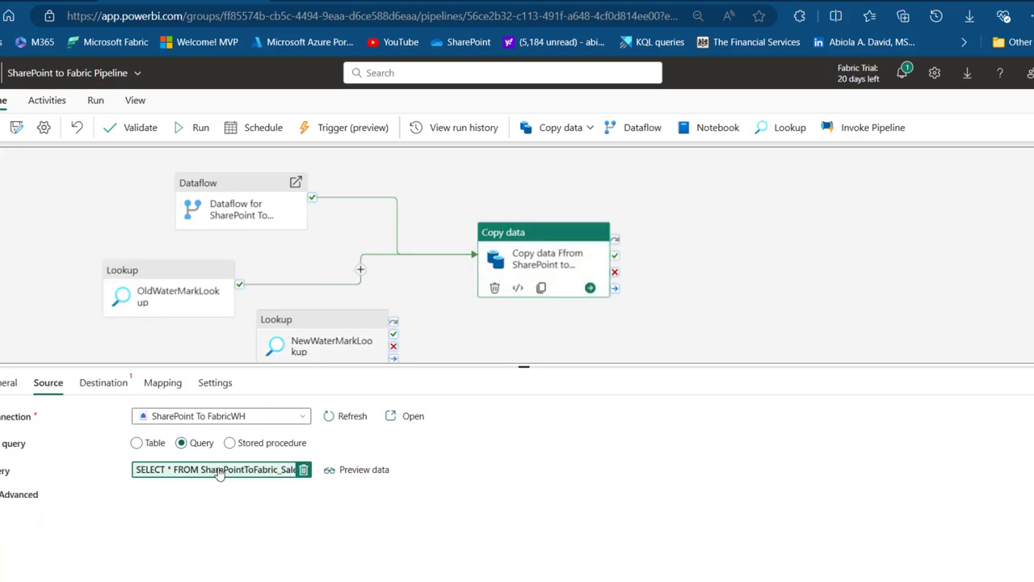
Make the lower bound the quoted '@{activity('OldWaterMarkLookup').output.firstRow.OldWaterMarkValue}'
click(997, 209)
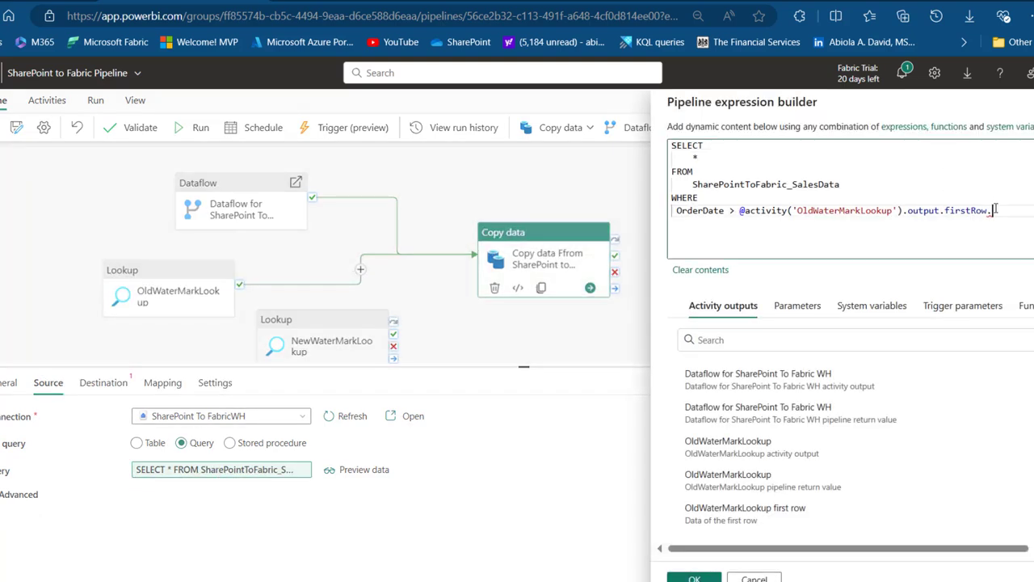
key(ctrl+v)
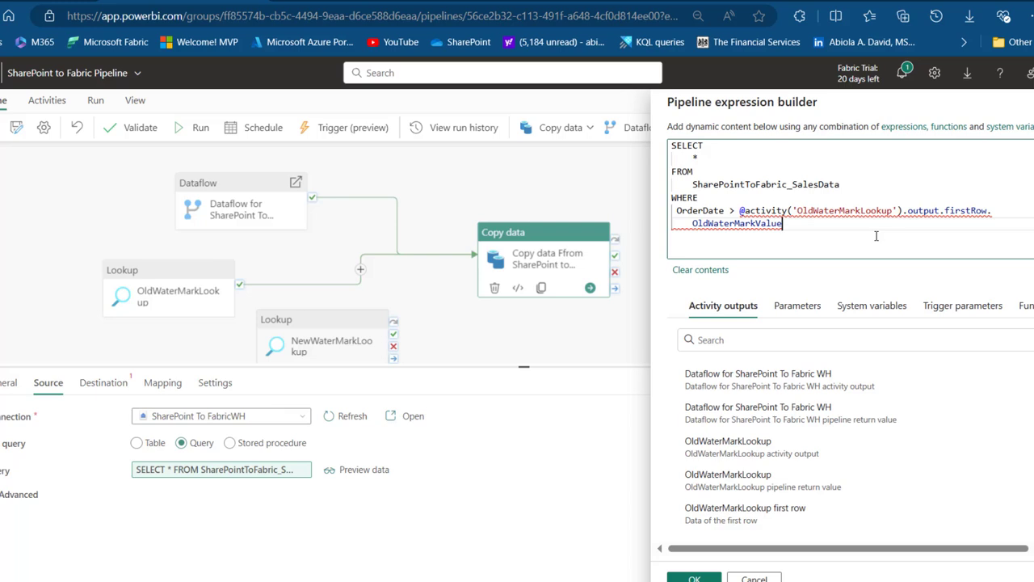
drag(782, 225, 745, 212)
key(ctrl+c)
key(BackSpace)
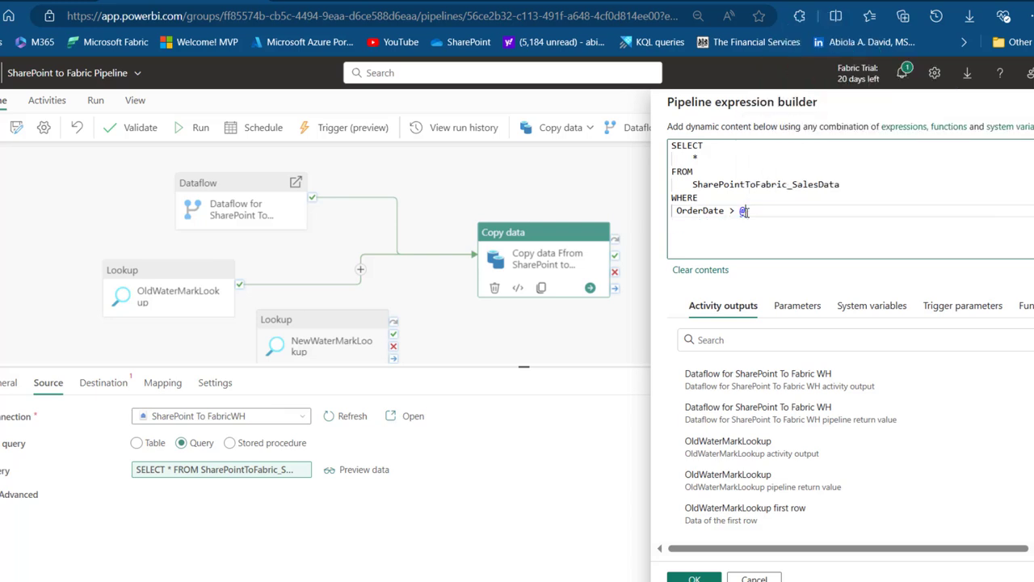
text({)
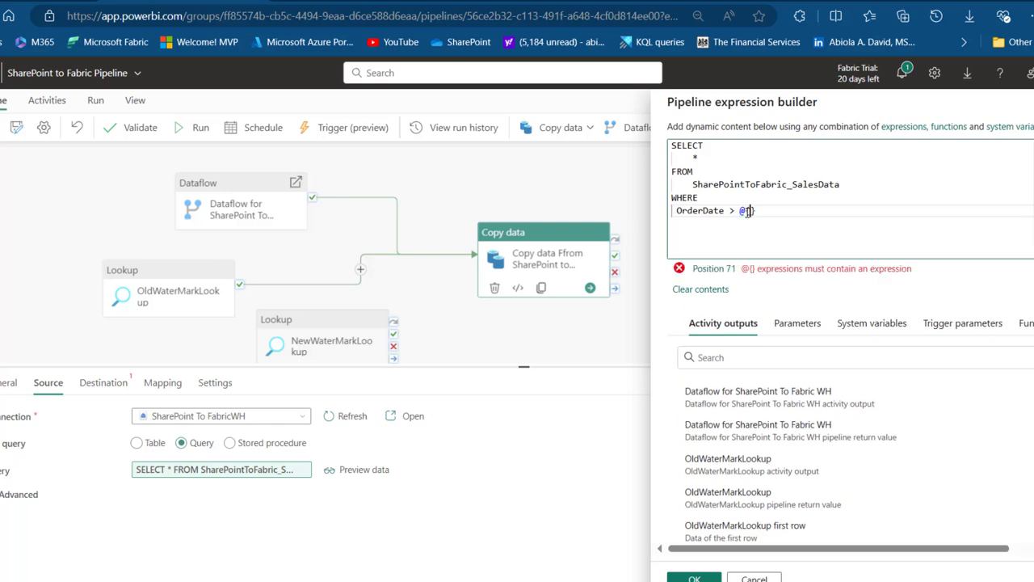
key(ctrl+v)
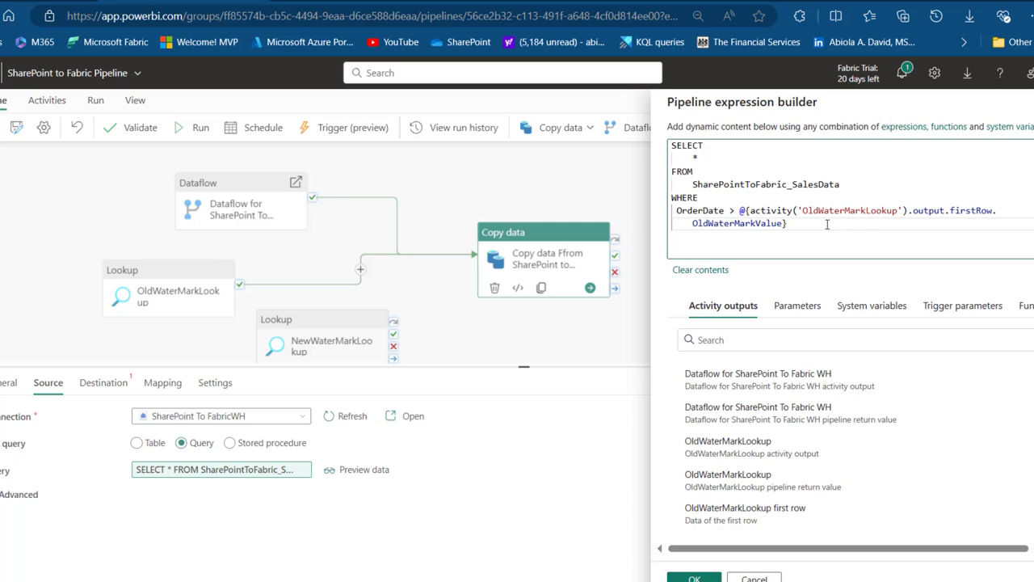
drag(788, 223, 738, 211)
key(ctrl+c)
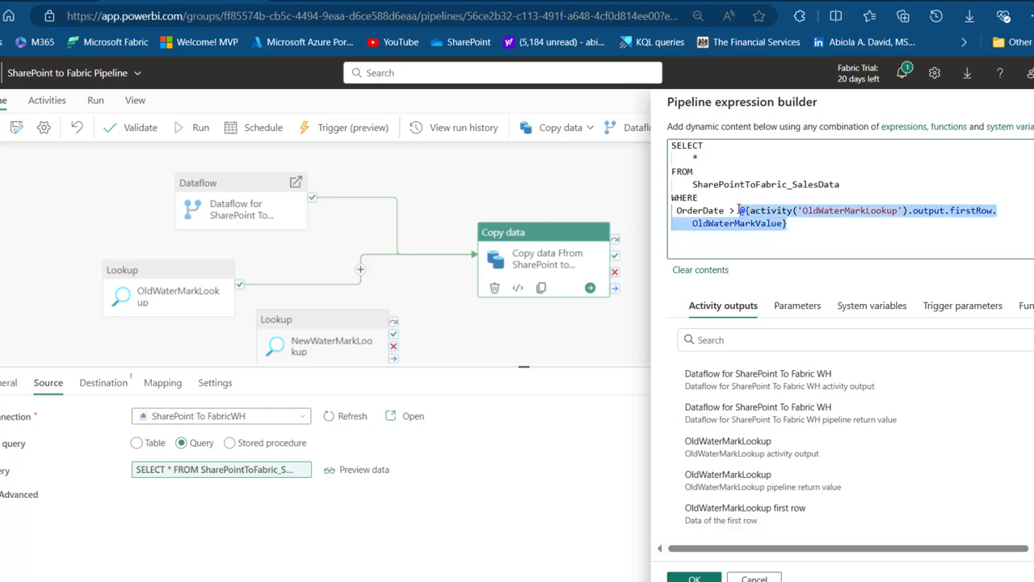
key(Delete)
text(')
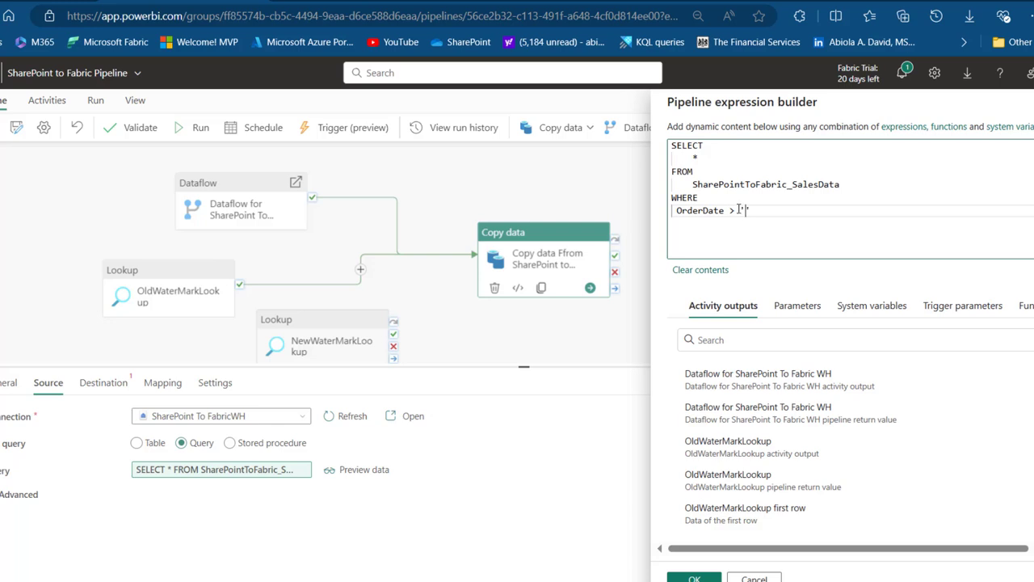
key(ctrl+v)
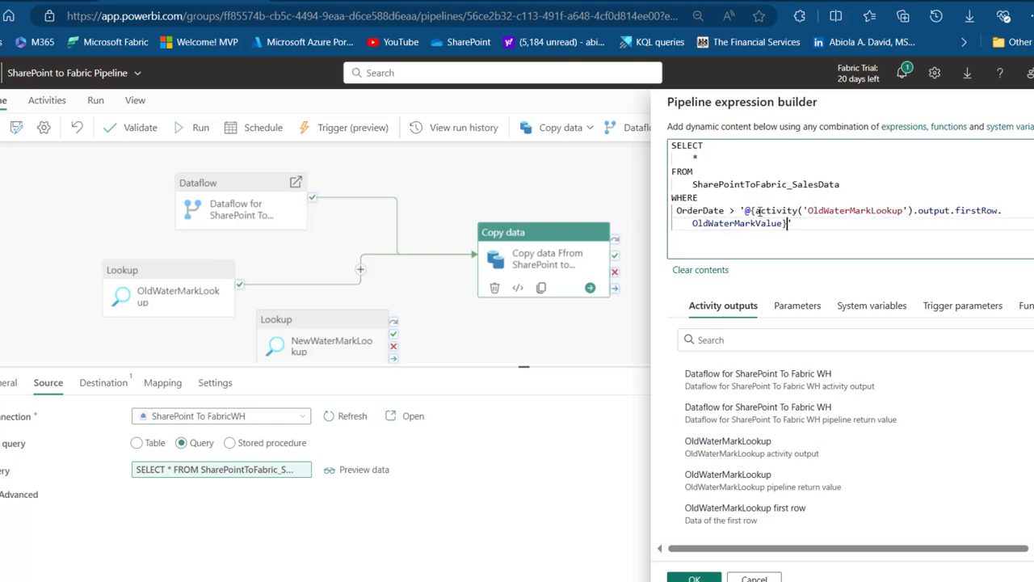
click(793, 224)
Add an AND OrderDate <= @ condition and apply the query
key(Return)
text(AND)
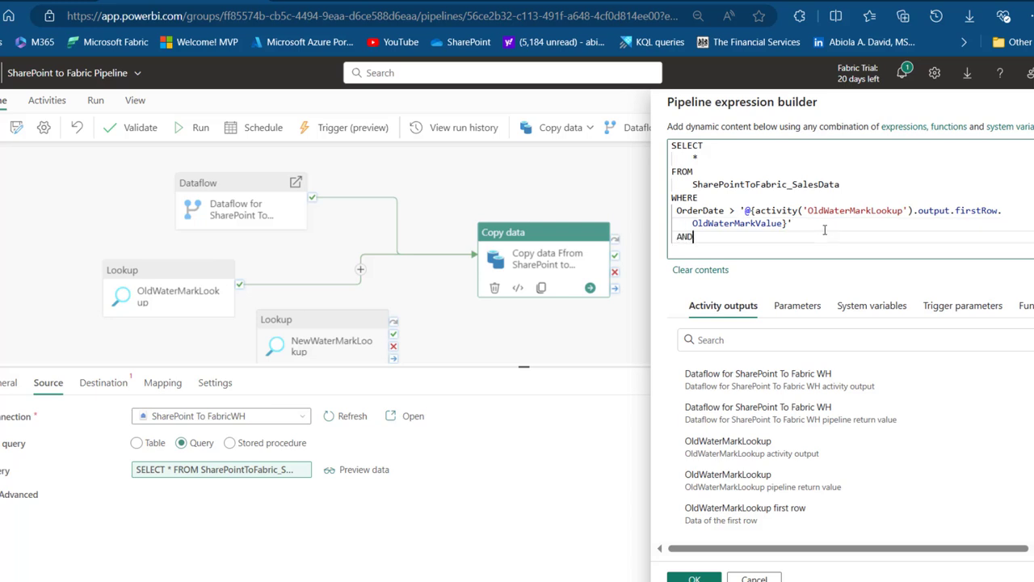
key(Return)
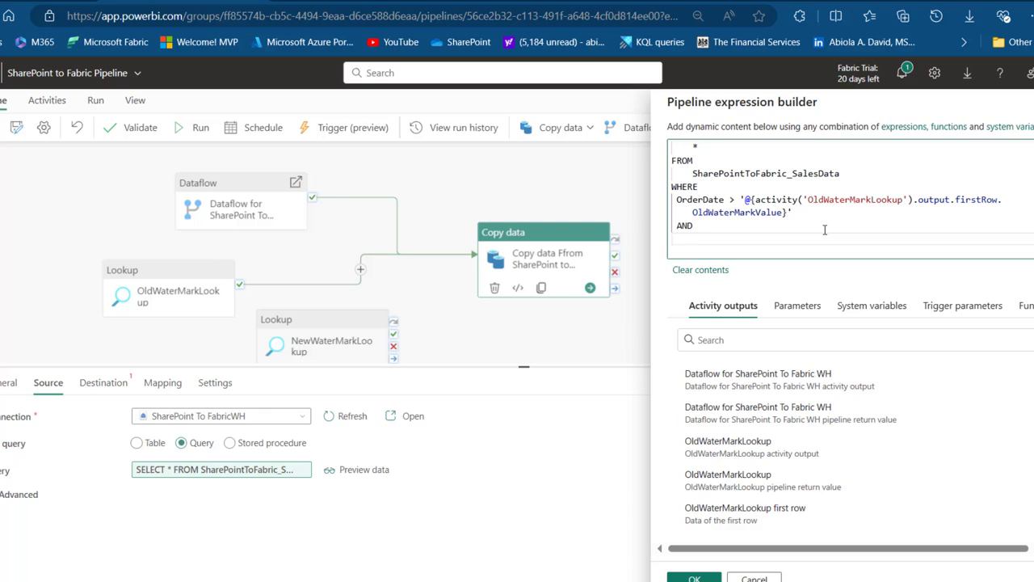
text(OrderDate)
text(<= @)
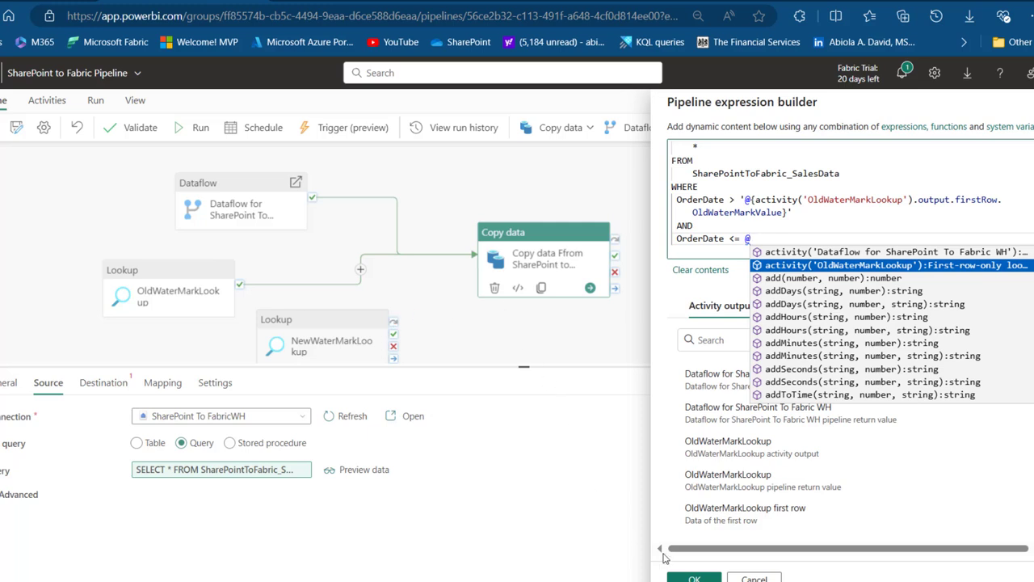
click(693, 577)
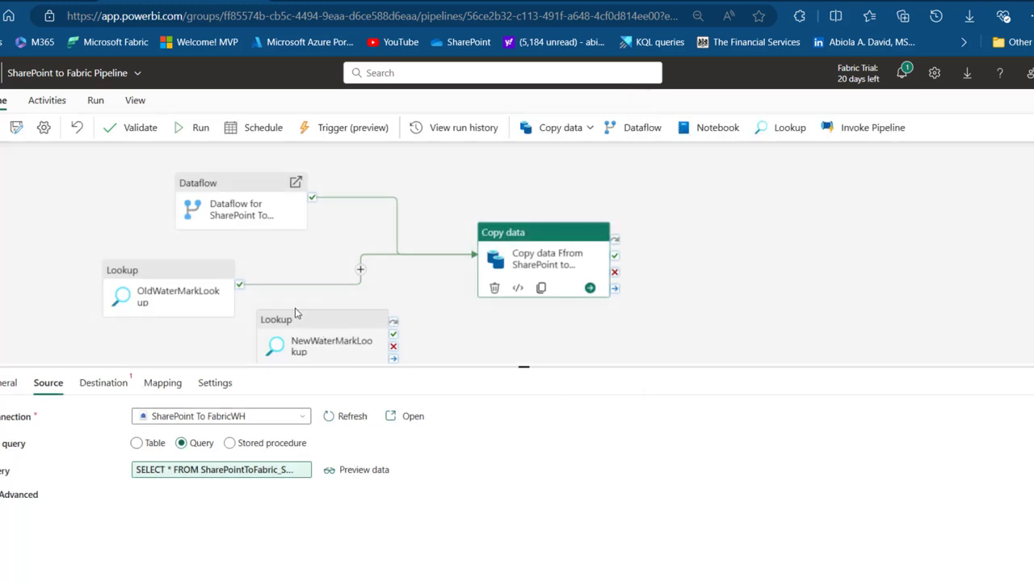
mouse_move(295, 312)
mouse_down()
mouse_move(303, 277)
mouse_move(303, 317)
mouse_up()
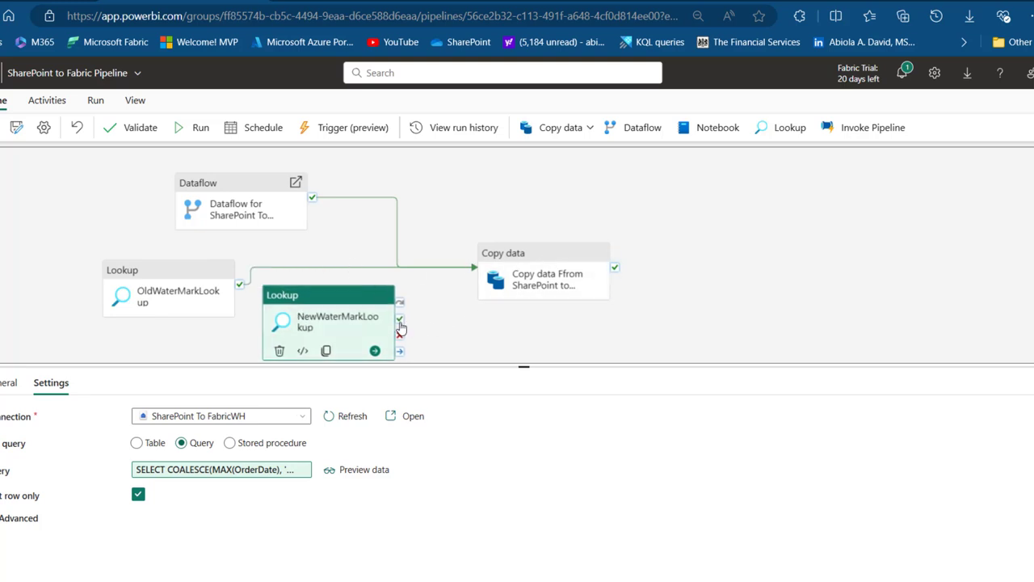
Connect NewWaterMarkLookup's success output to Copy data and reopen its query
drag(400, 321, 566, 255)
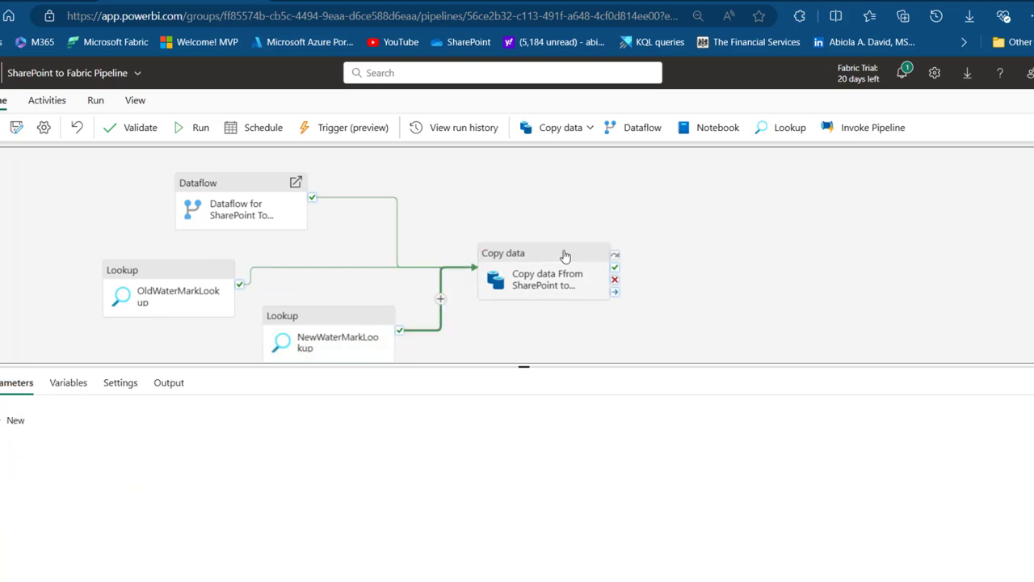
drag(341, 316, 342, 296)
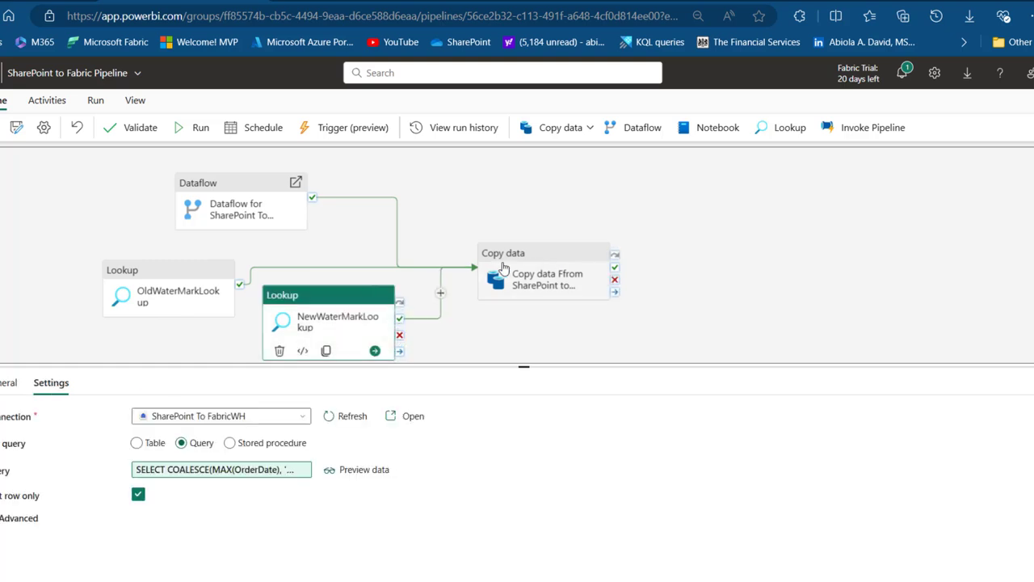
click(556, 272)
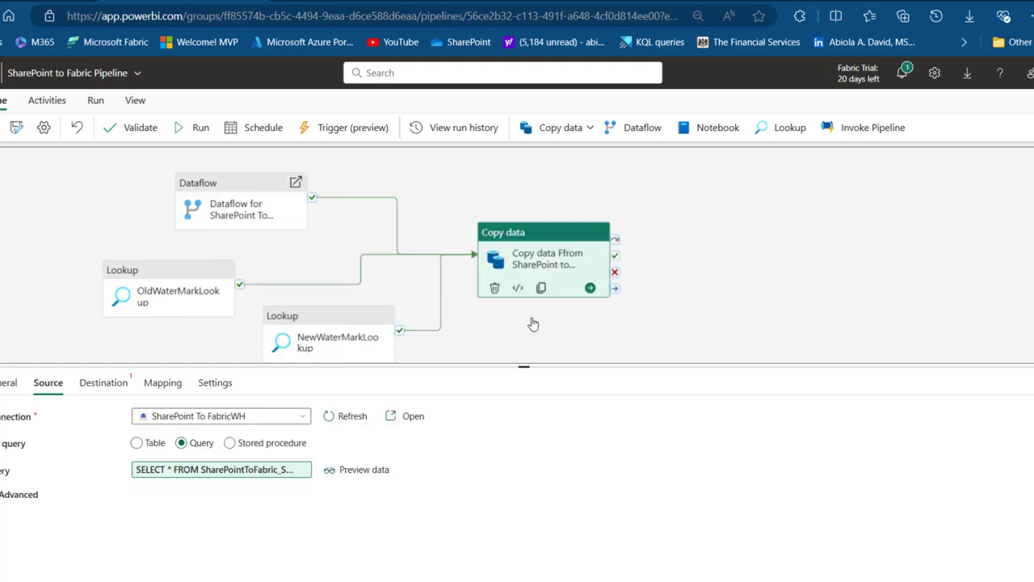
click(230, 474)
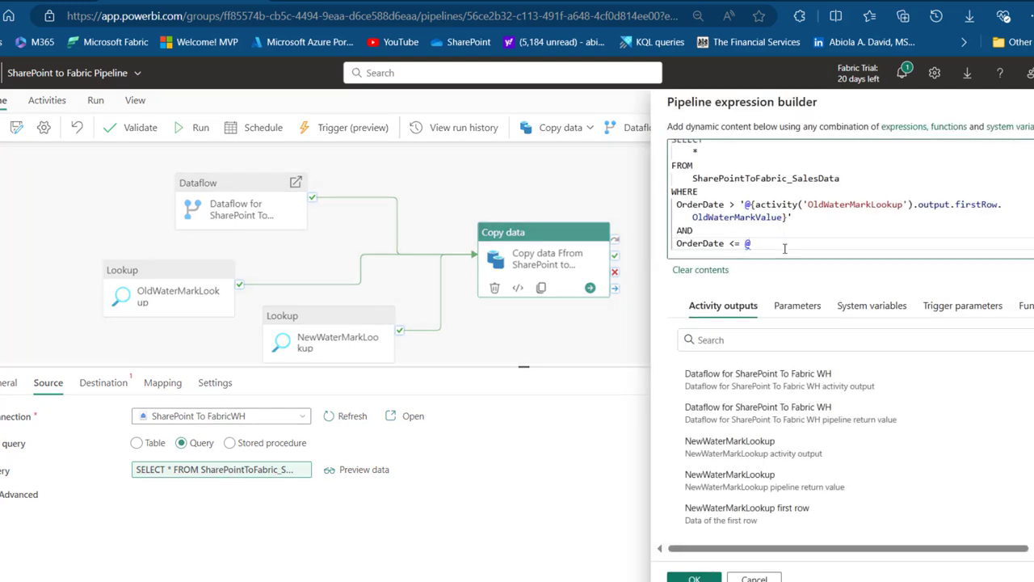
key(BackSpace)
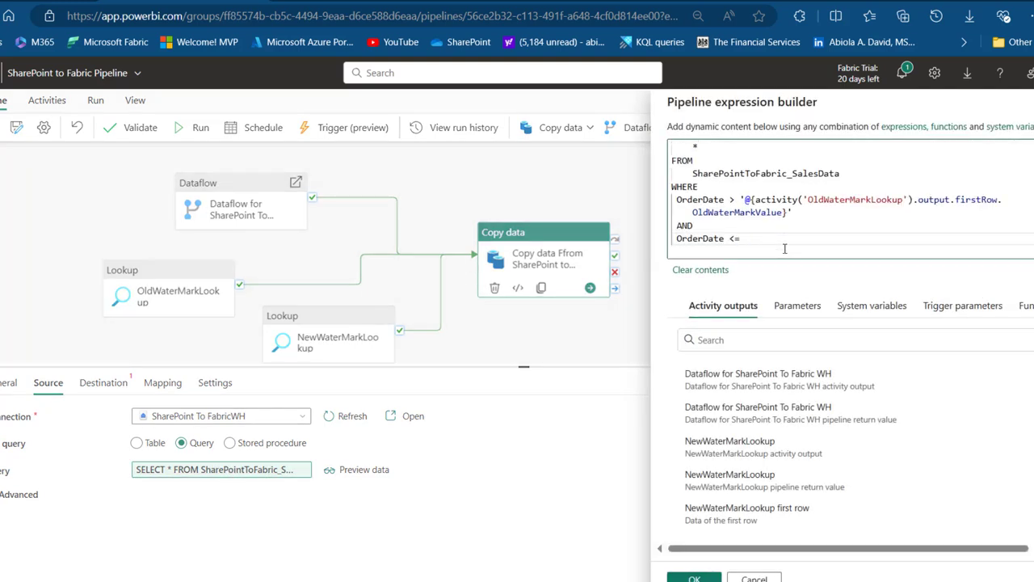
text(@)
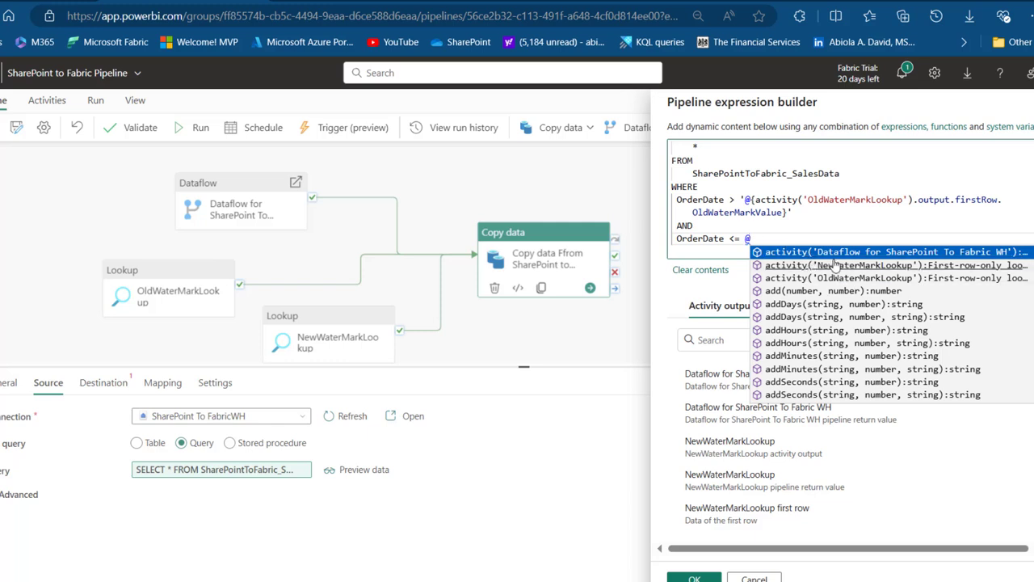
click(861, 267)
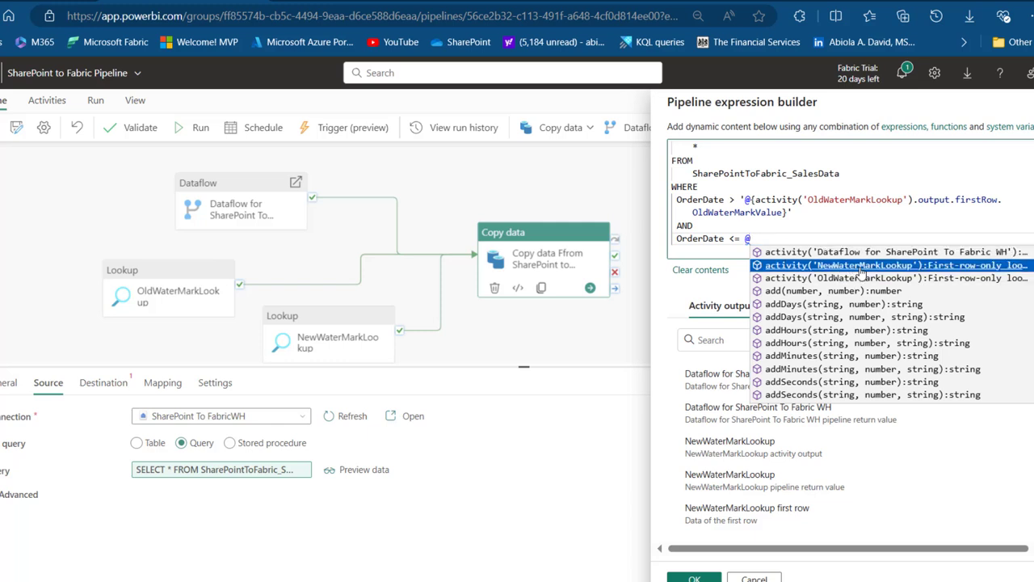
text(.)
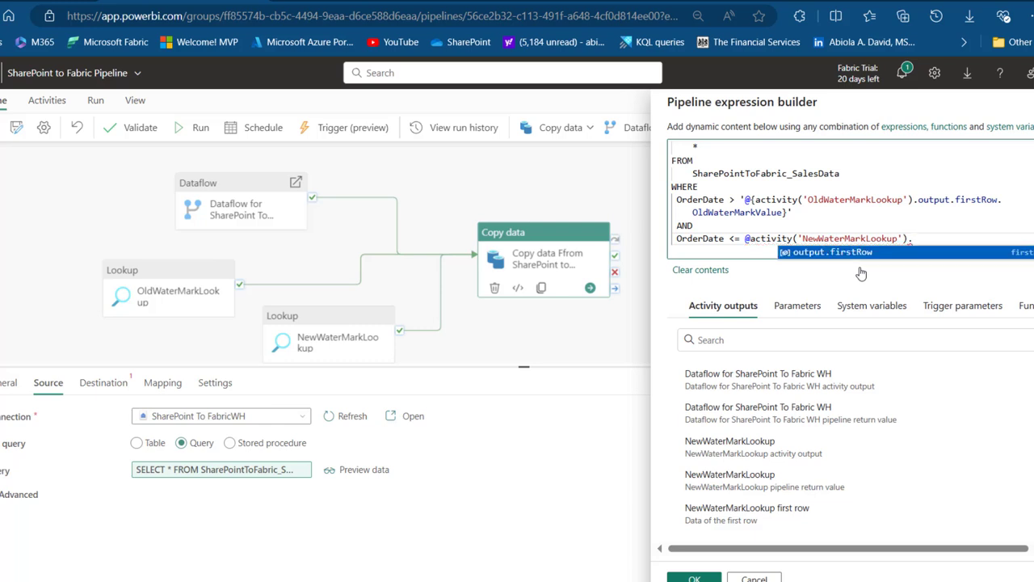
key(Return)
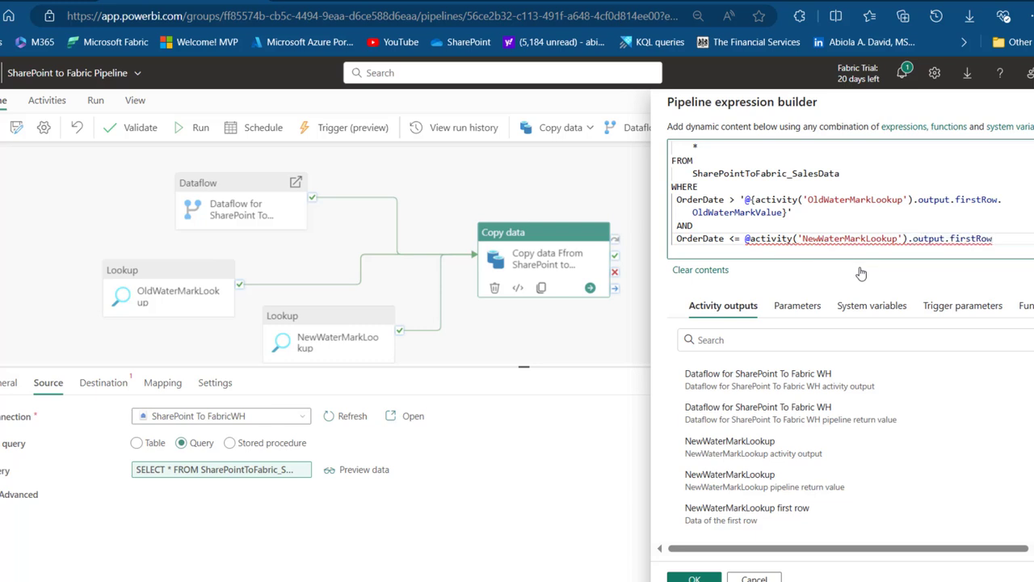
text(.)
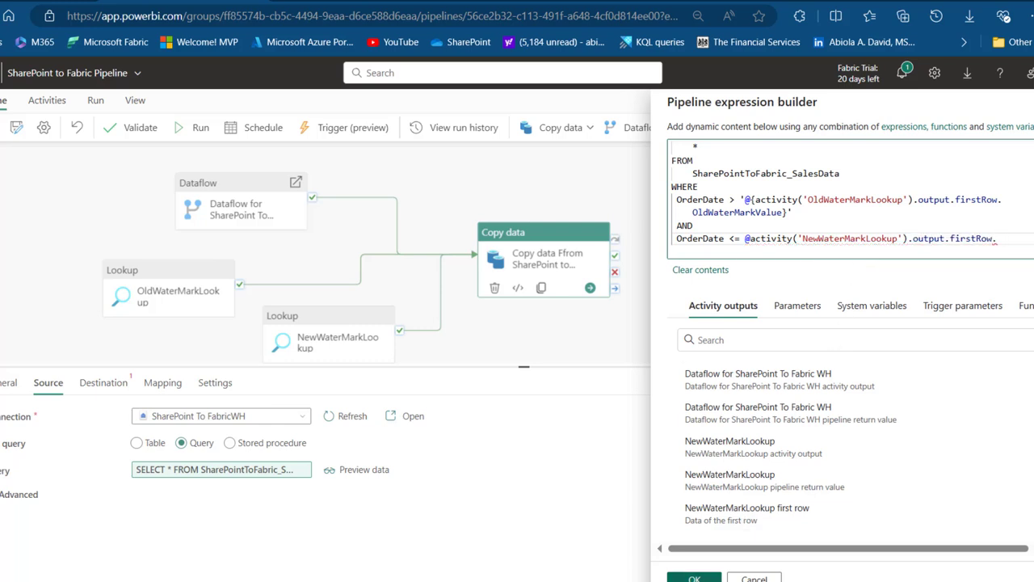
click(694, 578)
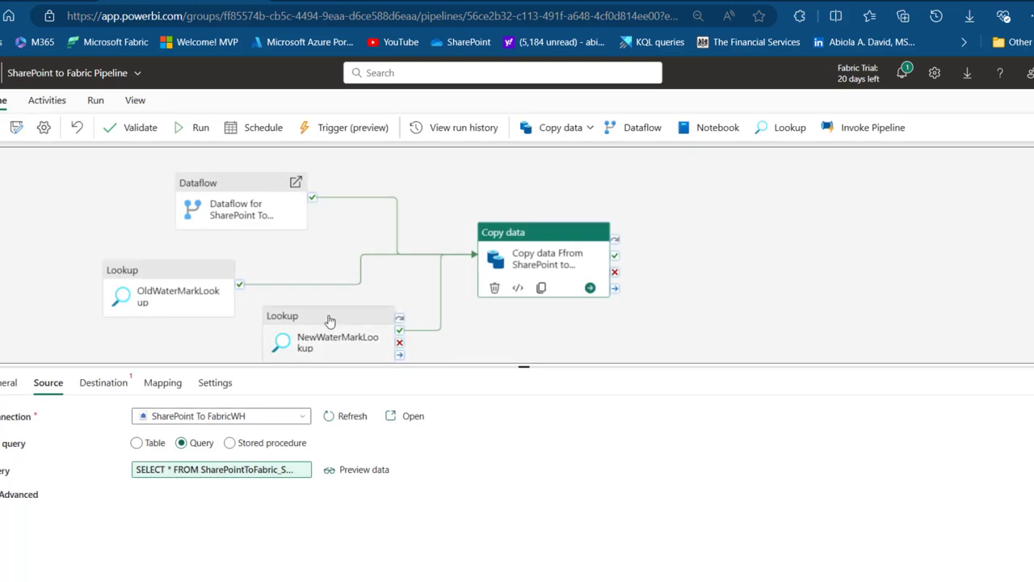
drag(329, 318, 332, 298)
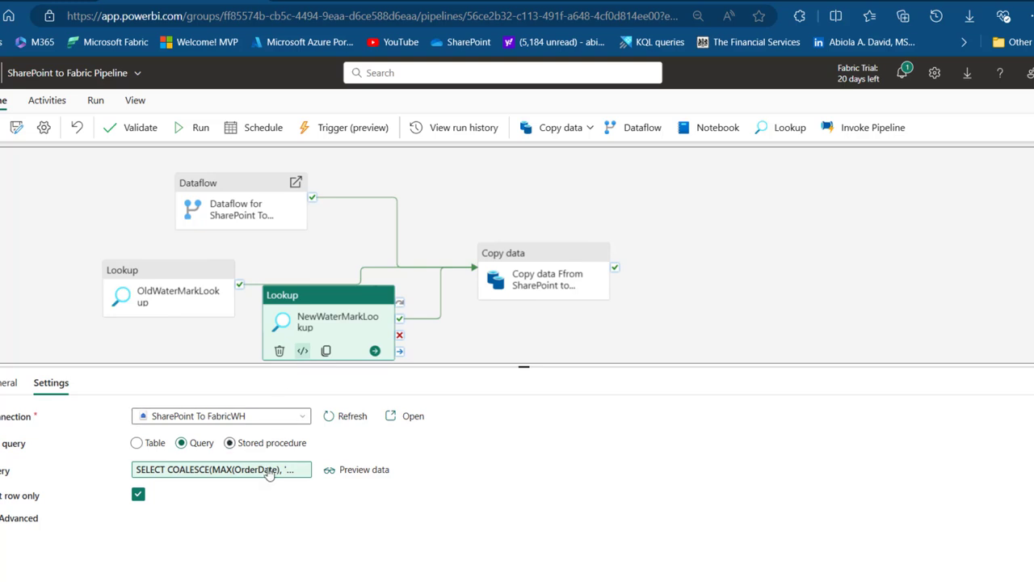
Copy the NewWaterMarkValue alias from NewWaterMarkLookup's query and reopen the Copy data query
click(221, 470)
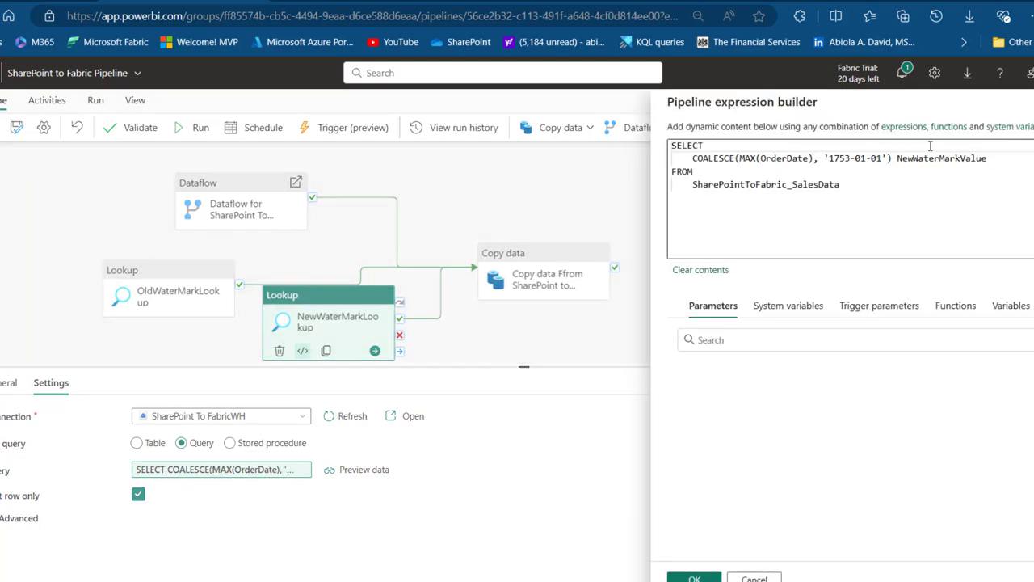
double_click(930, 158)
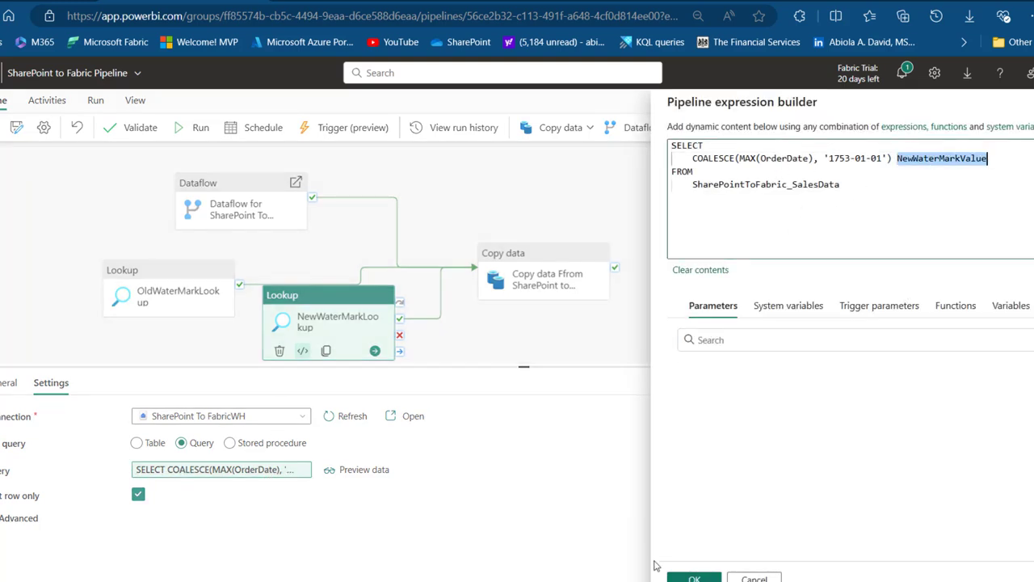
click(694, 578)
click(556, 250)
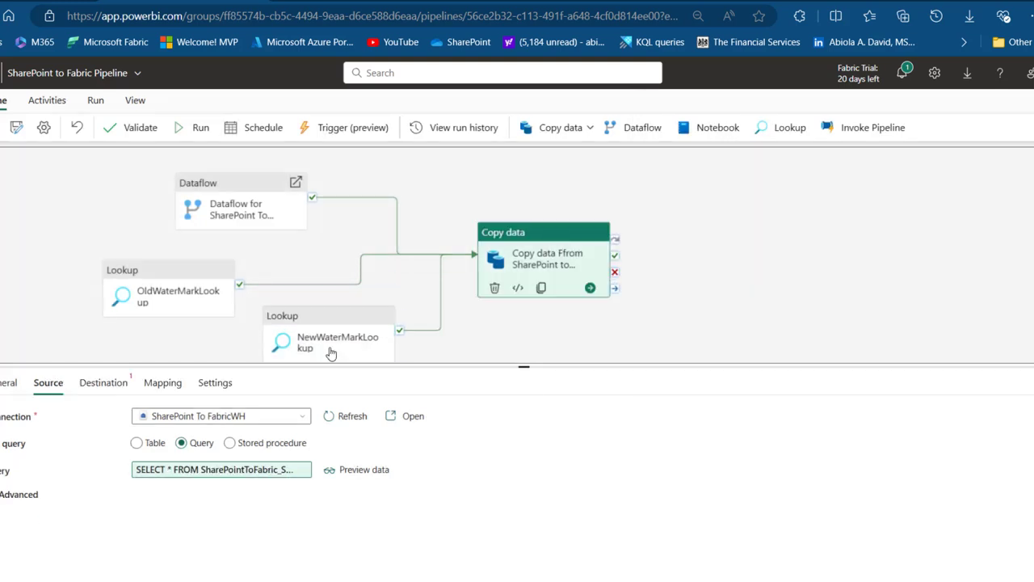
click(218, 469)
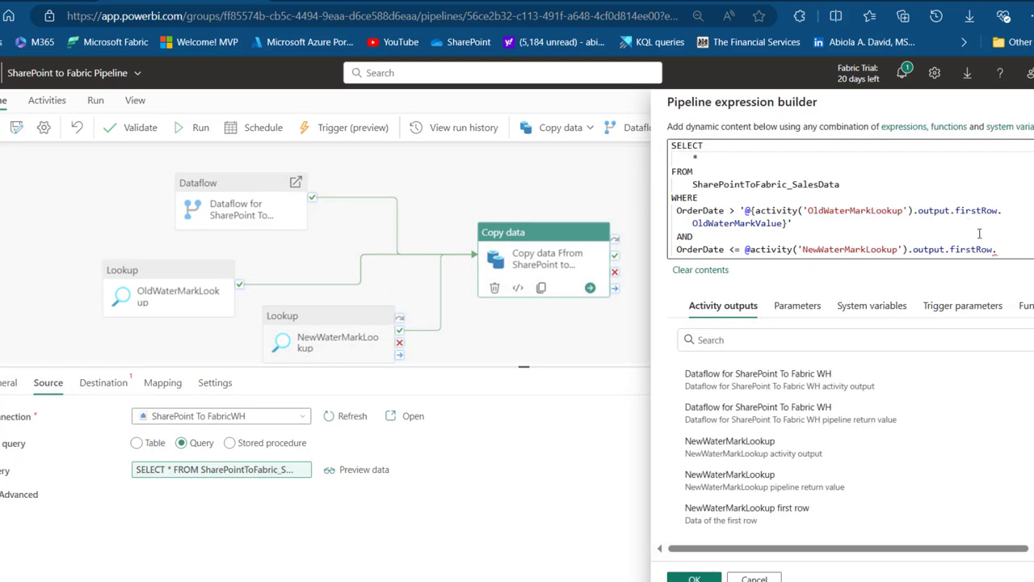
Make the upper bound the quoted '@{activity('NewWaterMarkLookup').output.firstRow.NewWaterMarkValue}'
key(ctrl+v)
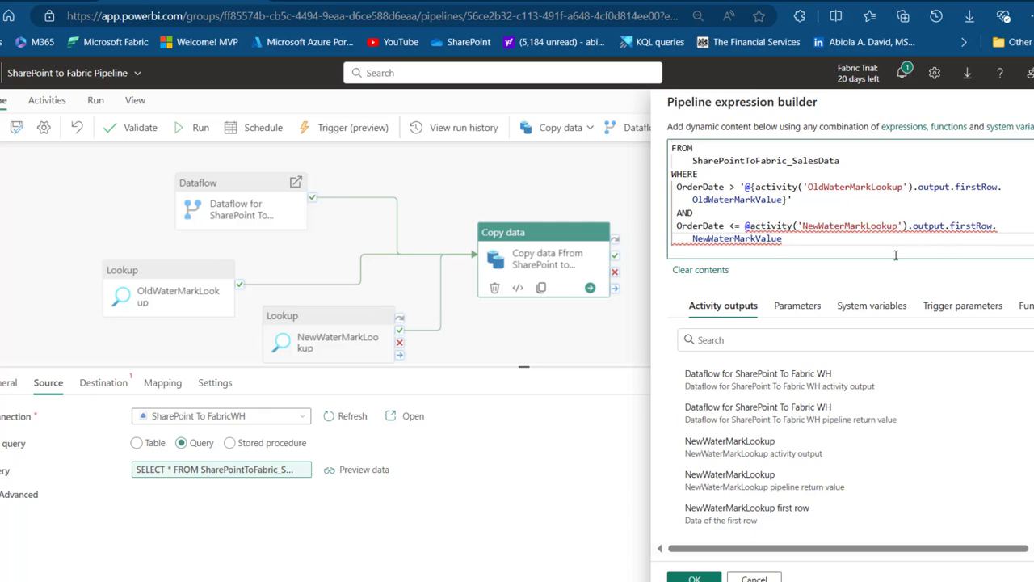
drag(791, 246, 749, 226)
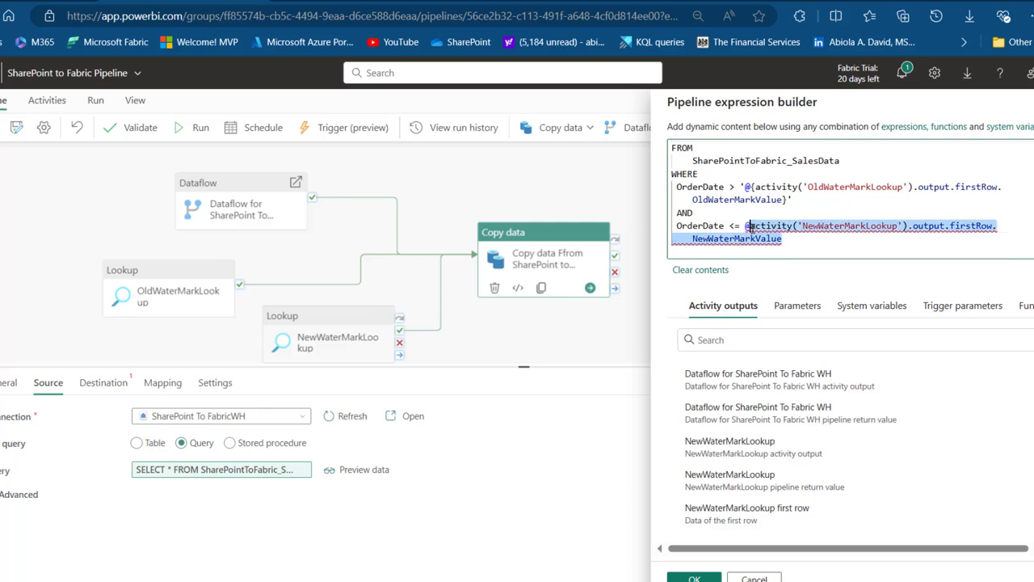
key(BackSpace)
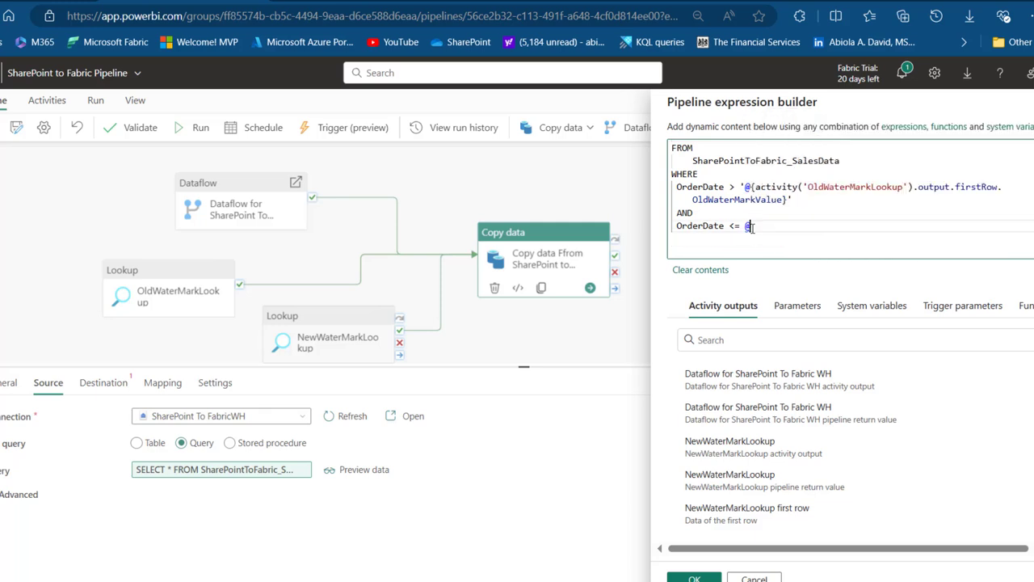
text({)
key(ctrl+v)
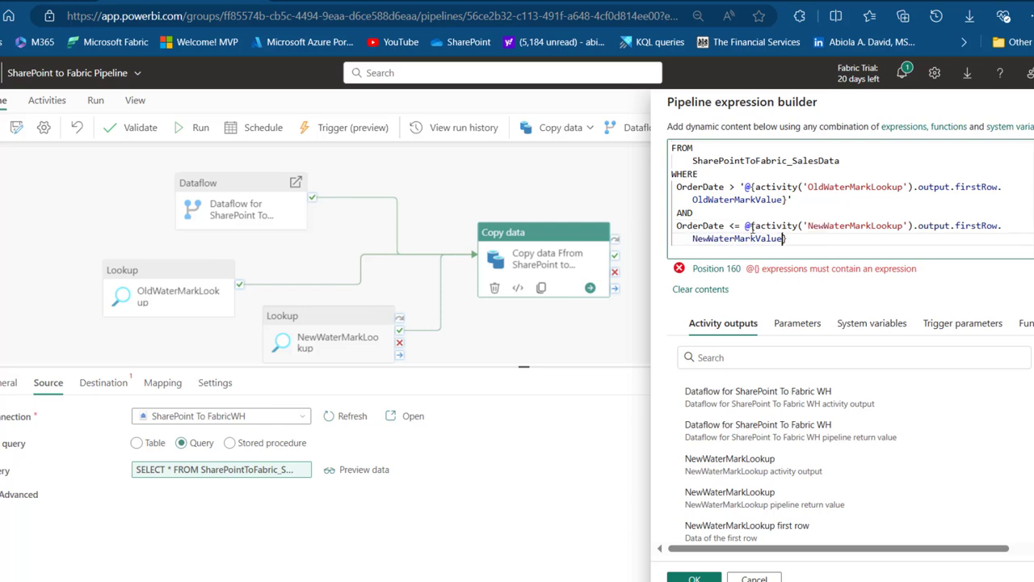
drag(812, 236, 743, 227)
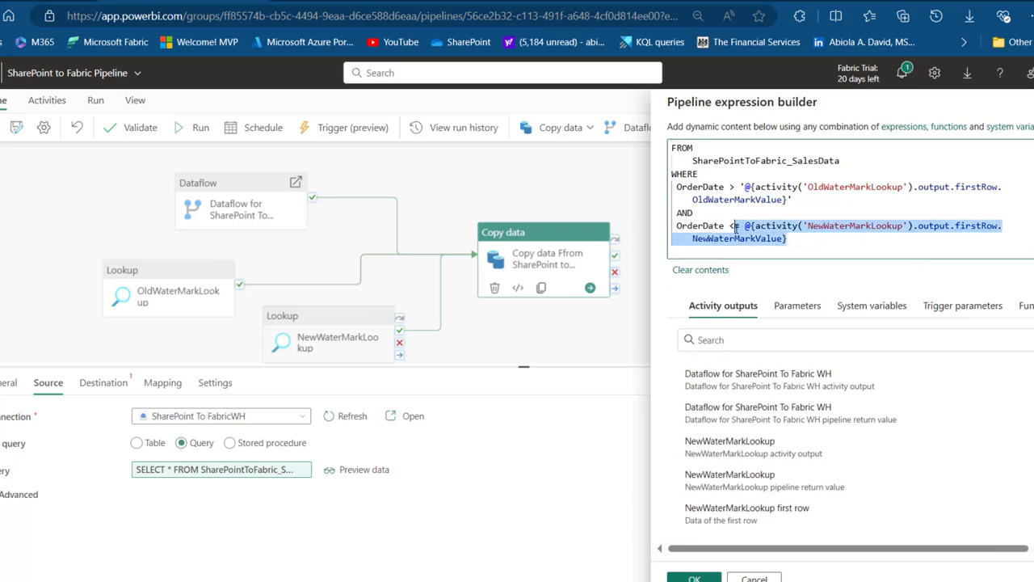
key(BackSpace)
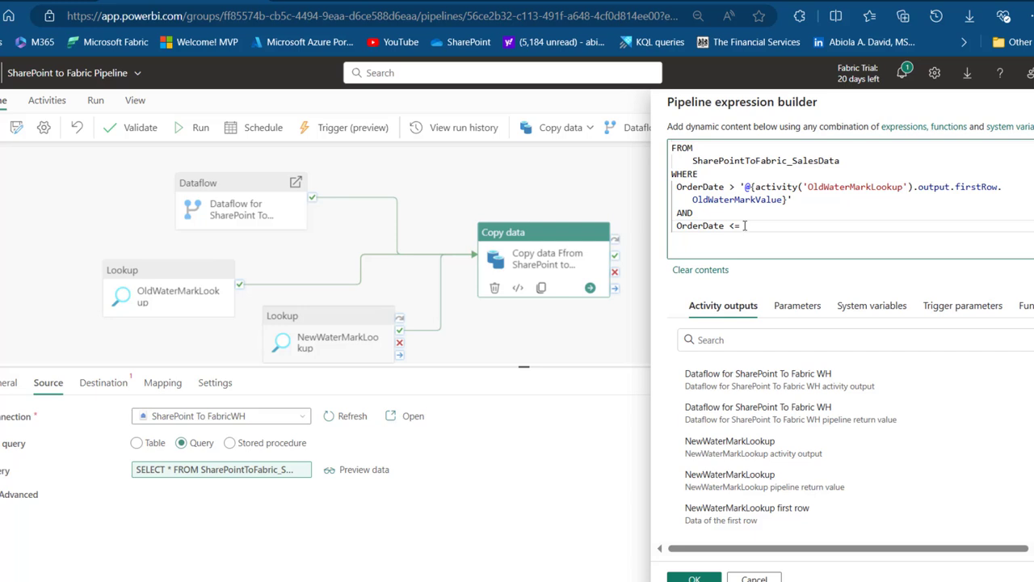
key(ctrl+v)
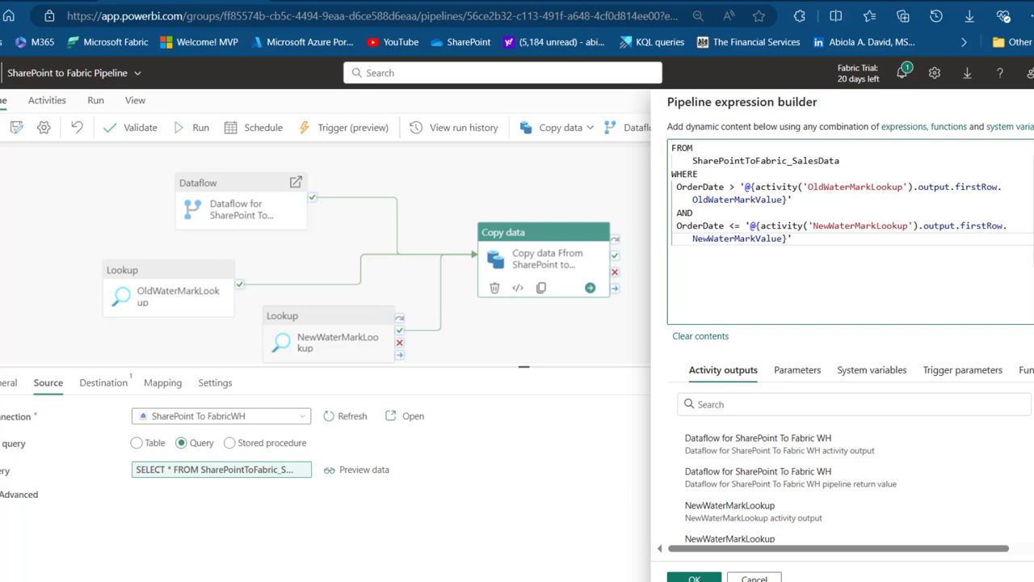
Check the OldWaterMarkLookup reference in the query and apply the finished expression
scroll(739, 185, up, 1)
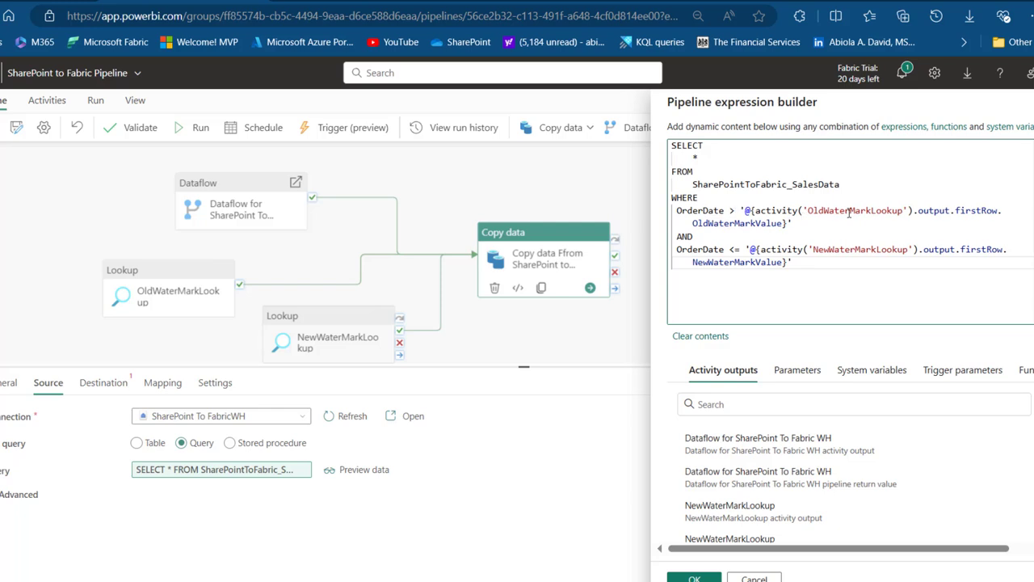
click(773, 212)
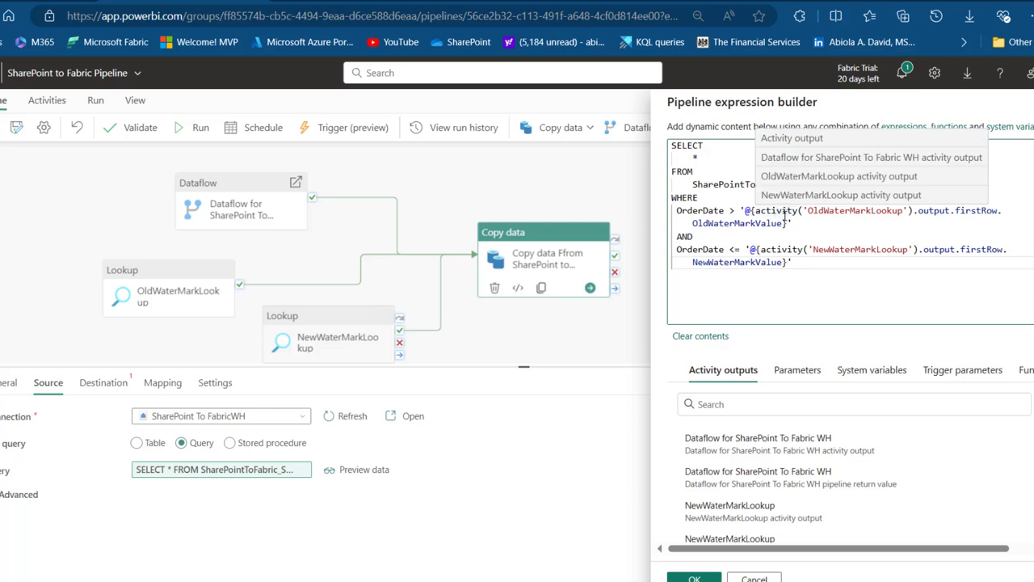
click(784, 212)
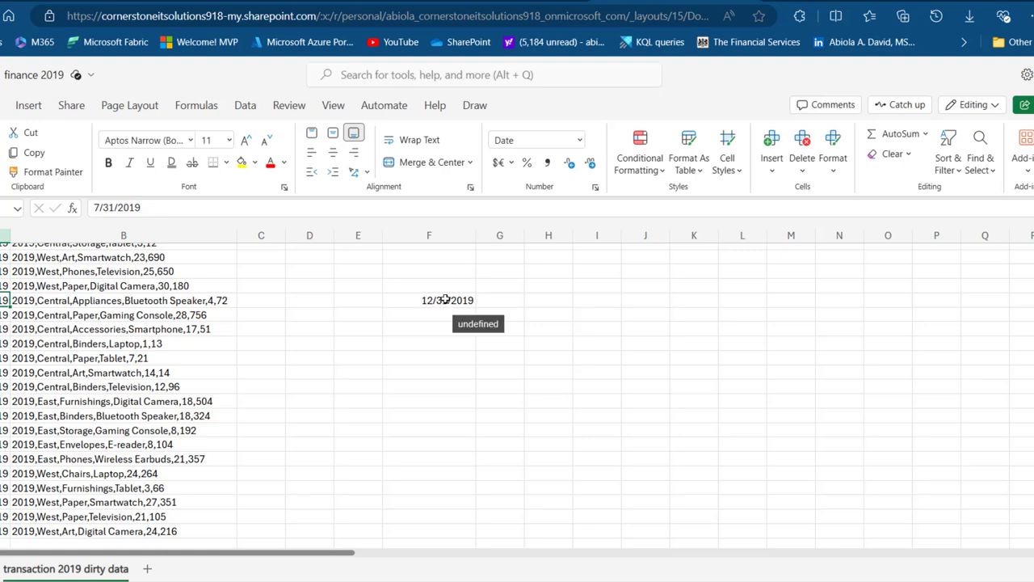
click(300, 7)
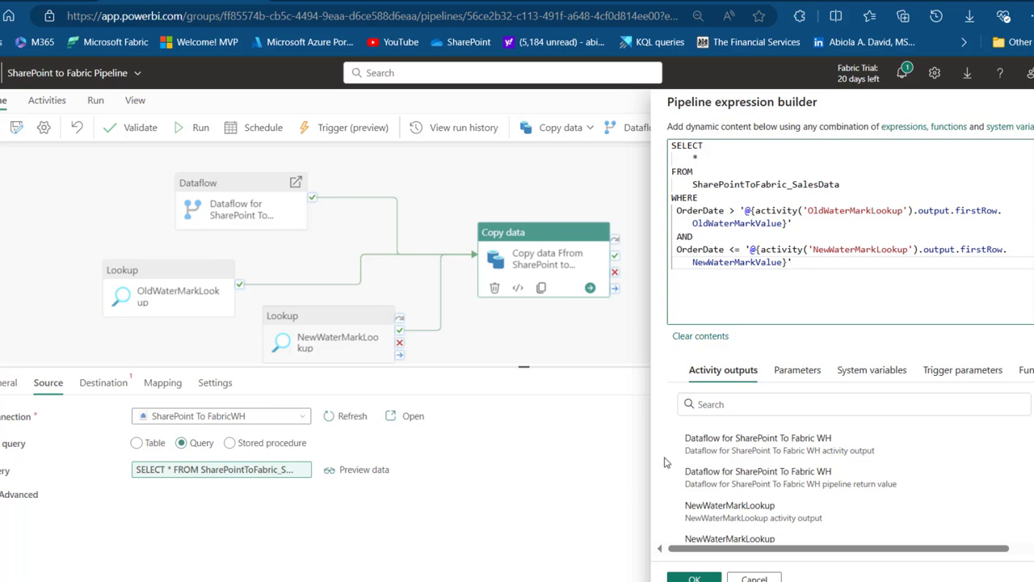
click(692, 577)
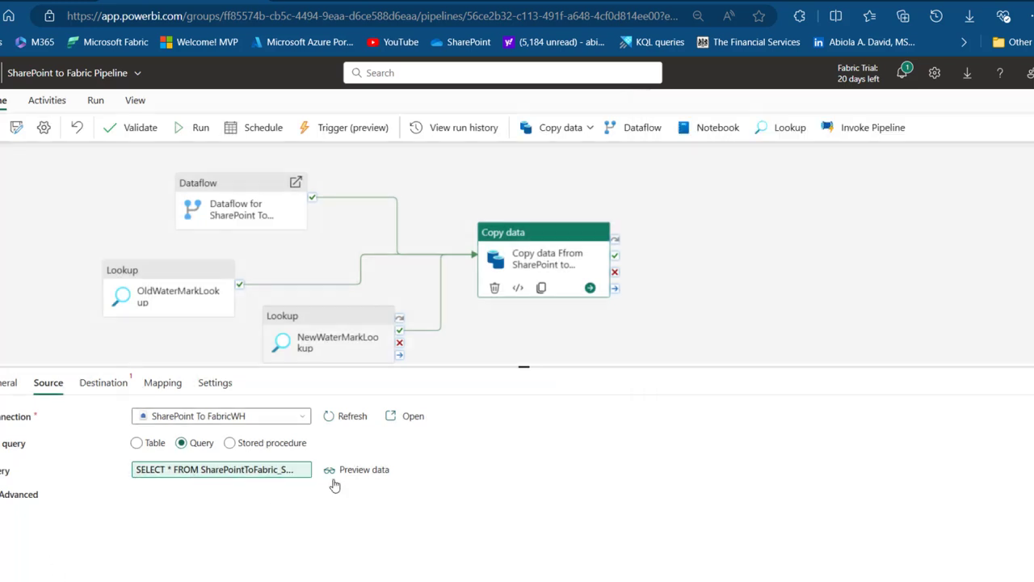
click(363, 472)
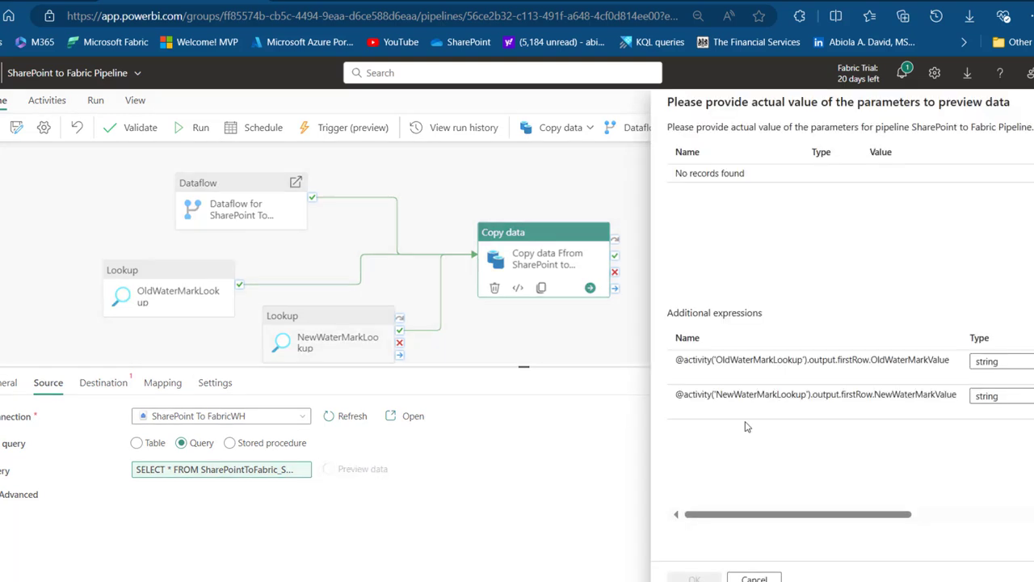
mouse_move(858, 514)
mouse_down()
mouse_move(928, 512)
mouse_move(857, 514)
mouse_up()
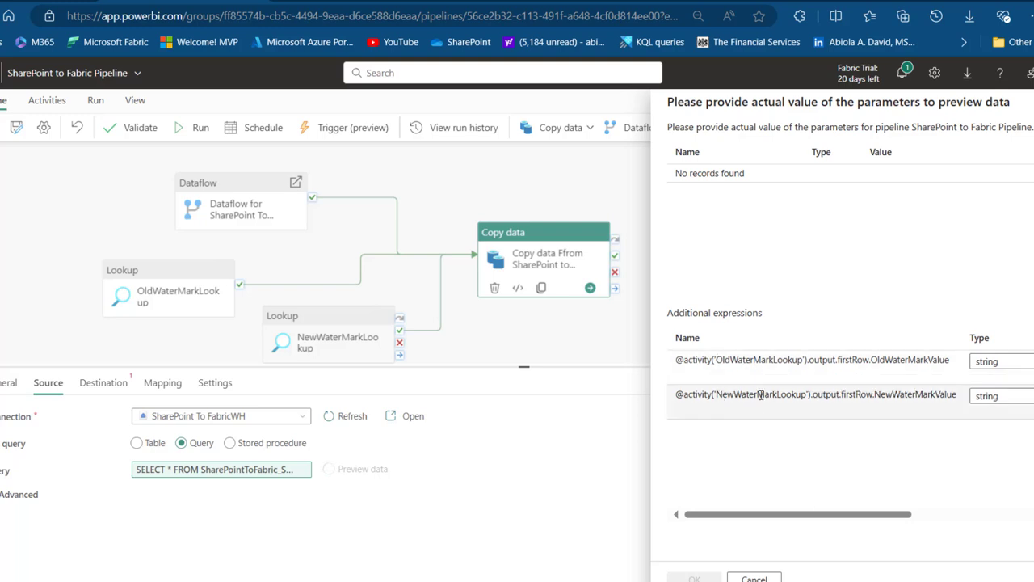
drag(813, 515, 927, 517)
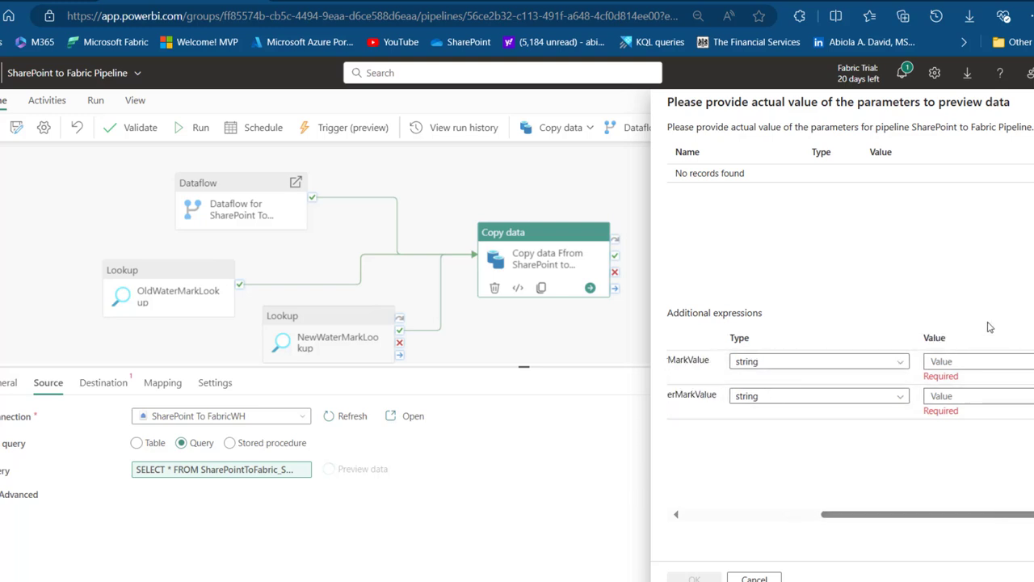
click(970, 360)
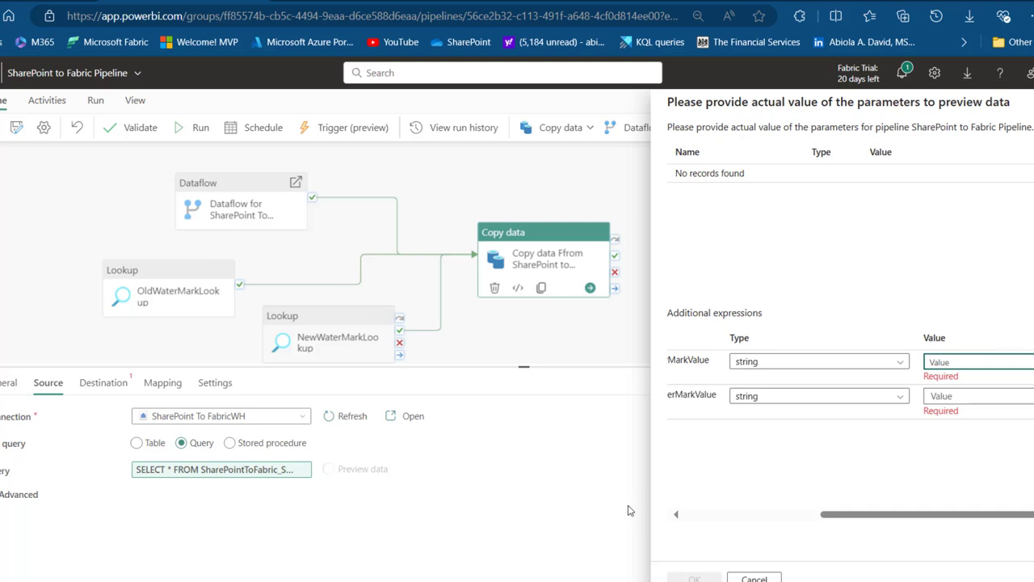
click(753, 579)
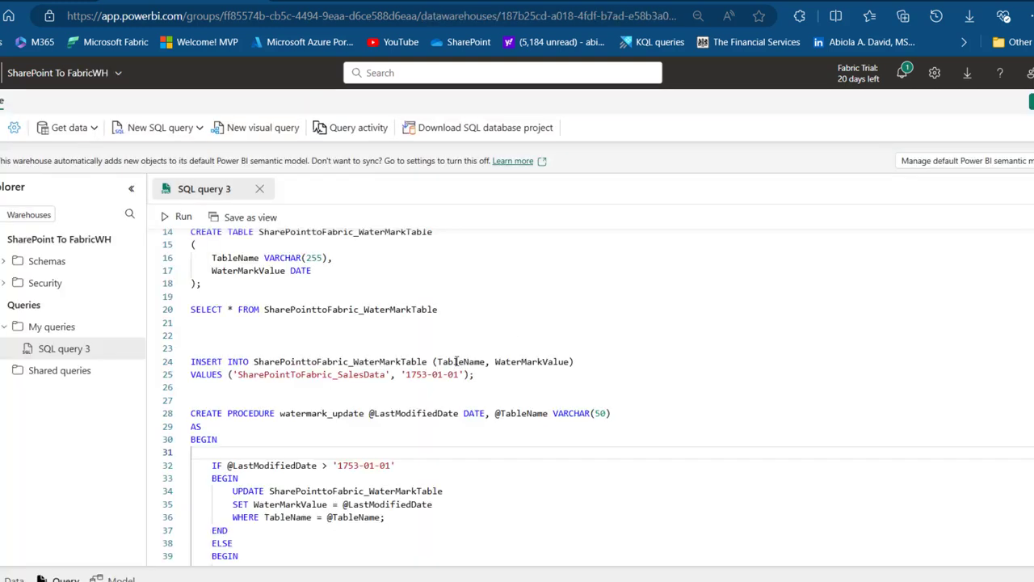
drag(464, 374, 410, 375)
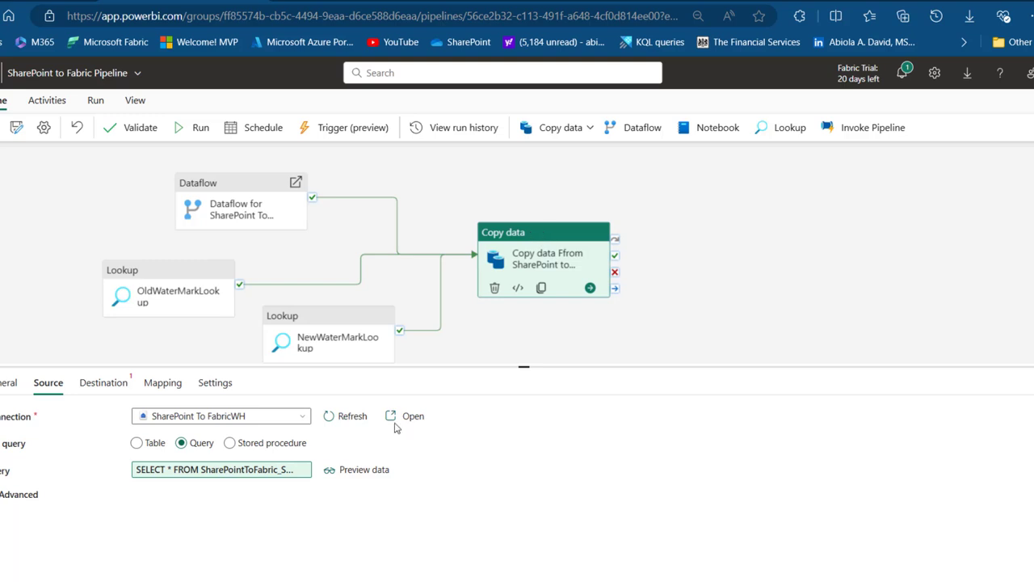
Preview the query data with old watermark '1753-01-01' and new watermark '2019-12-31'
click(373, 469)
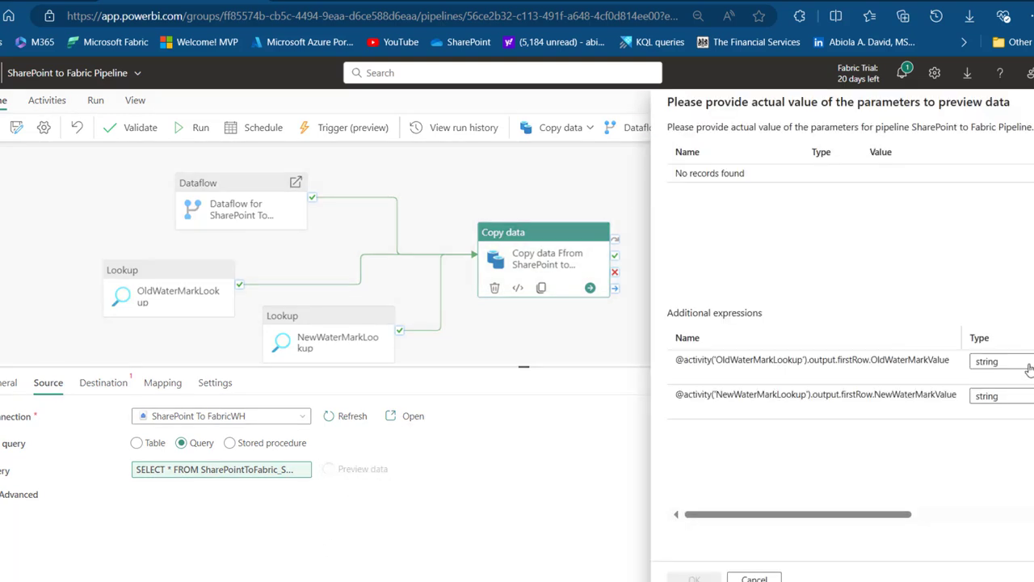
scroll(960, 505, right, 3)
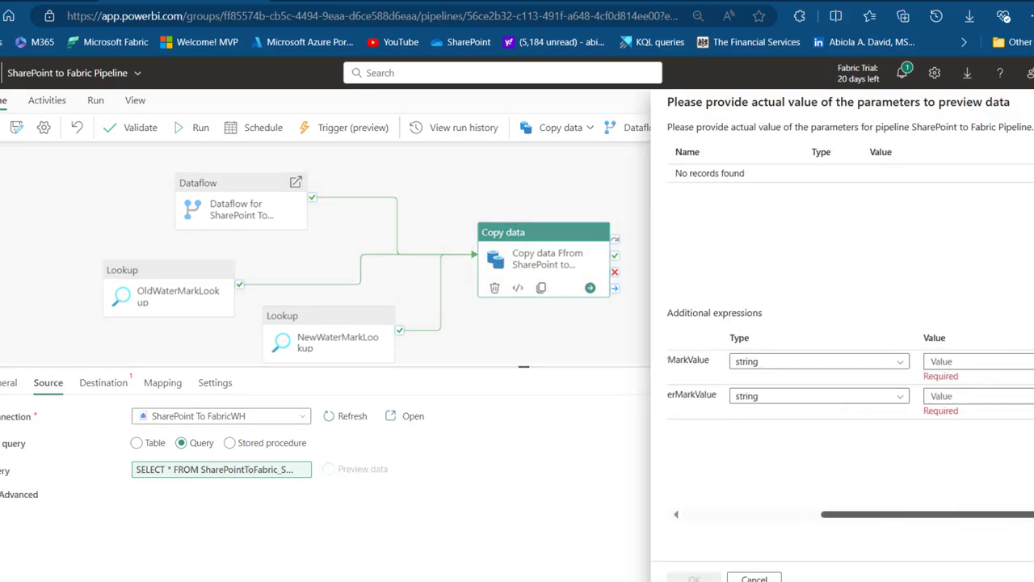
click(966, 362)
text('1753-01-01')
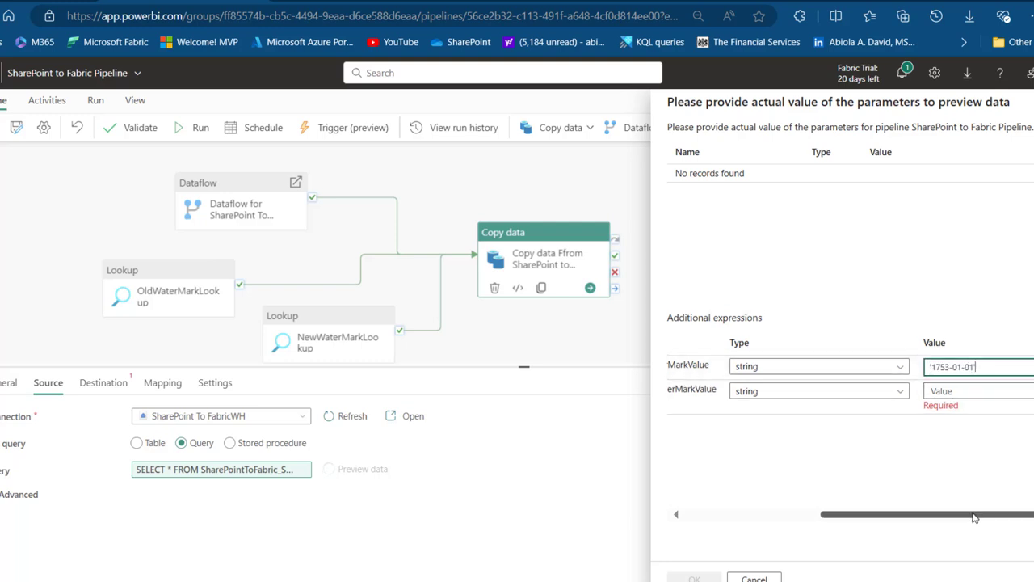
drag(970, 514, 773, 529)
drag(837, 515, 974, 516)
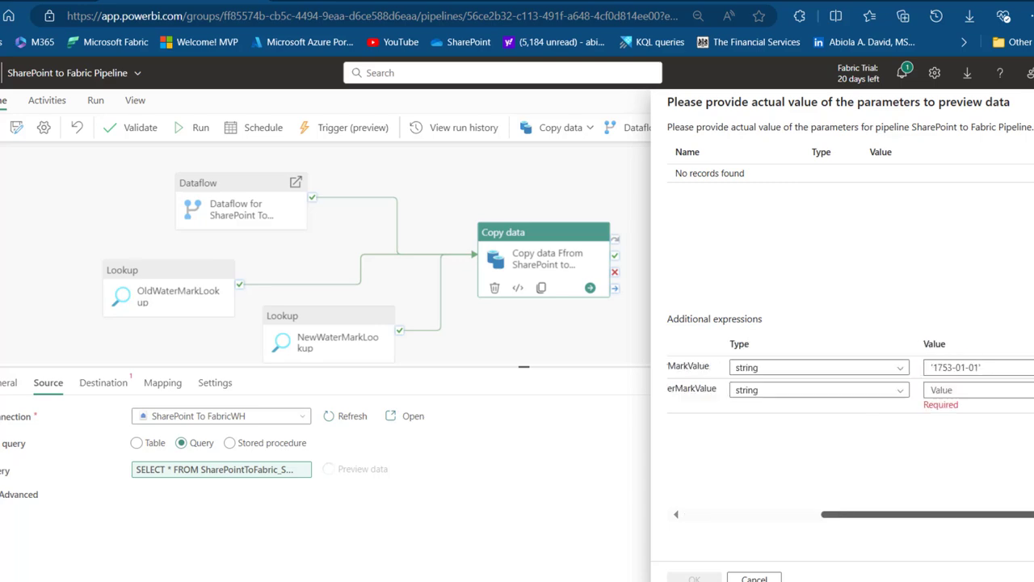
click(966, 391)
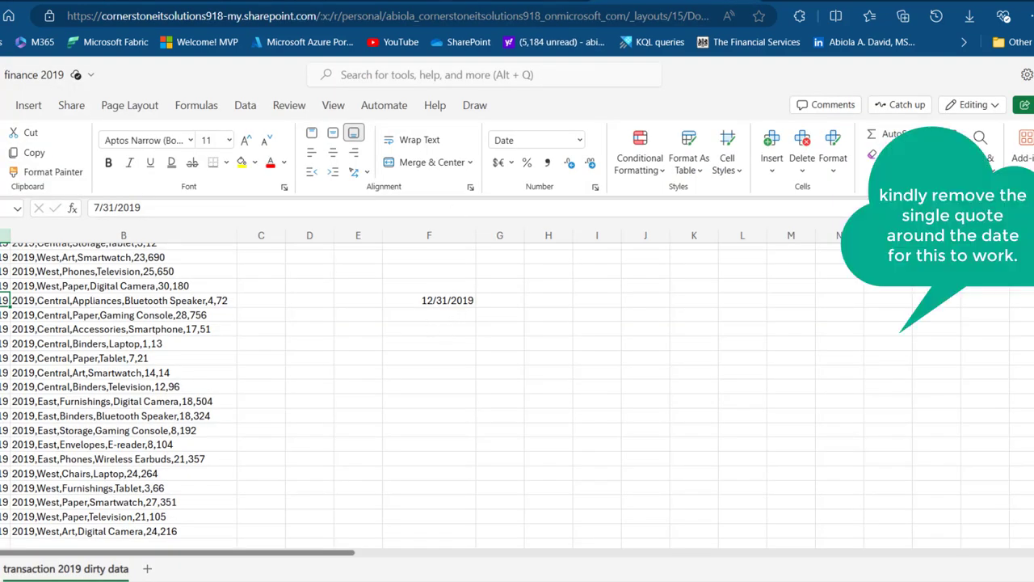
click(364, 0)
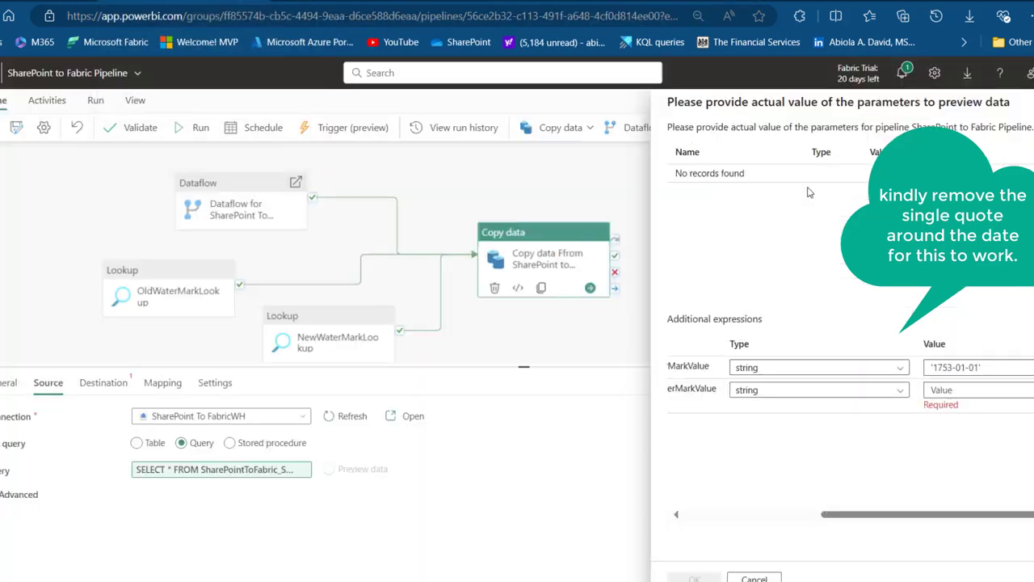
click(953, 389)
text('2019-12-31)
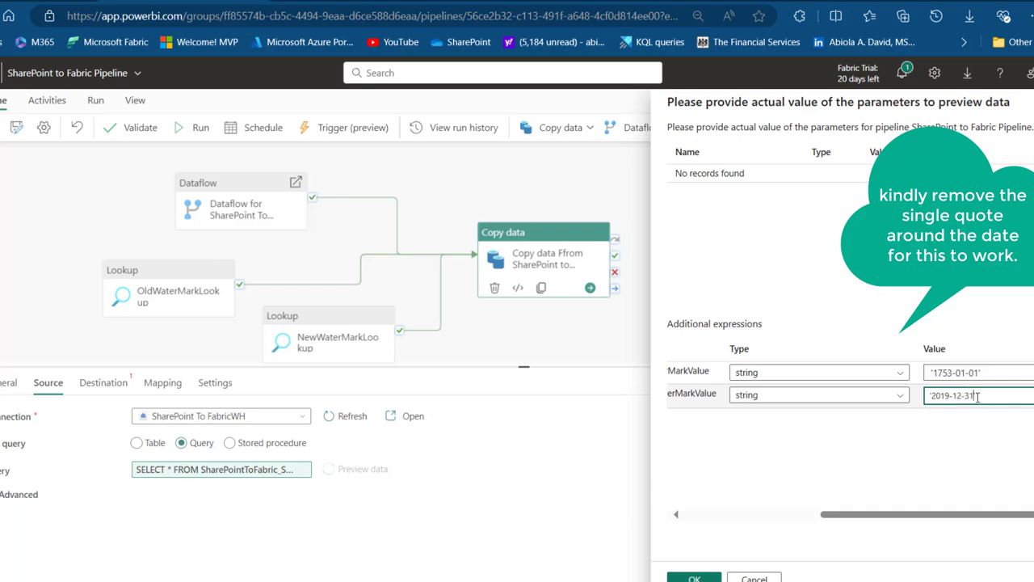
click(933, 373)
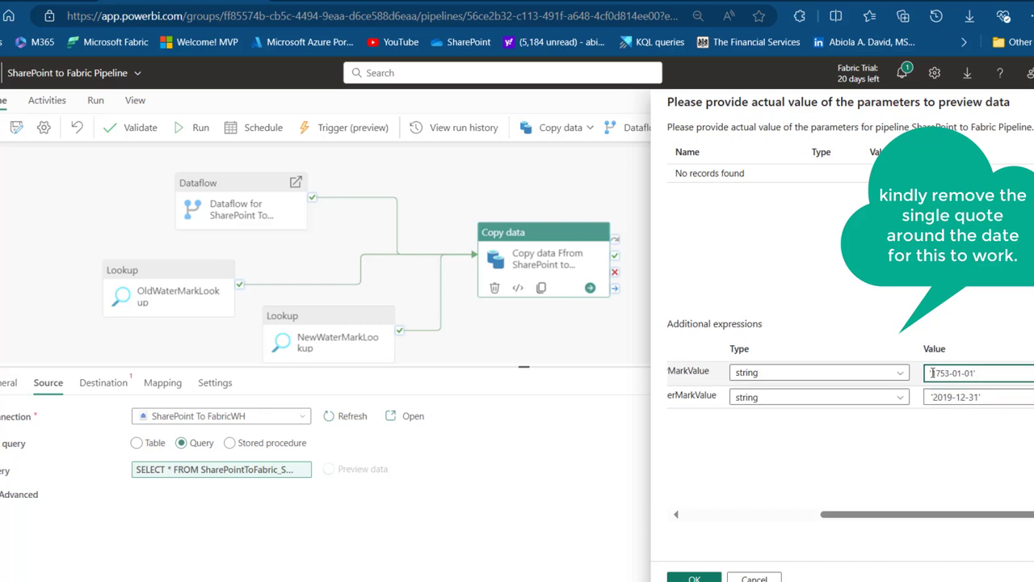
click(695, 578)
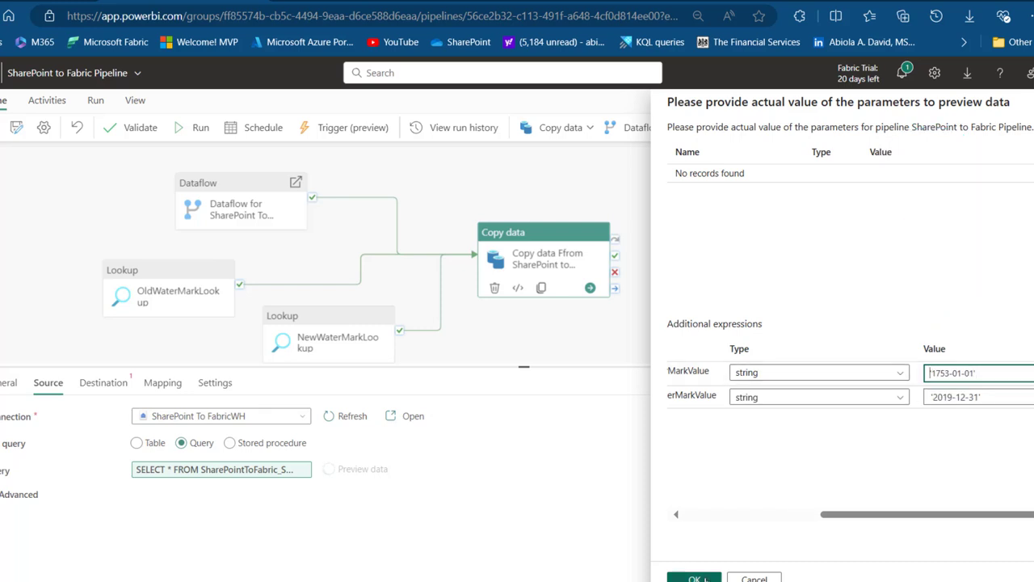
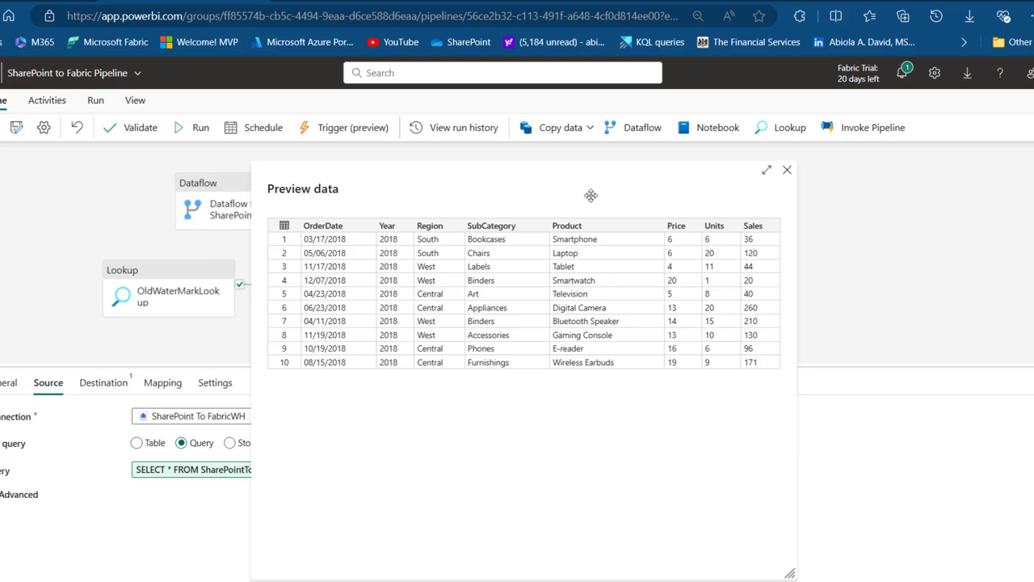
Re-preview the source query data with watermark values 1753-01-01 and 2019-12-31
click(788, 171)
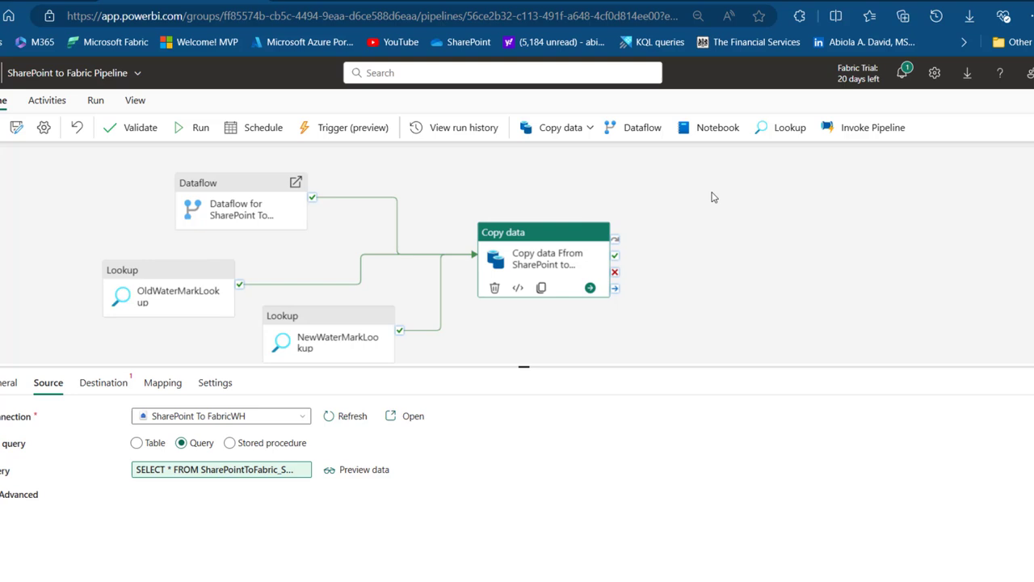
click(360, 470)
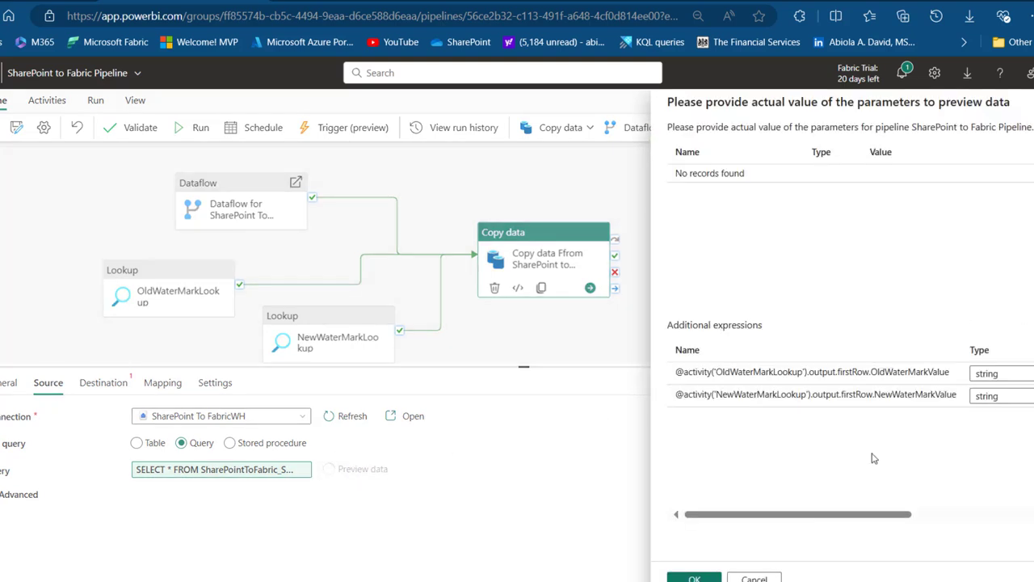
drag(883, 516, 1018, 516)
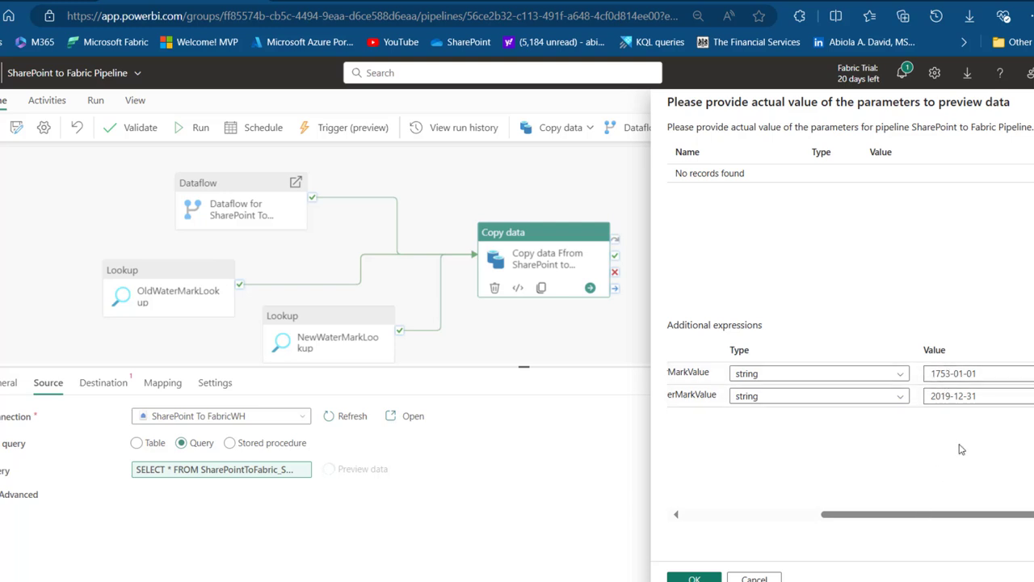
drag(947, 515, 654, 568)
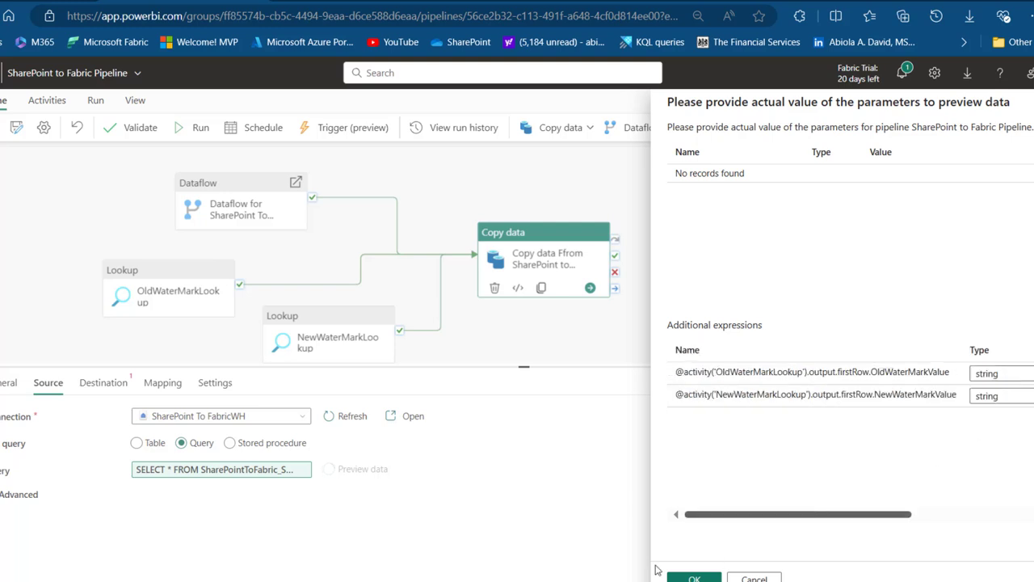
click(694, 578)
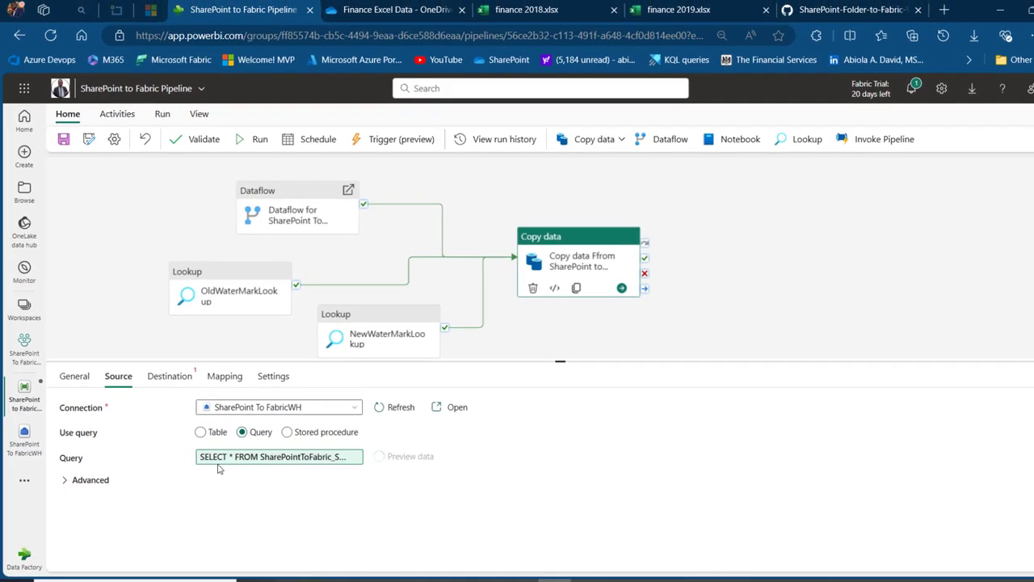
Point Copy data's destination at SharePoint To FabricWH's existing dbo.SharePointToFabric_SalesData table and preview it
click(170, 380)
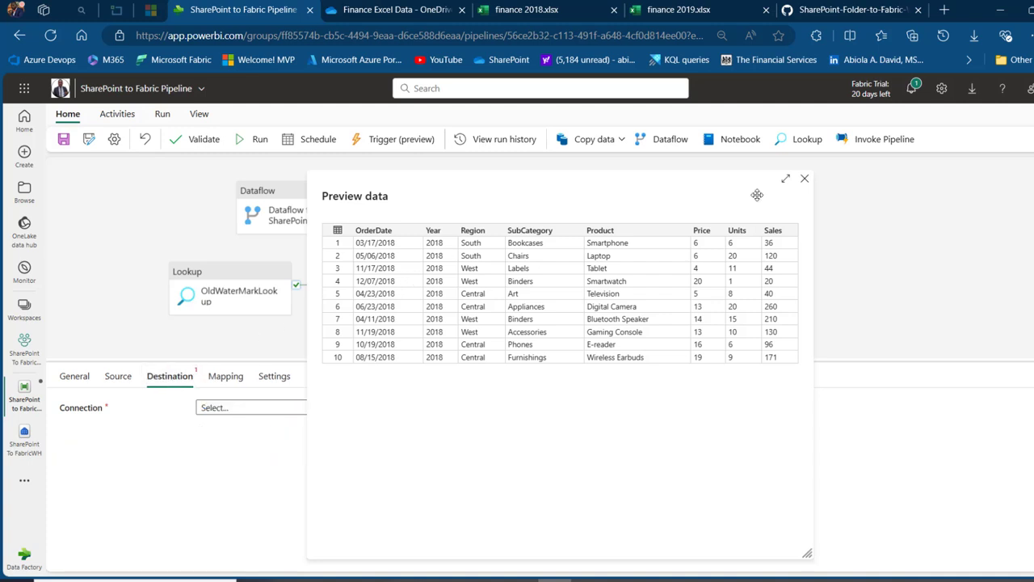
click(805, 180)
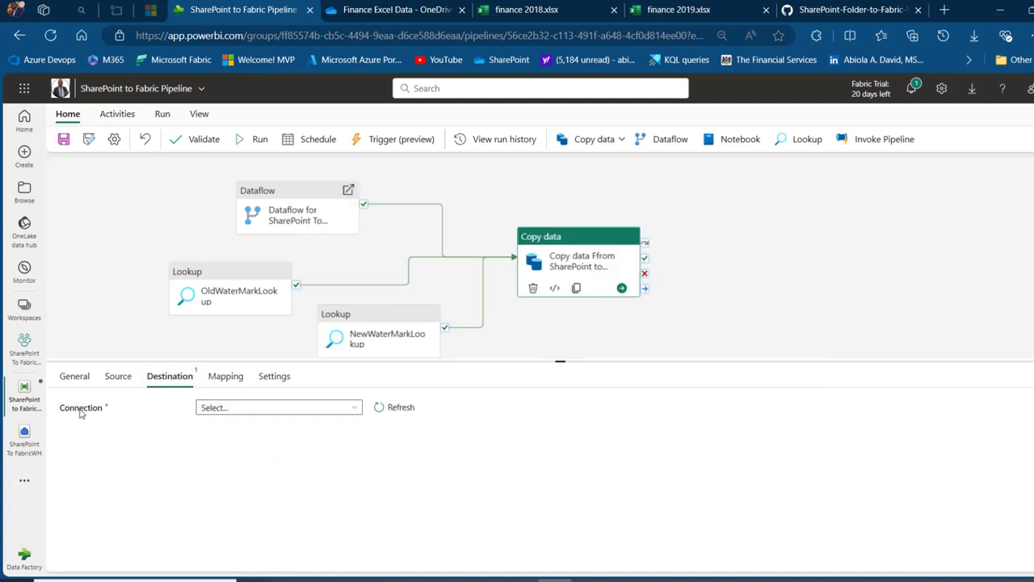
click(270, 407)
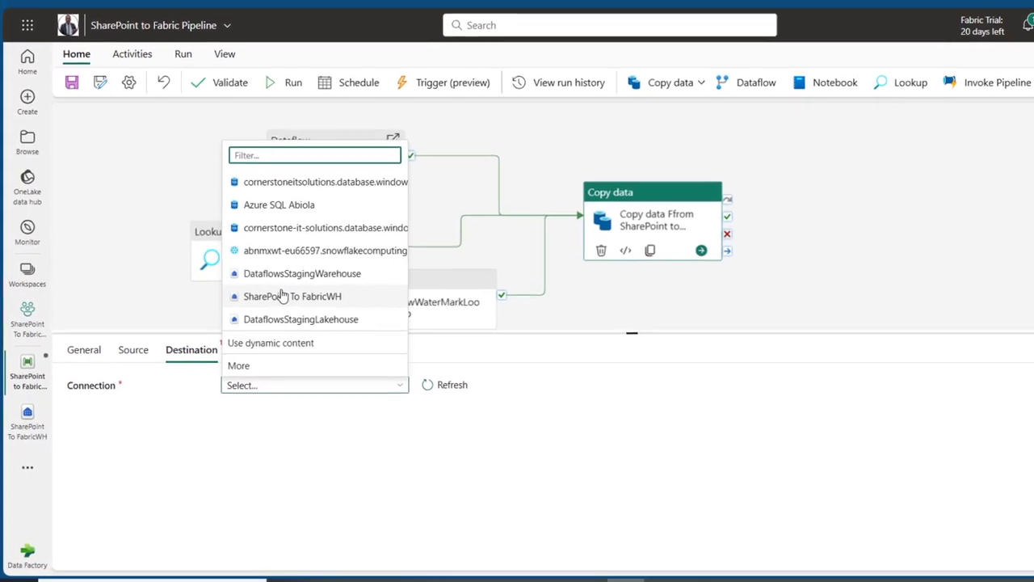
click(250, 329)
click(300, 278)
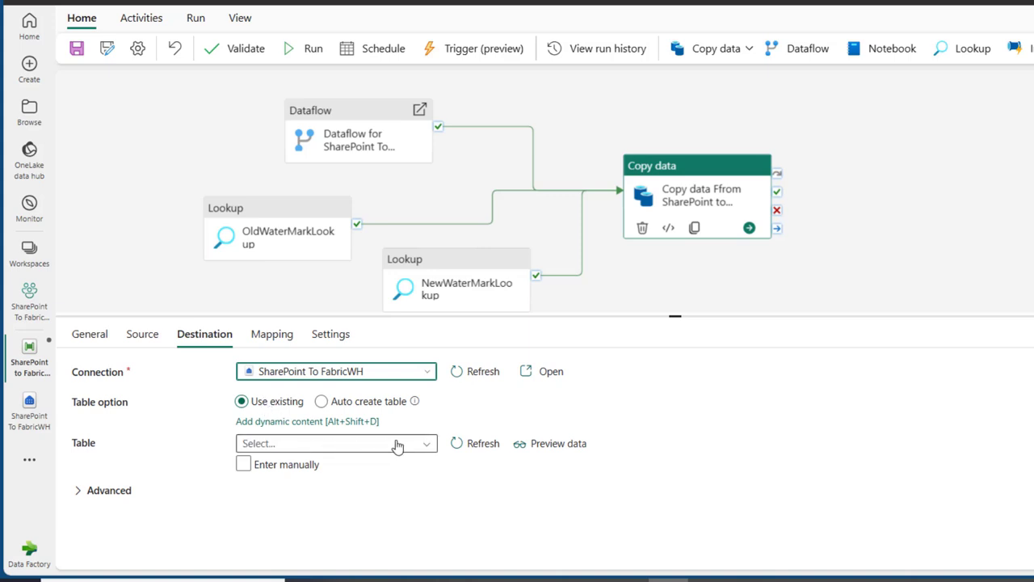
click(429, 434)
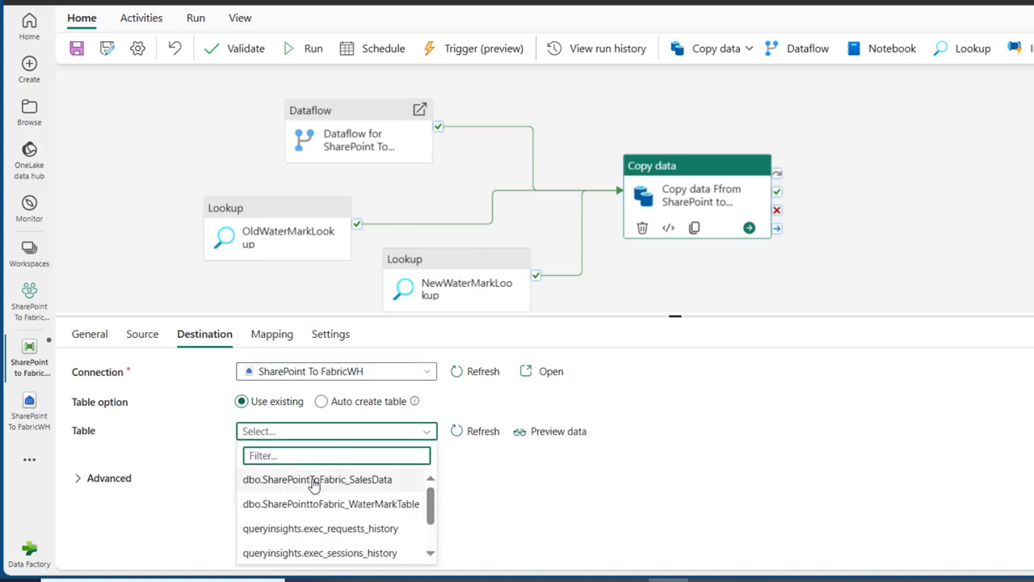
click(366, 481)
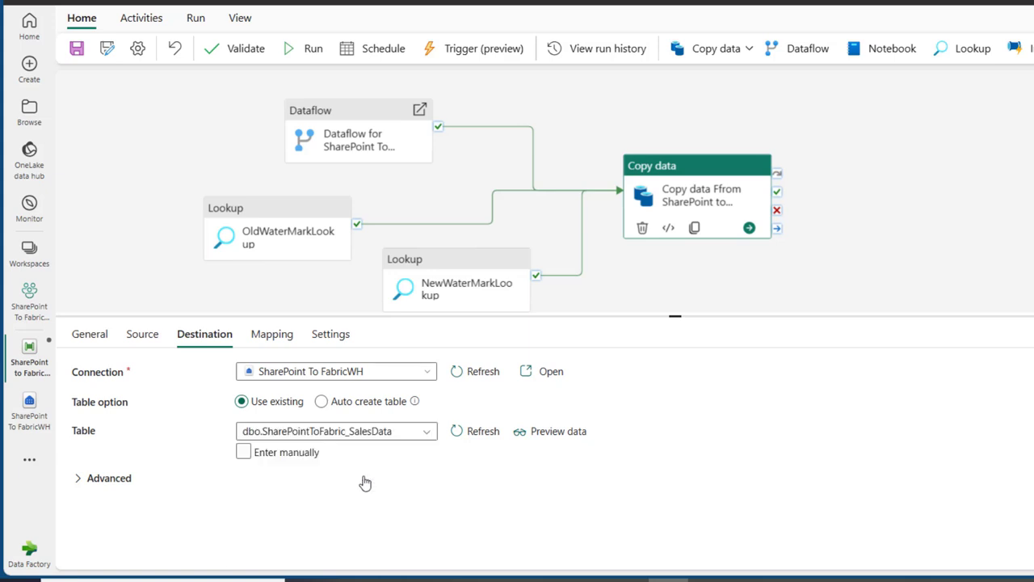
click(573, 433)
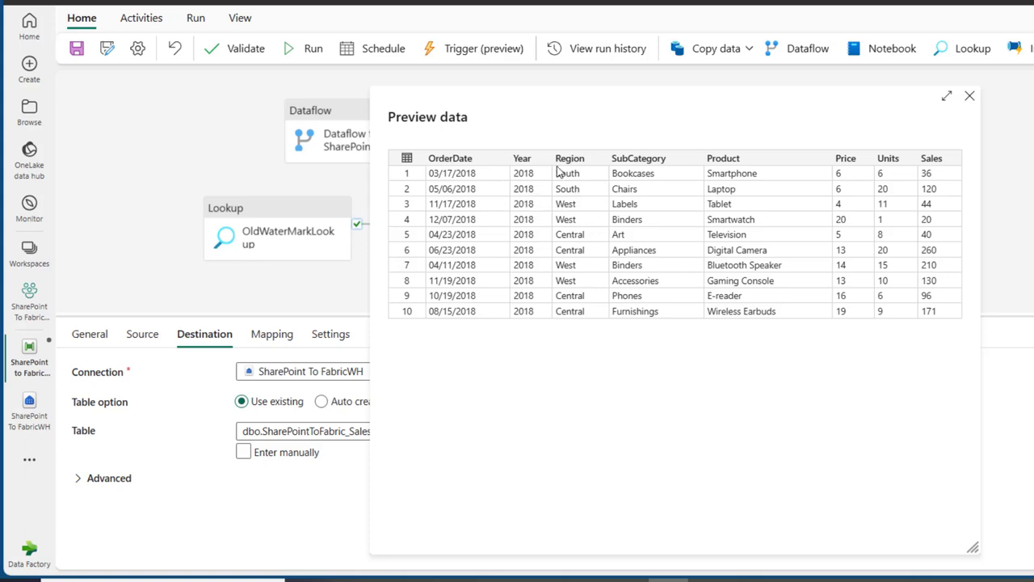
click(969, 96)
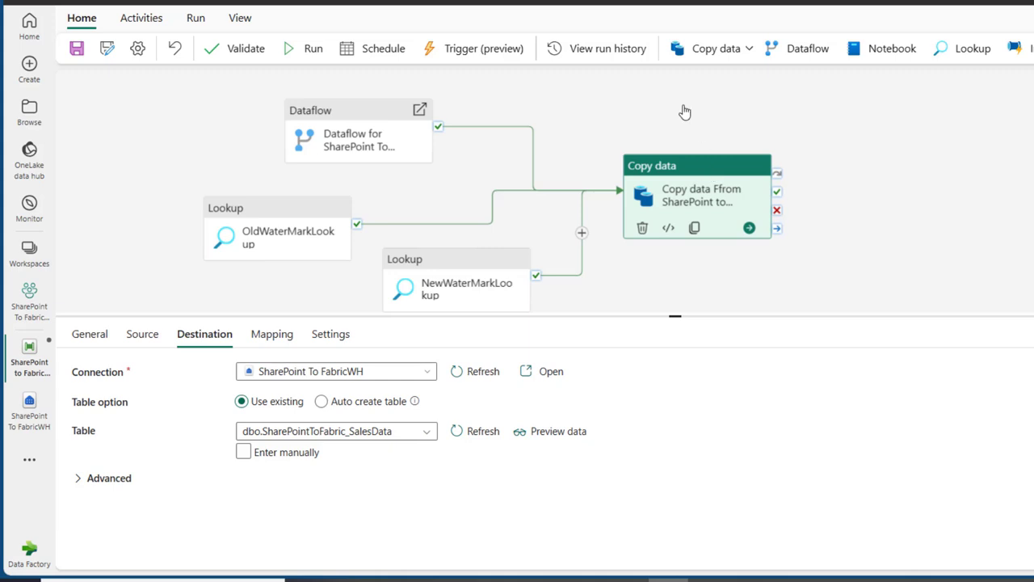
Add a Stored procedure activity that runs after Copy data succeeds
click(152, 19)
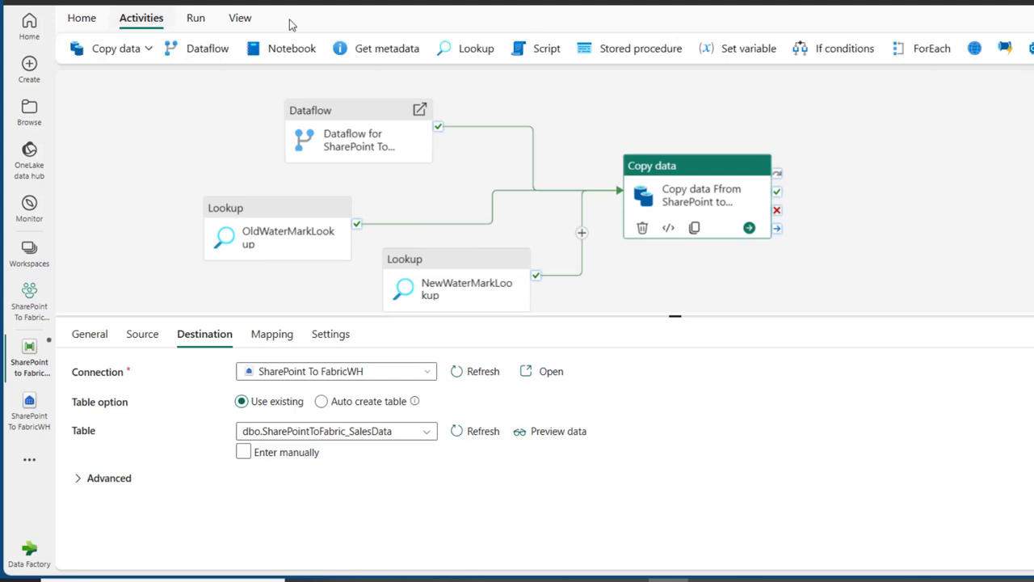
click(638, 50)
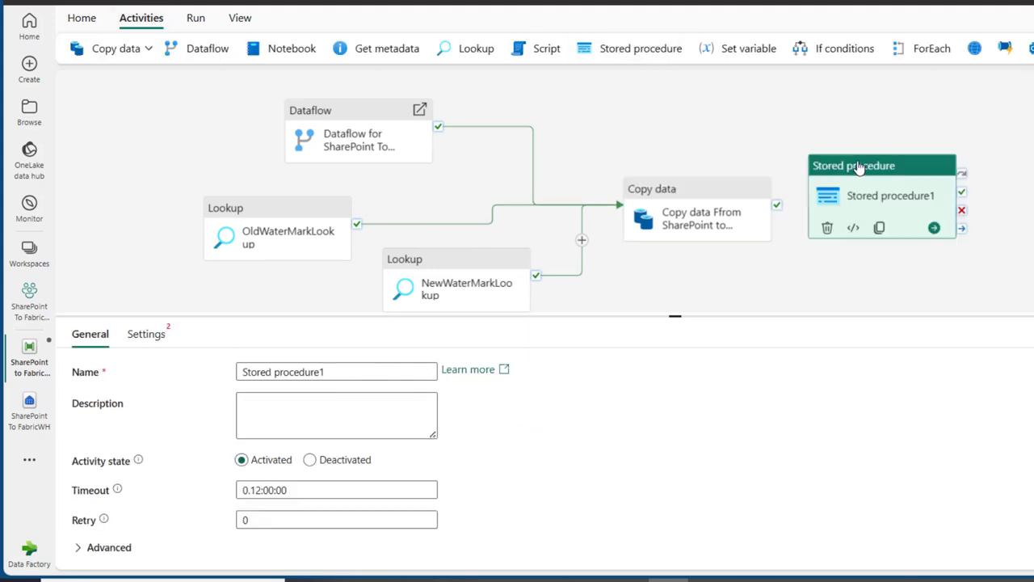
drag(818, 165, 907, 176)
drag(778, 207, 928, 215)
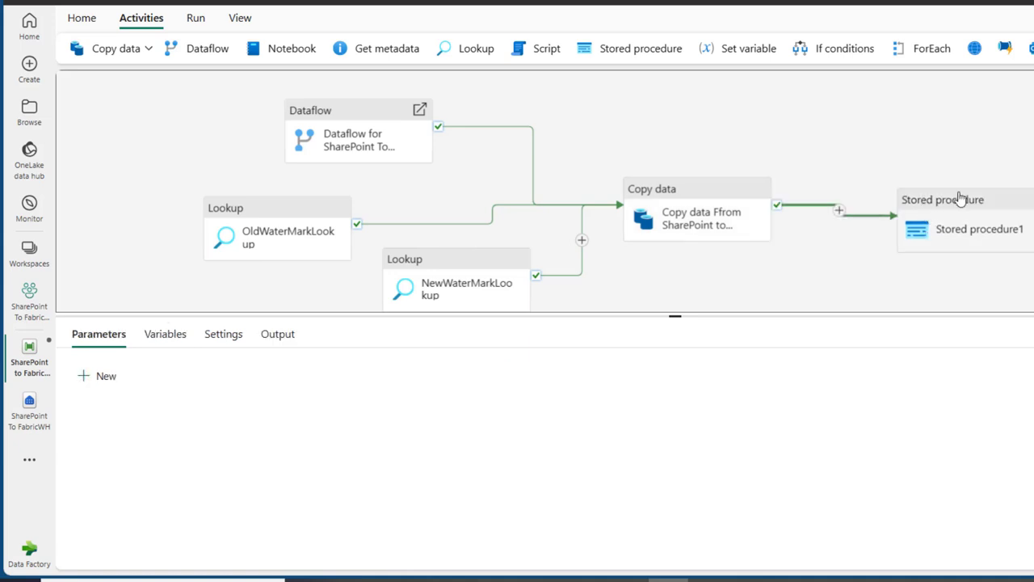
Rename the stored procedure activity to update_watermark_sp
click(957, 200)
click(374, 379)
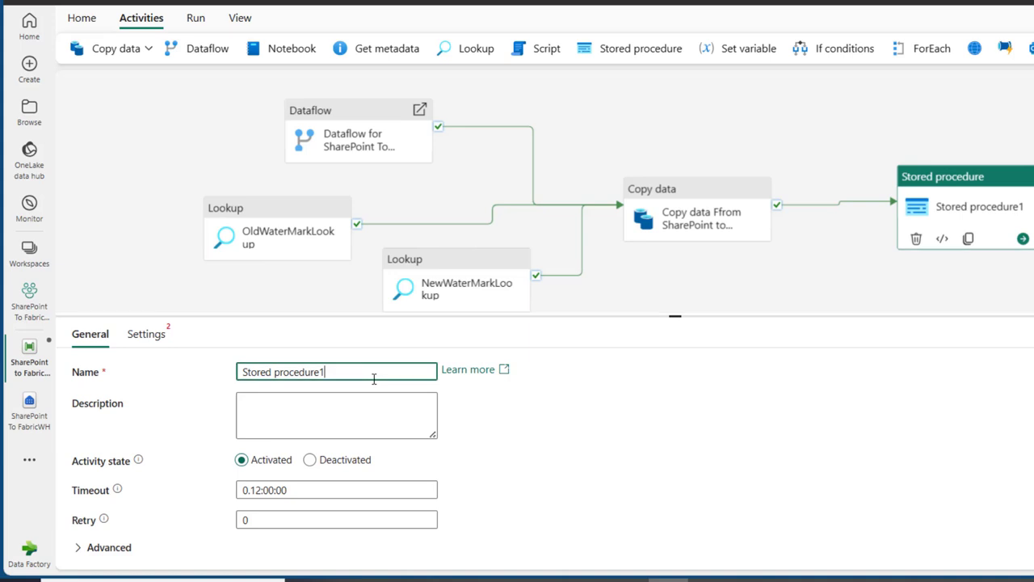
key(ctrl+a)
text(up)
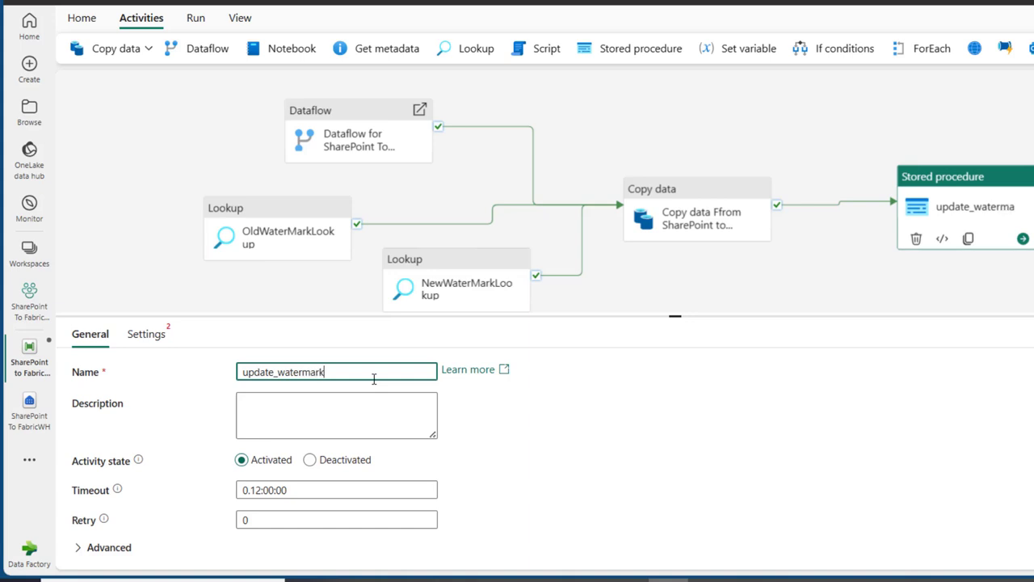
text(date_watermark_sp)
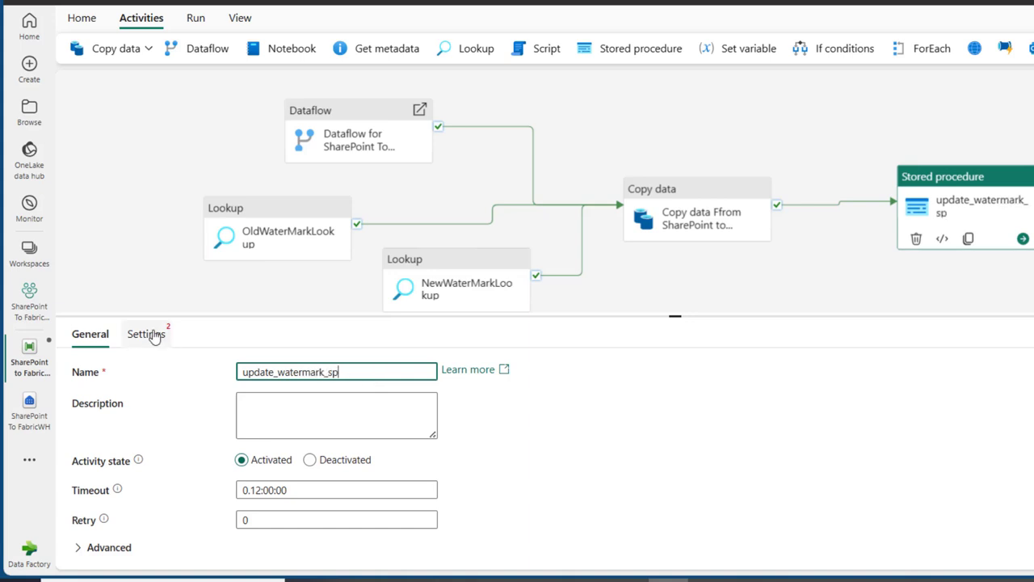
Set the procedure to [dbo].[watermark_update] on SharePoint To FabricWH and import its parameters
click(148, 334)
click(336, 377)
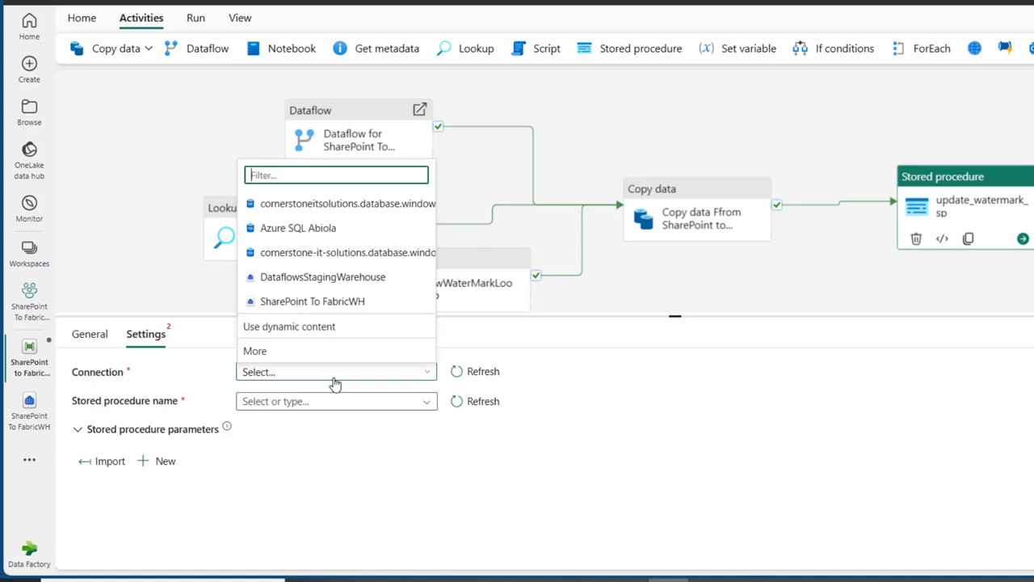
click(315, 302)
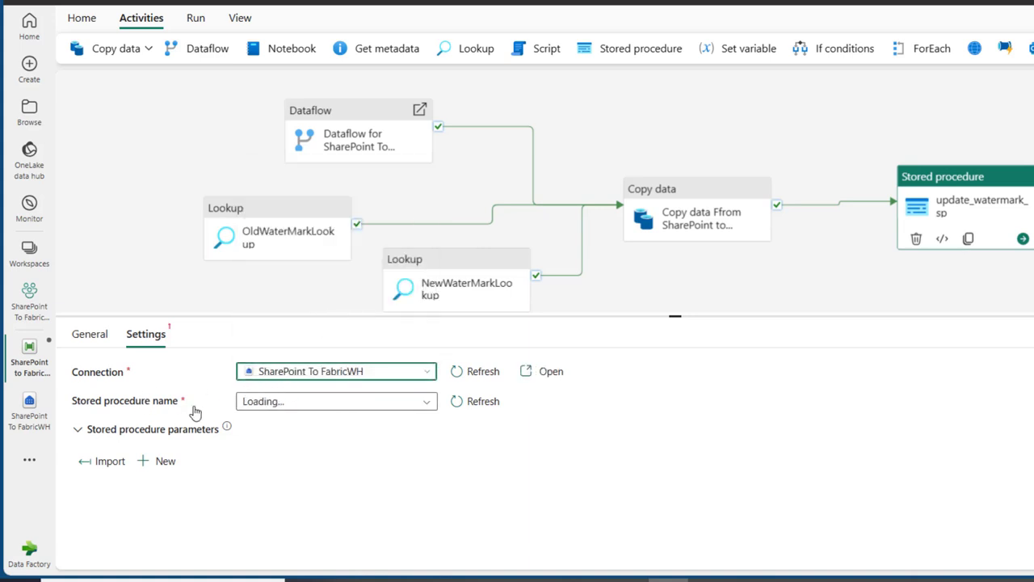
click(429, 402)
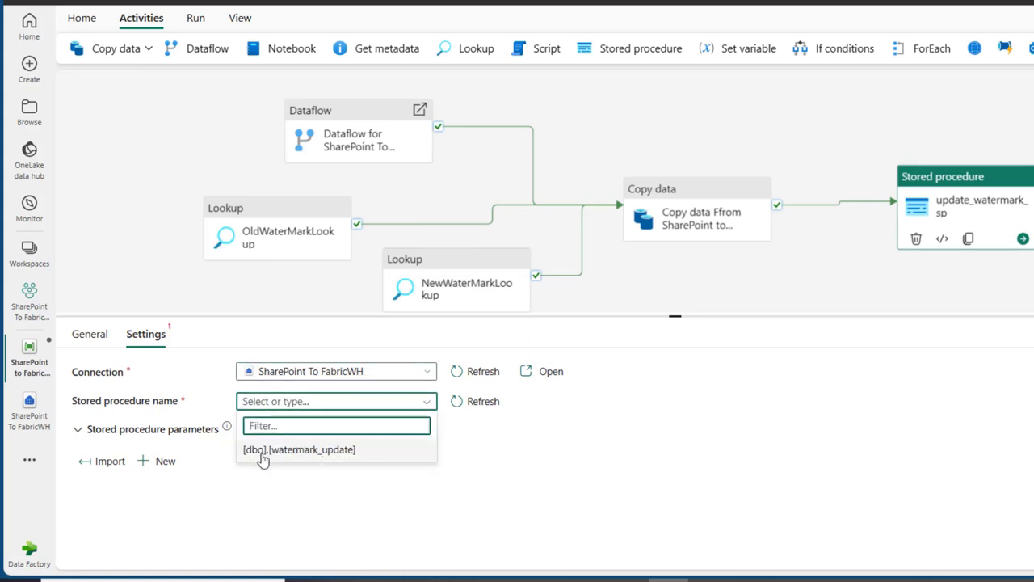
click(343, 460)
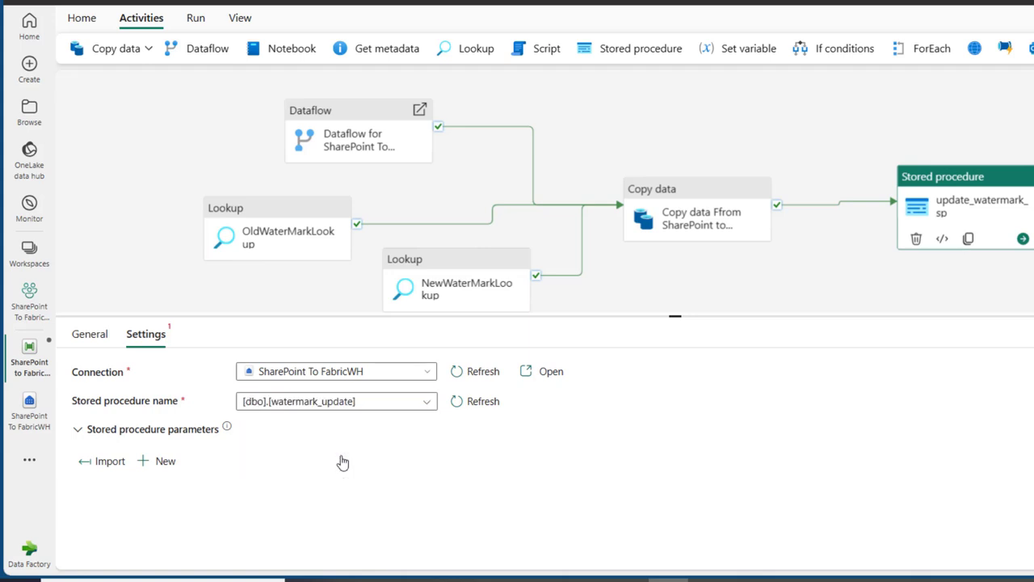
click(110, 463)
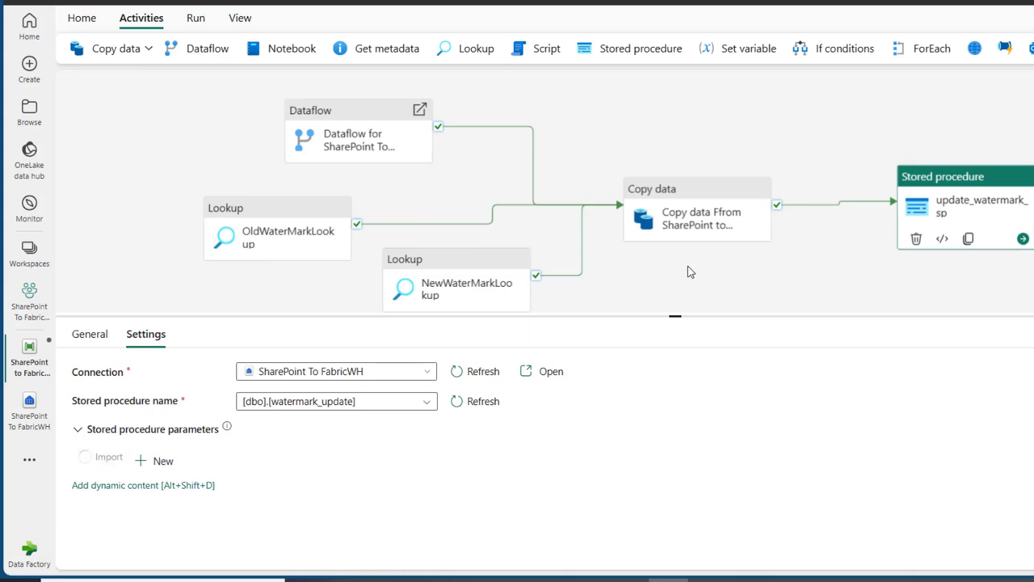
drag(679, 316, 700, 217)
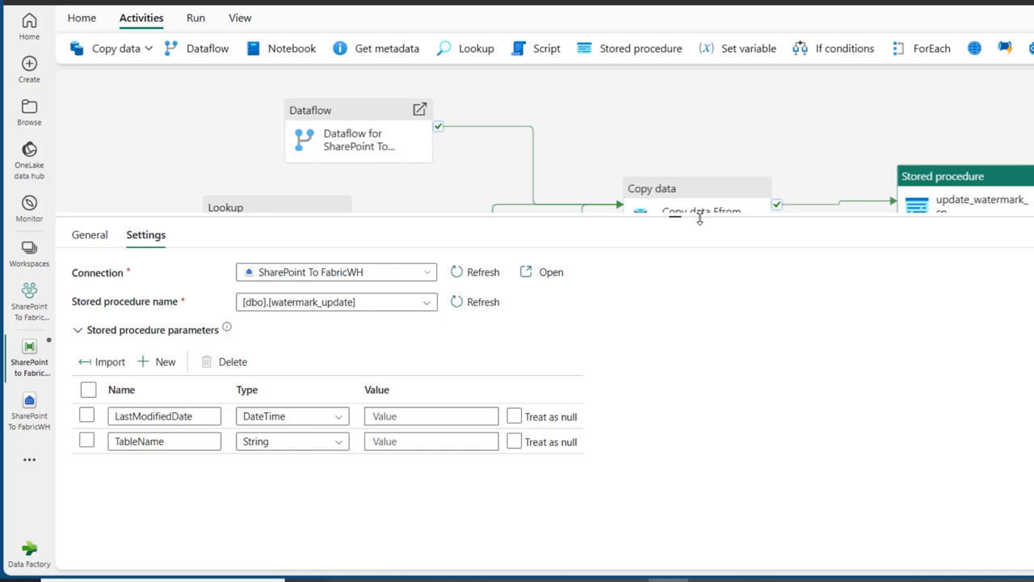
Review the watermark_update procedure's LastModifiedDate and TableName parameters in the warehouse, then return to the pipeline
click(30, 420)
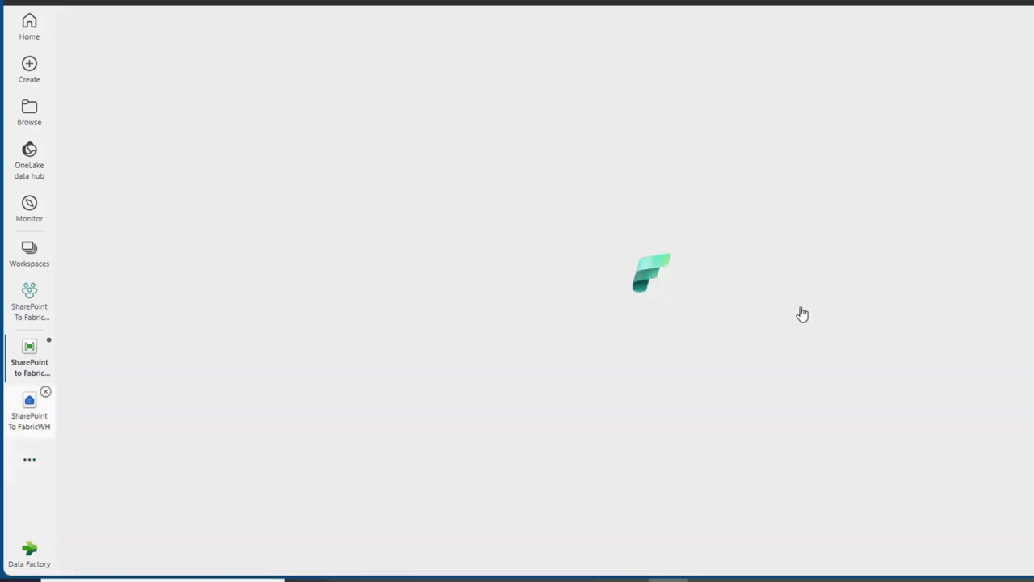
scroll(653, 349, down, 2)
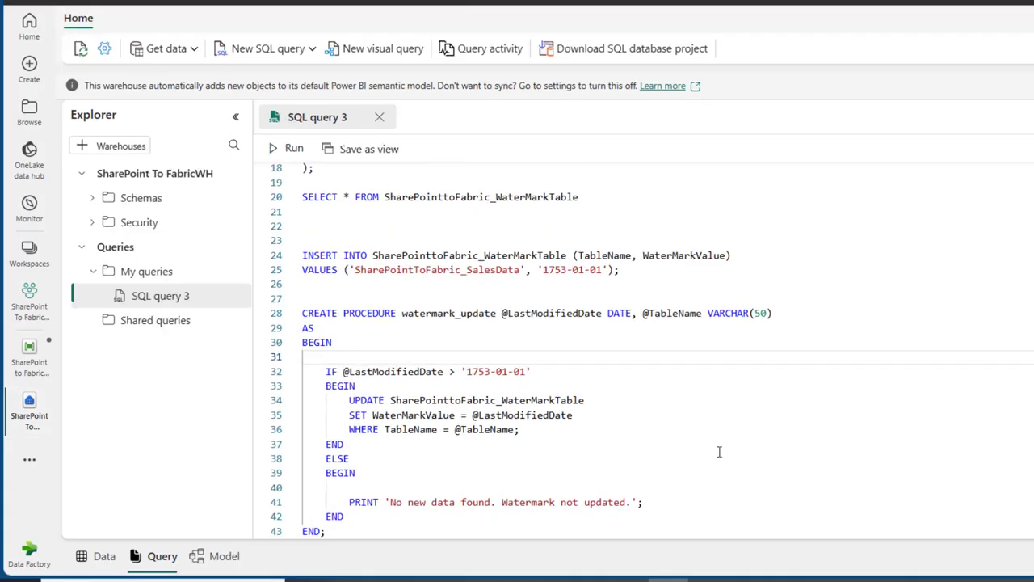
drag(503, 315, 627, 315)
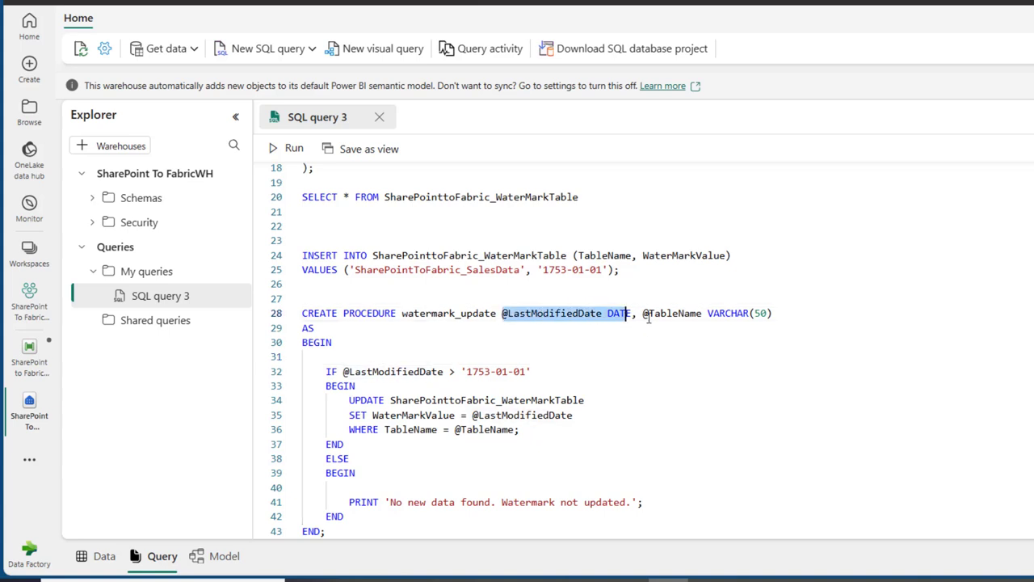
click(660, 314)
double_click(702, 315)
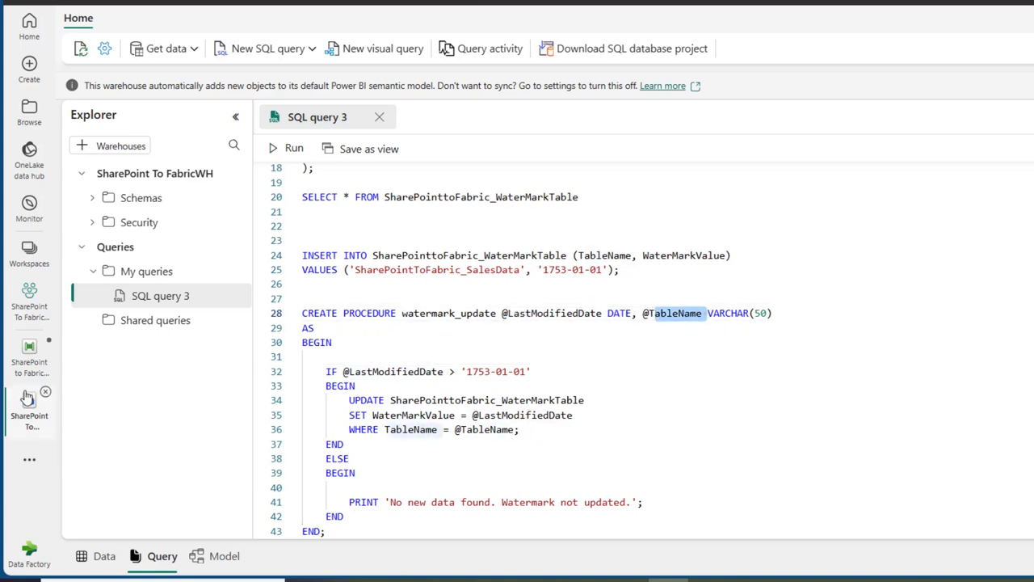
click(25, 361)
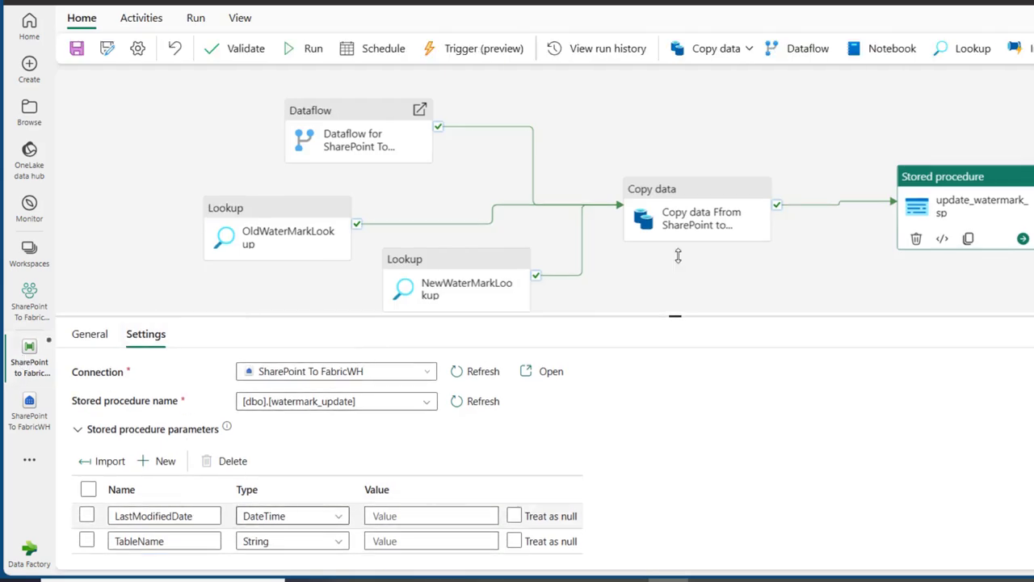
Review the Copy data source query in the expression editor without changes
click(668, 189)
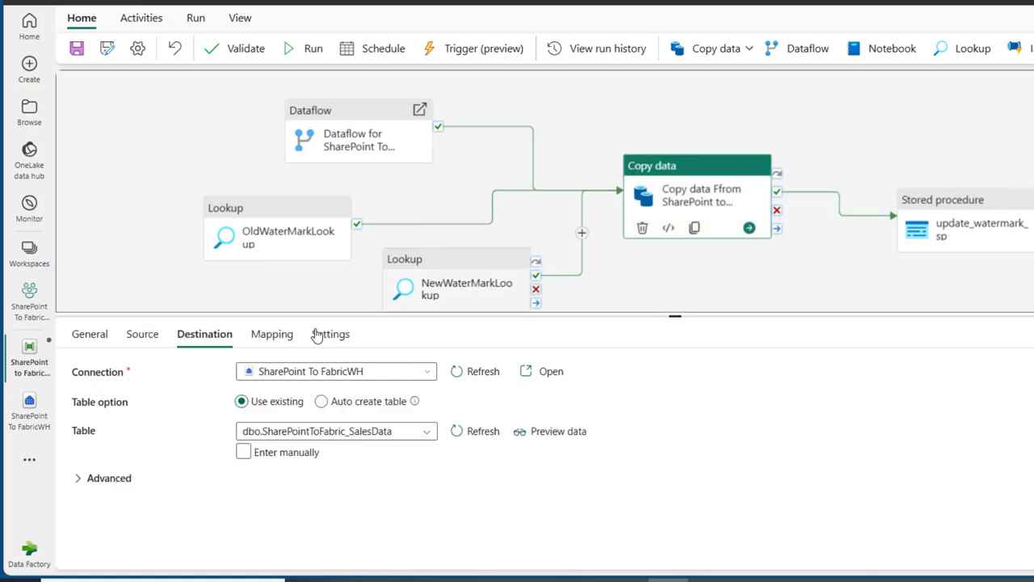
click(152, 336)
click(363, 431)
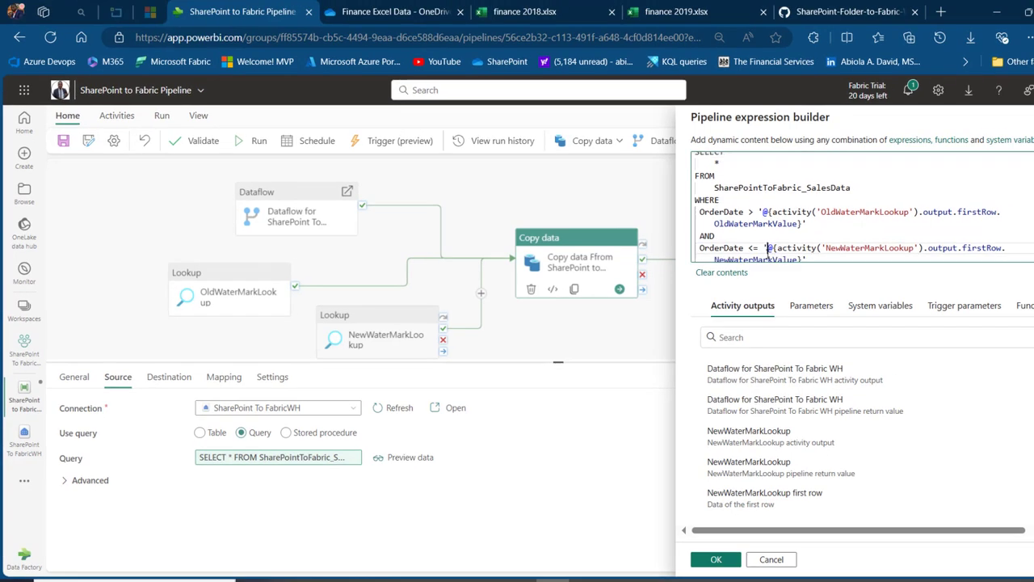
drag(918, 190, 1033, 216)
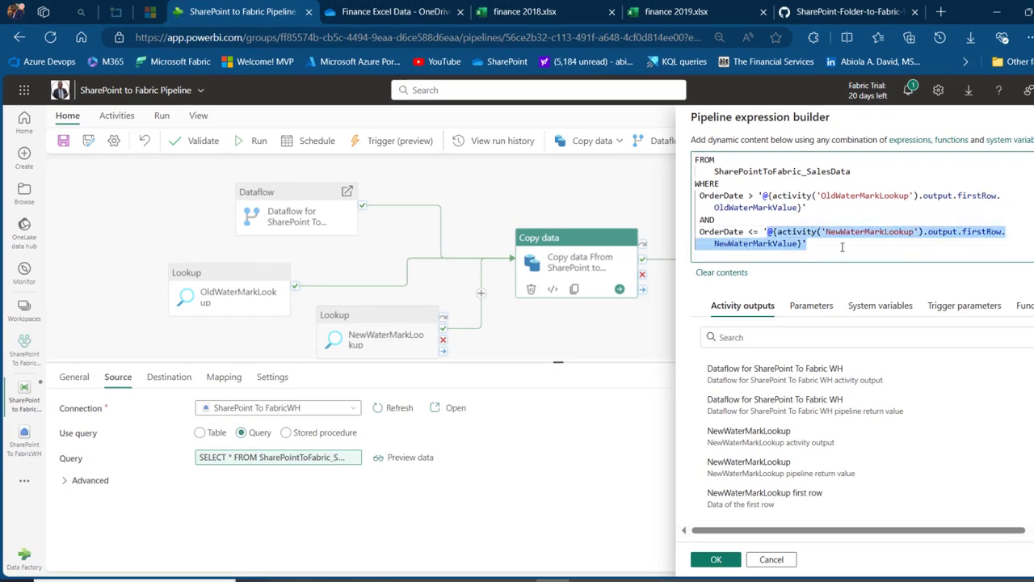
click(771, 559)
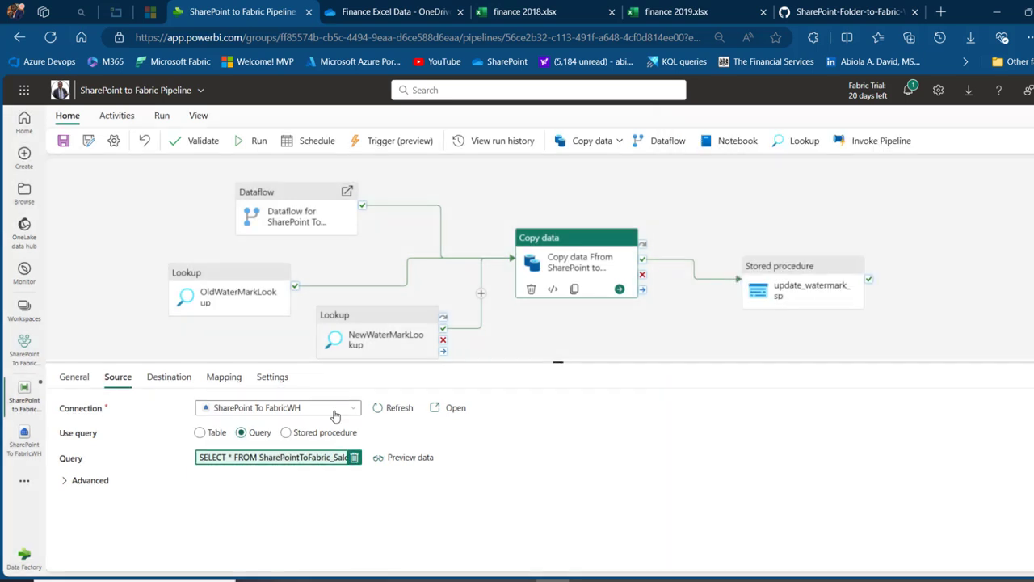
Set LastModifiedDate to NewWaterMarkLookup's firstRow.NewWaterMarkValue, then reopen the warehouse SQL script
click(813, 270)
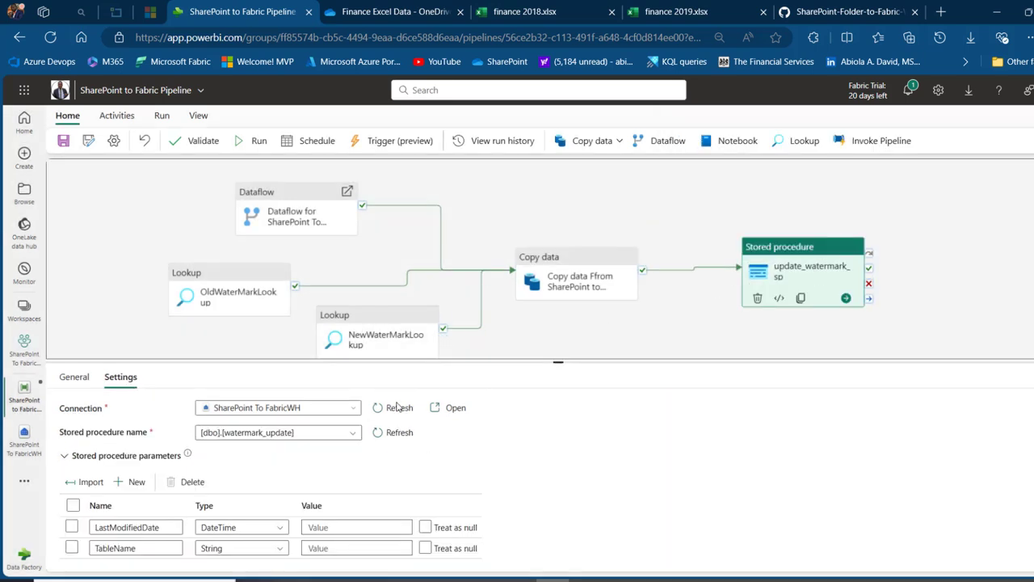
click(347, 527)
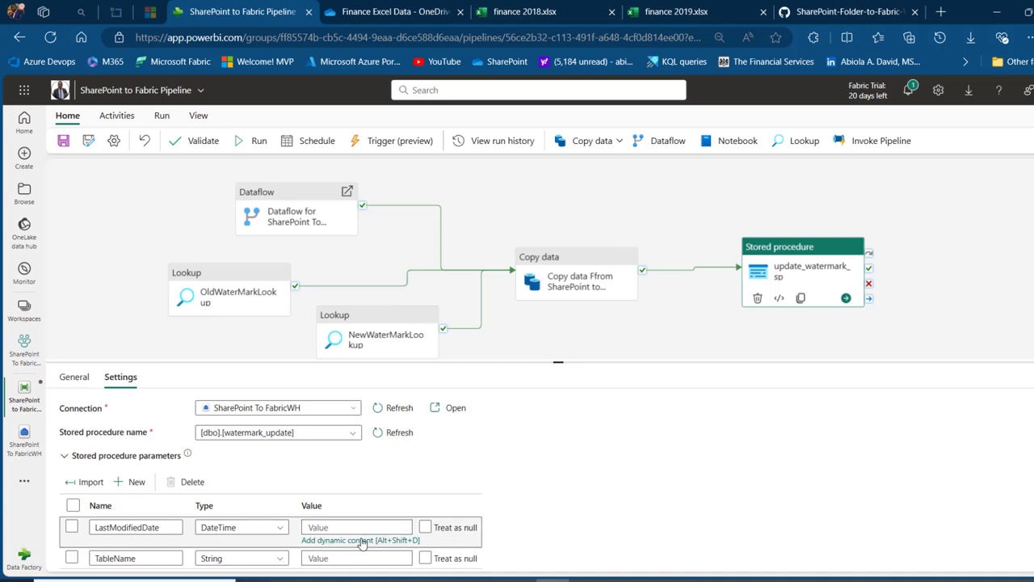
click(361, 540)
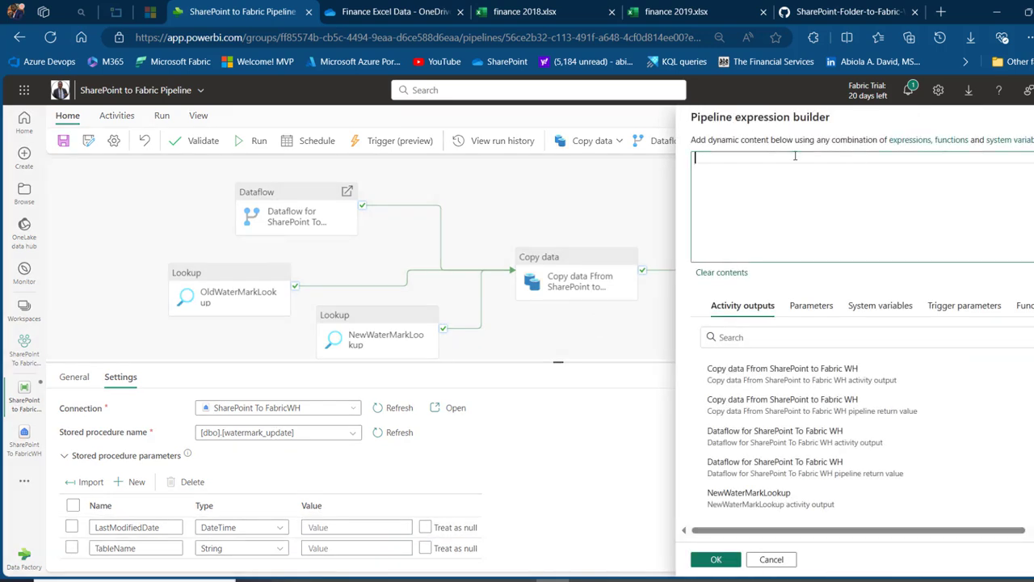
key(ctrl+v)
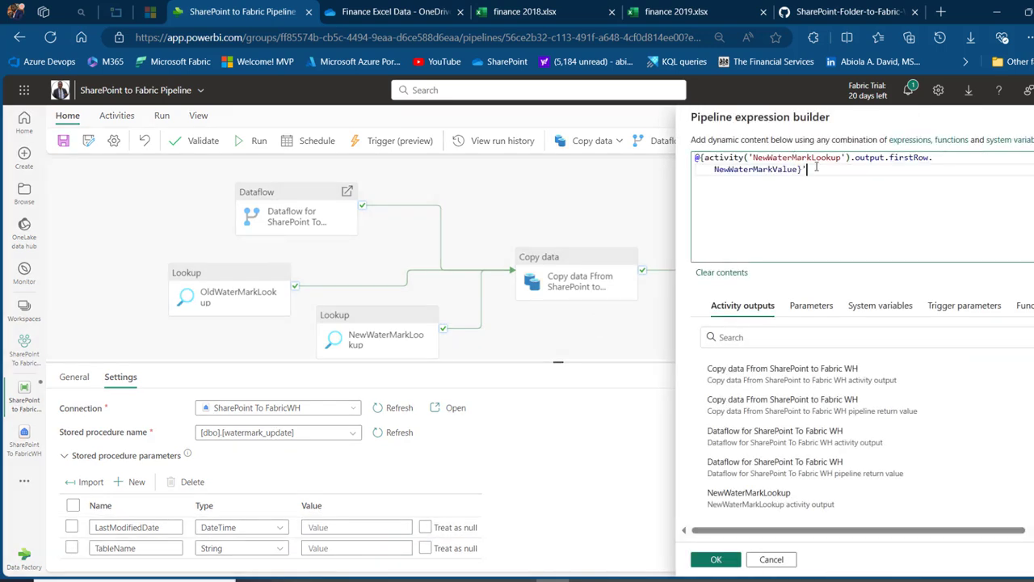
key(BackSpace)
drag(830, 176, 689, 158)
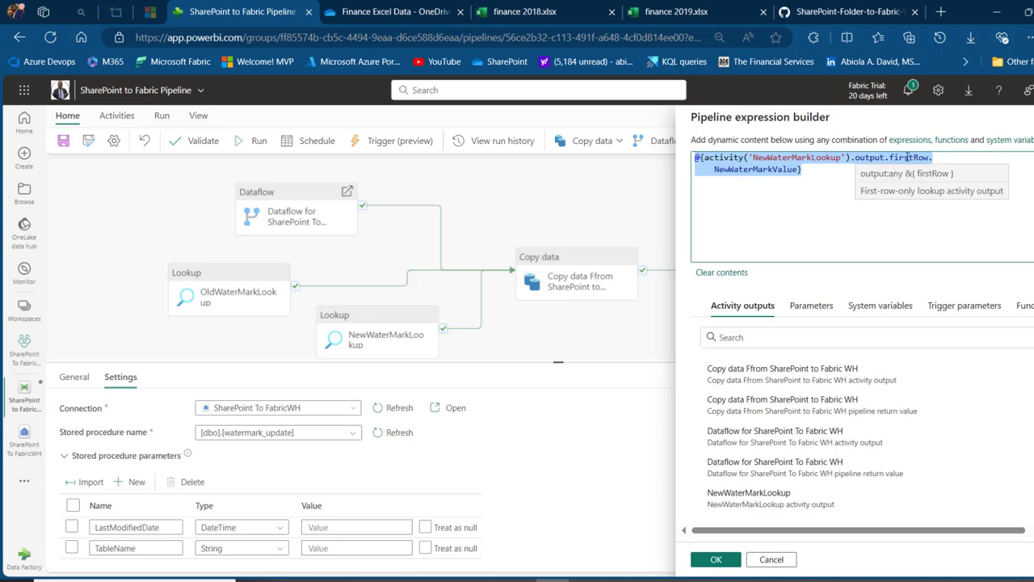
click(715, 172)
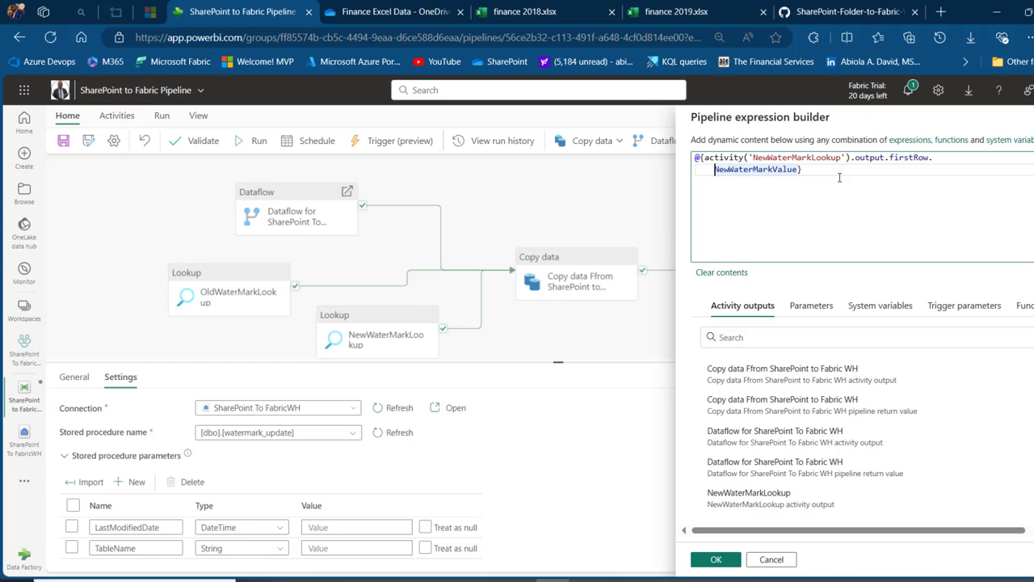
click(717, 560)
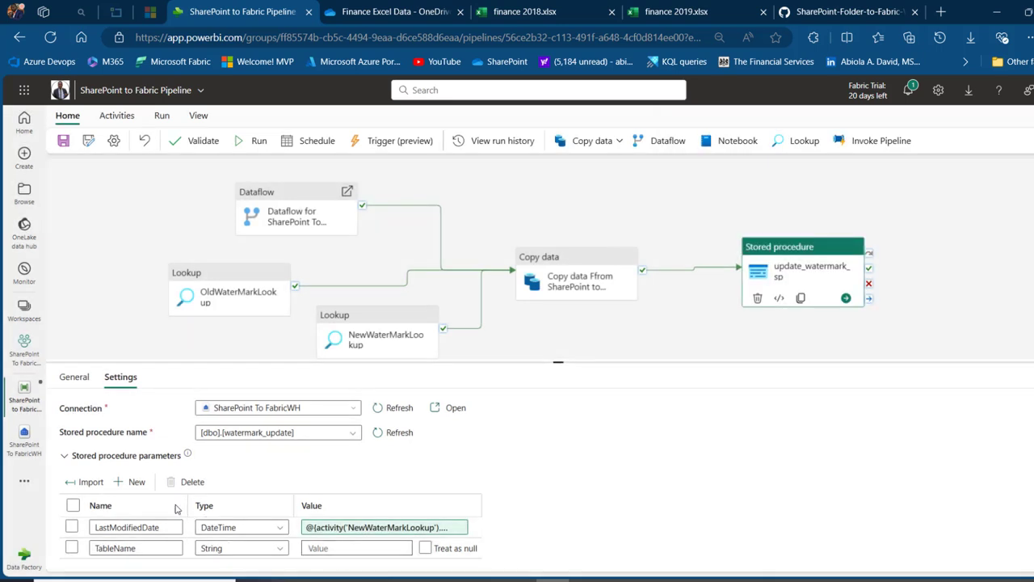
click(31, 448)
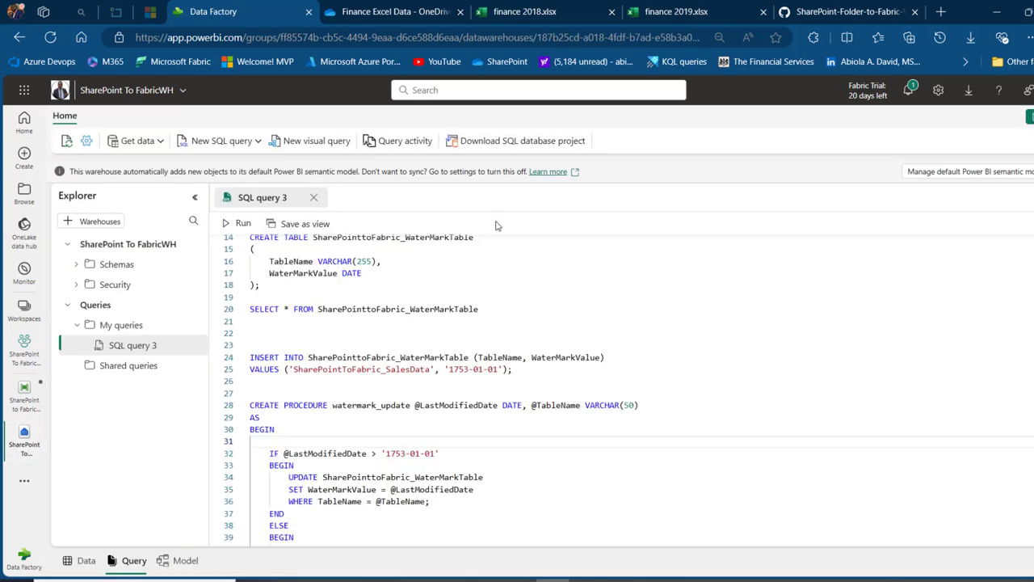
scroll(628, 389, up, 4)
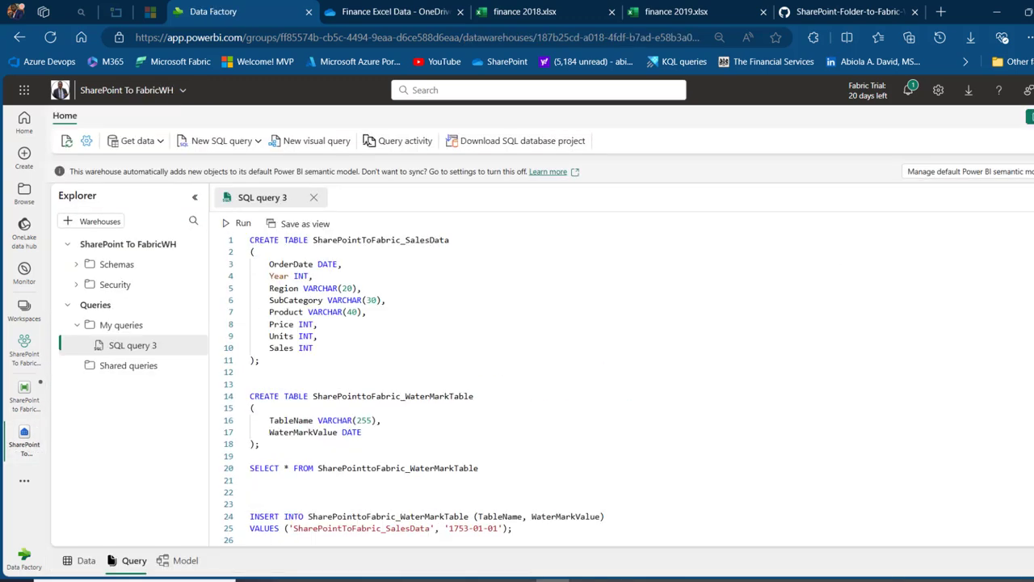
Copy SharePointToFabric_SalesData from the SQL script and paste it as the TableName value
double_click(366, 239)
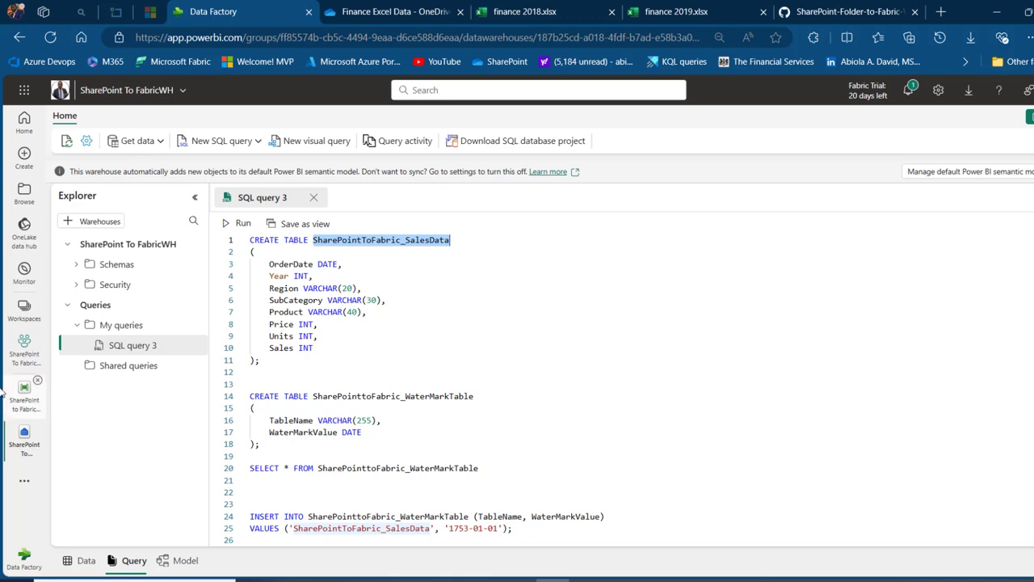
click(24, 401)
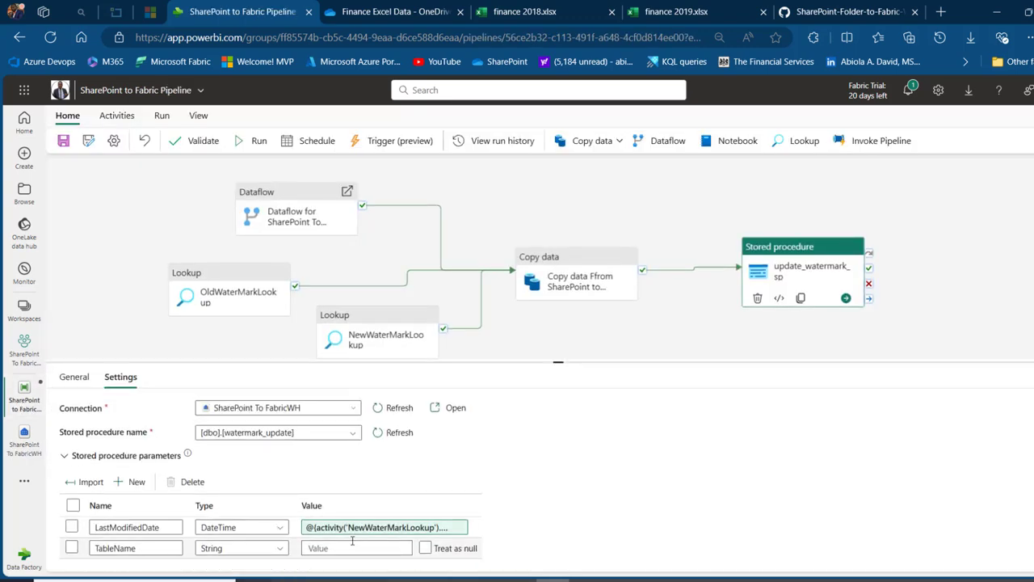
click(355, 548)
click(360, 560)
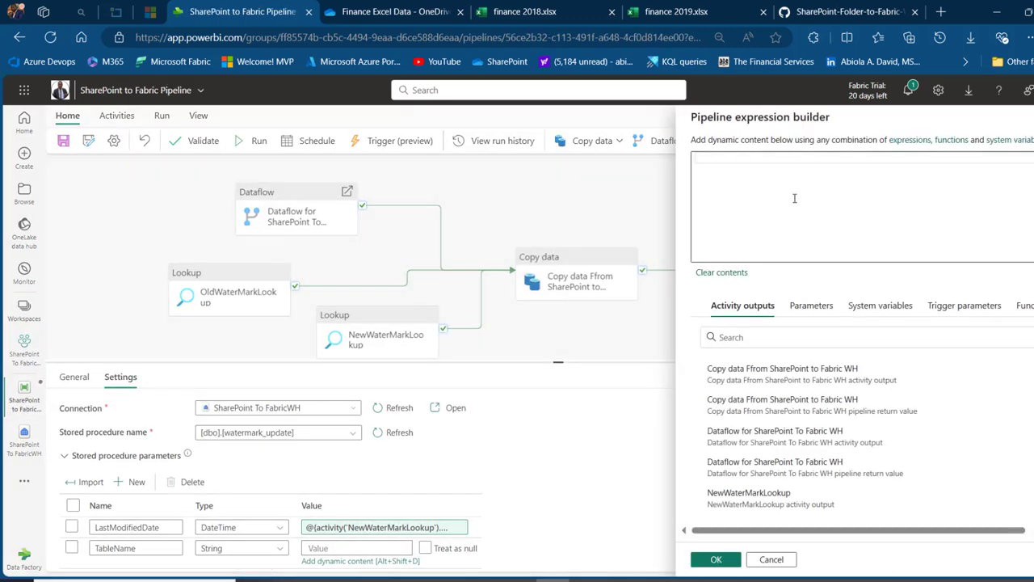
click(743, 165)
key(ctrl+v)
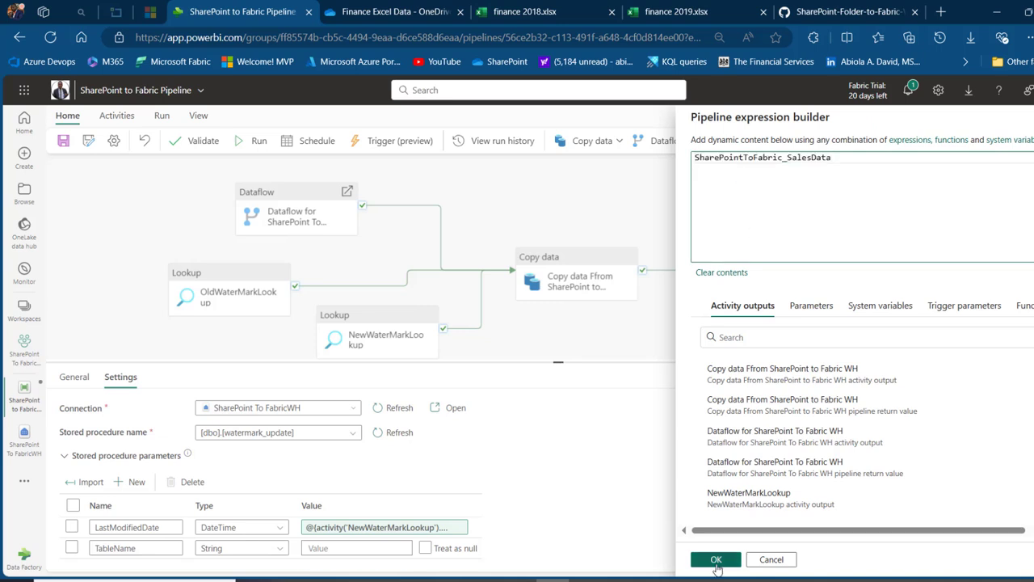
click(718, 559)
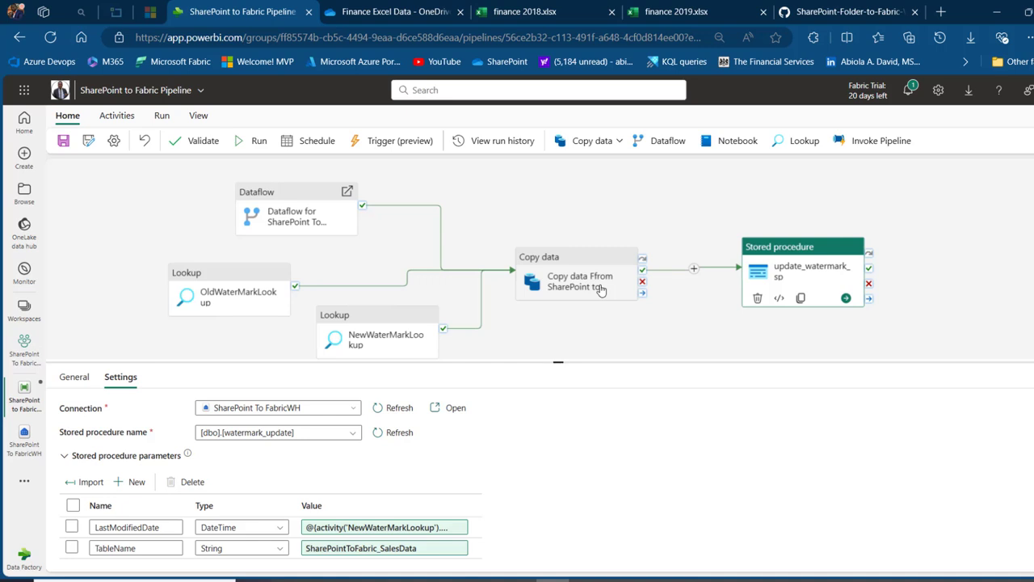
click(284, 198)
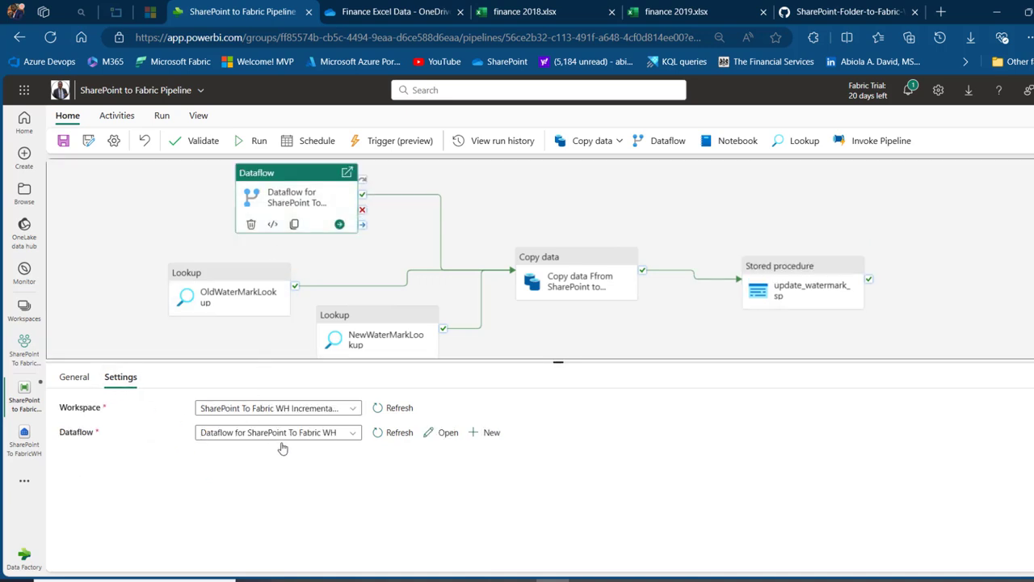
click(239, 275)
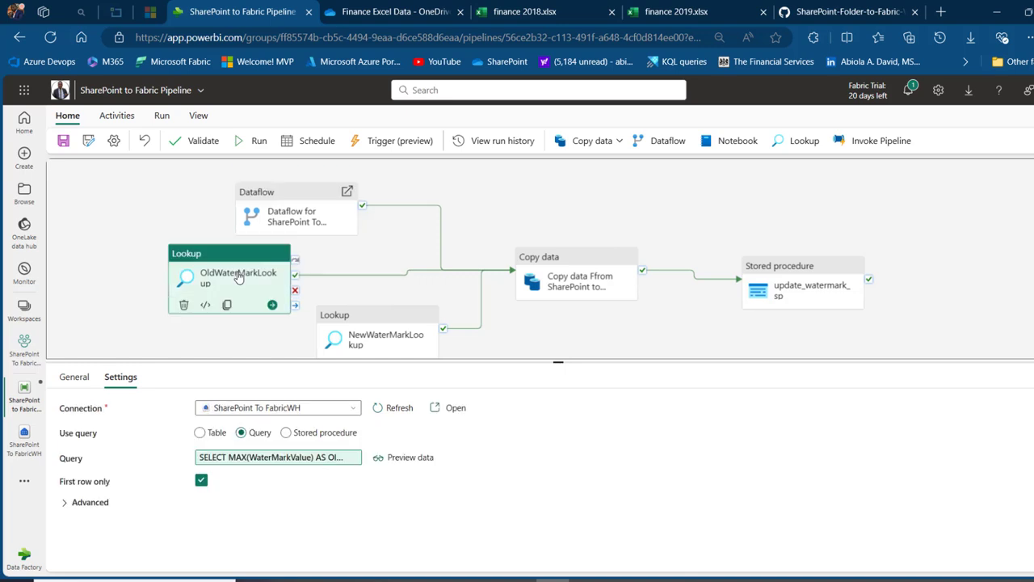
click(77, 378)
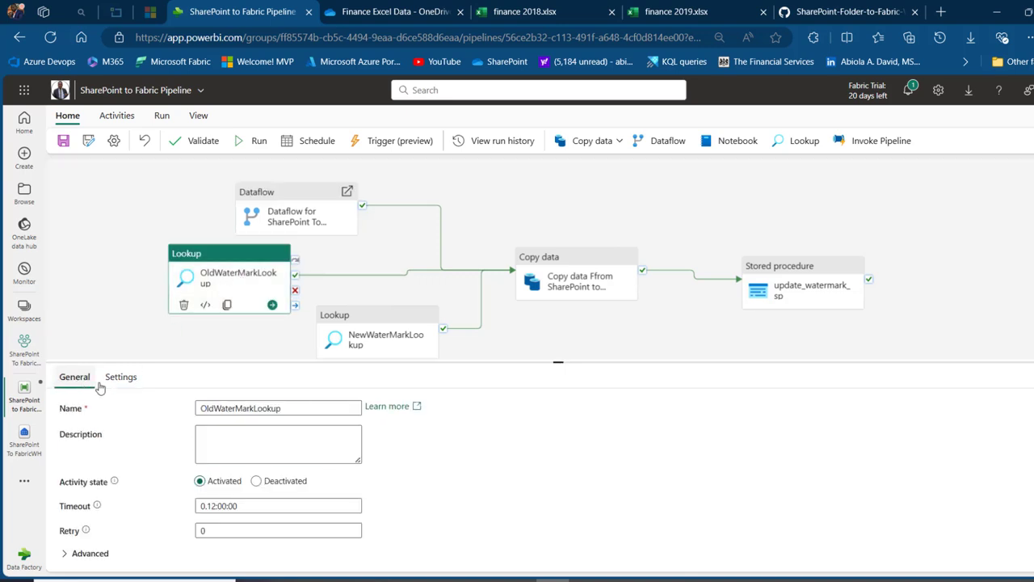
click(121, 377)
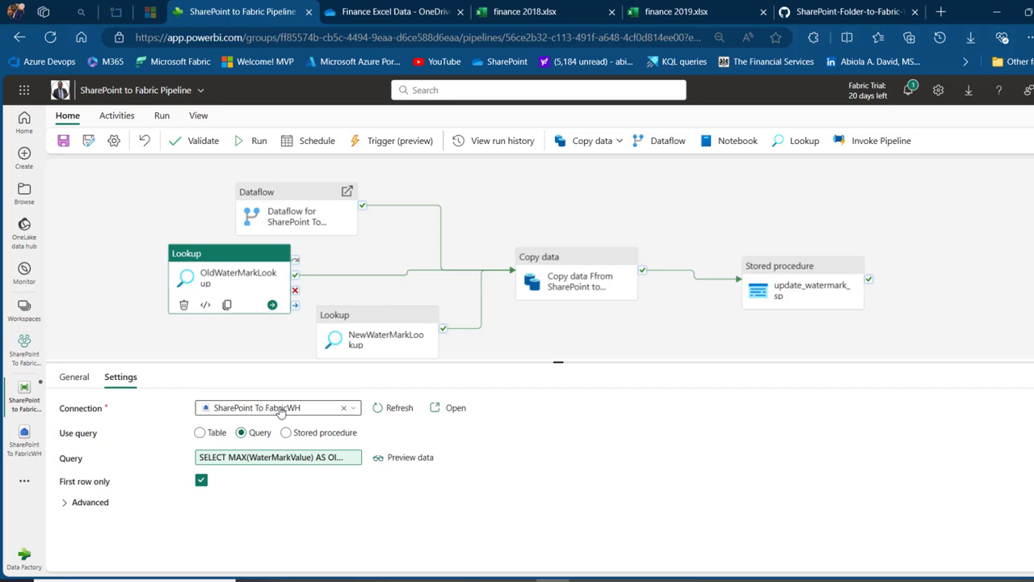
click(263, 459)
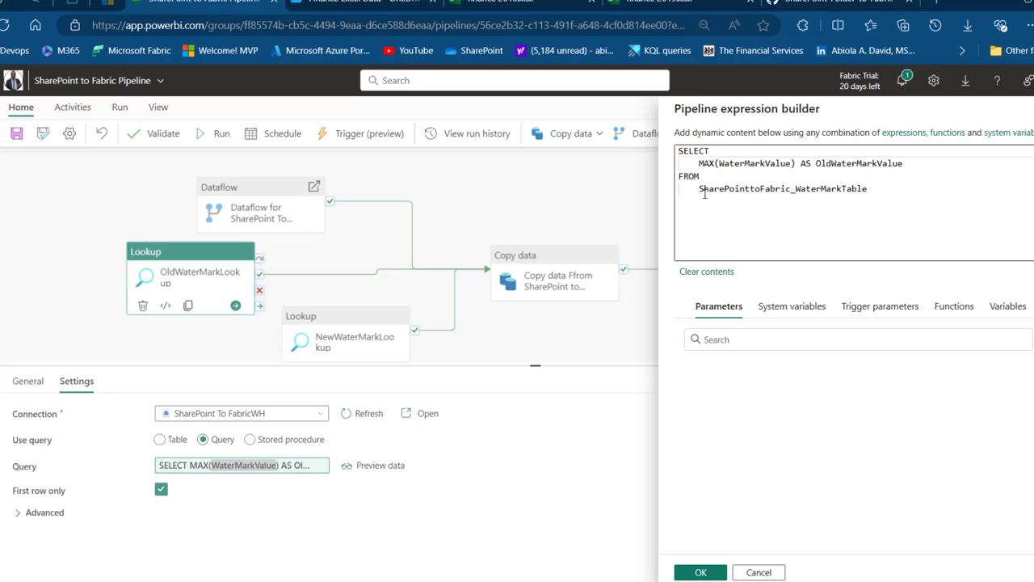
drag(701, 190, 914, 192)
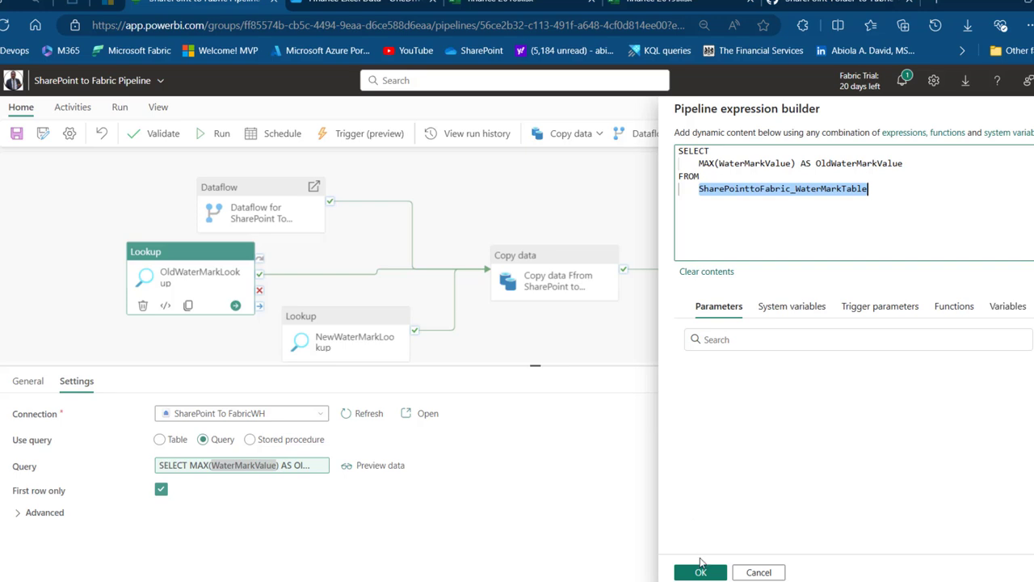
click(701, 566)
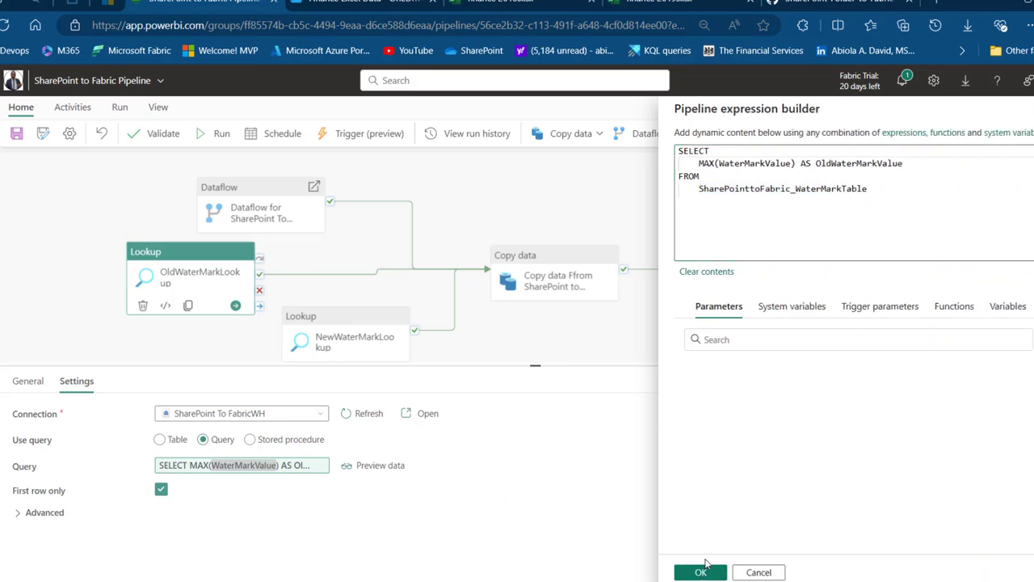
click(361, 325)
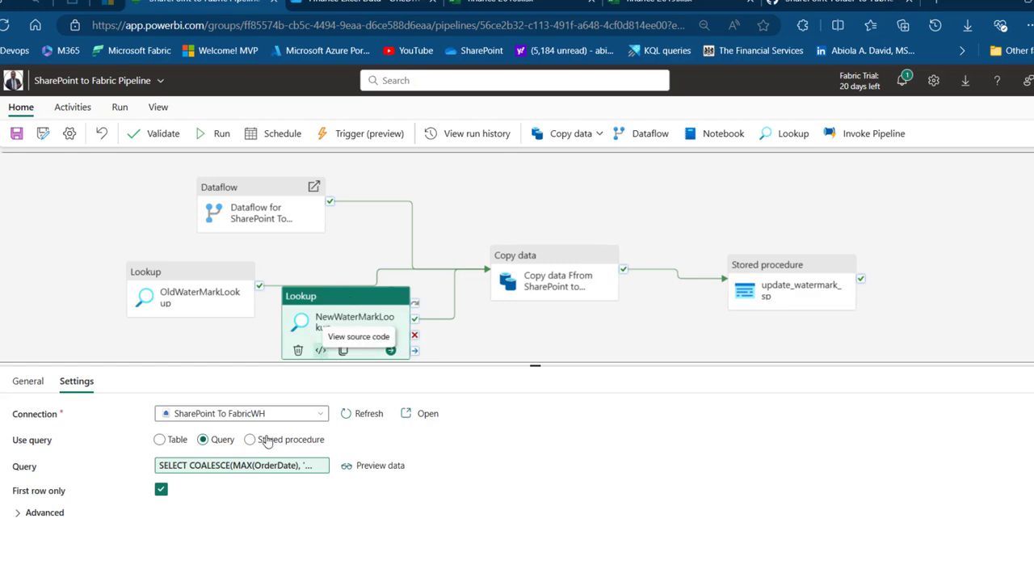
Review the NewWaterMarkLookup query: COALESCE(MAX(OrderDate), '1753-01-01') from SharePointToFabric_SalesData
click(259, 466)
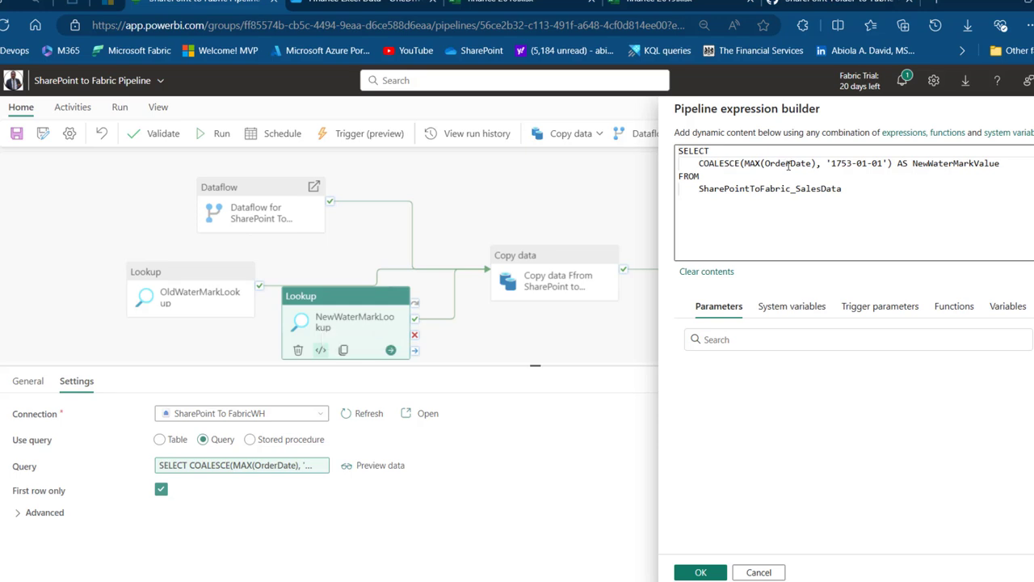
drag(757, 162, 814, 164)
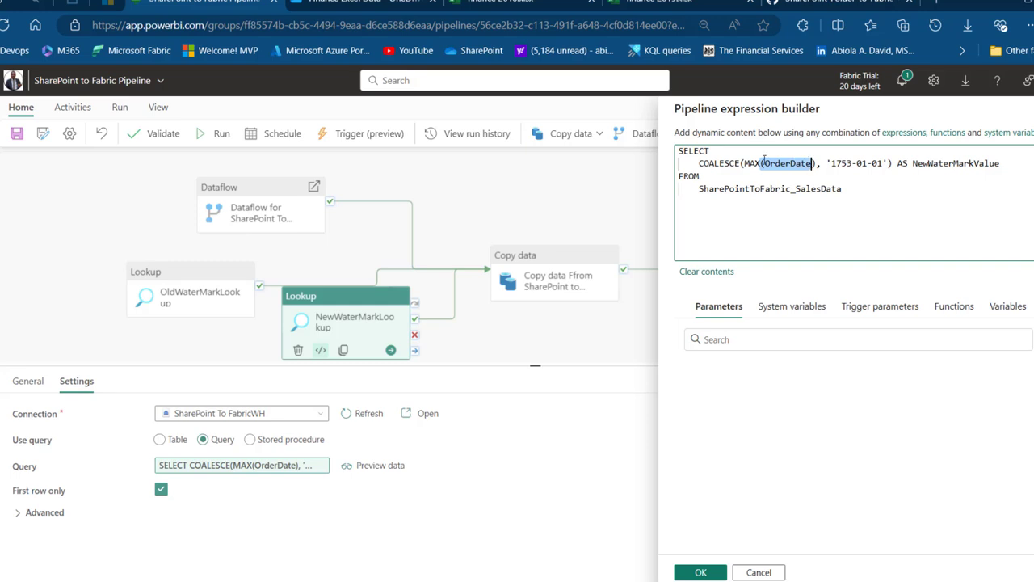
drag(700, 162, 725, 162)
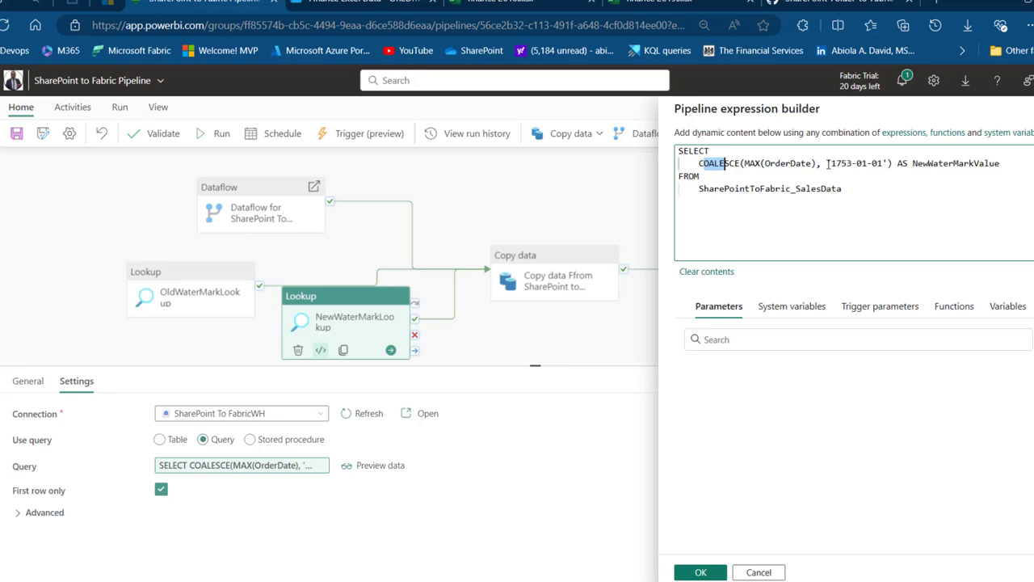
drag(827, 163, 951, 172)
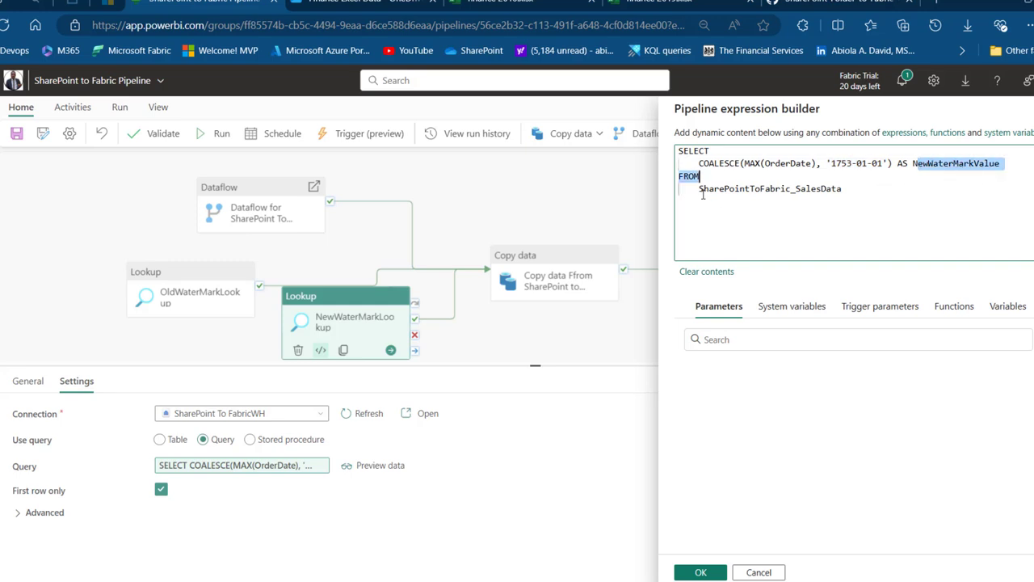
drag(697, 192, 885, 200)
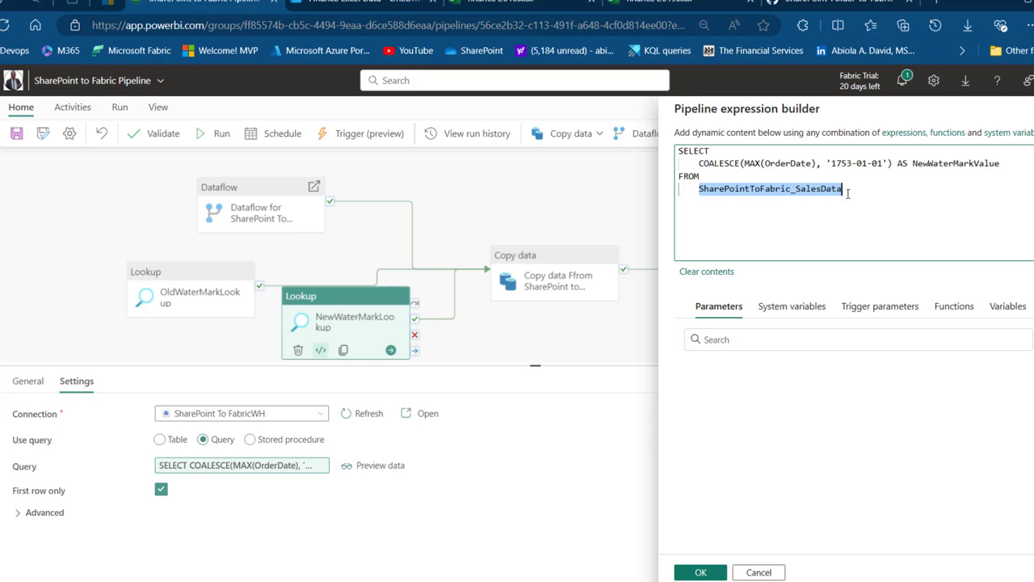
click(701, 572)
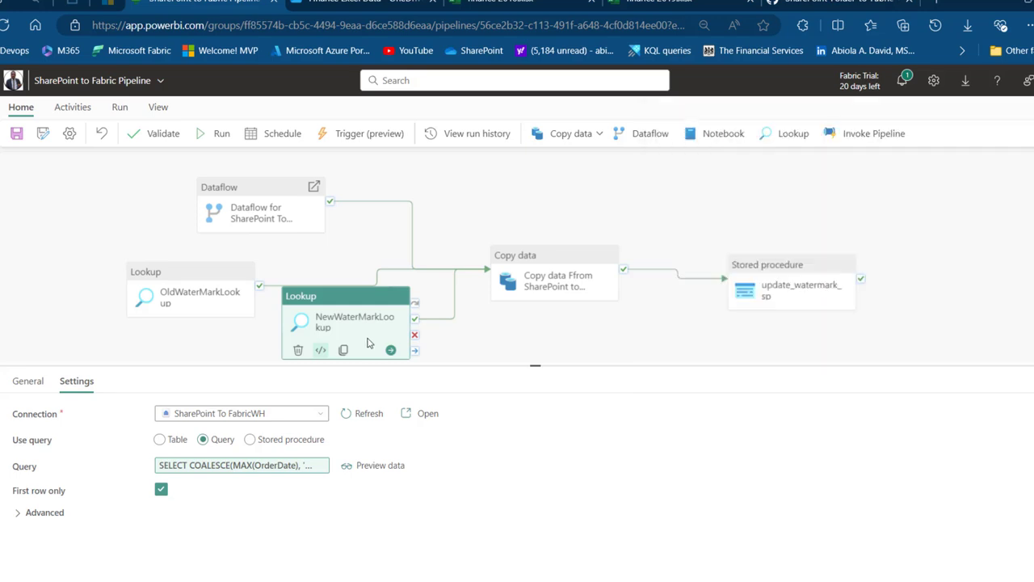
Review the Copy data source query's OrderDate filter between OldWaterMarkValue and NewWaterMarkValue
click(532, 267)
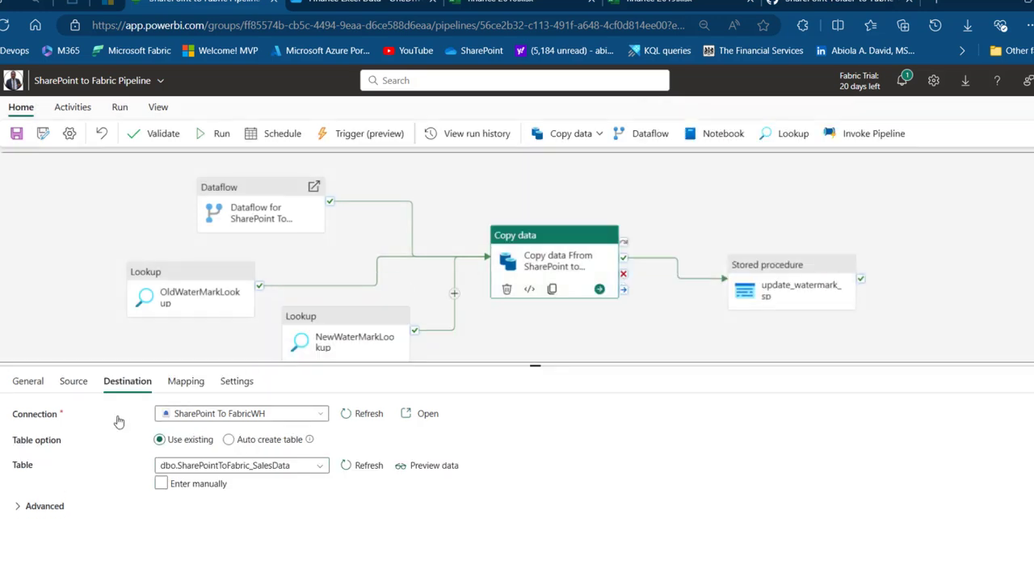
click(74, 381)
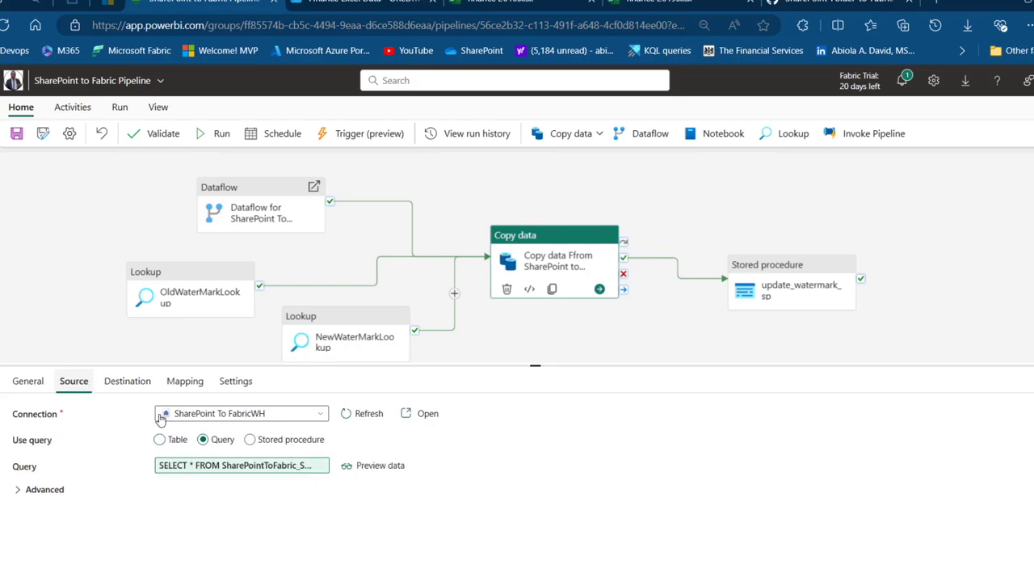
click(257, 470)
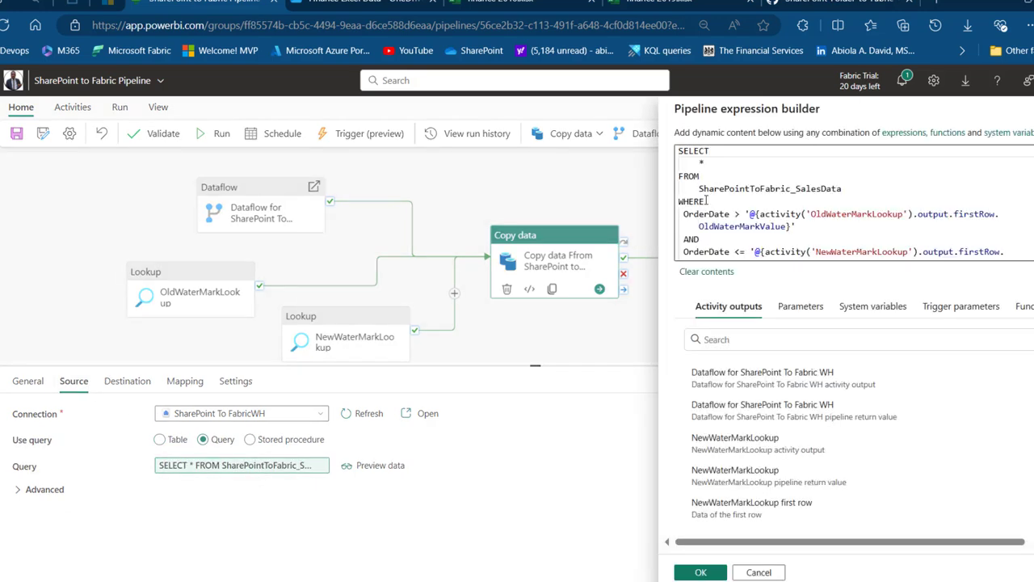
double_click(701, 189)
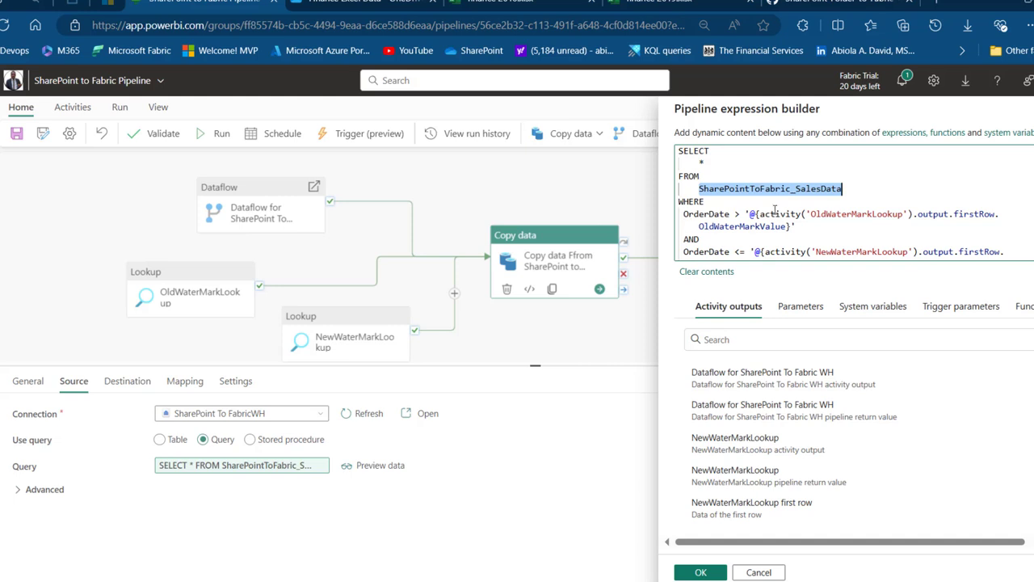
drag(810, 214, 944, 214)
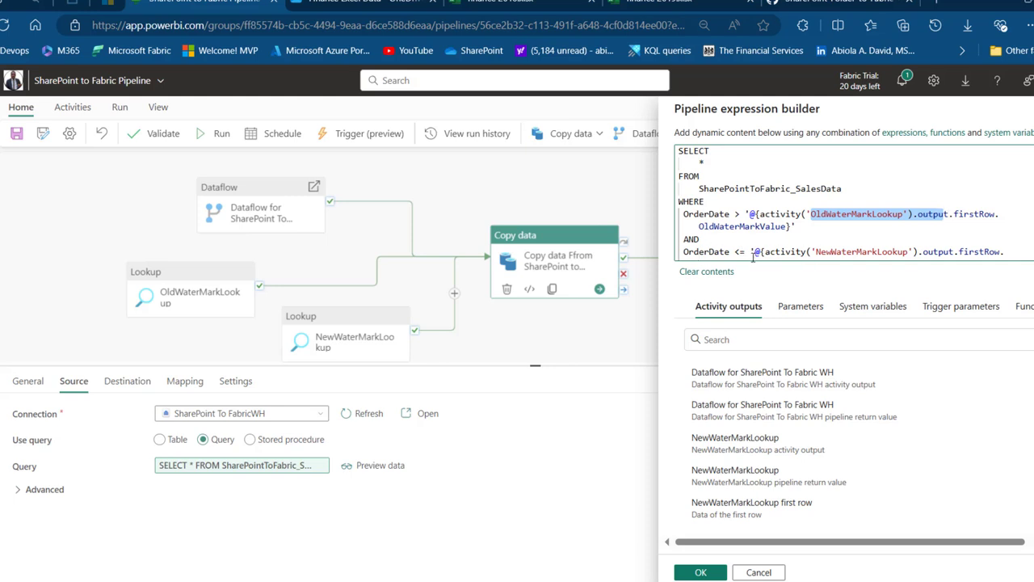
drag(768, 255, 877, 244)
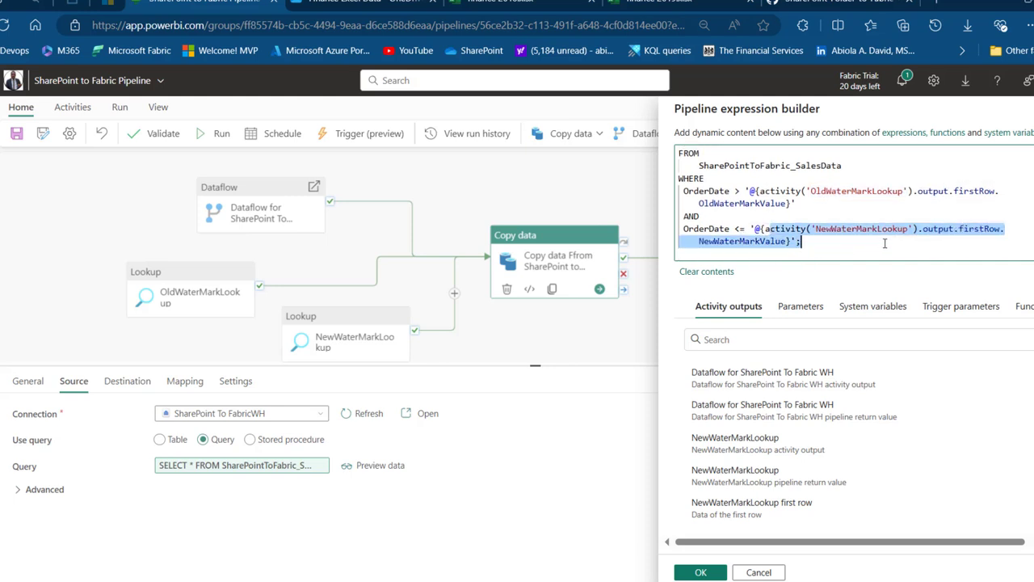
click(822, 239)
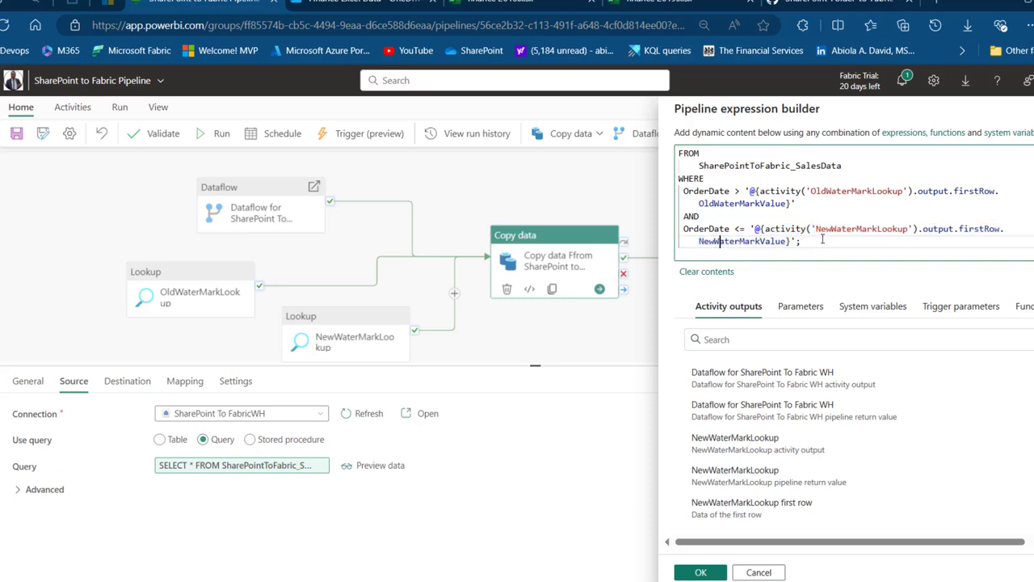
drag(698, 241, 796, 241)
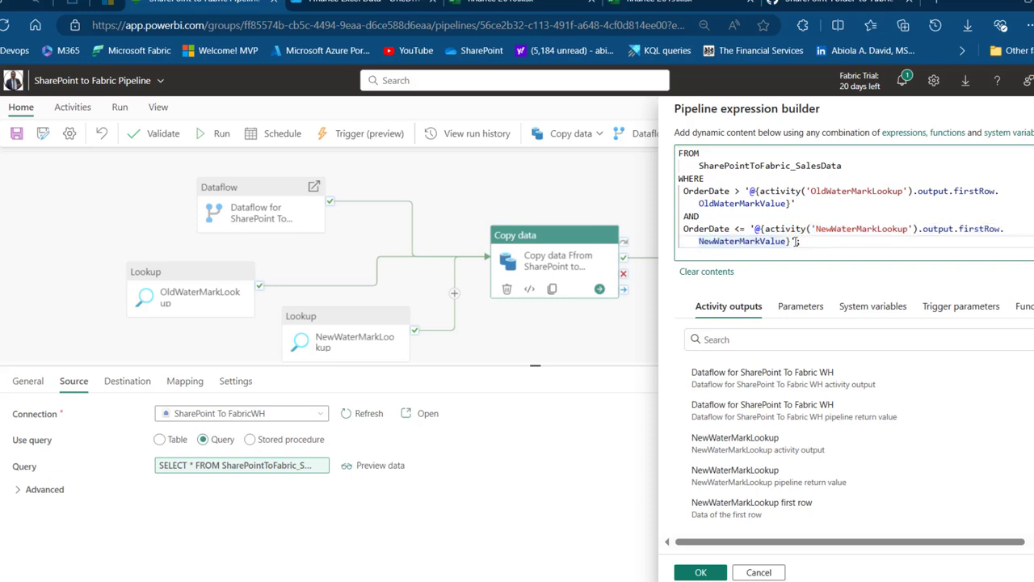
click(894, 229)
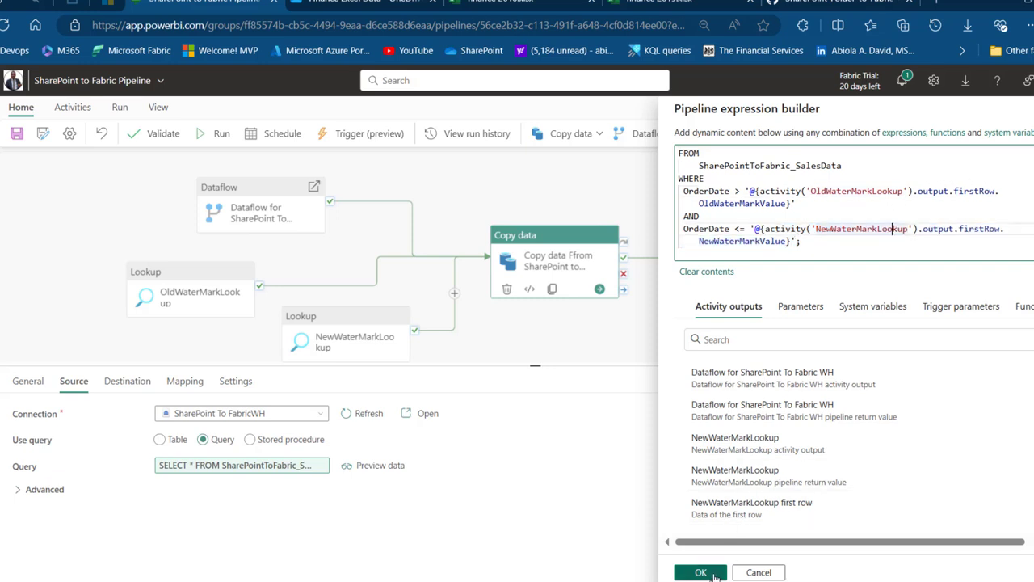
click(701, 572)
Check the Copy data destination and update_watermark_sp's LastModifiedDate parameter value
click(123, 387)
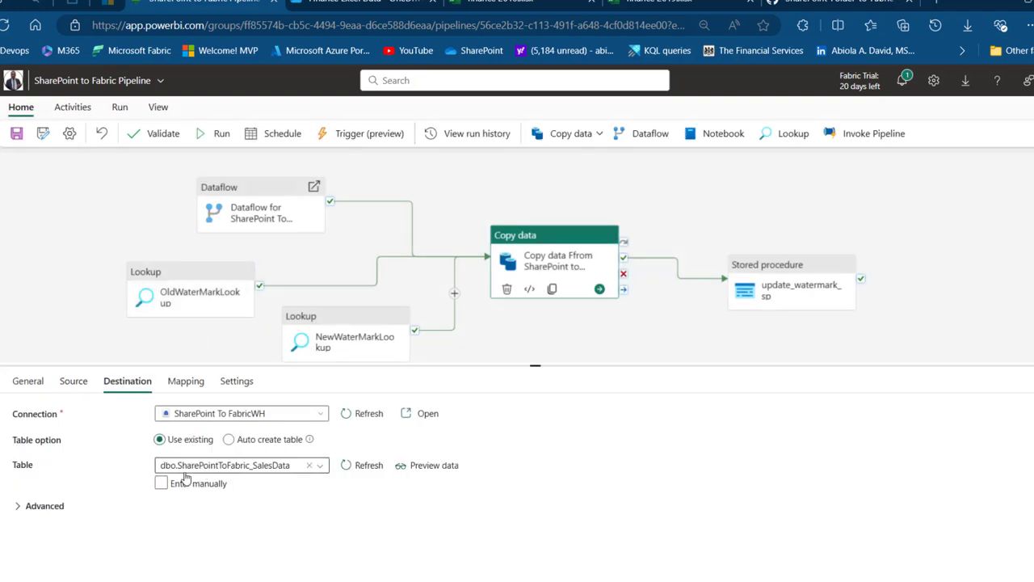
click(776, 268)
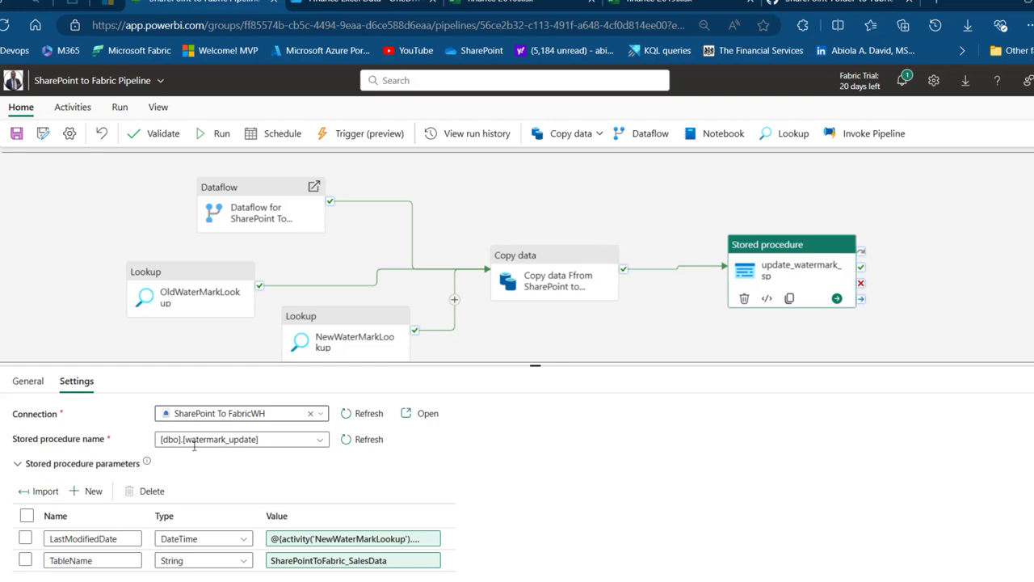
click(323, 538)
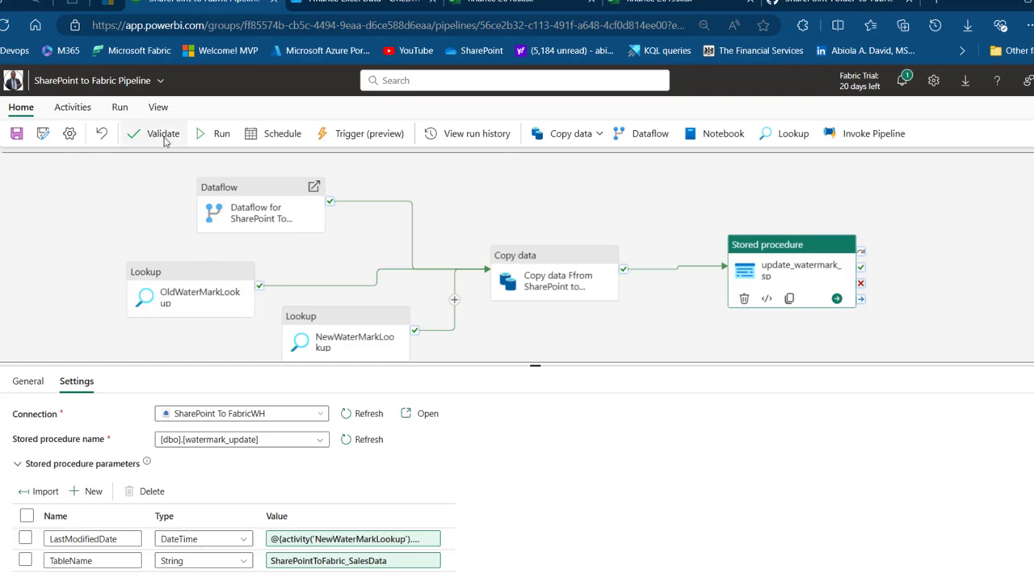
Validate the pipeline, then save and run it, with all five activities succeeding
click(164, 136)
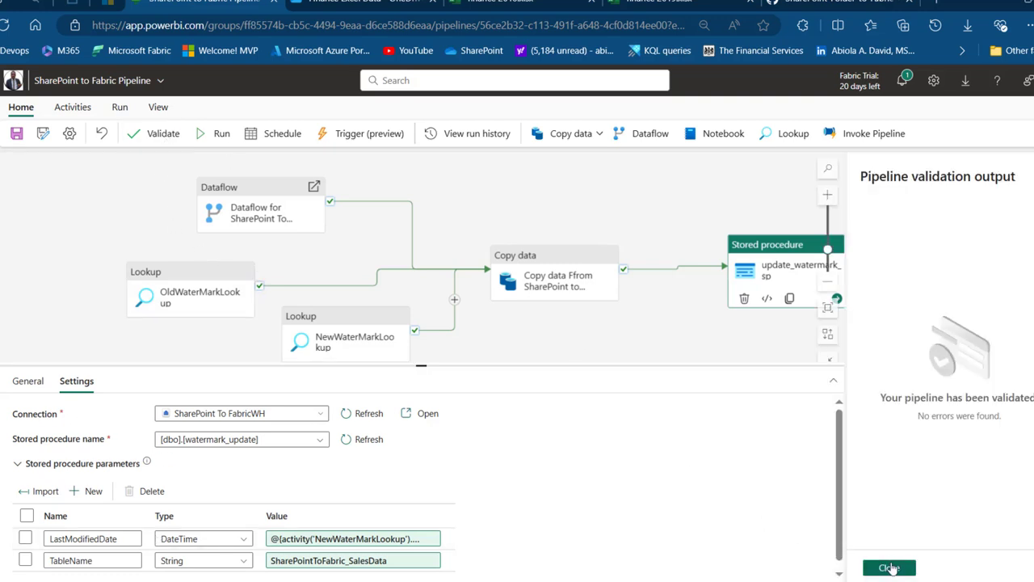
click(894, 569)
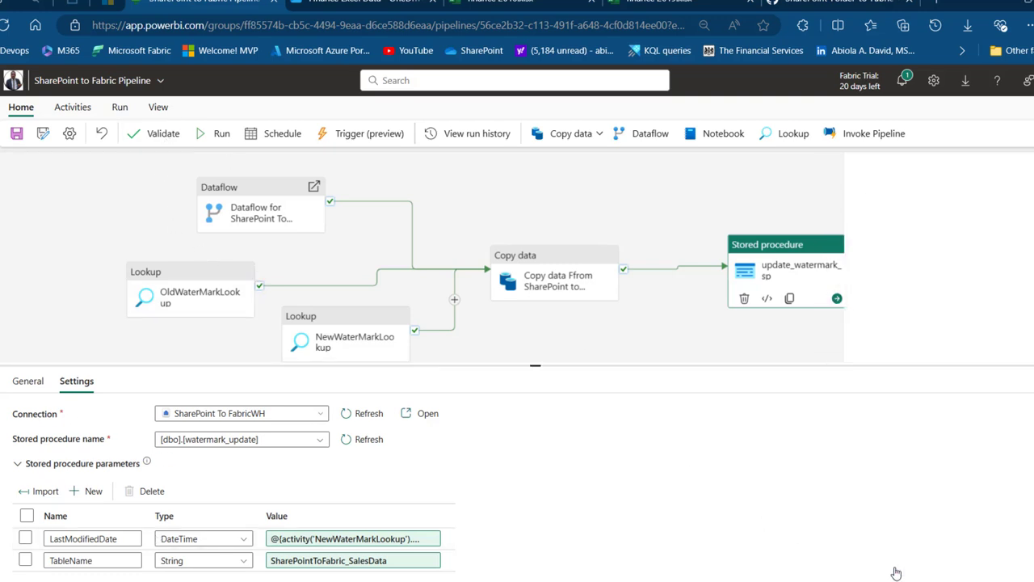
click(251, 136)
click(222, 136)
click(223, 136)
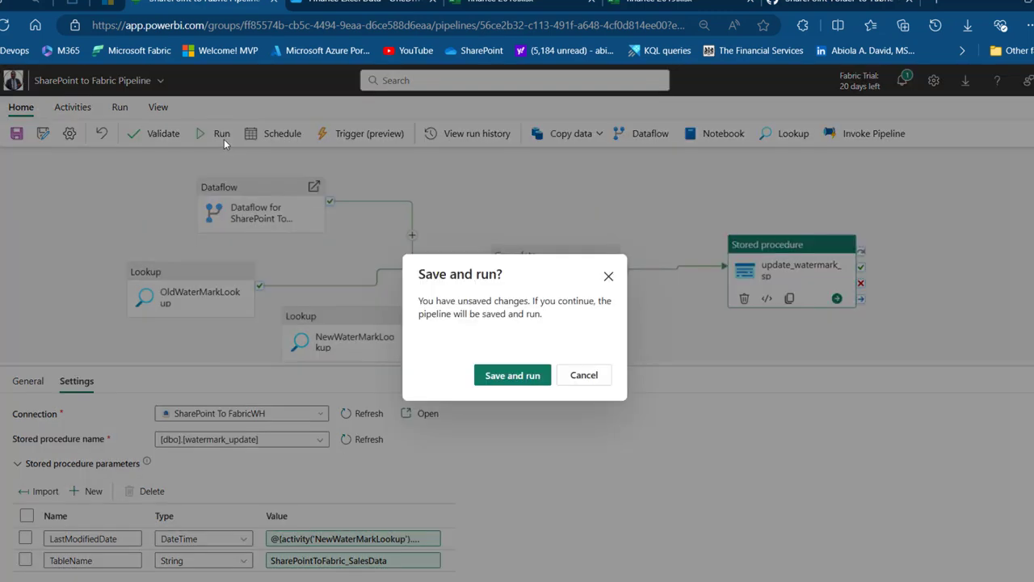
click(497, 375)
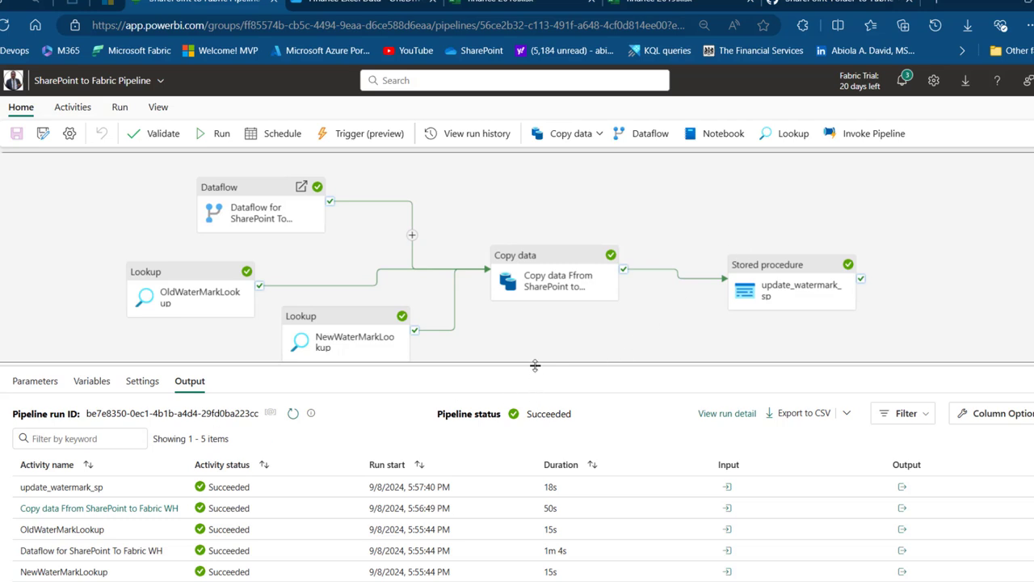
drag(533, 376, 534, 294)
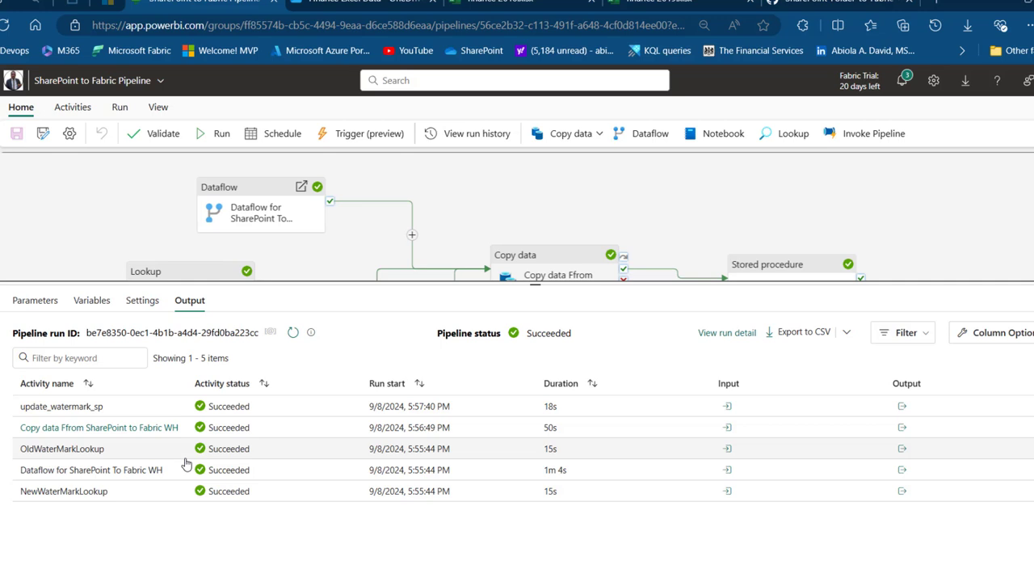
click(121, 109)
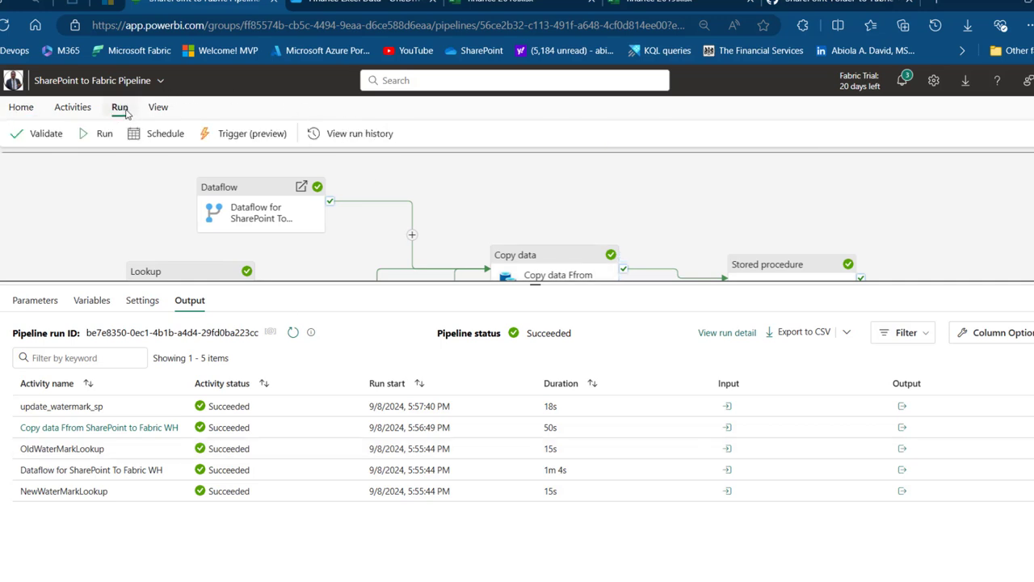
Monitor the pipeline run until it shows Succeeded in 3m 19s, then return to SQL query 3
click(371, 137)
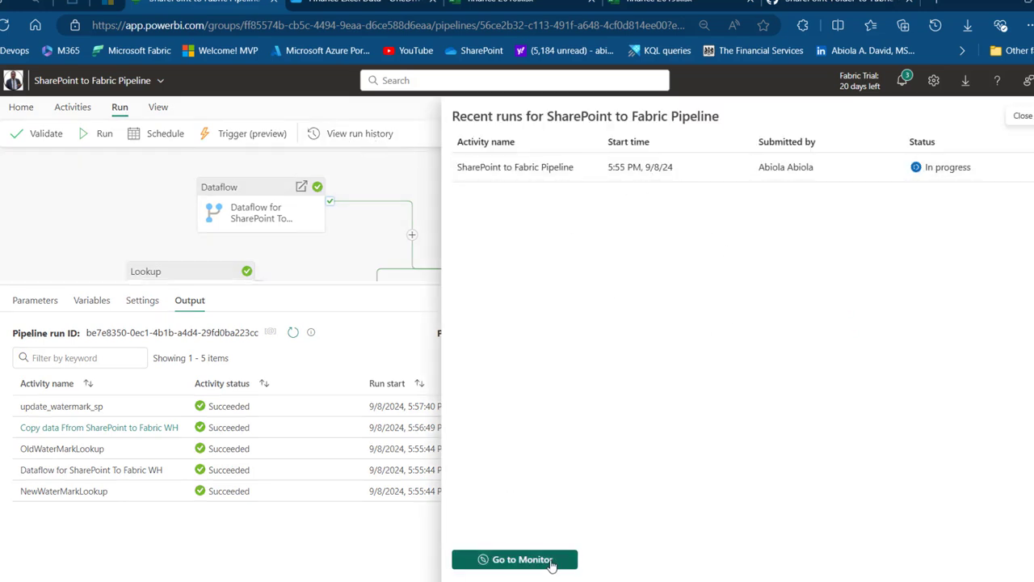
click(551, 561)
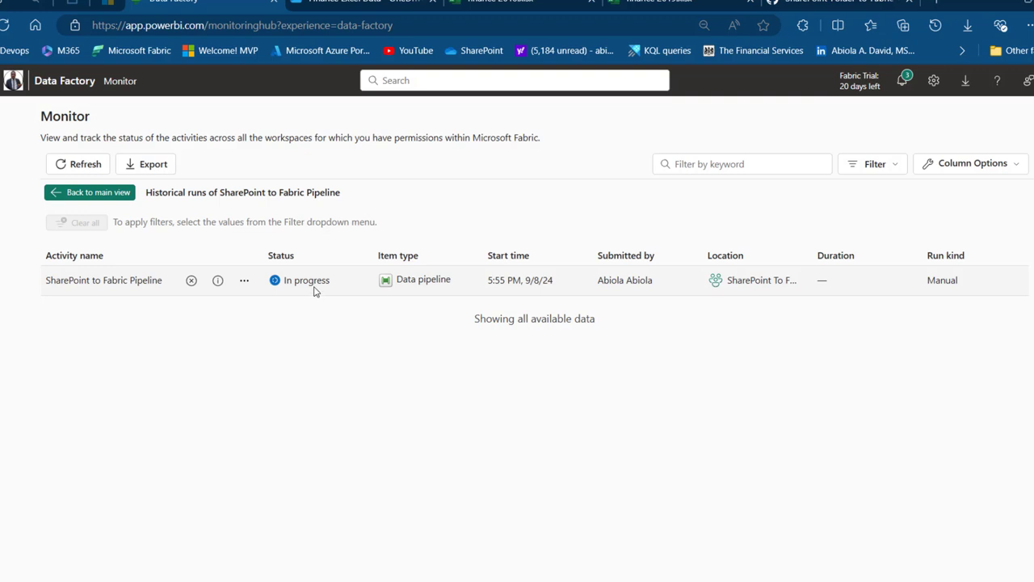
click(73, 166)
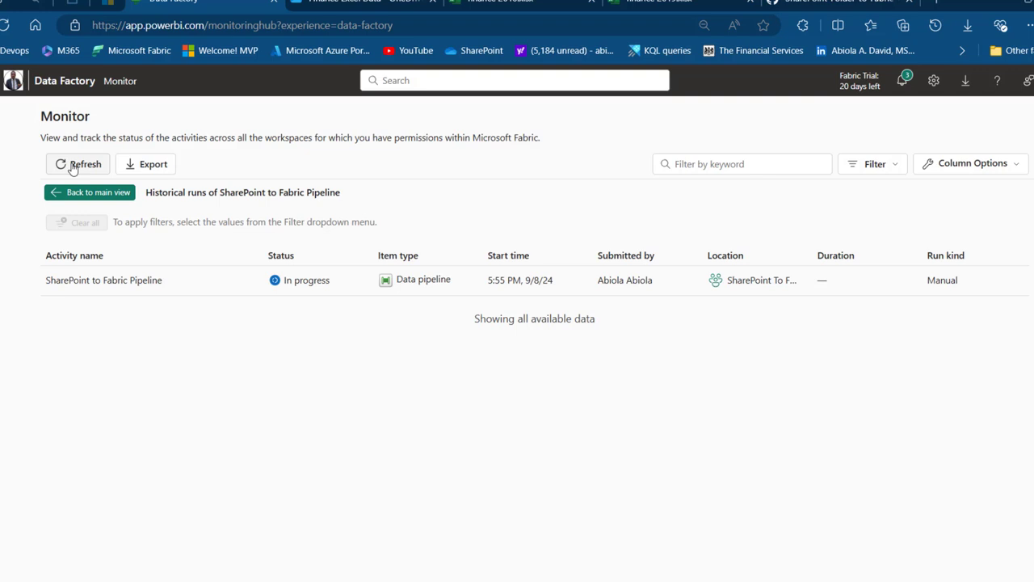
click(73, 166)
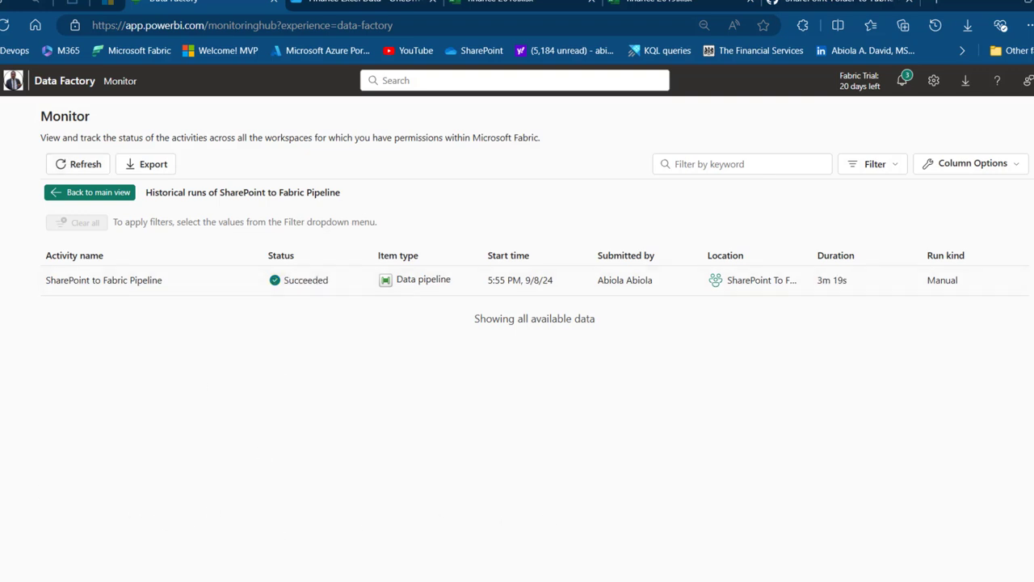
key(alt+Left)
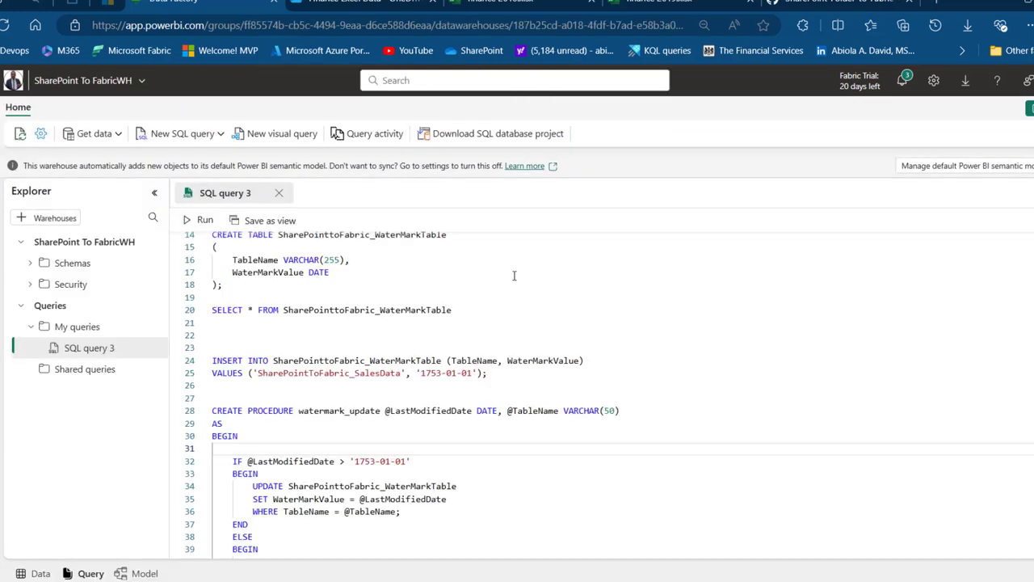
Replace the watermark table name on line 20 with SharePointToFabric_SalesData
drag(488, 309, 293, 309)
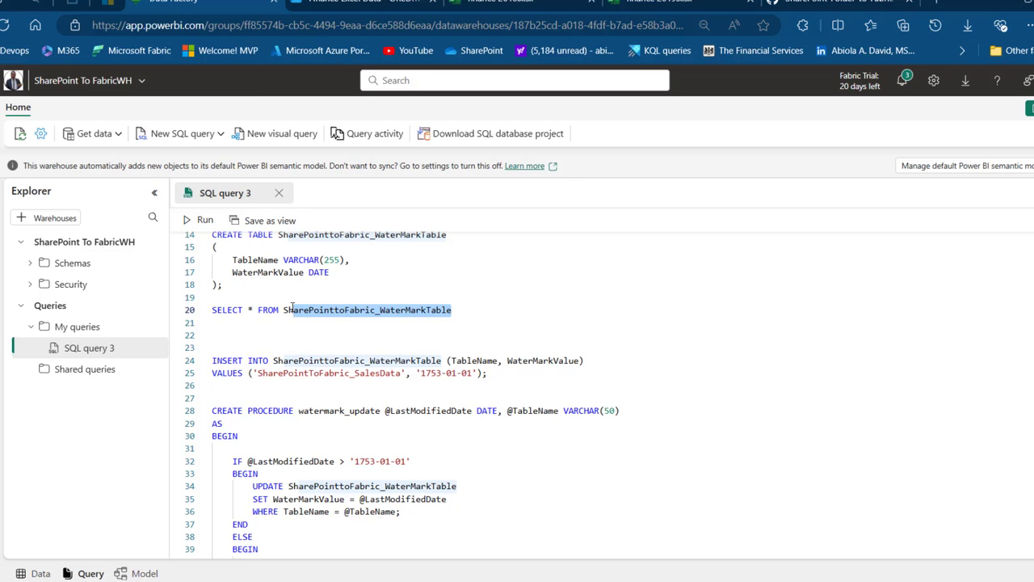
scroll(565, 396, up, 4)
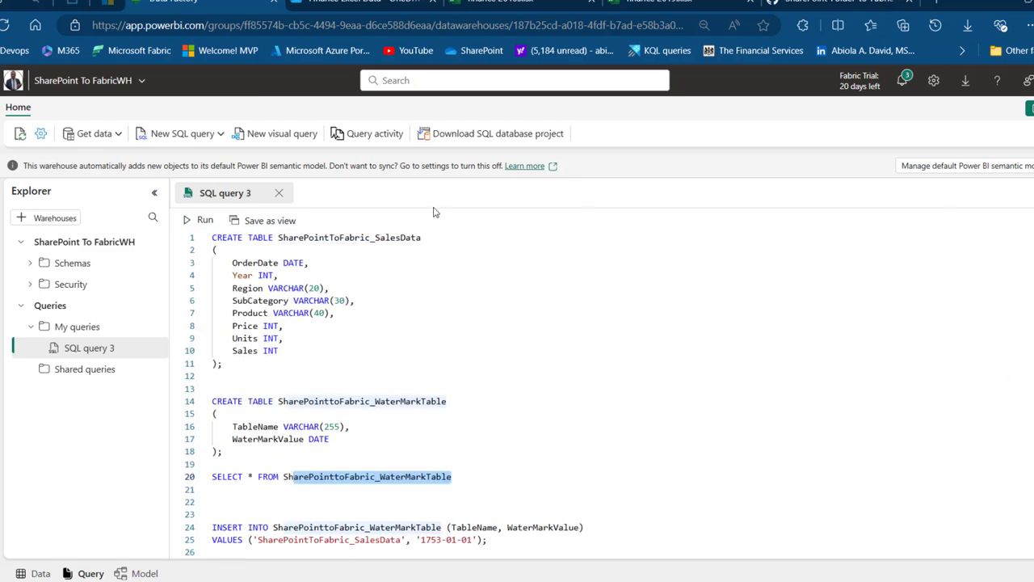
click(315, 237)
double_click(315, 238)
key(ctrl+c)
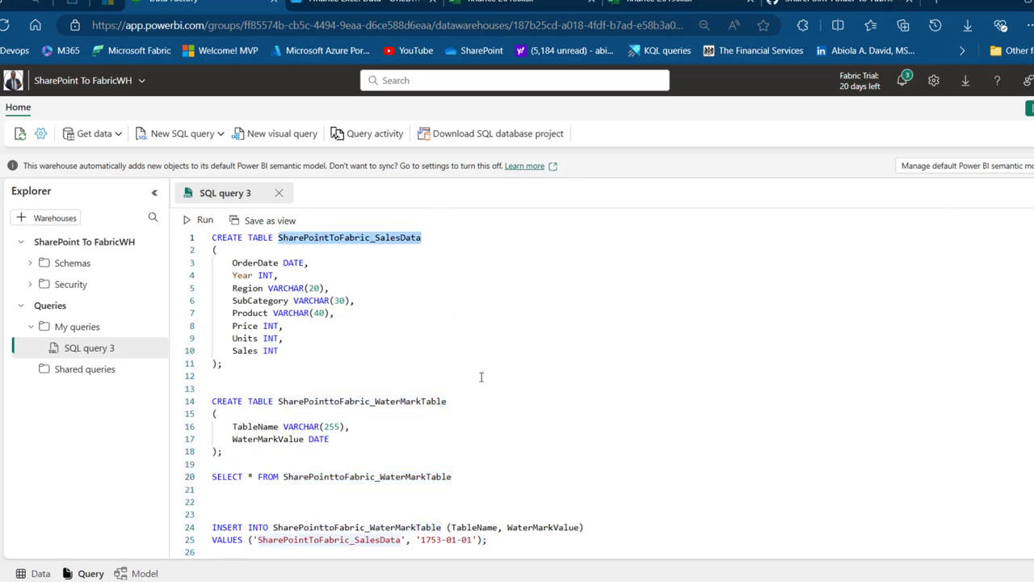
double_click(314, 476)
key(ctrl+v)
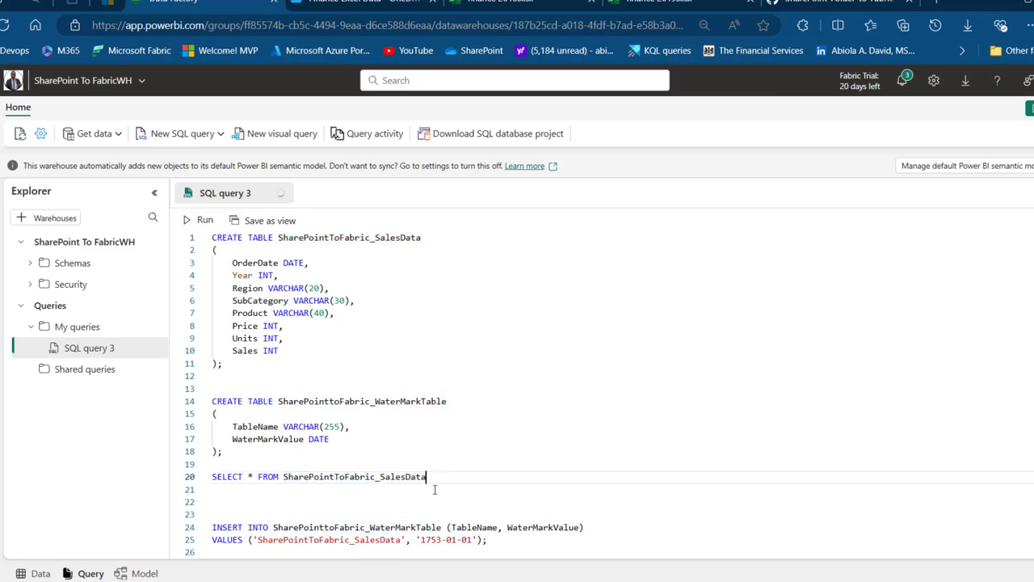
Run the line 20 SELECT on the sales table, returning 196 rows
key(ctrl+Tab)
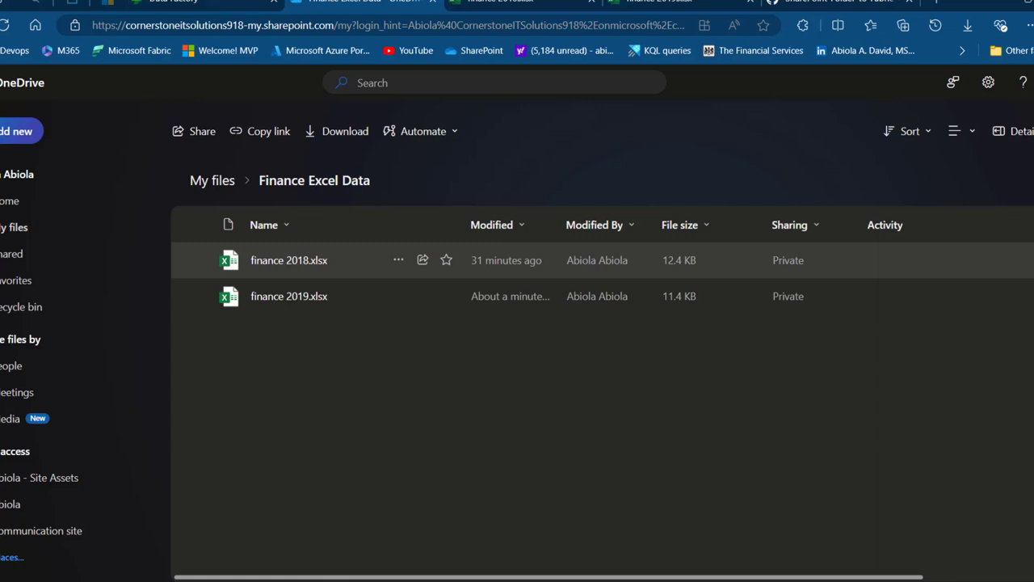
key(ctrl+shift+Tab)
drag(444, 482, 209, 478)
click(199, 219)
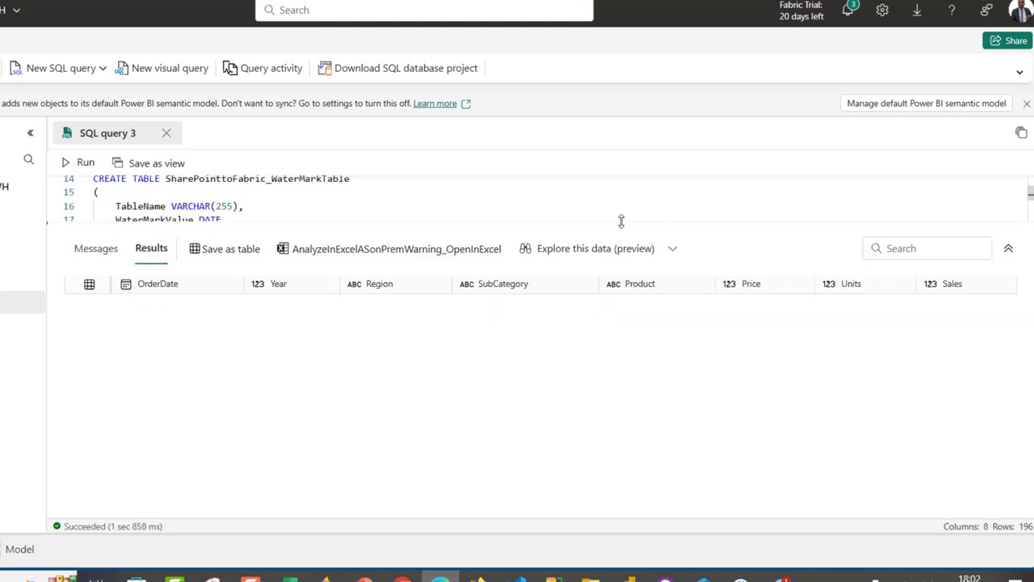
drag(619, 221, 467, 427)
Write and run TRUNCATE TABLE SharePointToFabric_SalesData on line 22
click(343, 259)
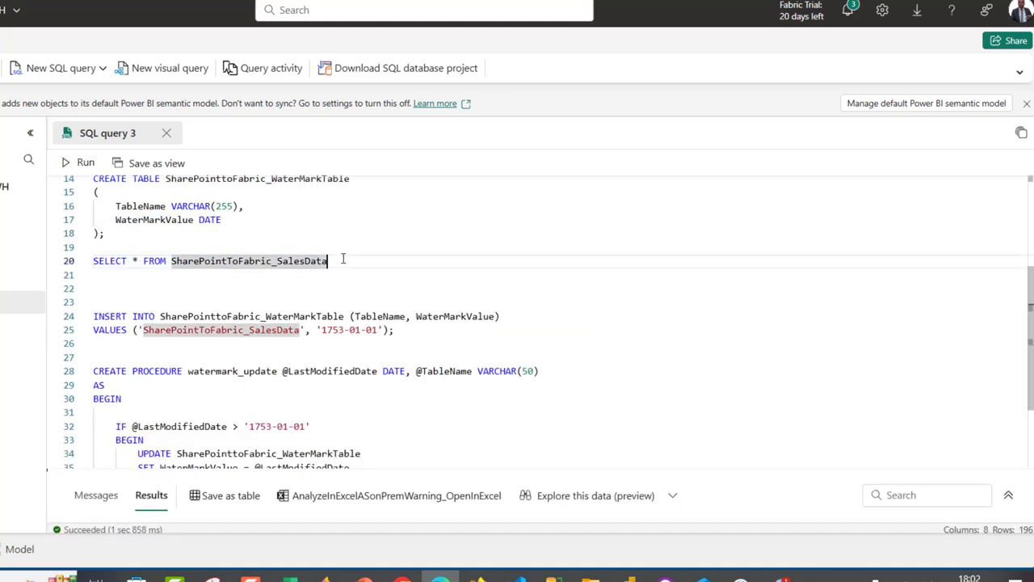
key(Return)
key(Return)
text(TRU)
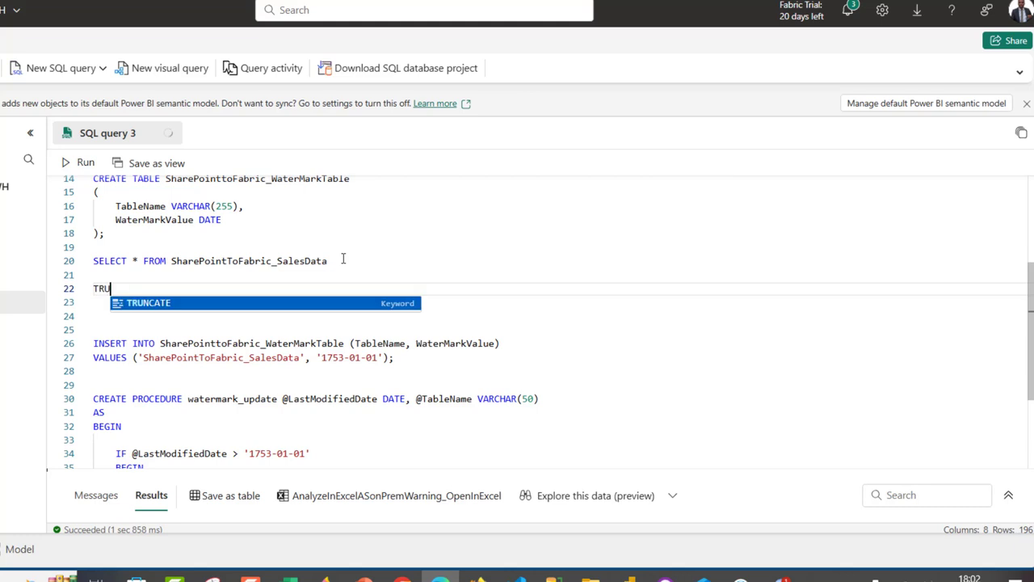
text(NCATE TABL)
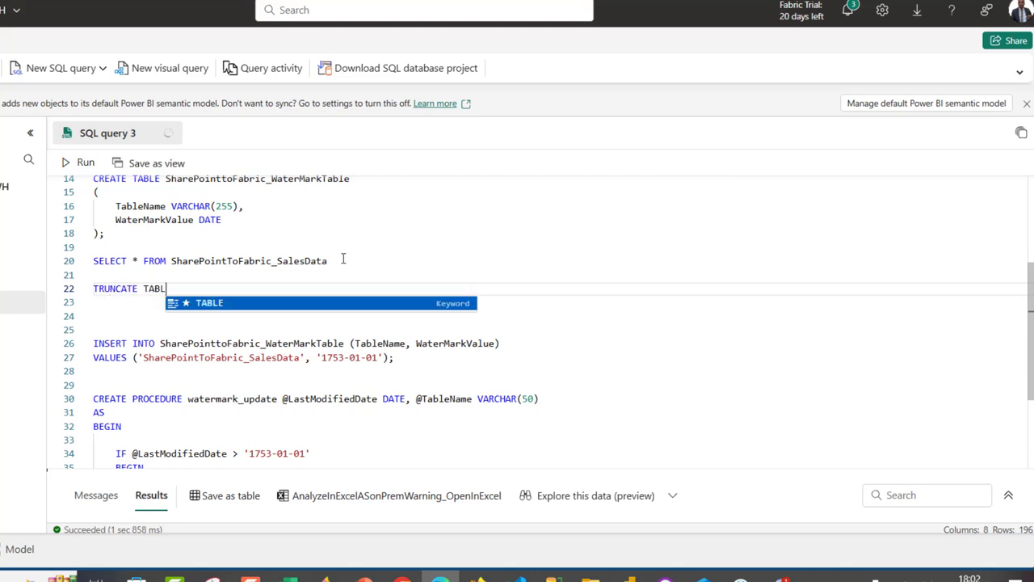
text(WEE)
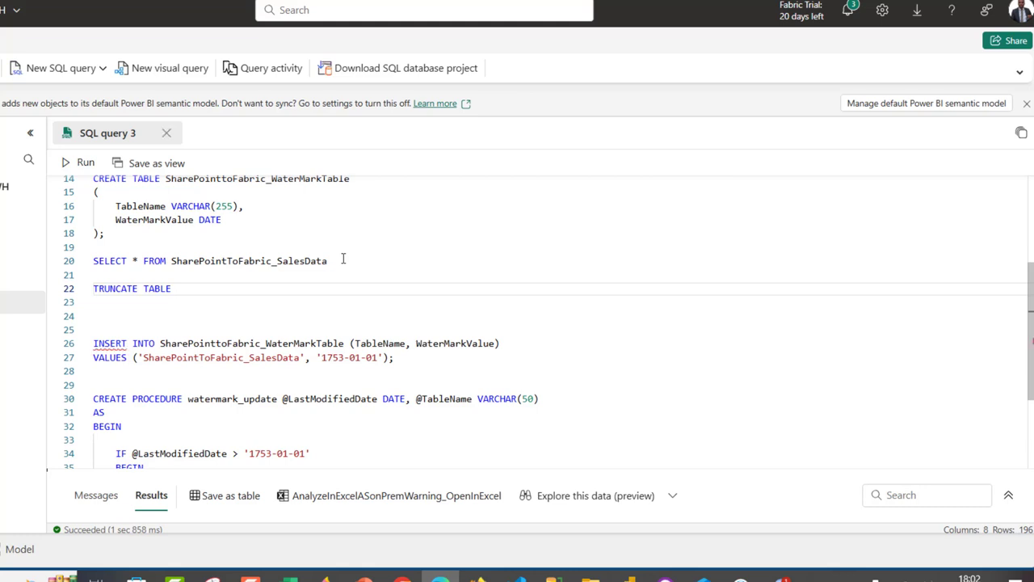
double_click(240, 261)
key(ctrl+c)
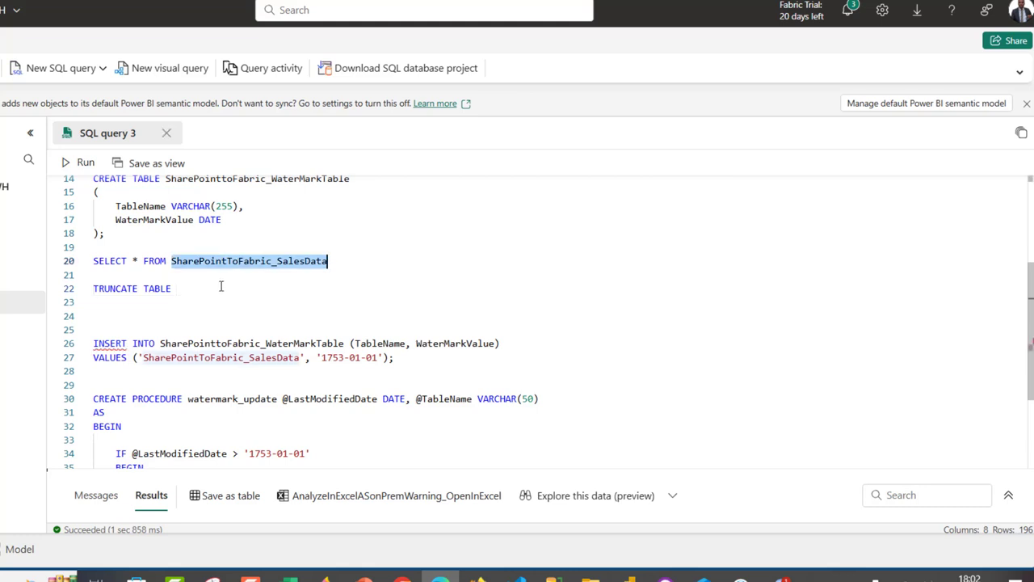
click(221, 287)
key(ctrl+v)
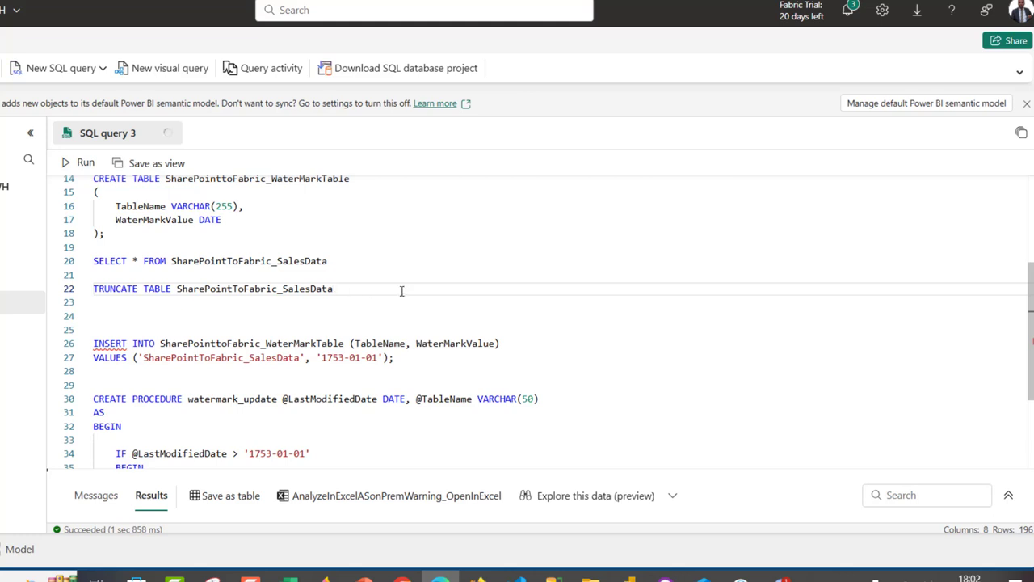
drag(402, 290, 94, 288)
click(81, 162)
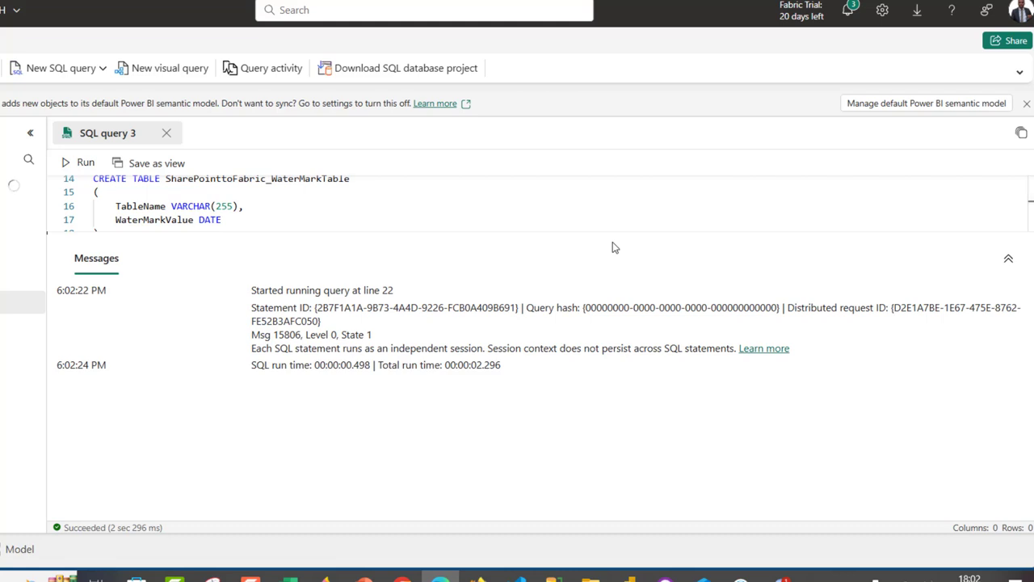
Rerun the line 20 SELECT to confirm the sales table returns 0 rows
drag(612, 234, 565, 482)
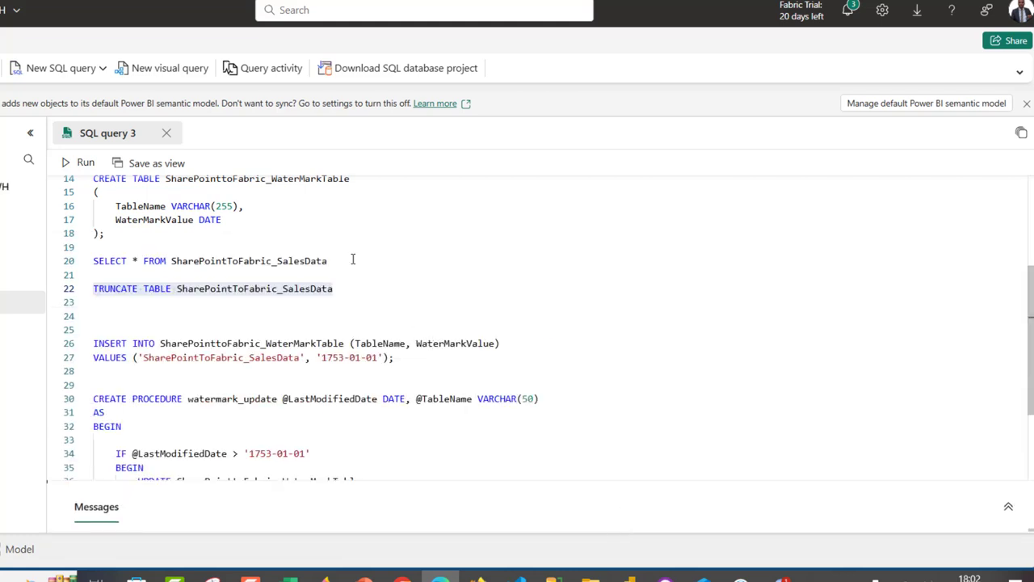
drag(353, 259, 47, 260)
click(81, 163)
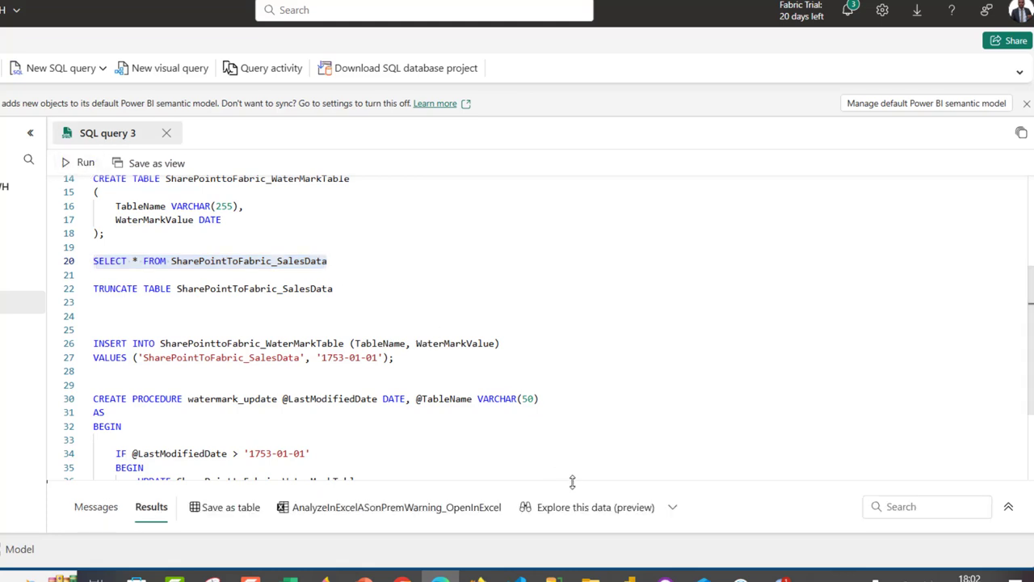
drag(571, 480, 593, 201)
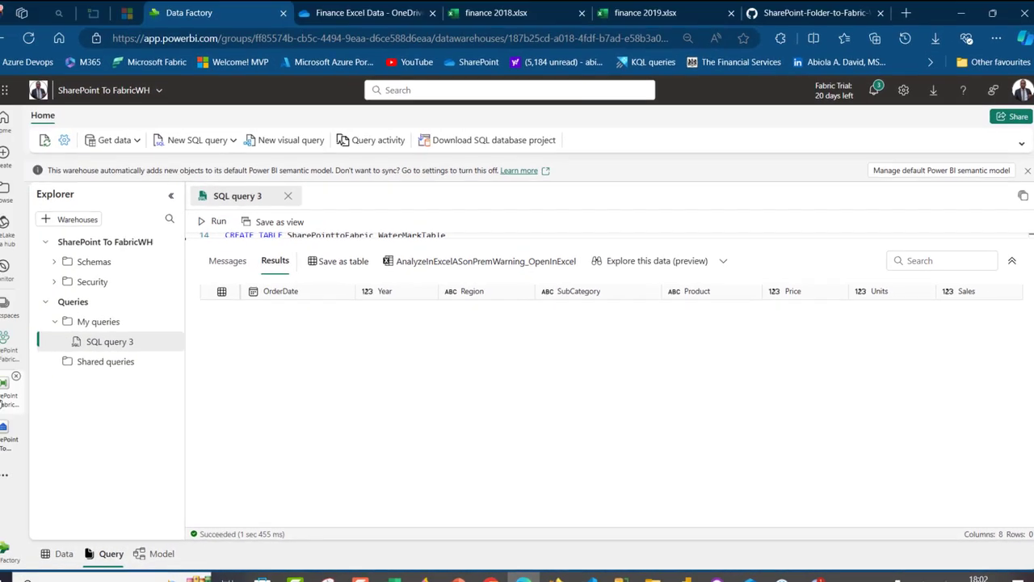
Rerun the SharePoint to Fabric Pipeline, check its 6:02 PM run in Monitor, and return to the warehouse
click(19, 400)
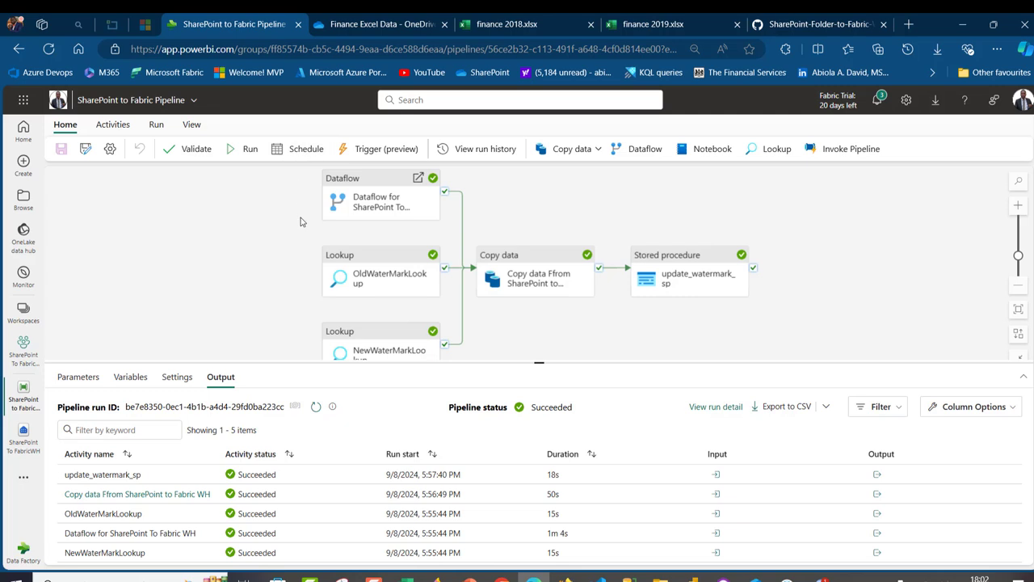
click(249, 150)
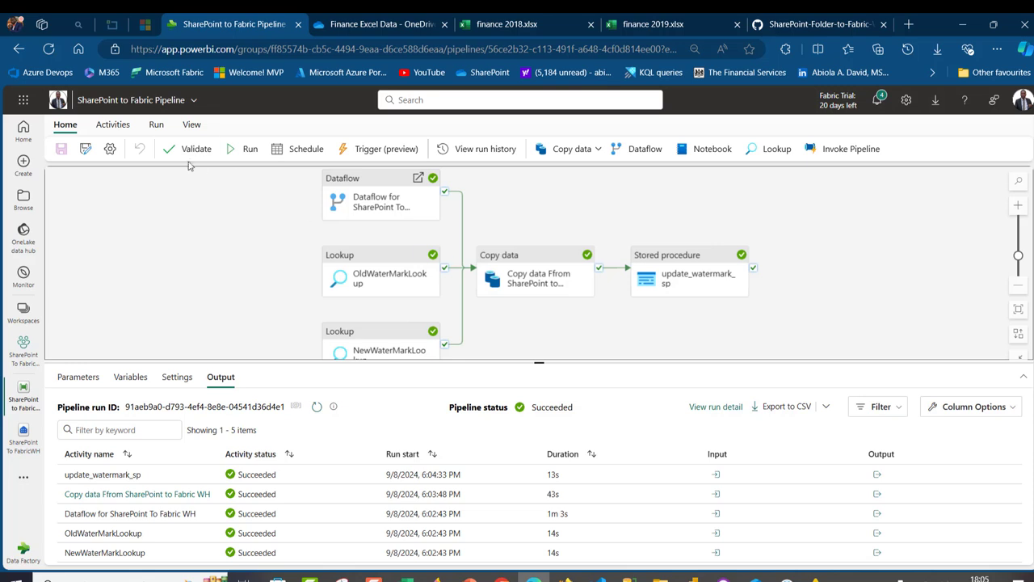
click(156, 124)
click(376, 148)
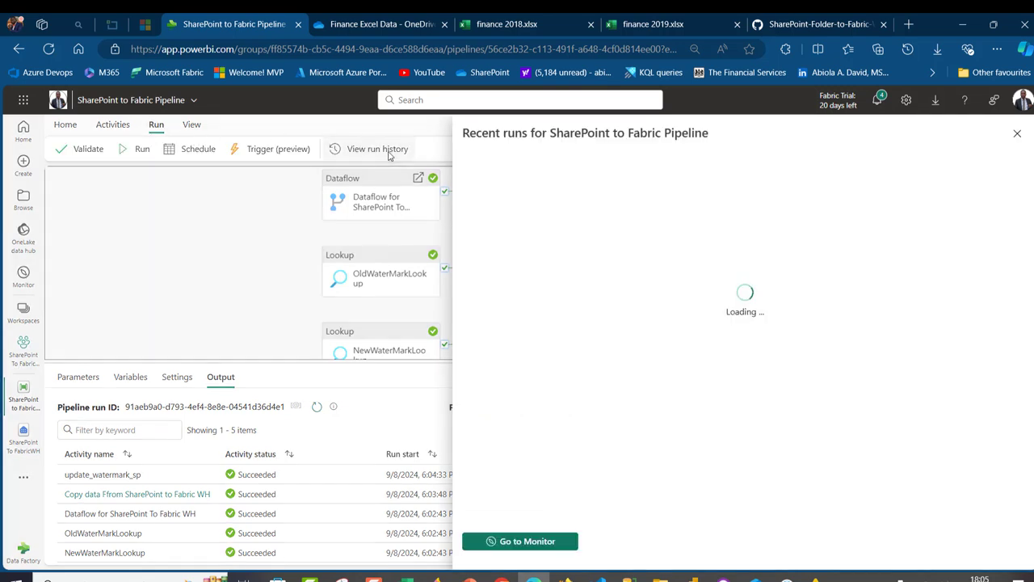
click(525, 543)
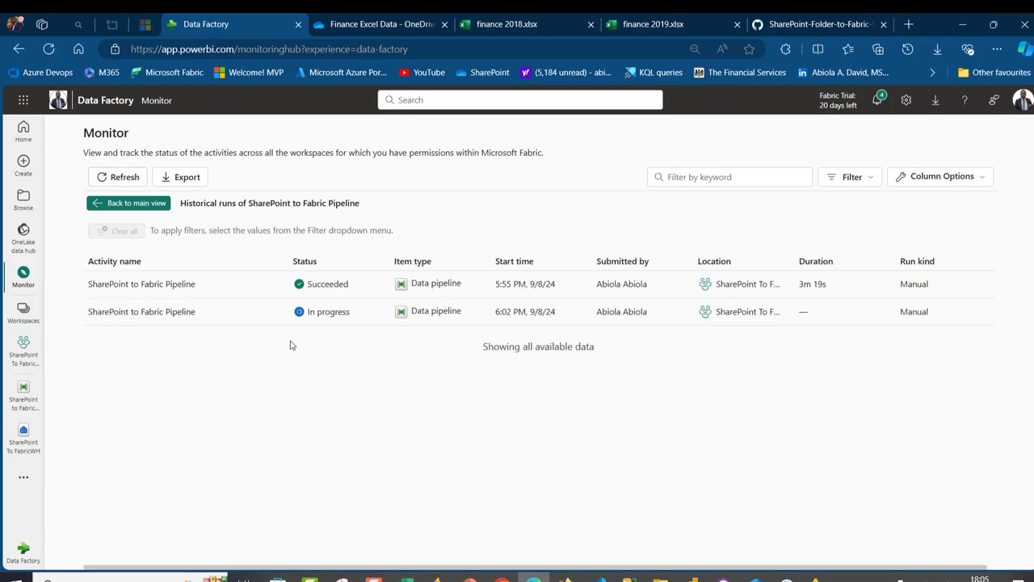
click(17, 450)
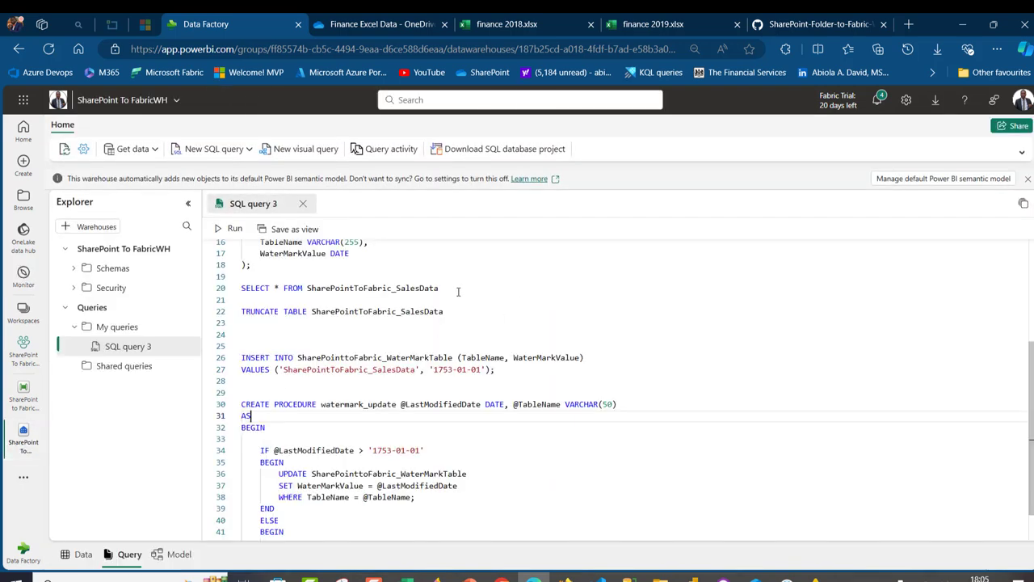
Rerun the line 20 query to see 98 reloaded sales rows, then reopen the pipeline
drag(459, 292, 204, 292)
click(232, 228)
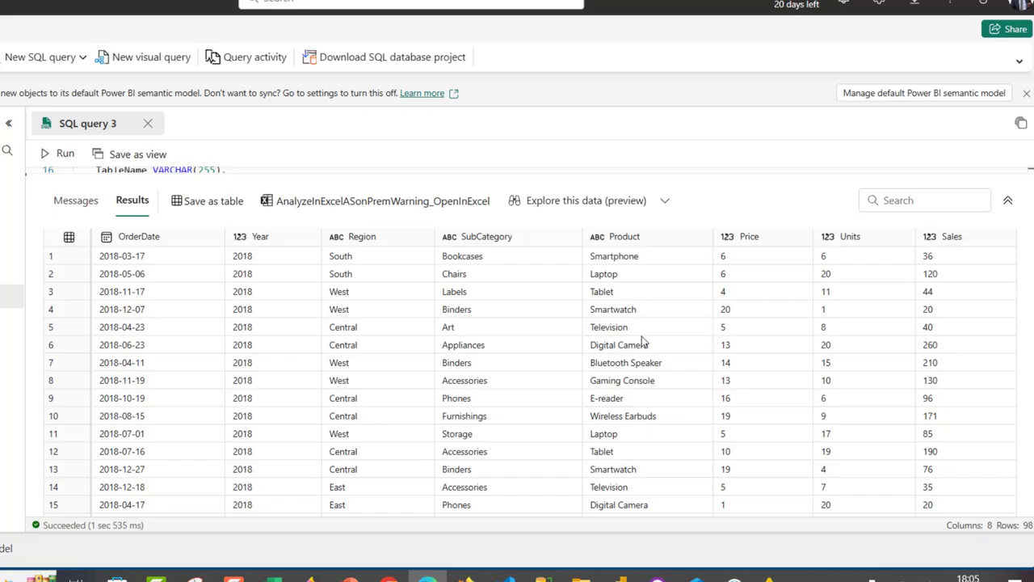
click(930, 444)
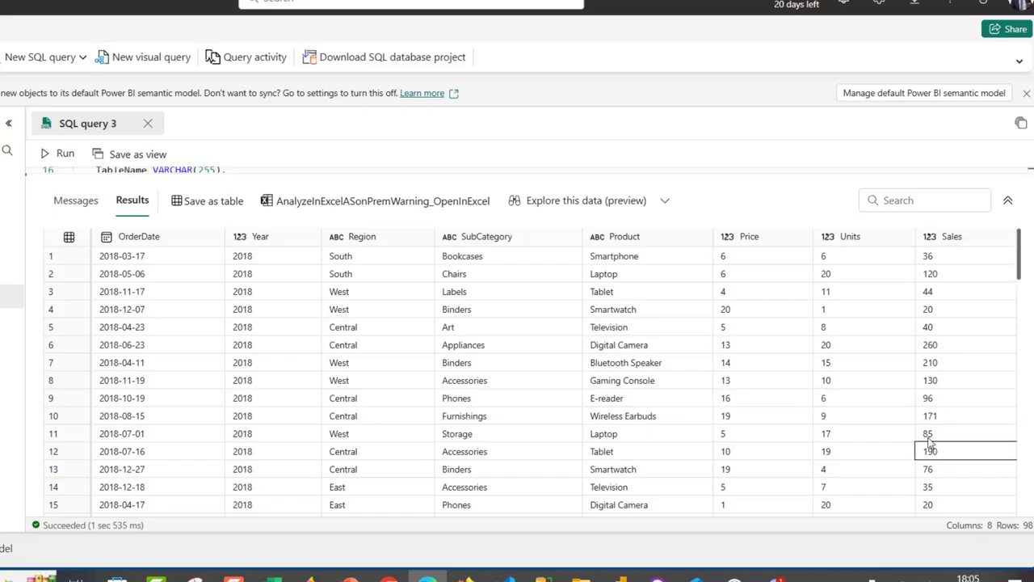
click(687, 384)
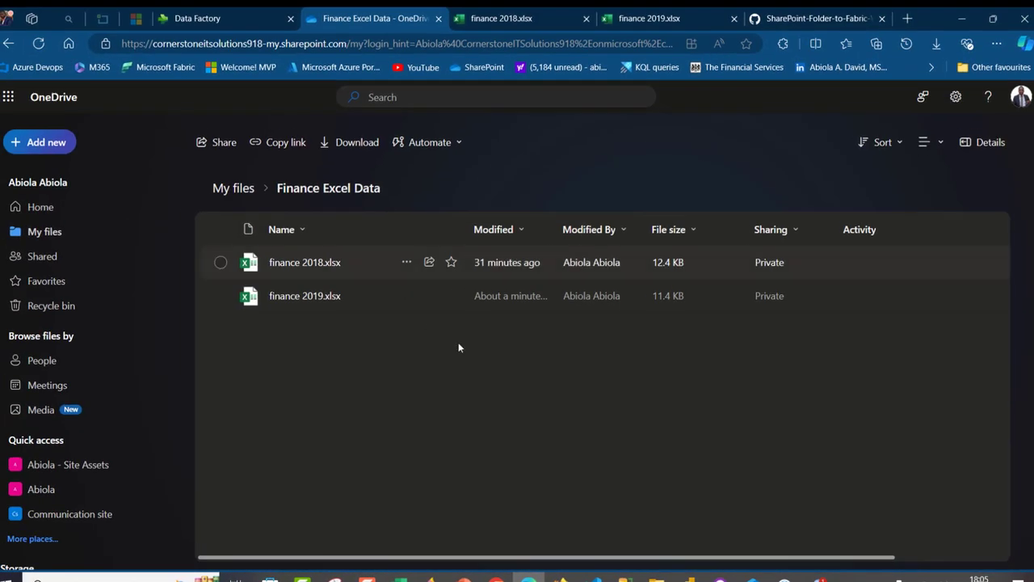
click(229, 20)
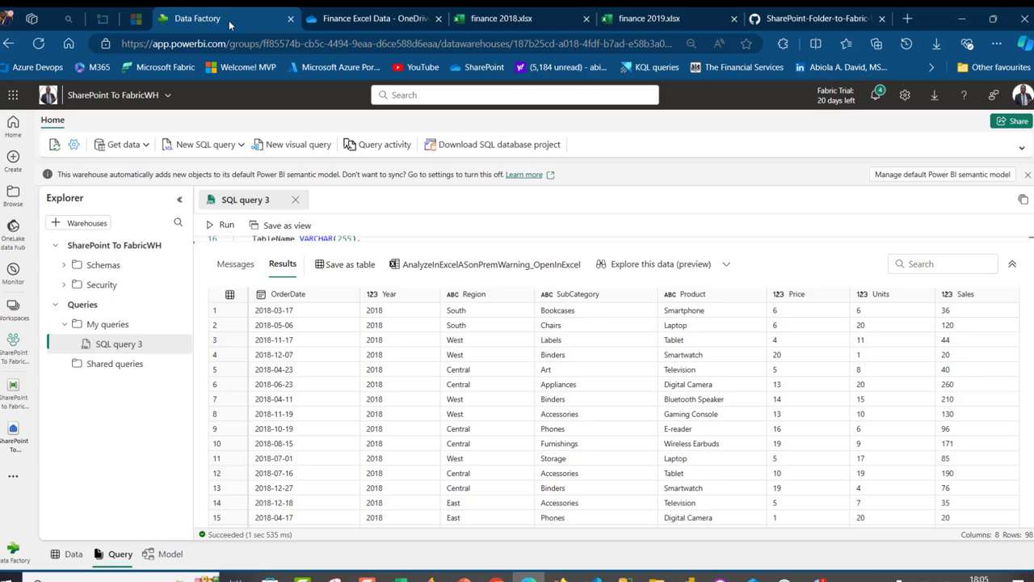
click(7, 402)
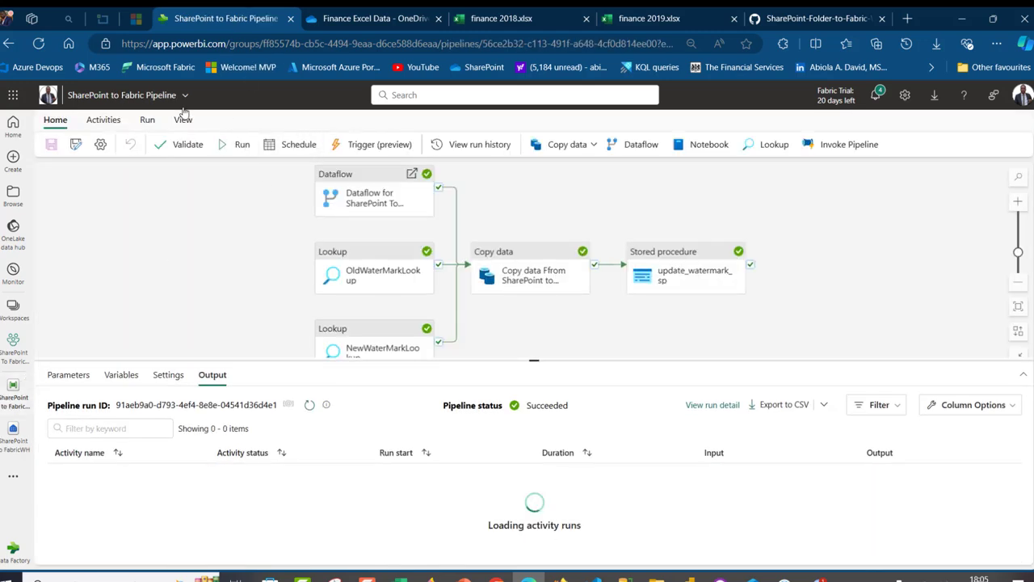
Review the pipeline's recent runs in the Monitor history
click(147, 120)
click(363, 144)
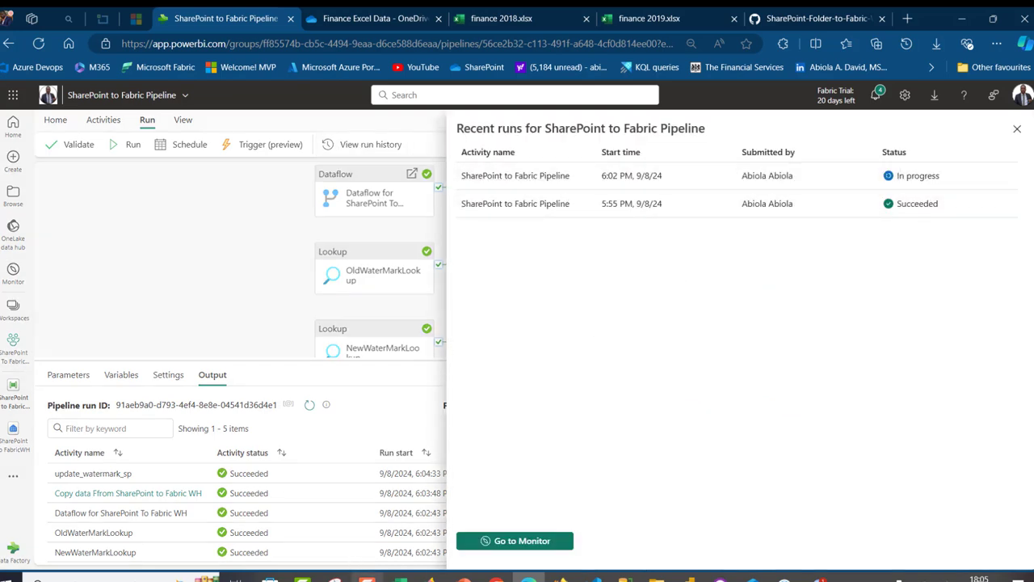
click(515, 540)
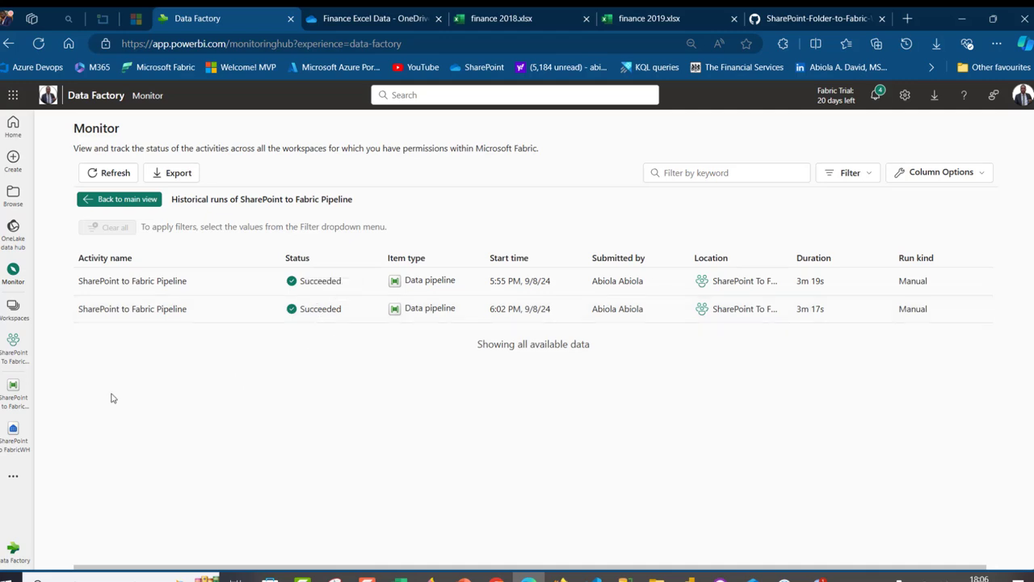
click(13, 400)
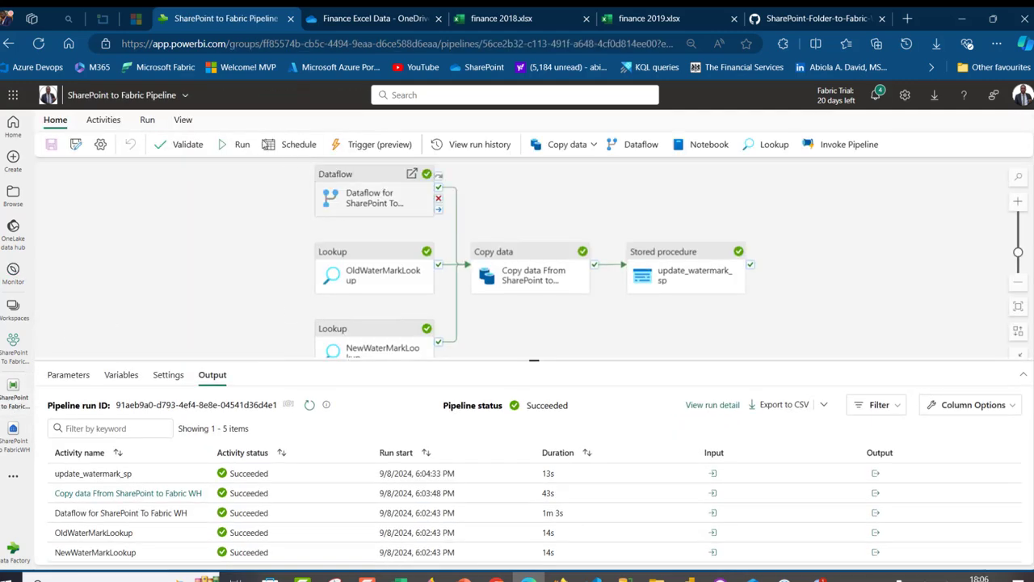
Turn on the scheduled run, repeating every 1 minute from 08/09/2024 18:07
click(279, 144)
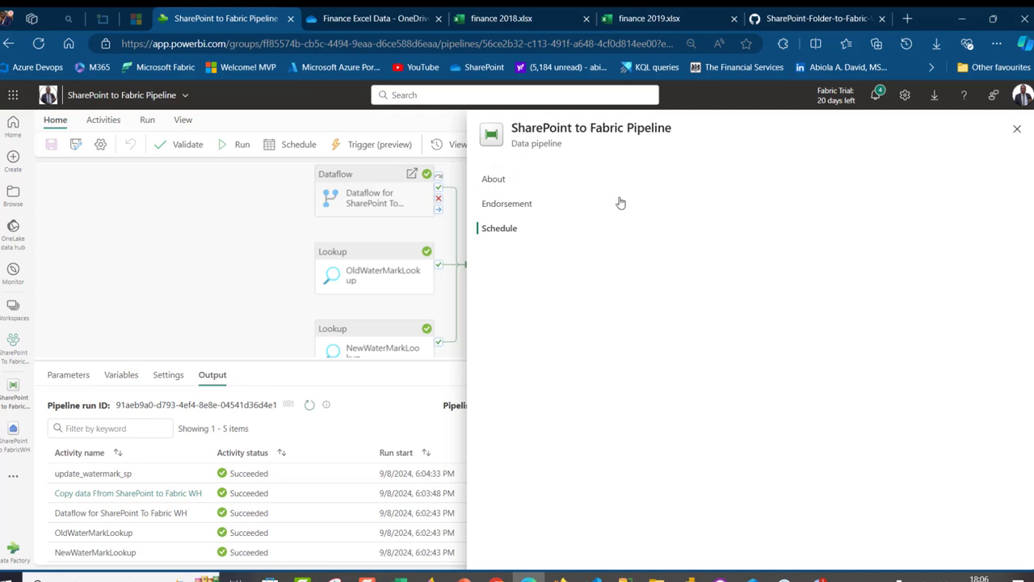
click(618, 328)
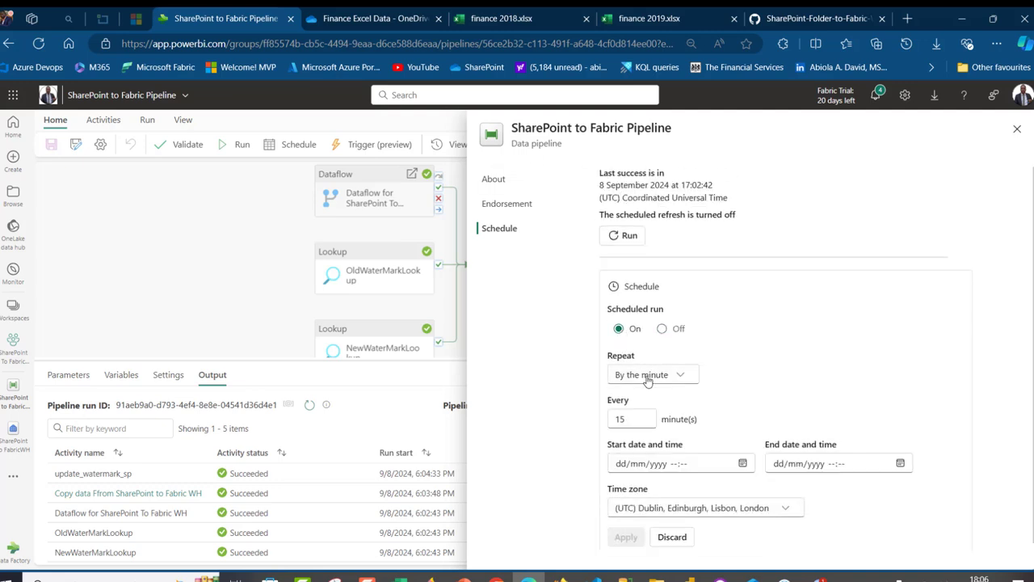
click(633, 417)
key(BackSpace)
click(742, 464)
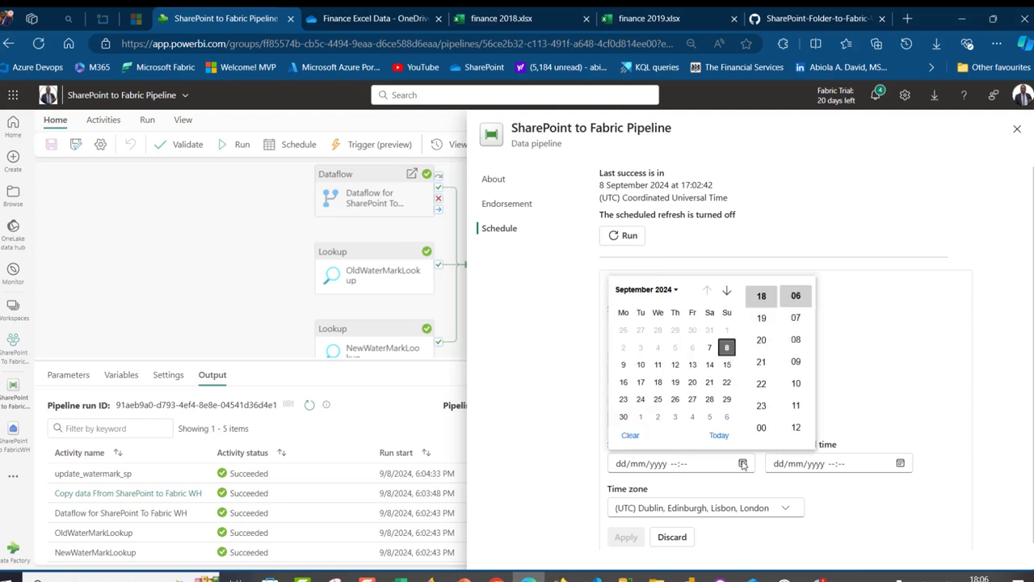
click(796, 318)
click(863, 338)
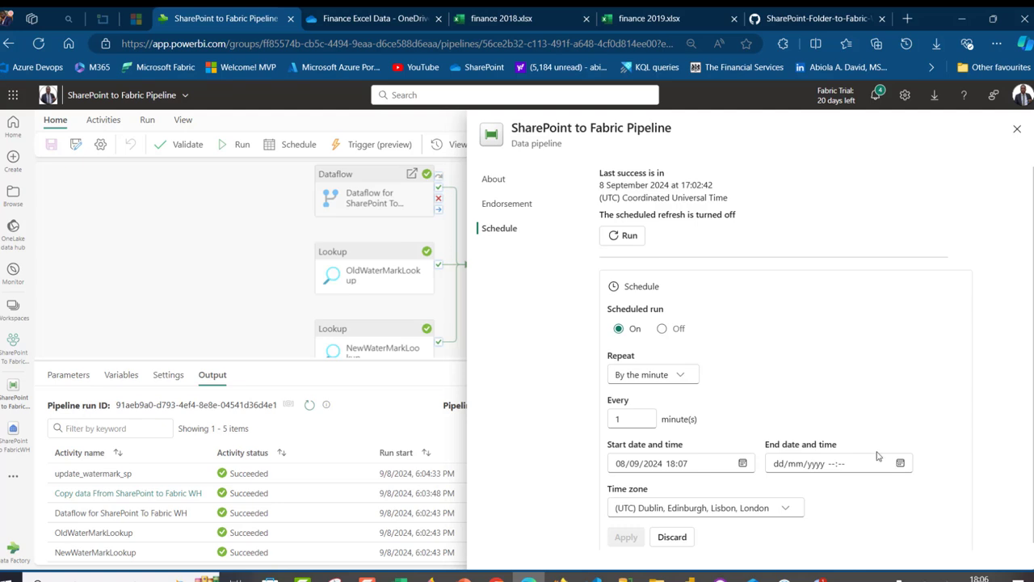
click(738, 460)
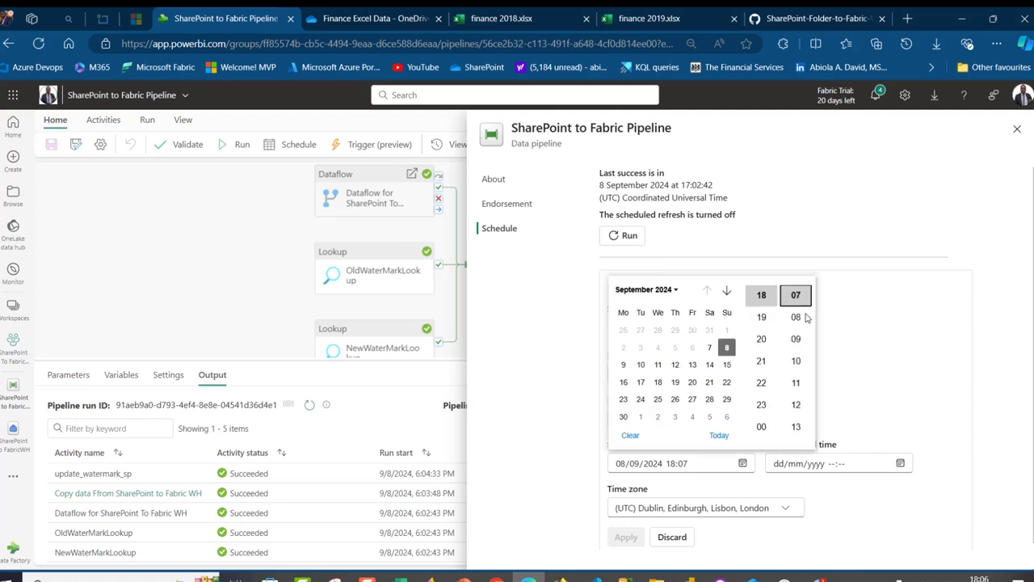
click(885, 434)
Set the schedule end time to 23:06 and apply the schedule
click(901, 463)
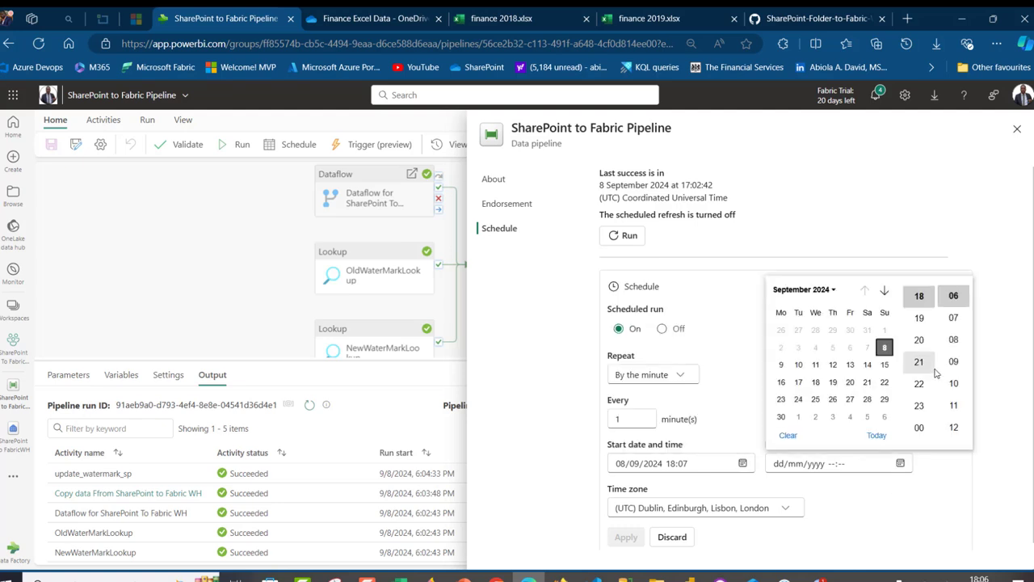
click(920, 406)
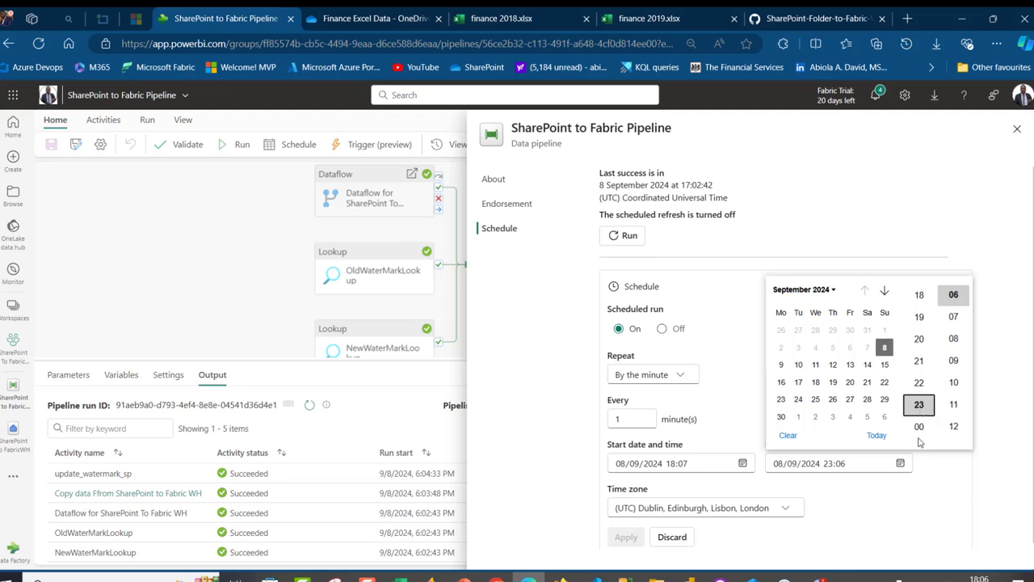
click(872, 524)
click(623, 539)
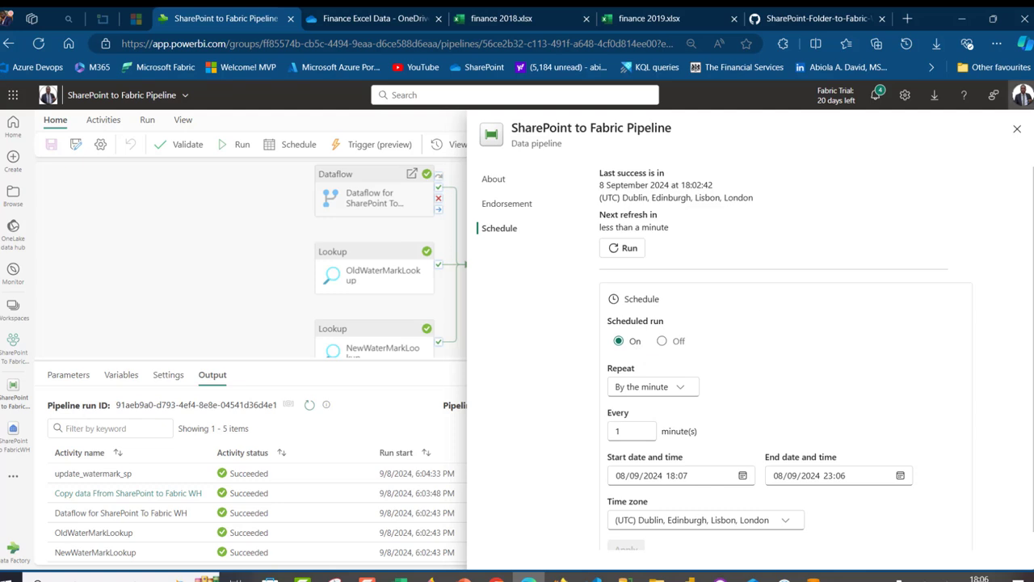
click(1016, 131)
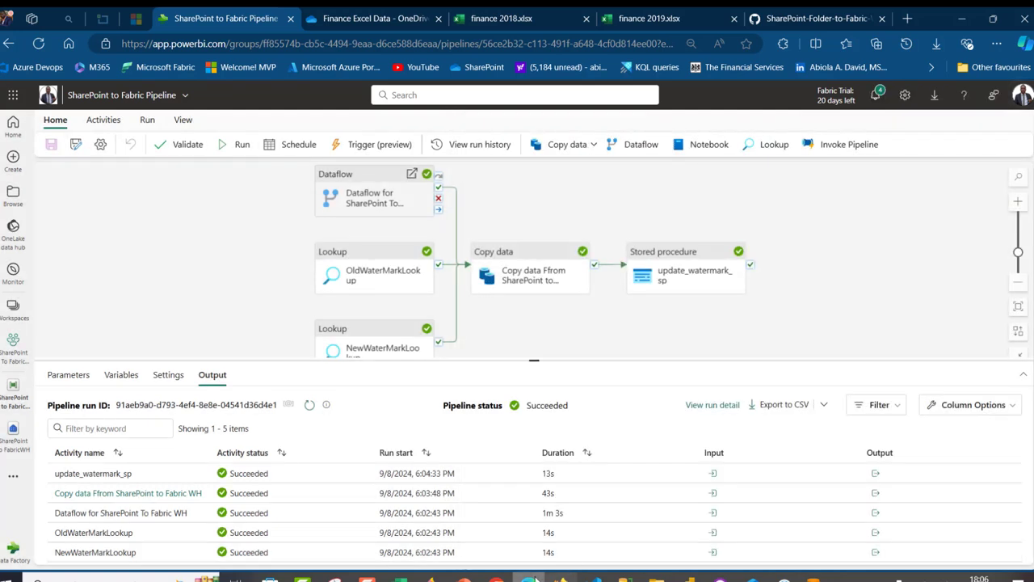
click(368, 11)
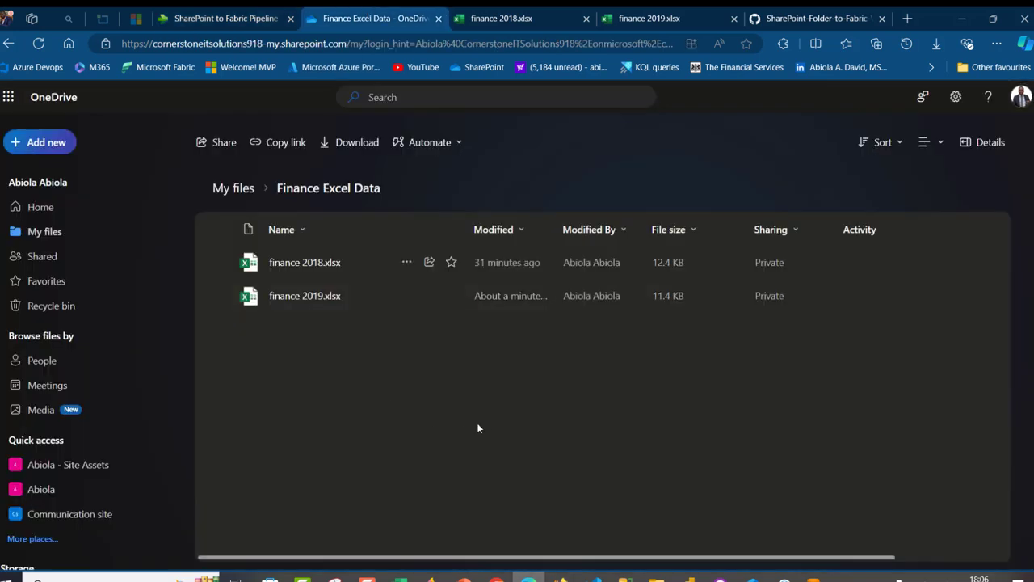
Upload finance 2020.xlsx and finance 2021.xlsx from File Explorer into the OneDrive Finance Excel Data folder
click(656, 577)
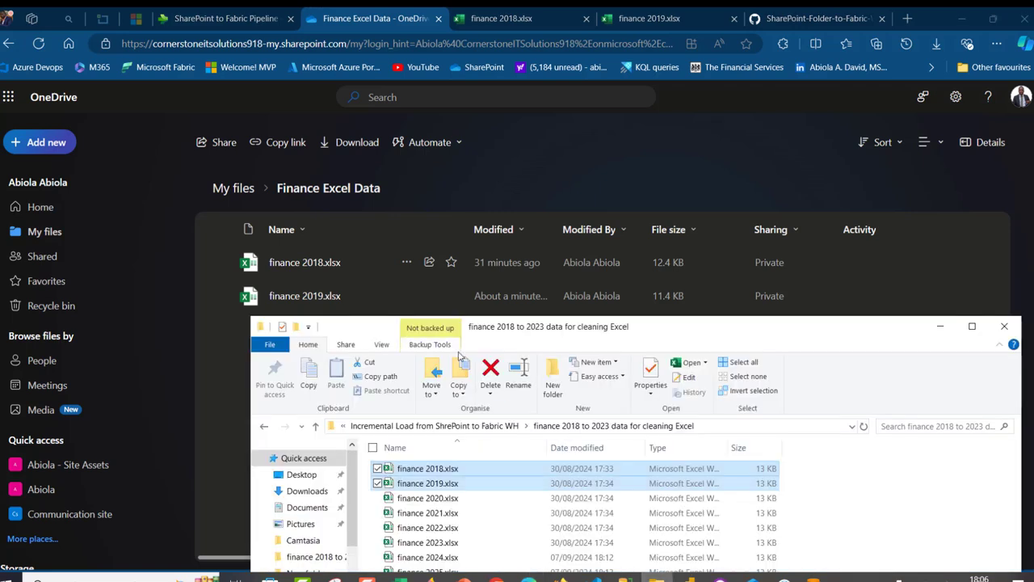
click(432, 499)
key(shift+Down)
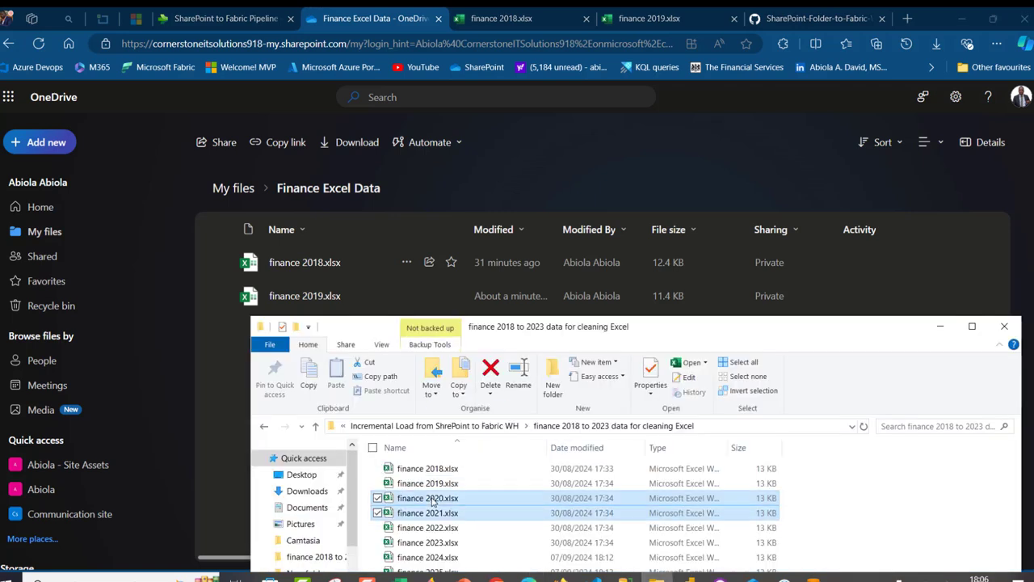
drag(432, 501, 390, 285)
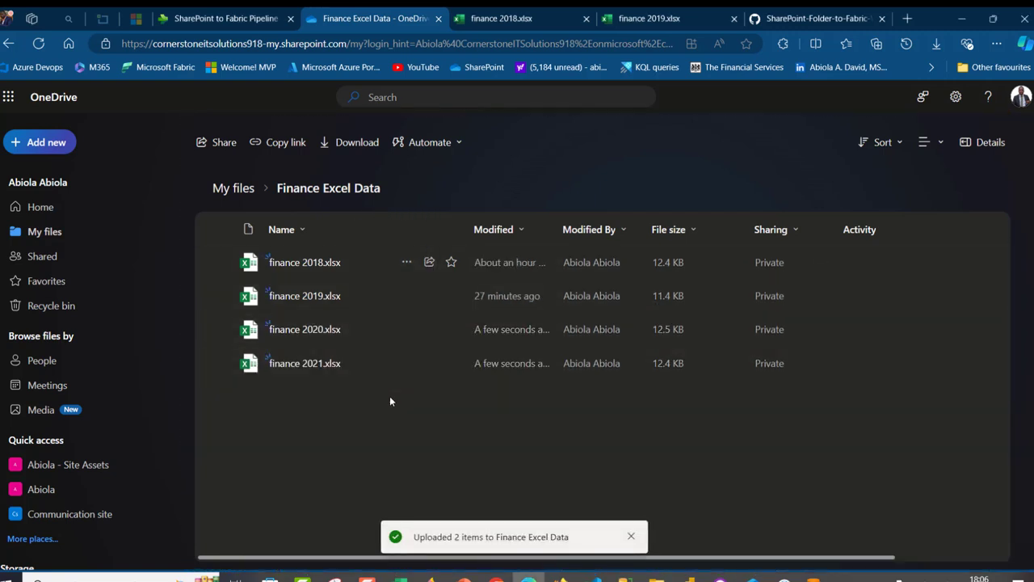
click(234, 13)
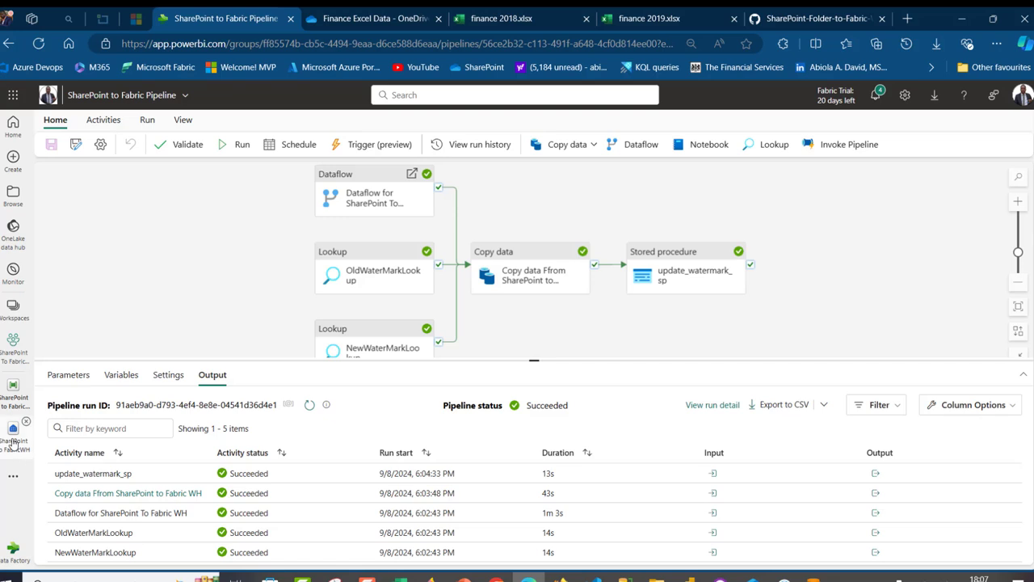
Run SELECT * FROM SharePointToFabric_SalesData in SharePoint To FabricWH and preview its 98-row data
click(13, 441)
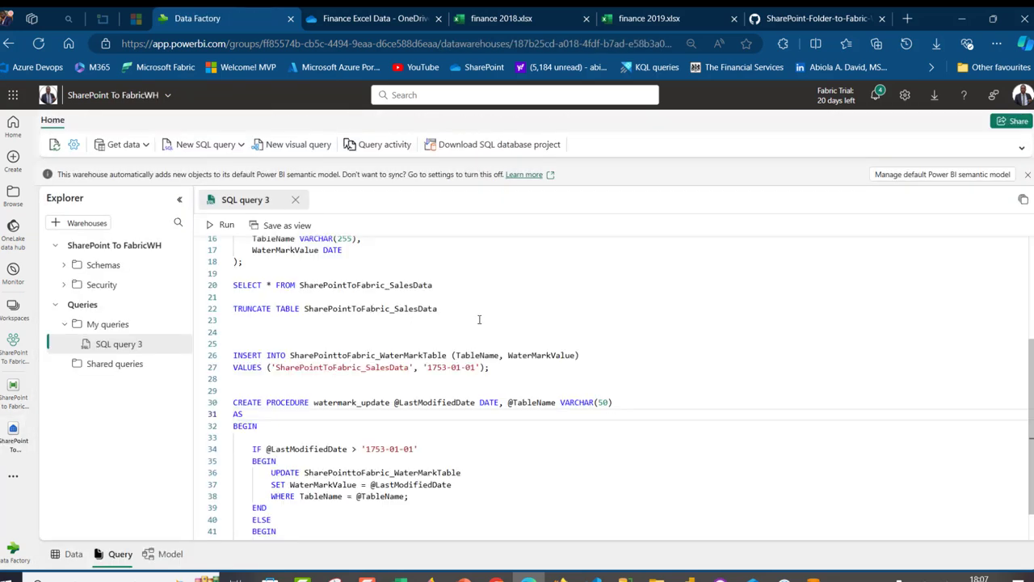
click(479, 319)
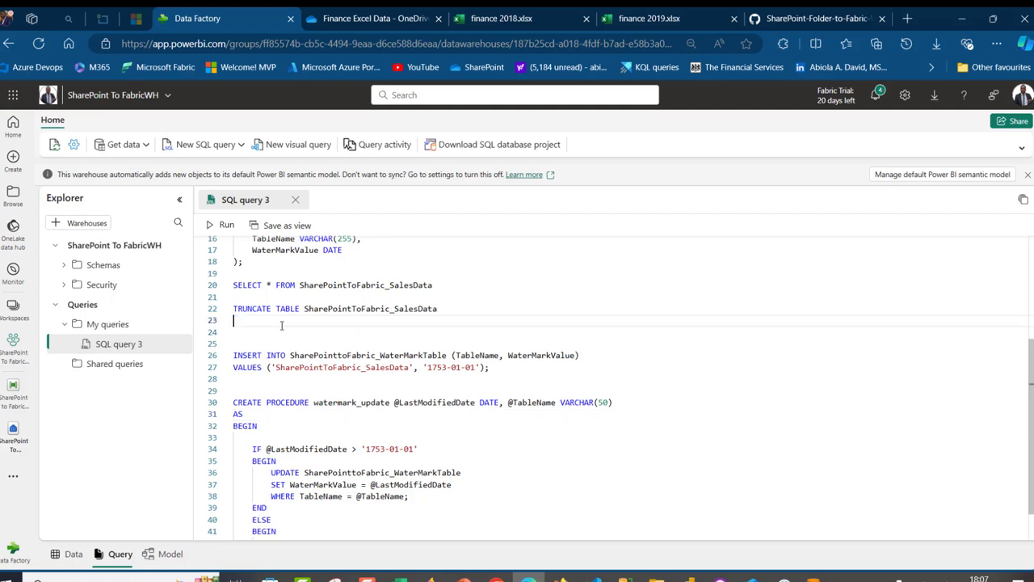
drag(445, 286, 209, 284)
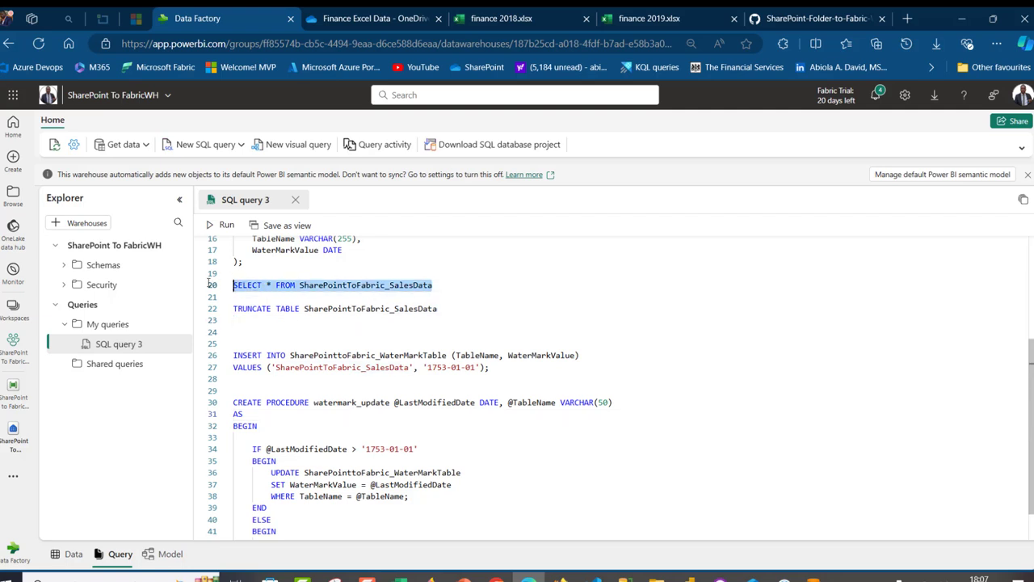
click(218, 226)
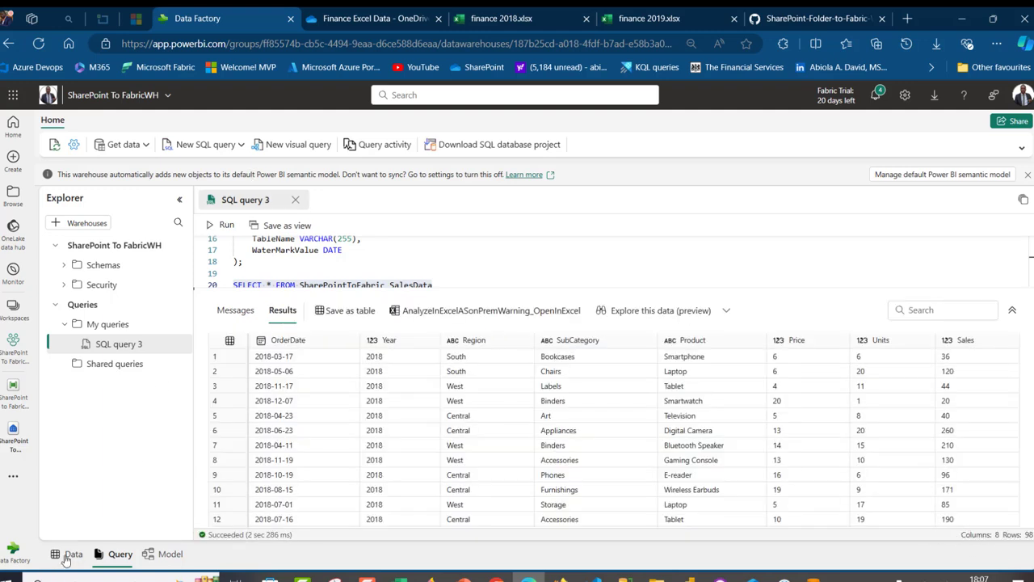
click(69, 556)
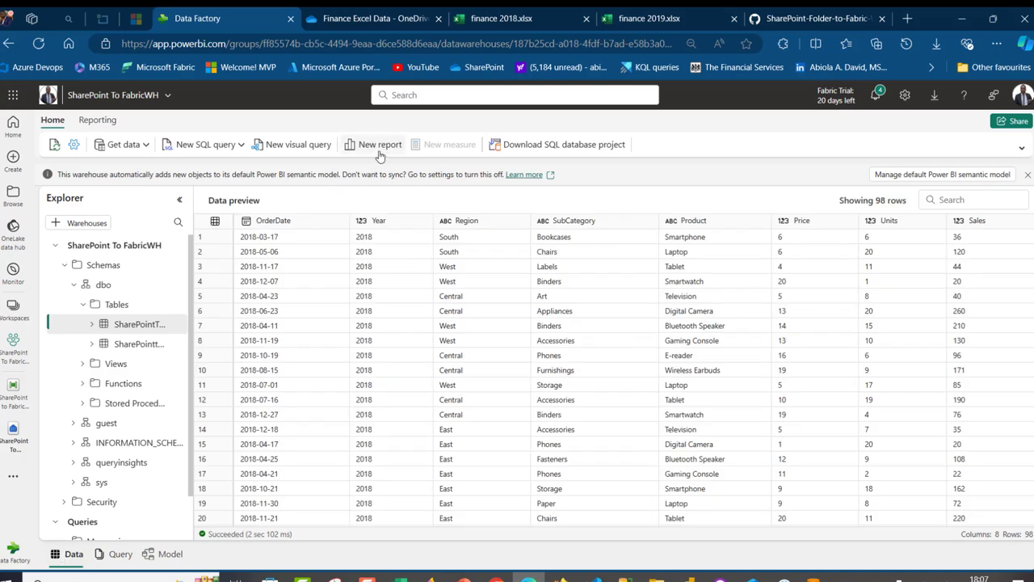
Add SharePointToFabric_SalesData from dbo Tables to the default semantic model for a new report
click(379, 146)
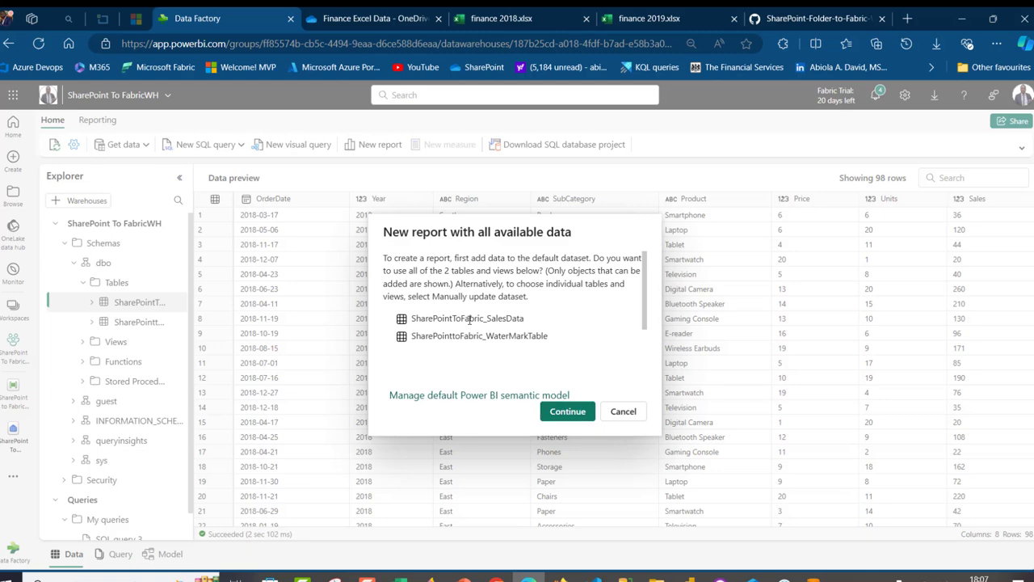
click(490, 398)
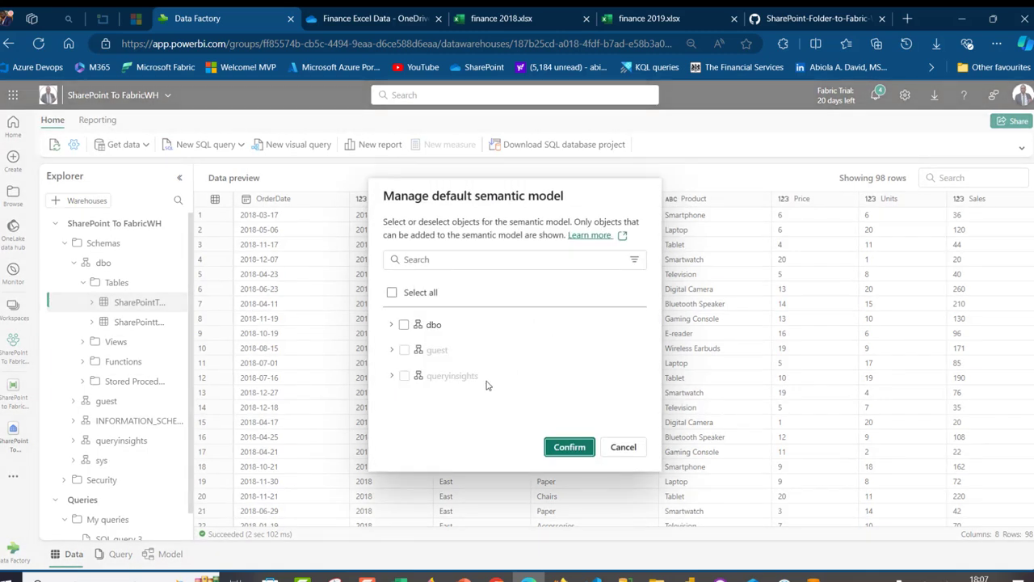
click(391, 324)
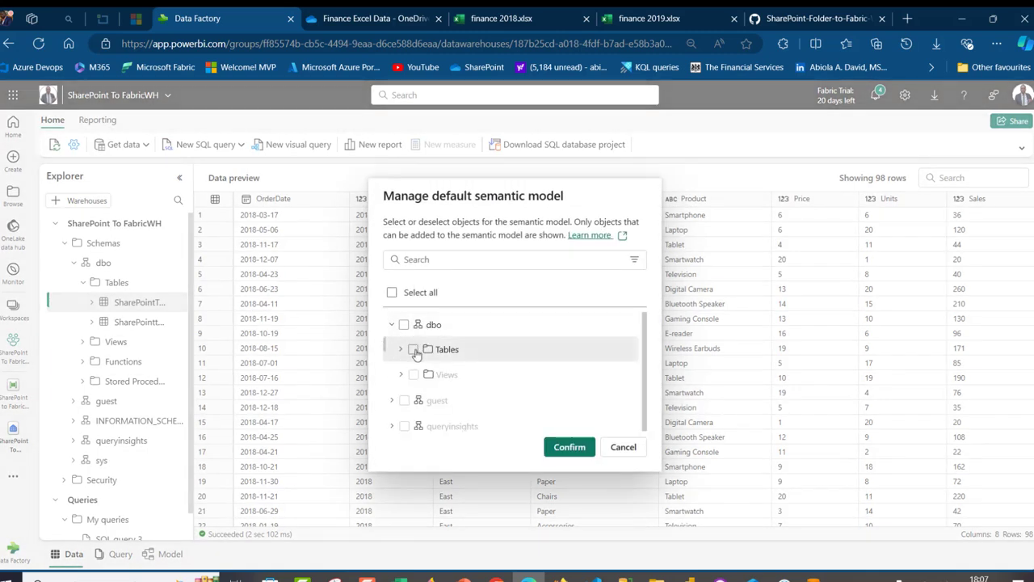
click(402, 349)
click(421, 373)
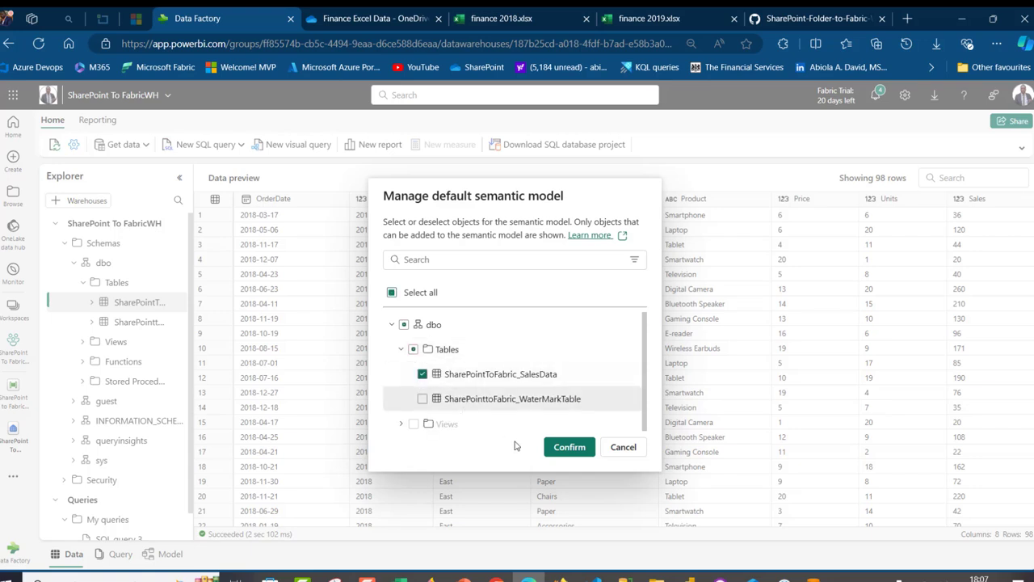
click(570, 448)
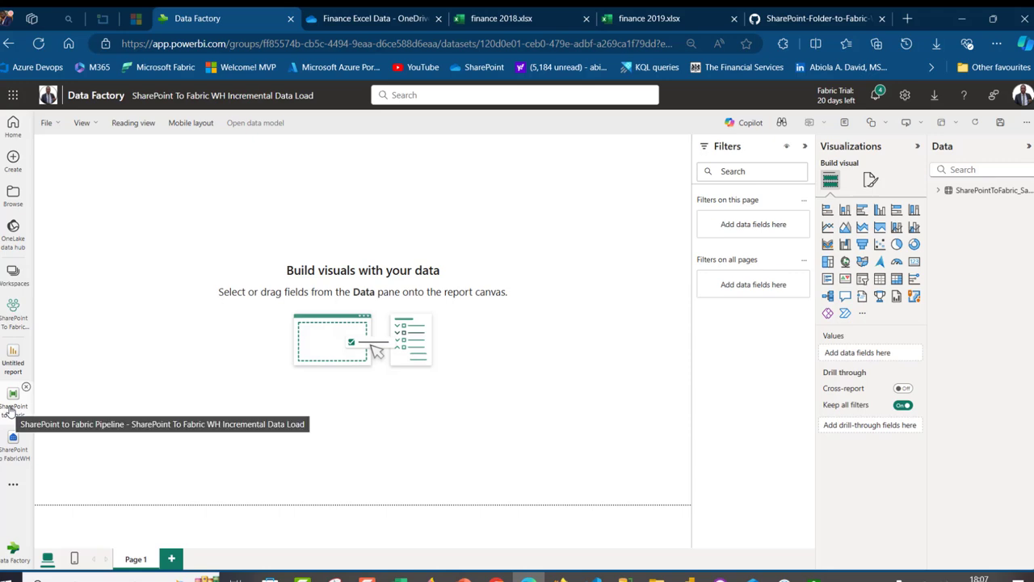
Create the measure Total Transaction = COUNTROWS(SharePointToFabric_SalesData) in the warehouse
click(18, 457)
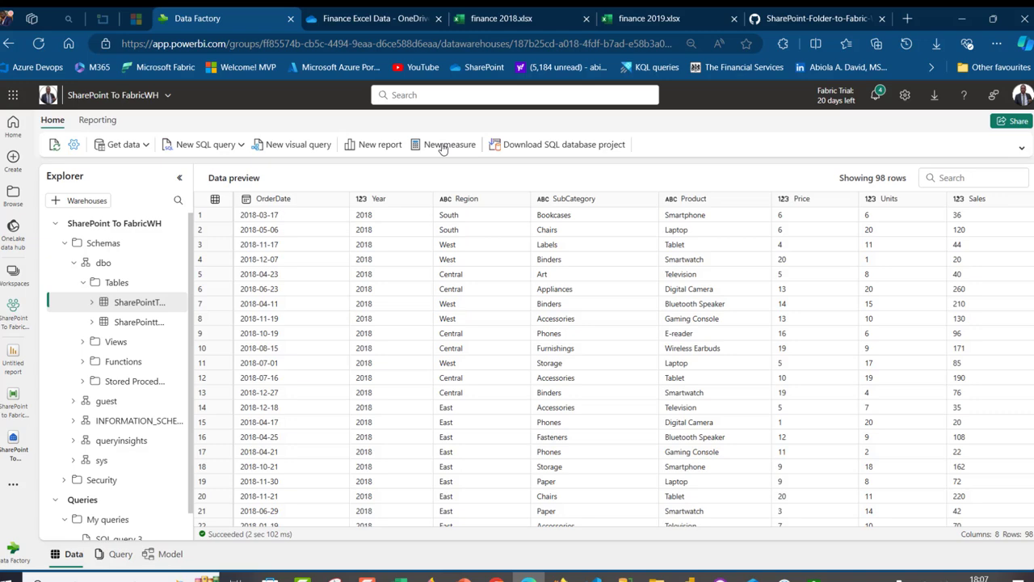
click(442, 146)
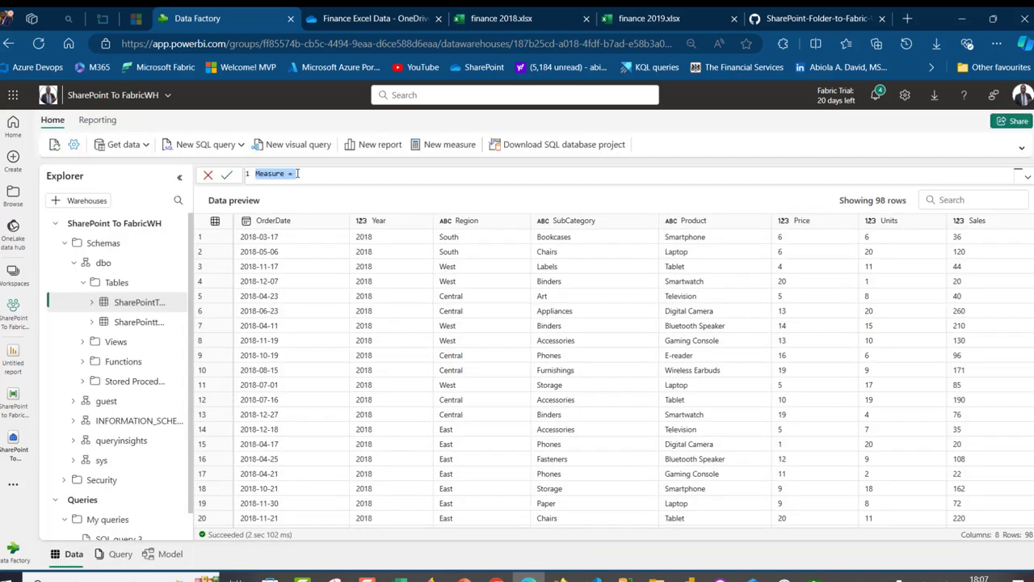
text(Total Transaction = co)
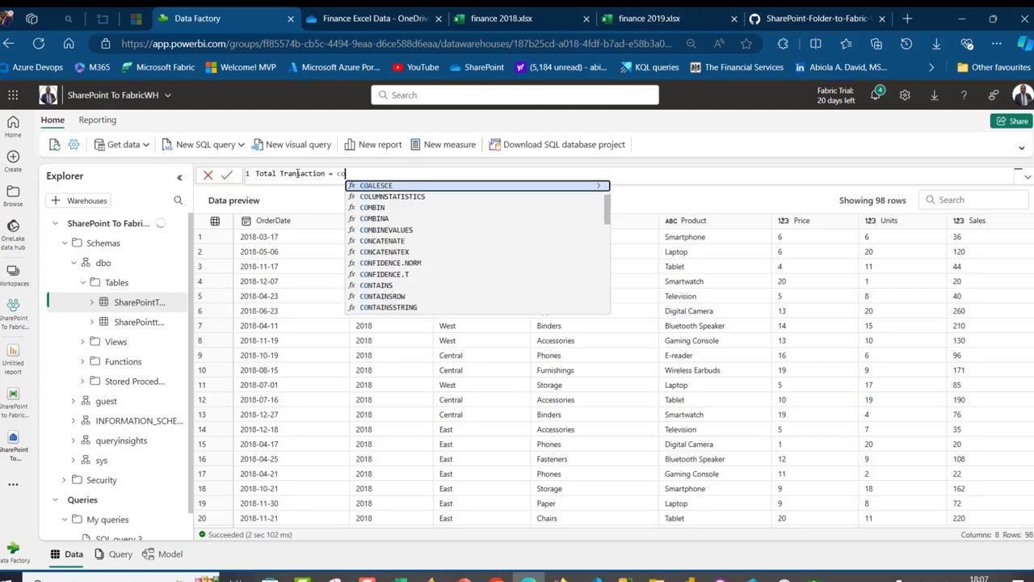
text(untrows)
key(Tab)
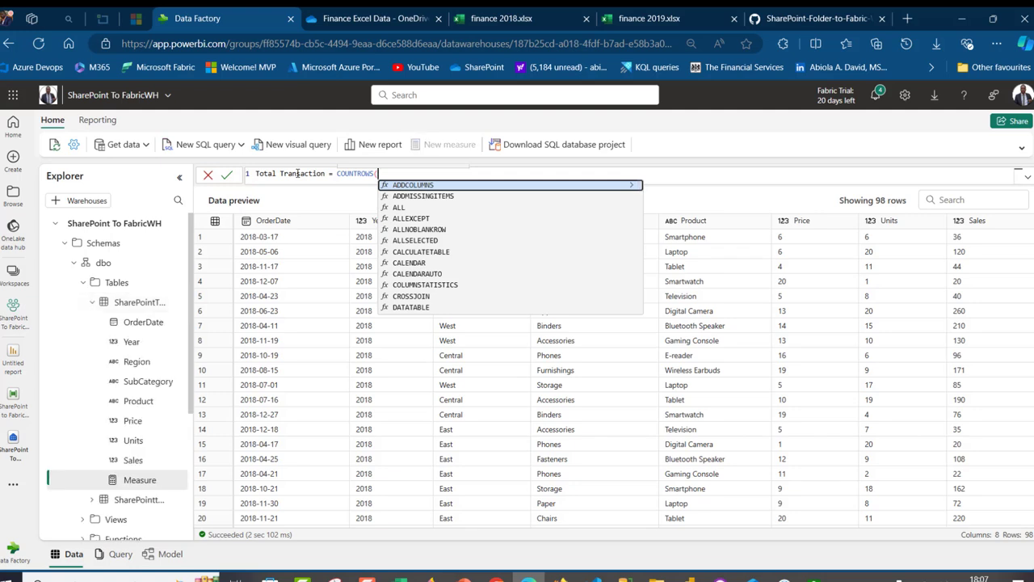
text(sh)
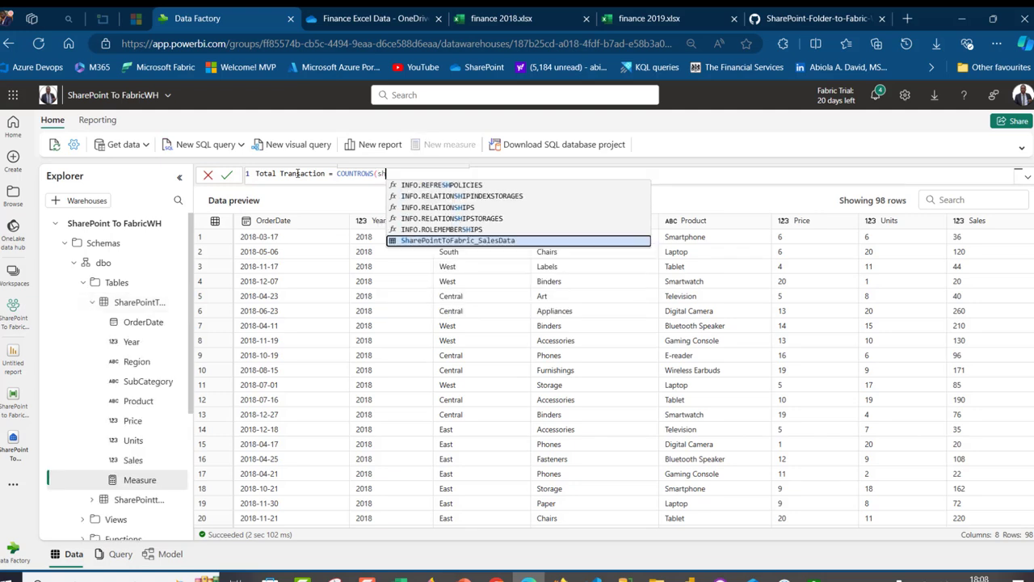
key(Tab)
key(Return)
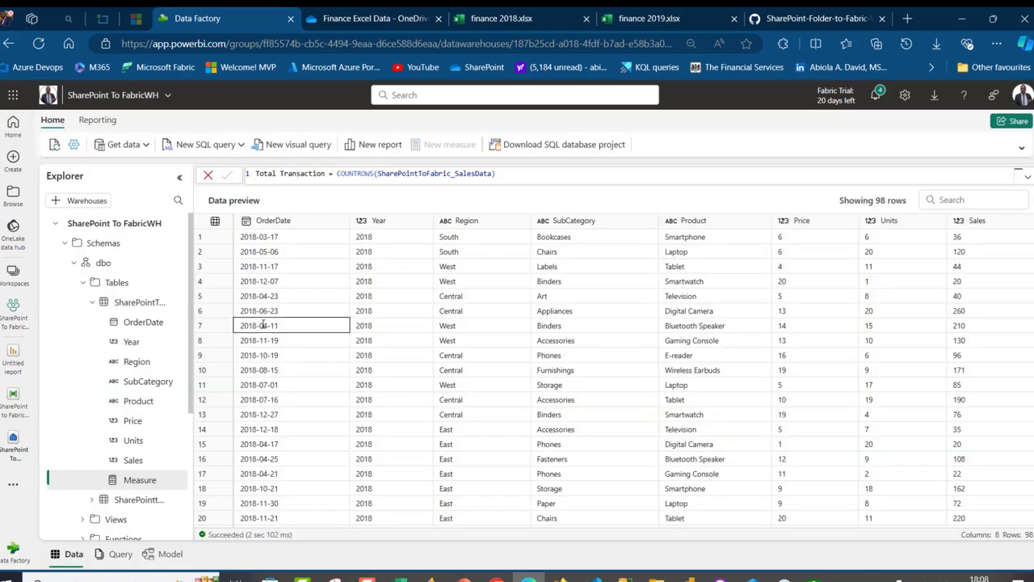
Add a Total Transaction Card visual showing 196 to the untitled report
click(10, 363)
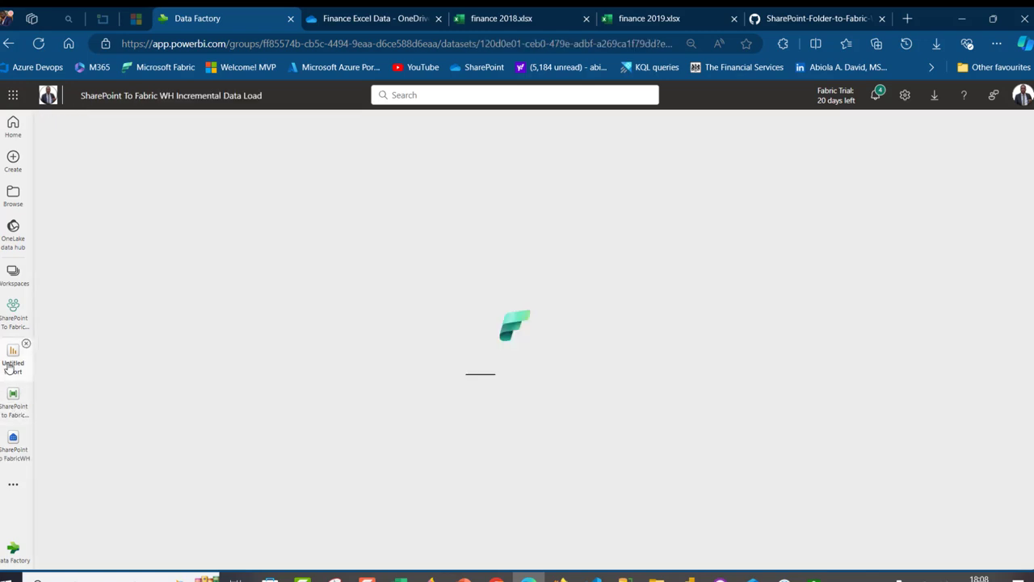
click(654, 370)
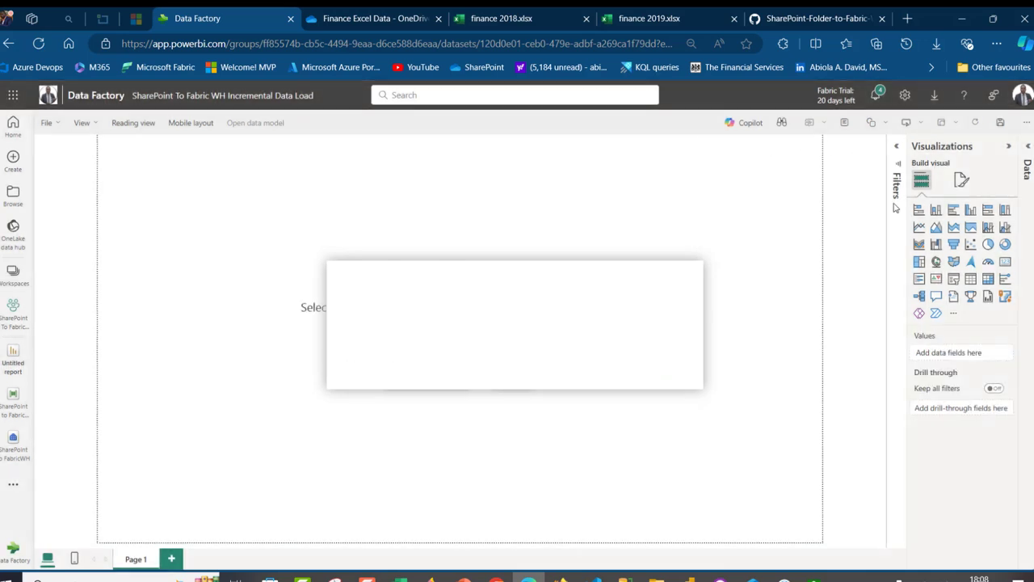
click(1024, 161)
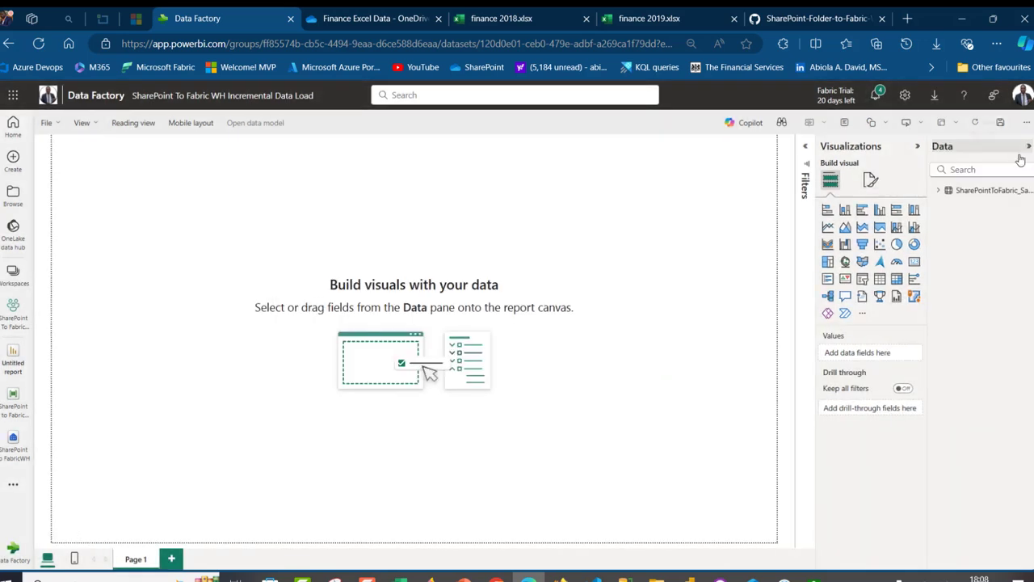
click(966, 170)
text(tot)
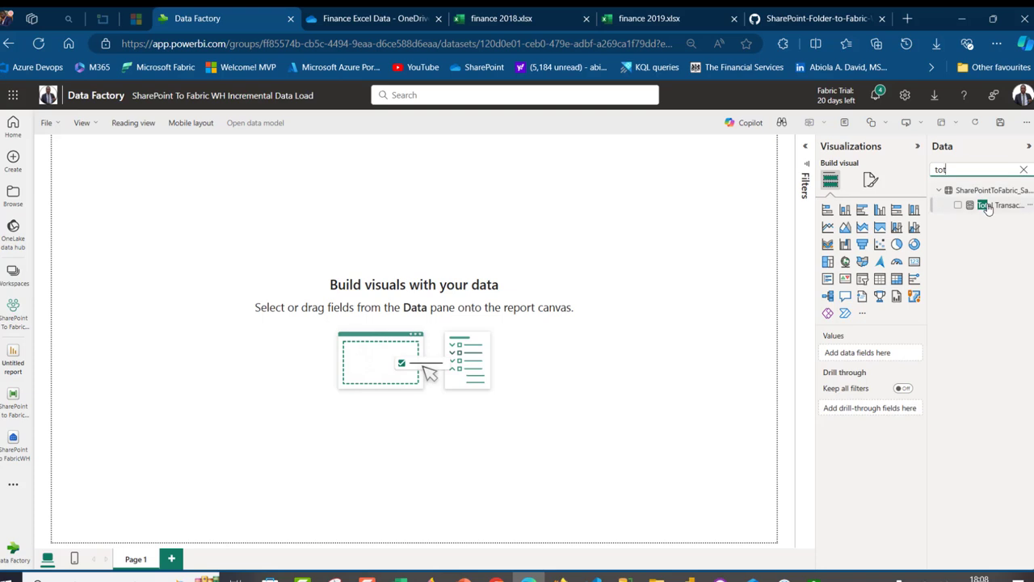
drag(981, 203, 440, 277)
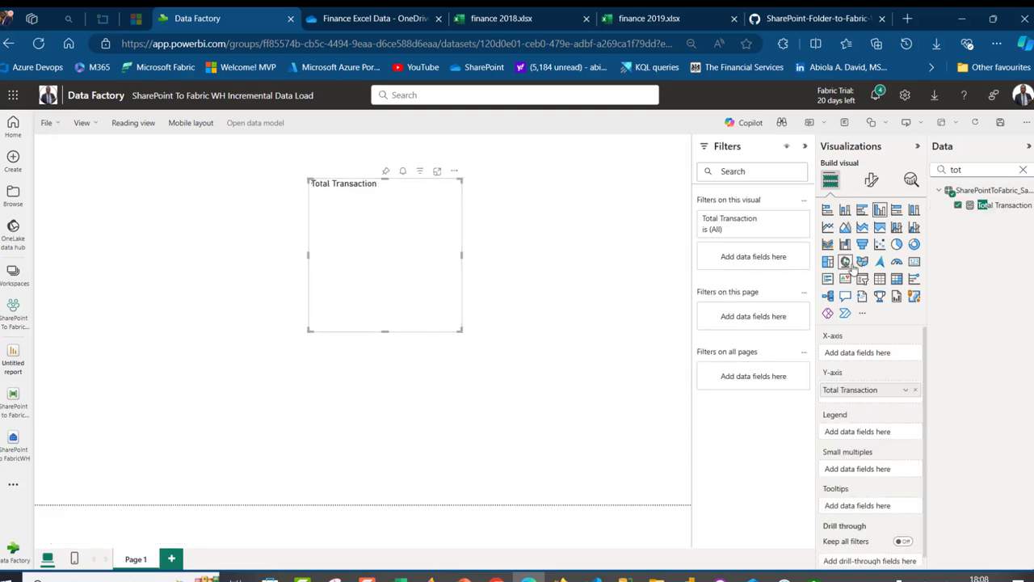
click(914, 261)
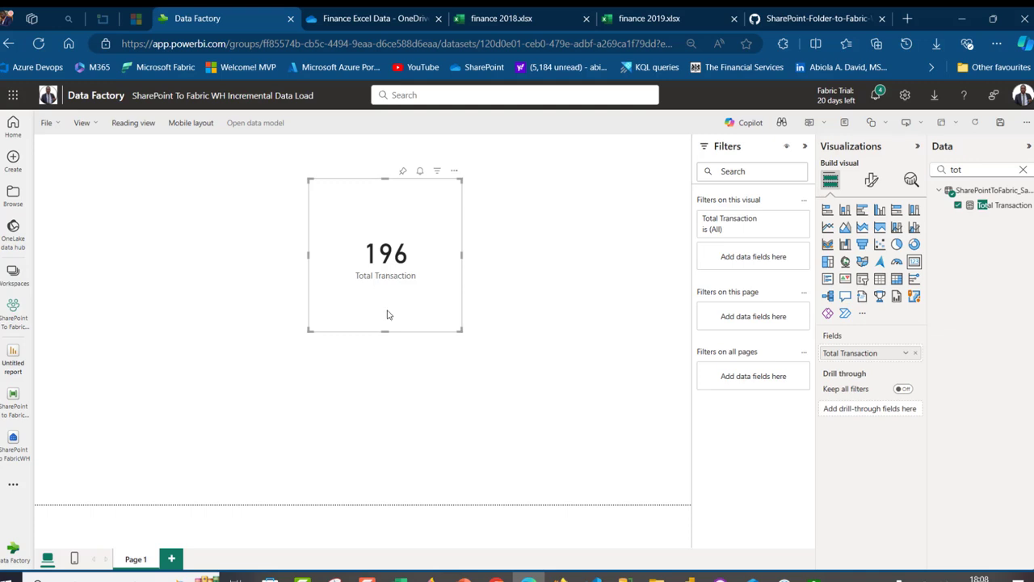
click(14, 452)
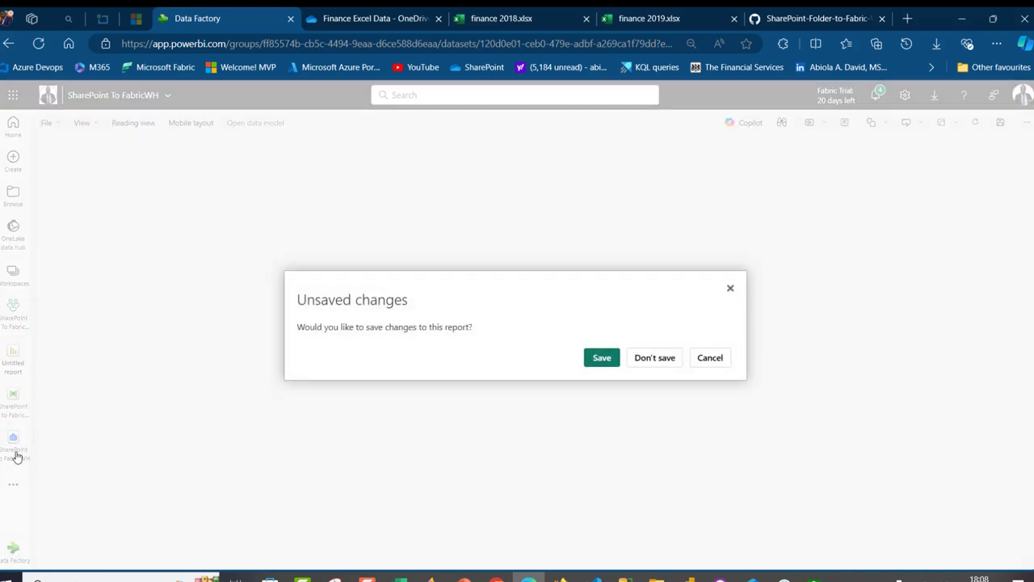
Save the report as 'Power BI Report' and open the SharePoint To FabricWH warehouse
click(601, 360)
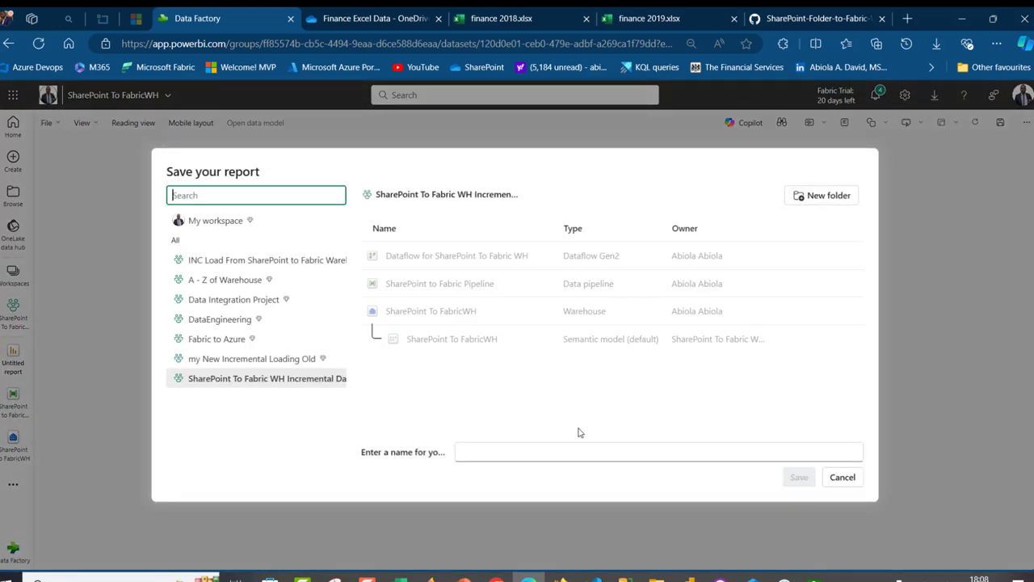
click(559, 449)
text(Power B)
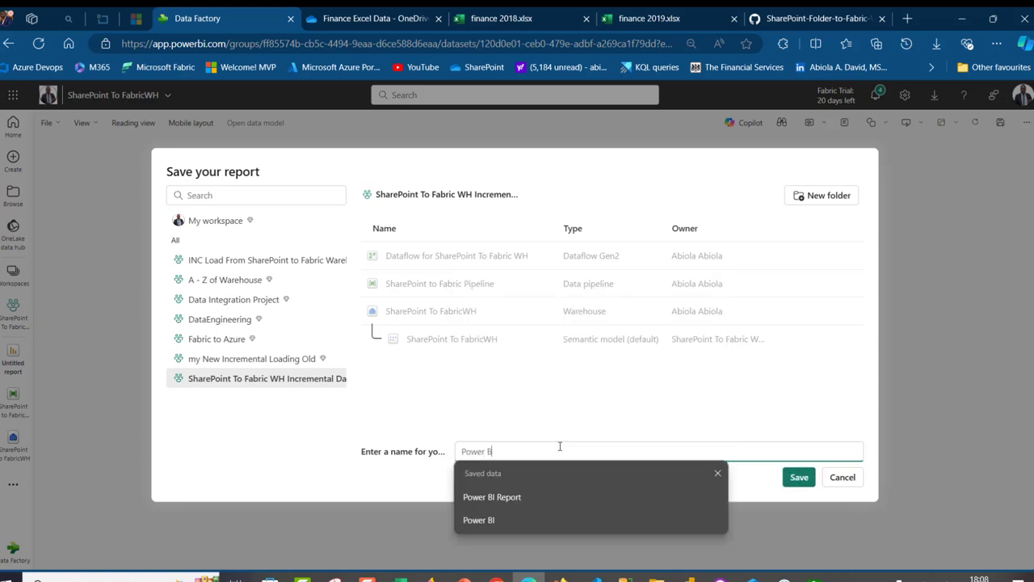
text(I Report)
key(Tab)
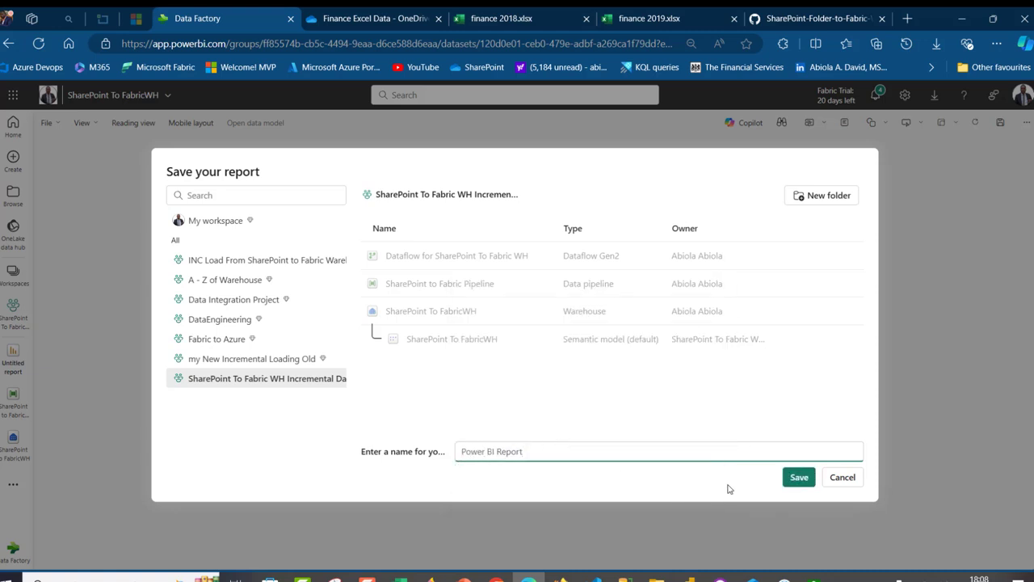
click(799, 477)
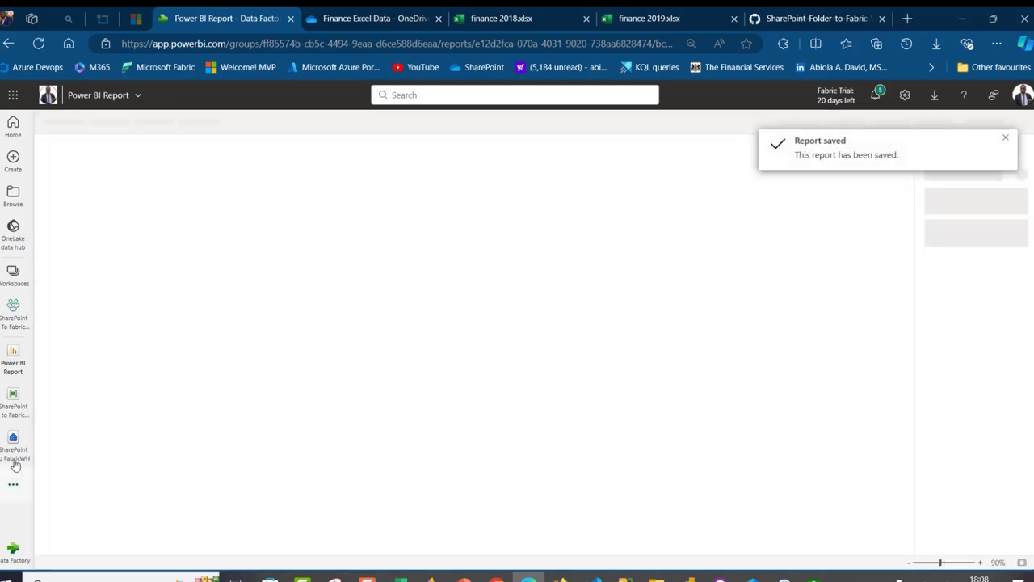
click(11, 462)
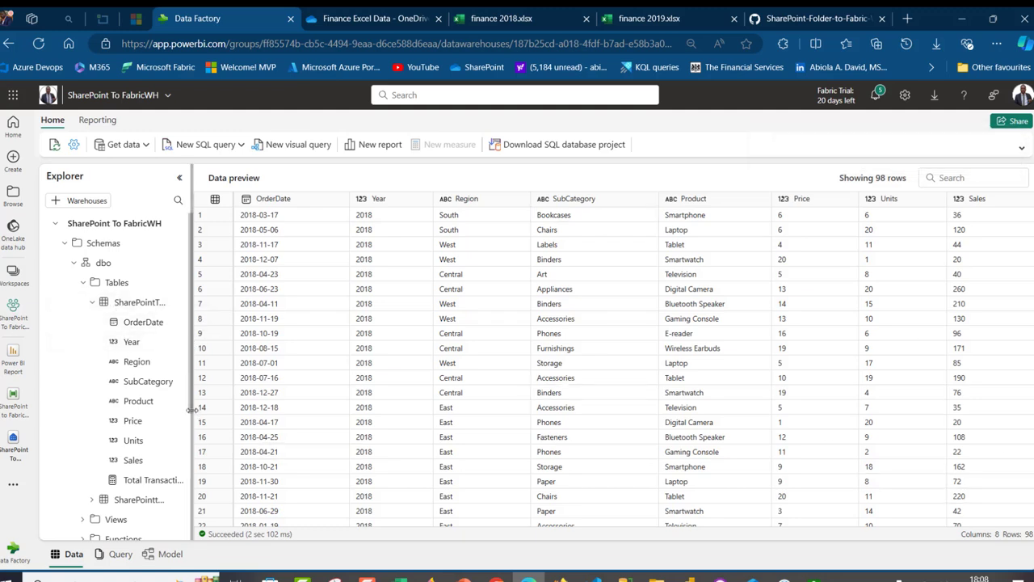
Run SELECT * FROM SharePointToFabric_SalesData in SQL query 3, returning 196 rows
scroll(146, 475, down, 3)
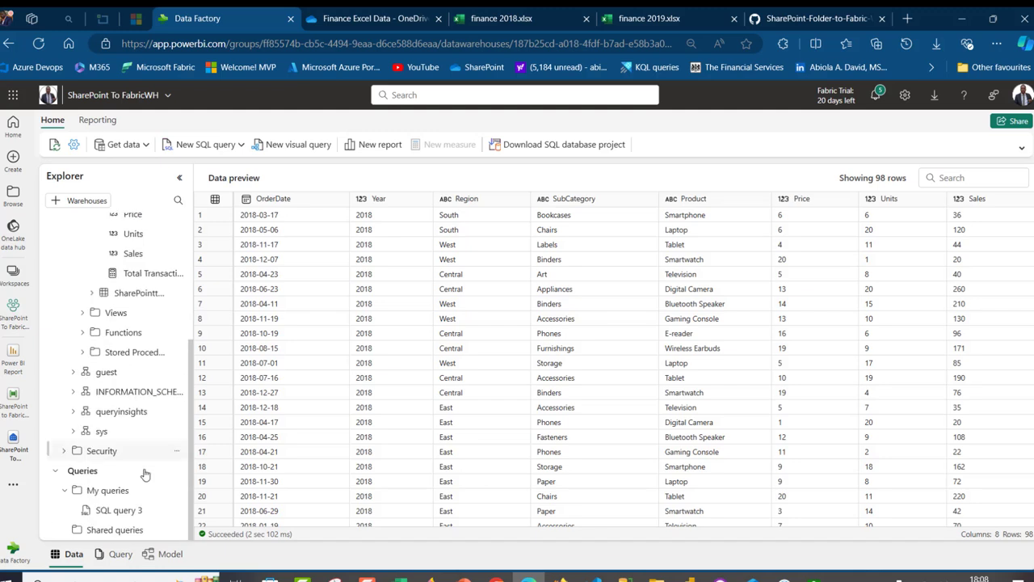
click(129, 509)
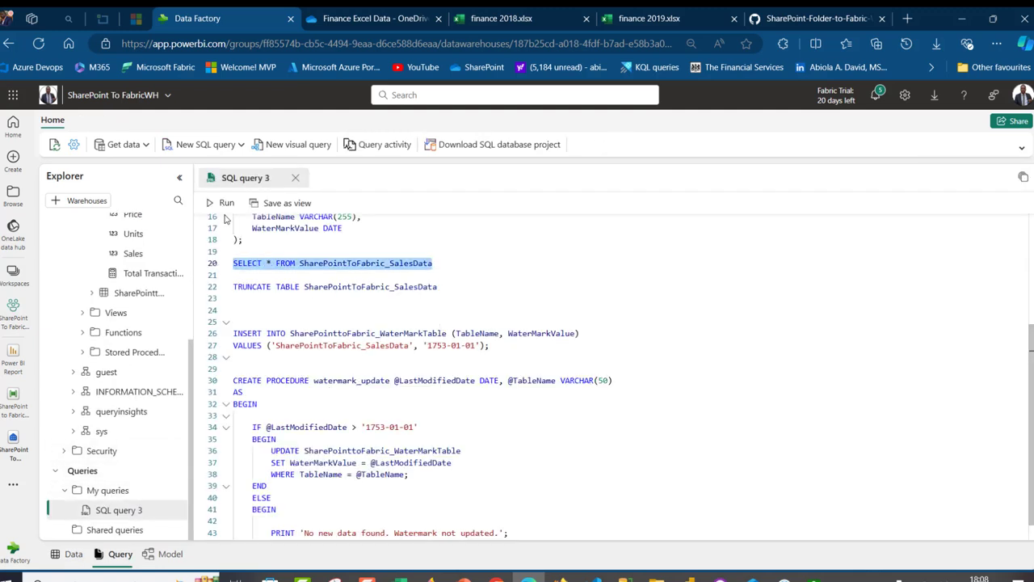
click(225, 203)
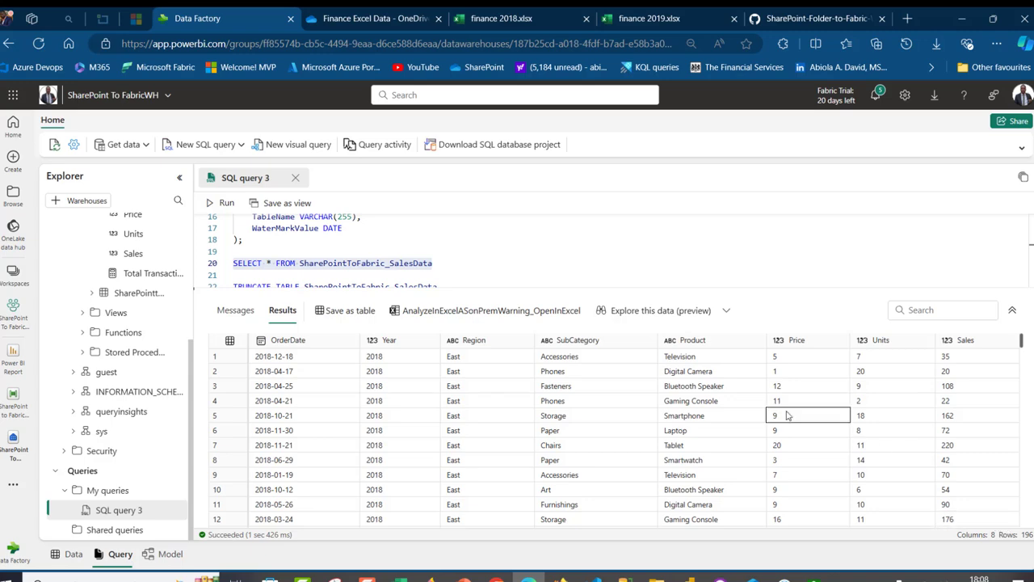
Upload finance 2022–2025.xlsx from the local folder into OneDrive's Finance Excel Data folder
click(376, 17)
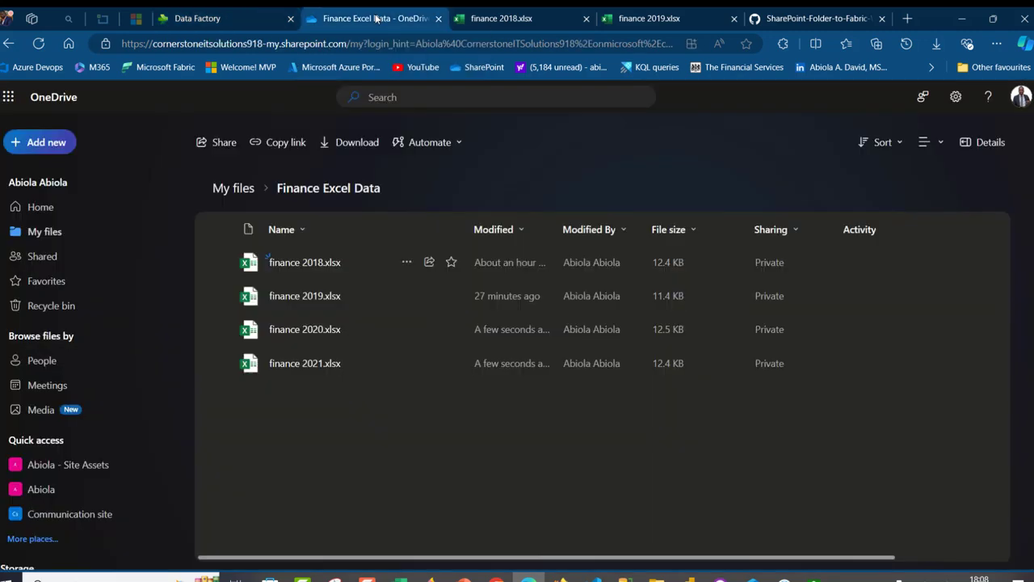
click(657, 577)
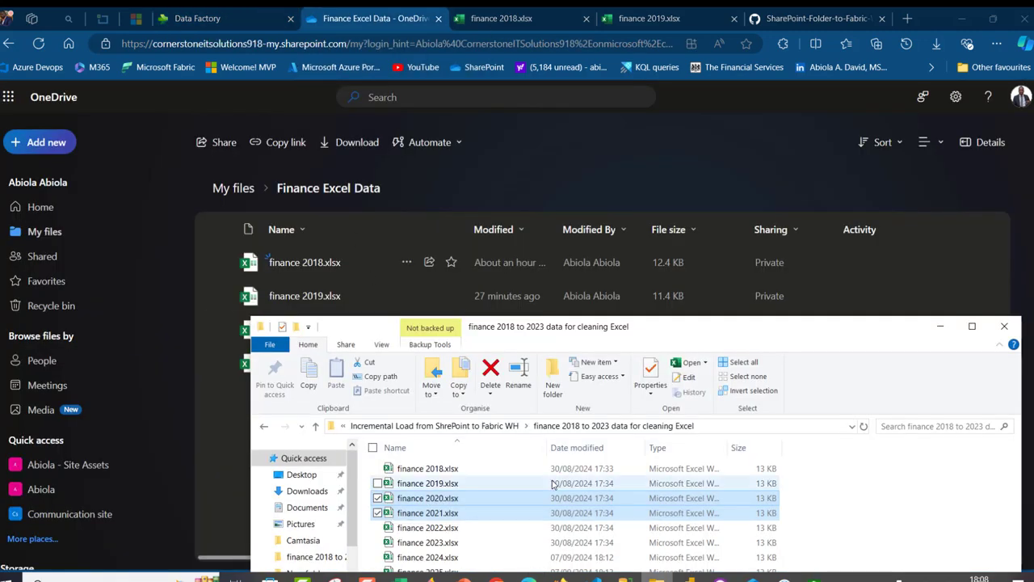
click(439, 529)
key(shift+Down)
key(shift+Down)
key(shift+Down)
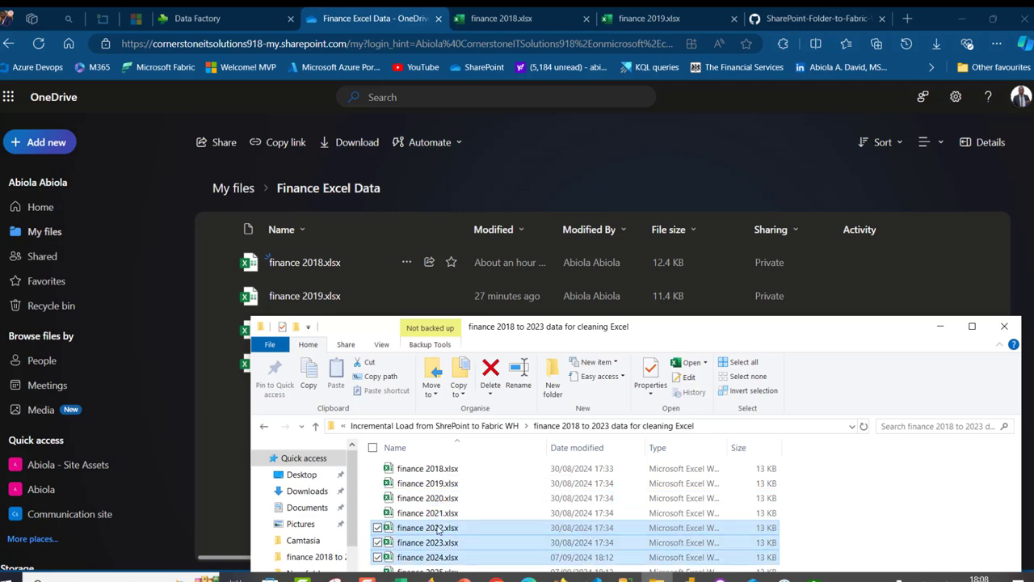
drag(730, 330, 879, 246)
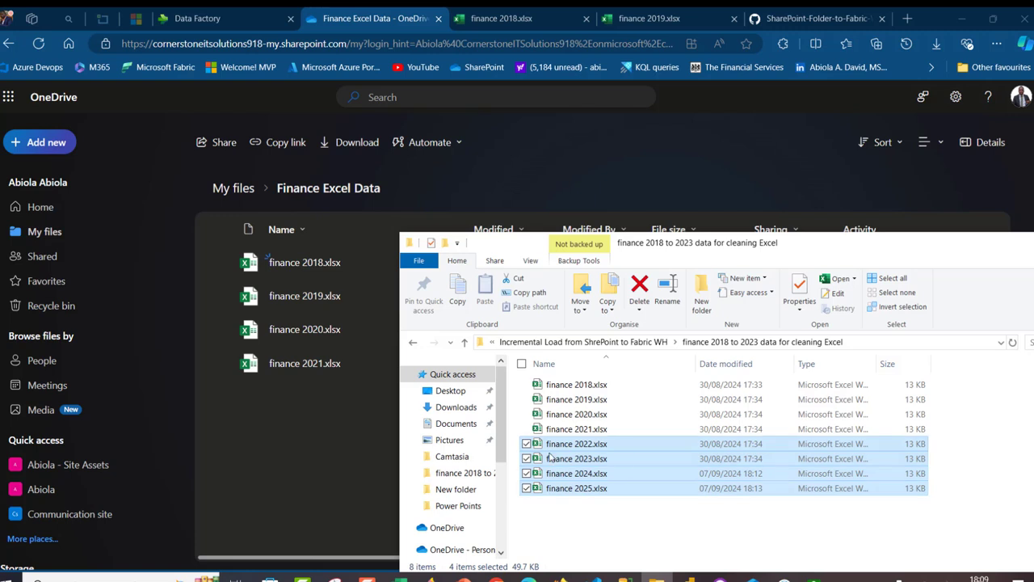
drag(623, 456, 329, 427)
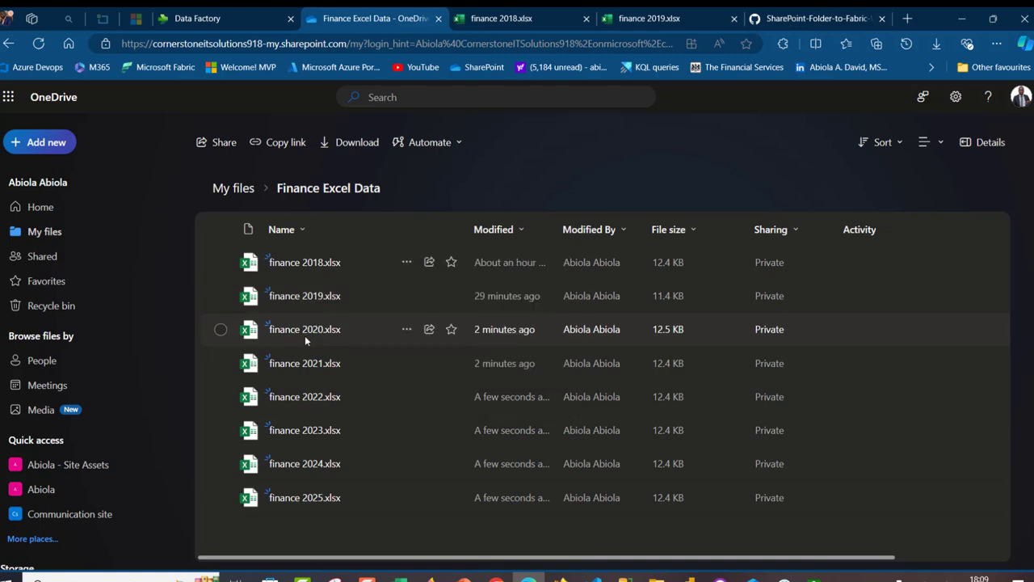
click(234, 15)
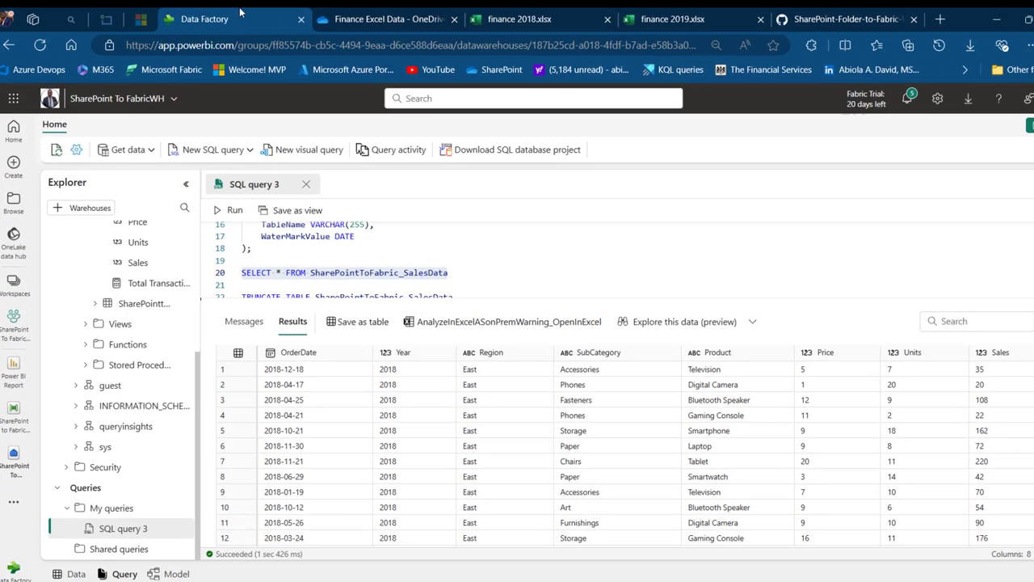
Rerun SQL query 3 for 392 rows and refresh the Power BI Report card to 392 Total Transaction
click(232, 211)
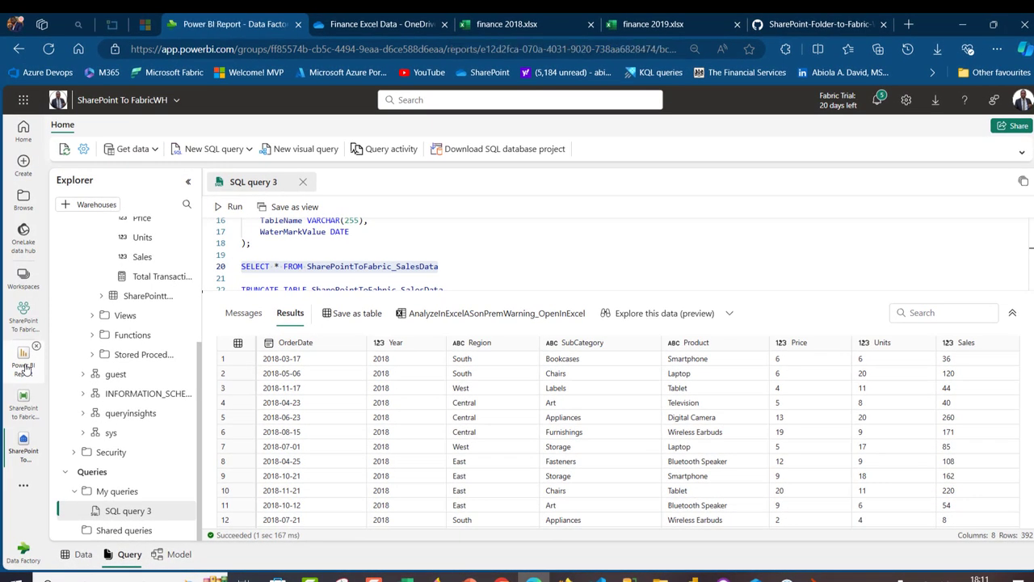
click(24, 362)
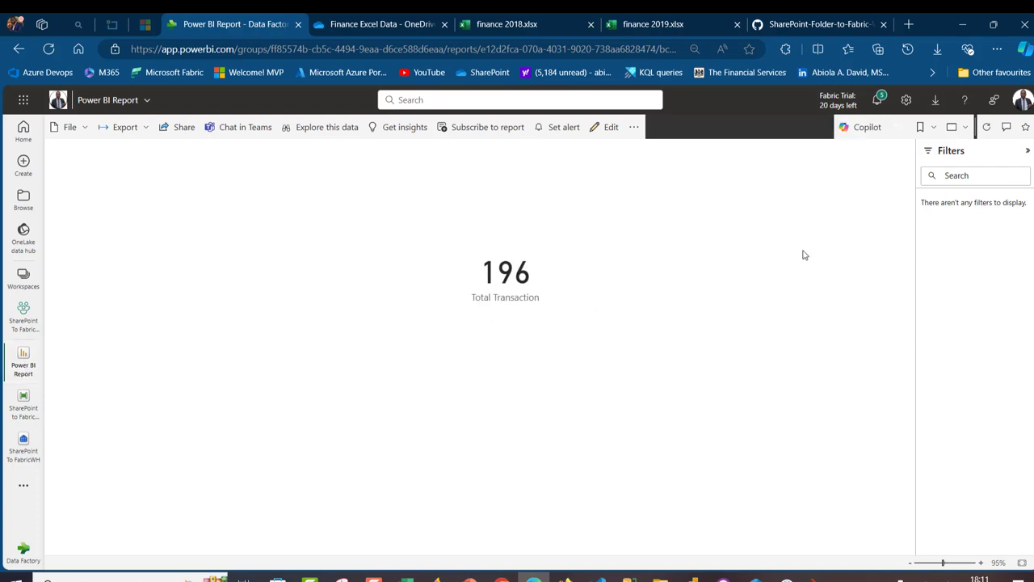
click(990, 128)
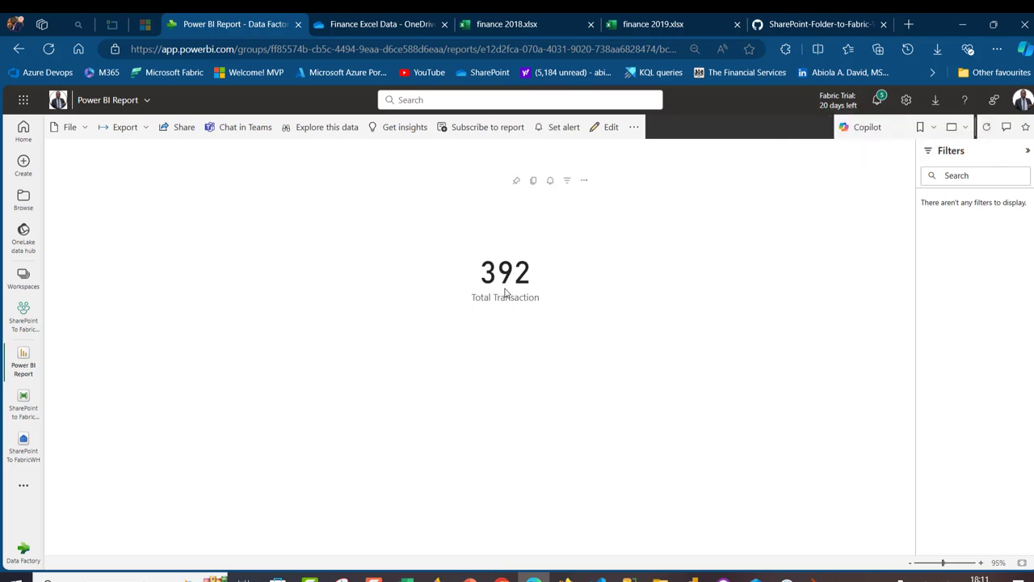
click(24, 409)
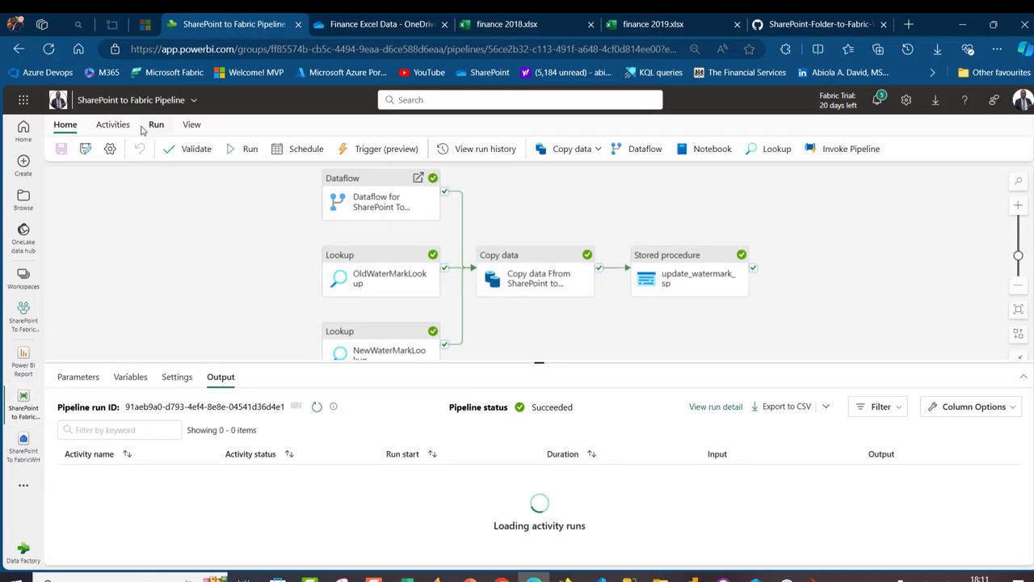
Check the pipeline run history in Monitor, confirming the 6:07–6:09 PM scheduled runs succeeded
click(156, 124)
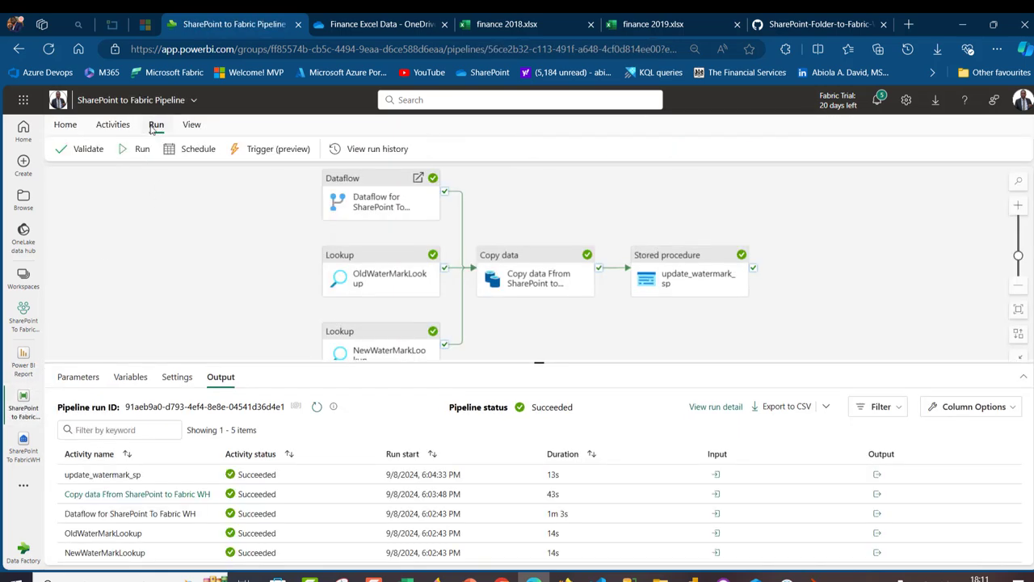
click(391, 152)
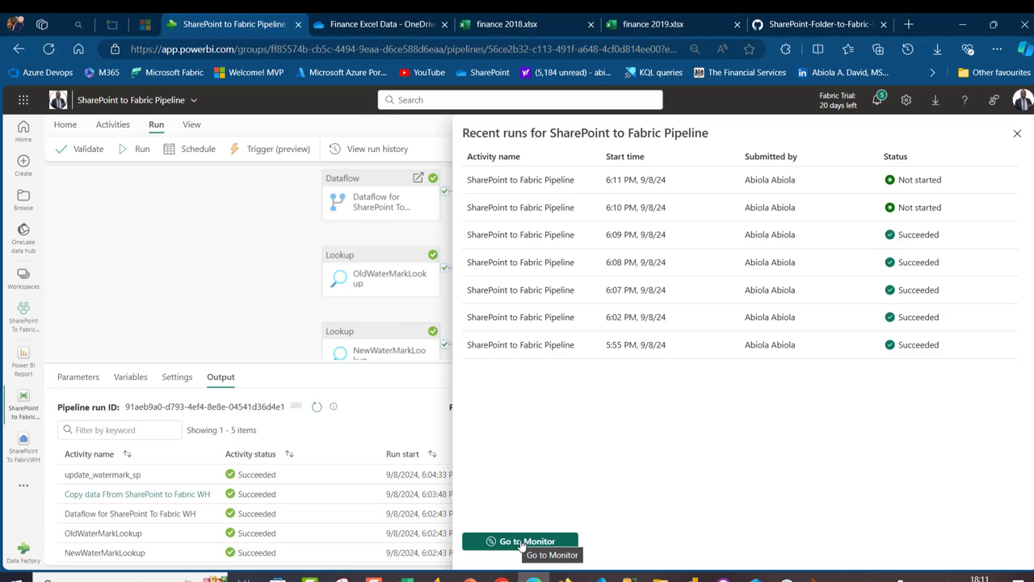
click(521, 544)
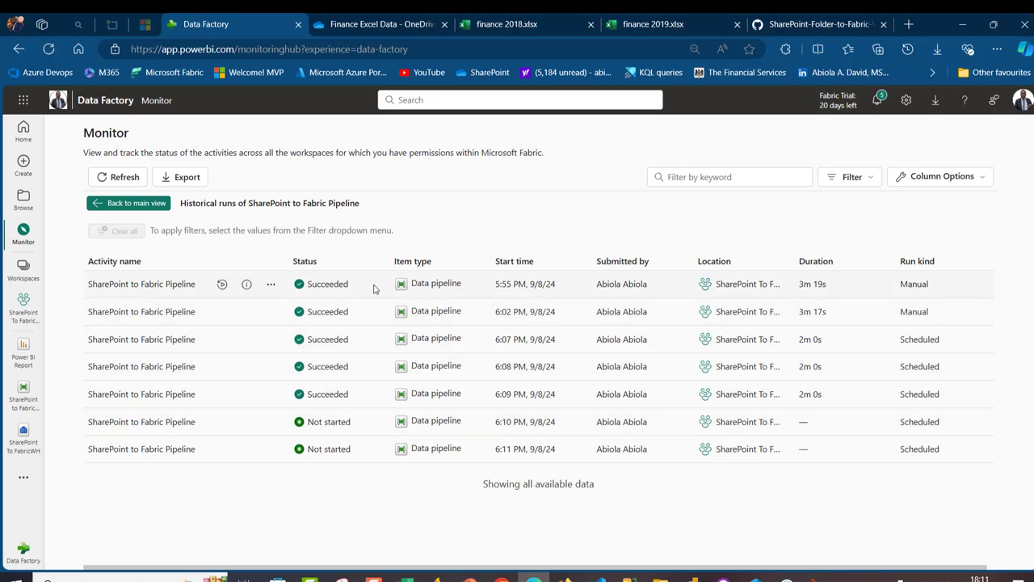
click(8, 366)
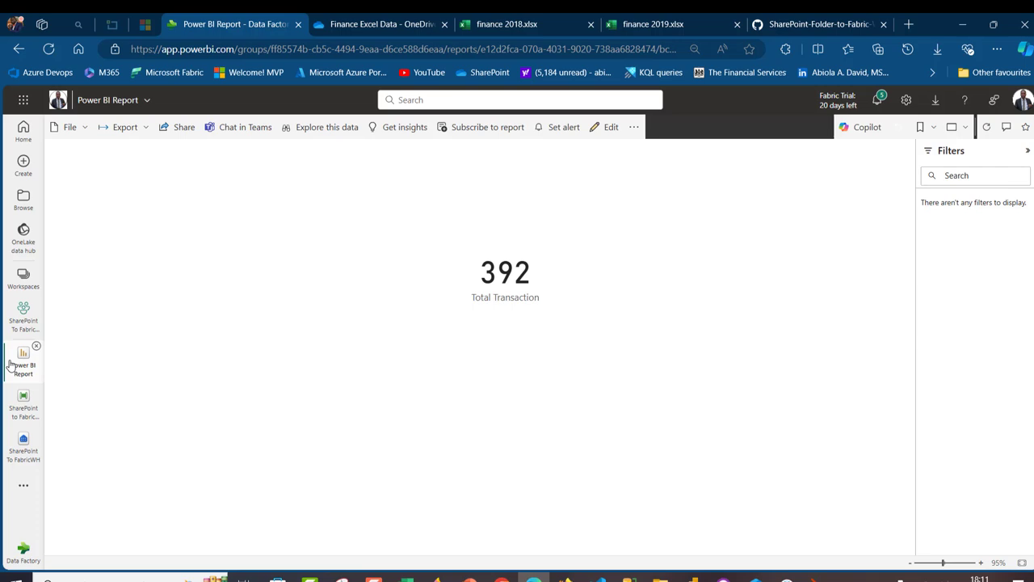